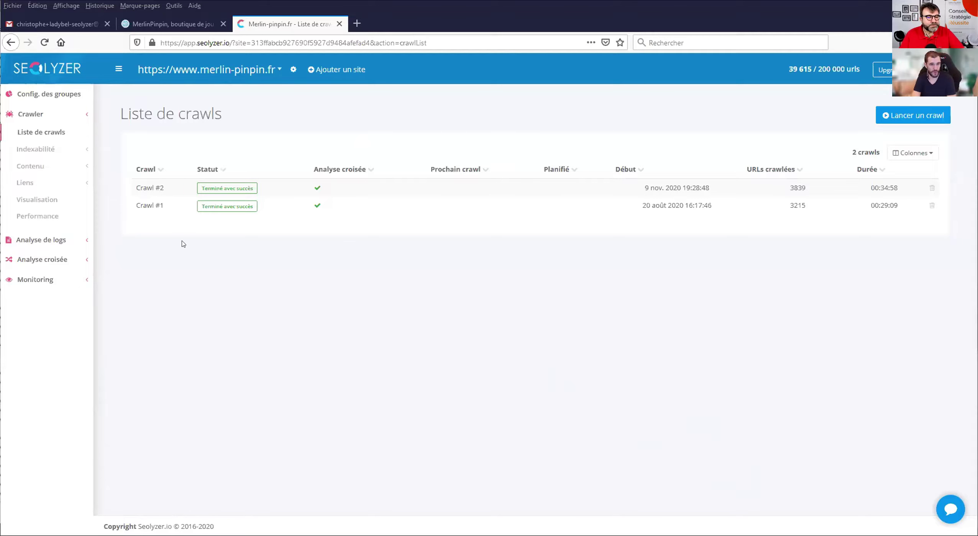
Step: Open Crawl #2 and examine its shares of blocked, crawled, indexable and non-indexable URLs in the indexability overview
click(154, 189)
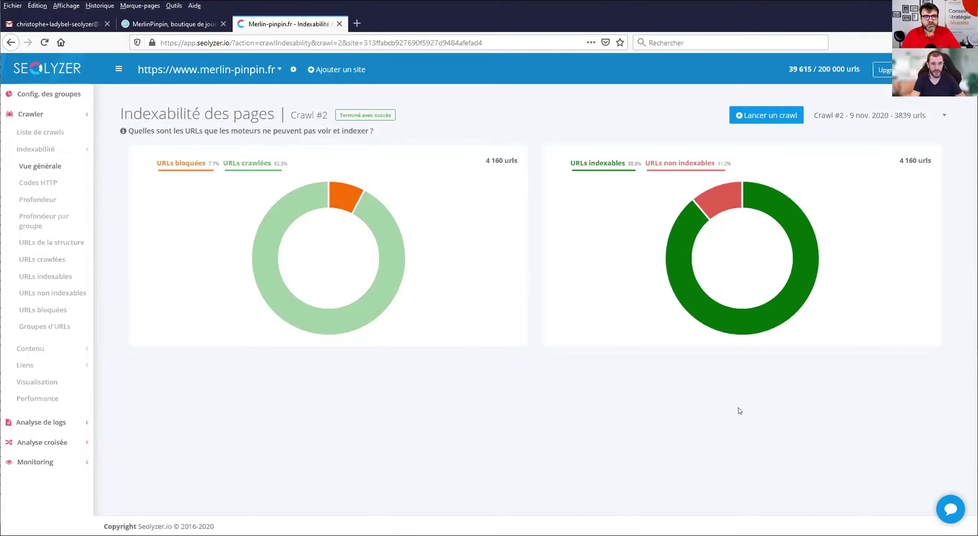
mouse_move(371, 251)
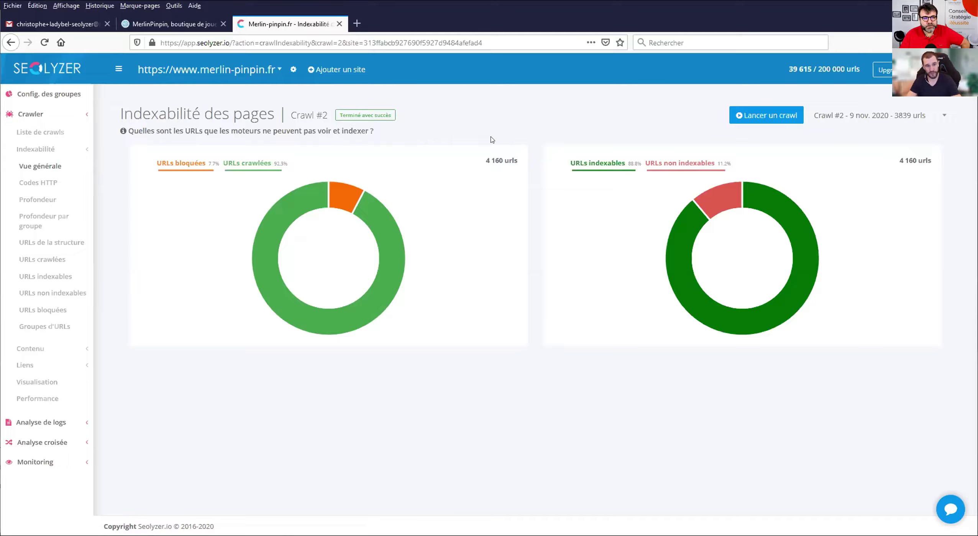
mouse_move(338, 206)
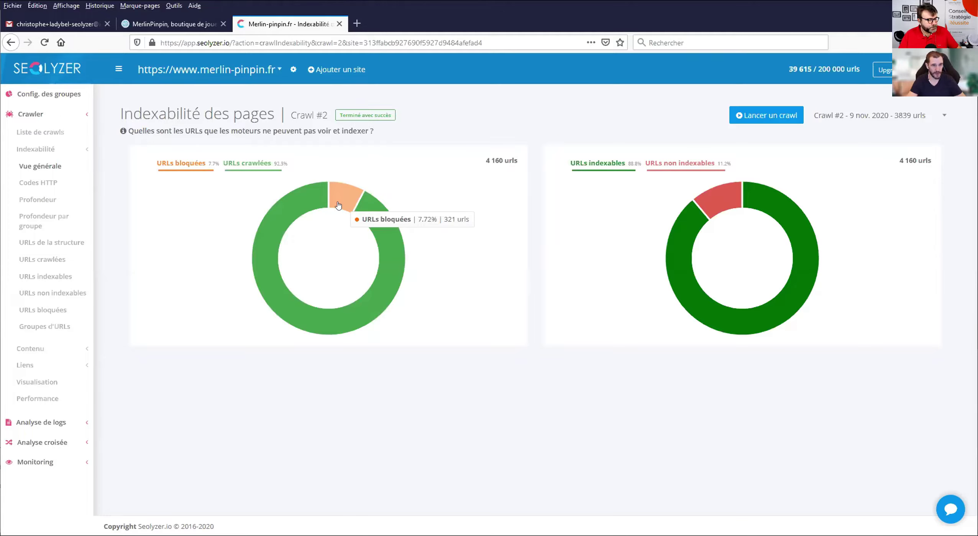
mouse_move(393, 236)
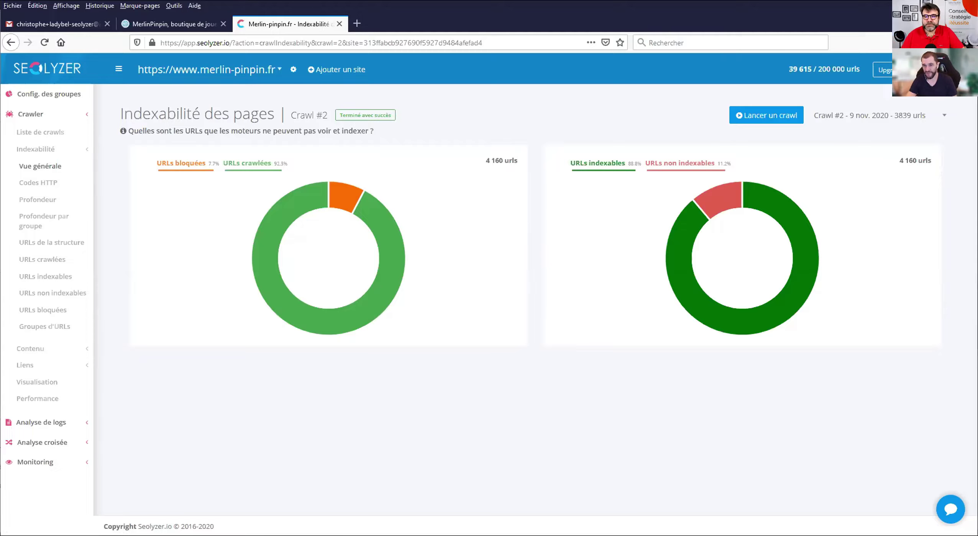
mouse_move(730, 200)
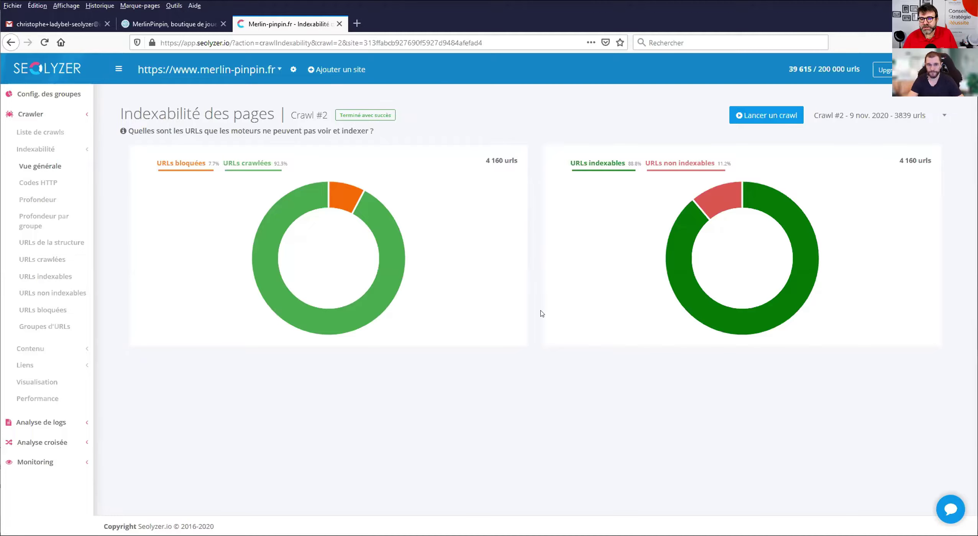
mouse_move(681, 302)
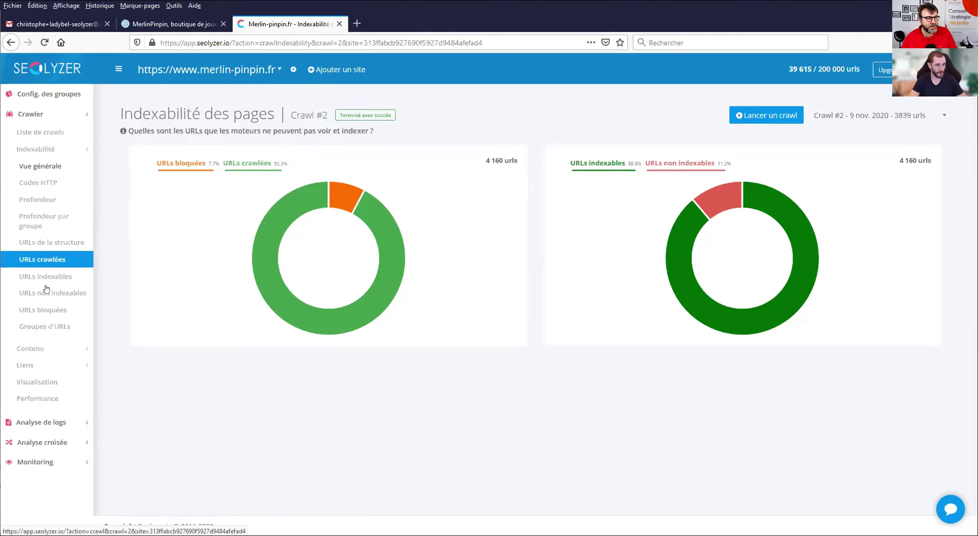
Step: Open the crawl's HTTP codes report and examine how the crawled URLs are distributed across status codes
click(43, 185)
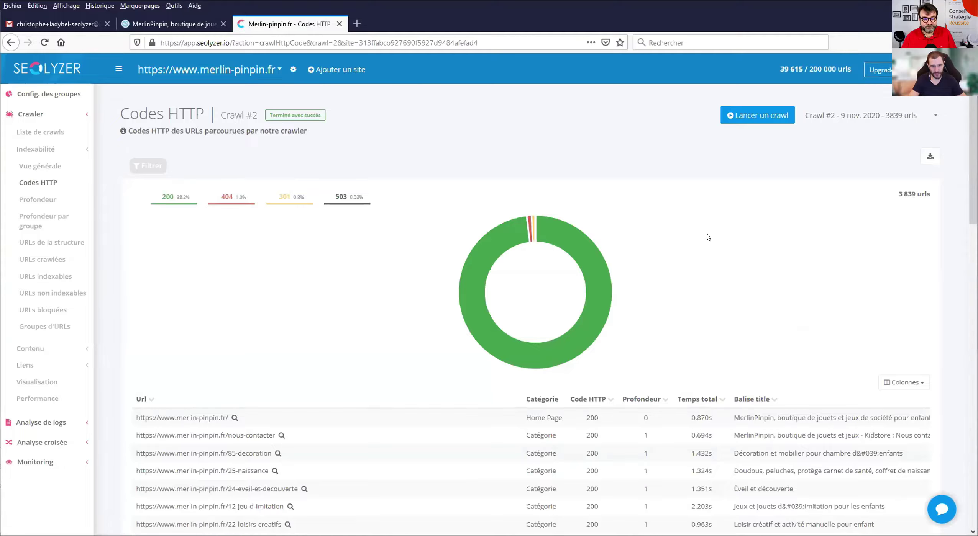
scroll(708, 237, down, 1)
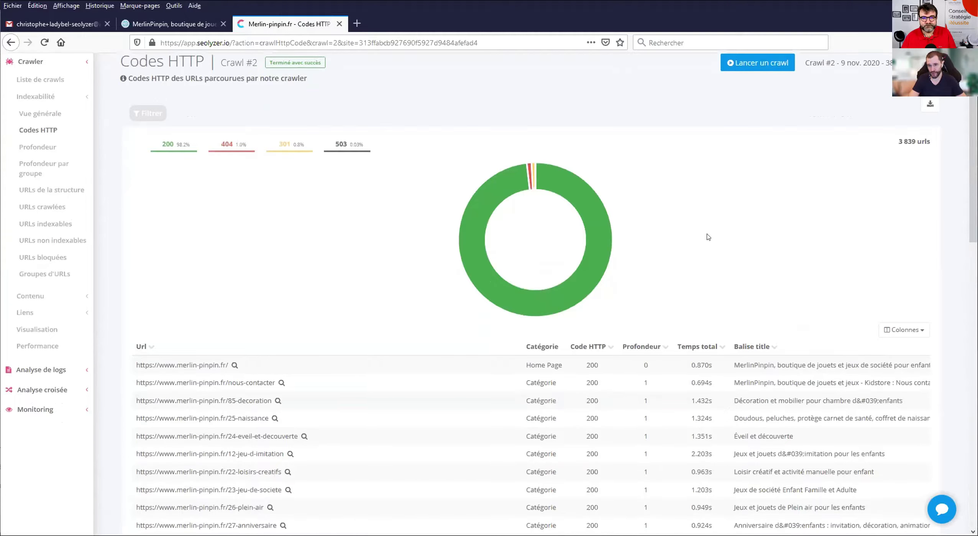
scroll(708, 237, down, 1)
scroll(708, 237, up, 2)
scroll(708, 238, down, 1)
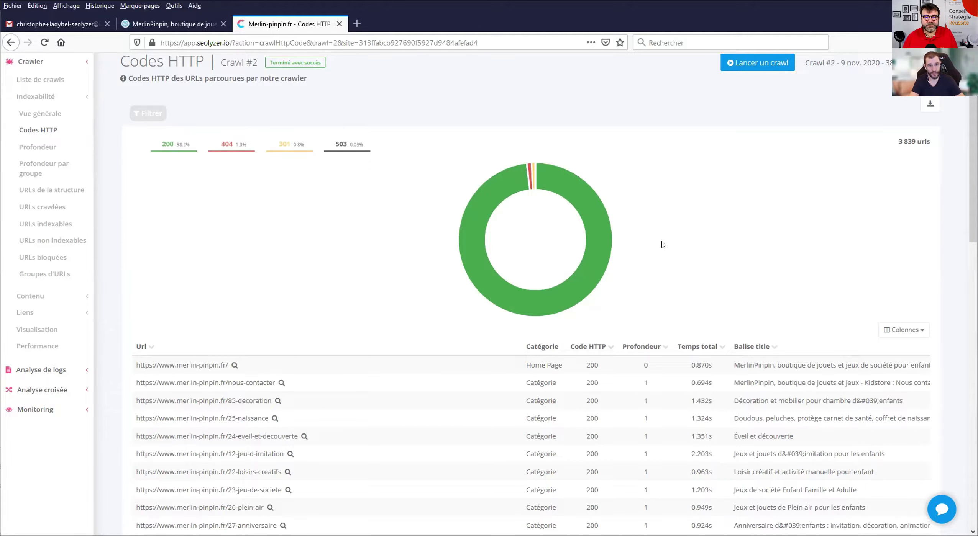
mouse_move(498, 186)
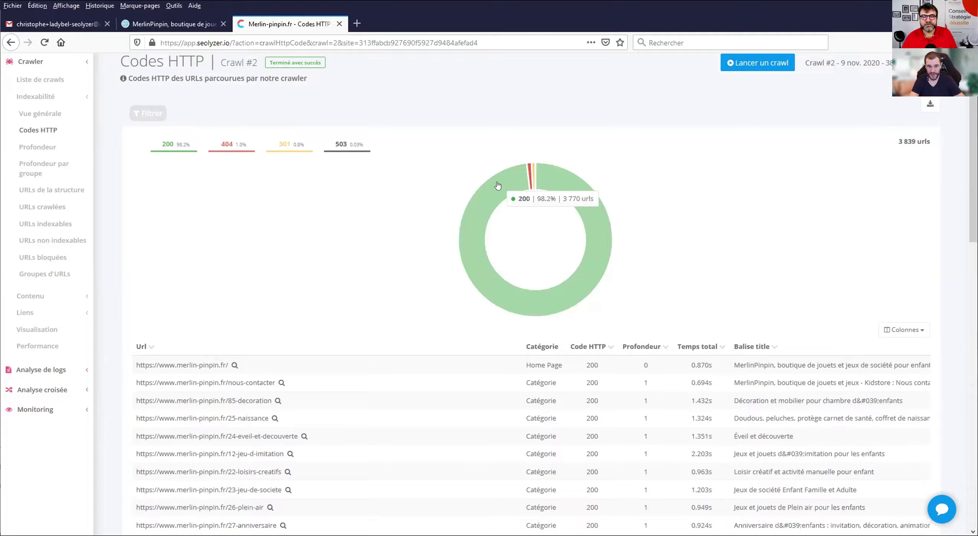
Step: Filter the HTTP codes report to the 404 URLs and review the whole list
click(531, 169)
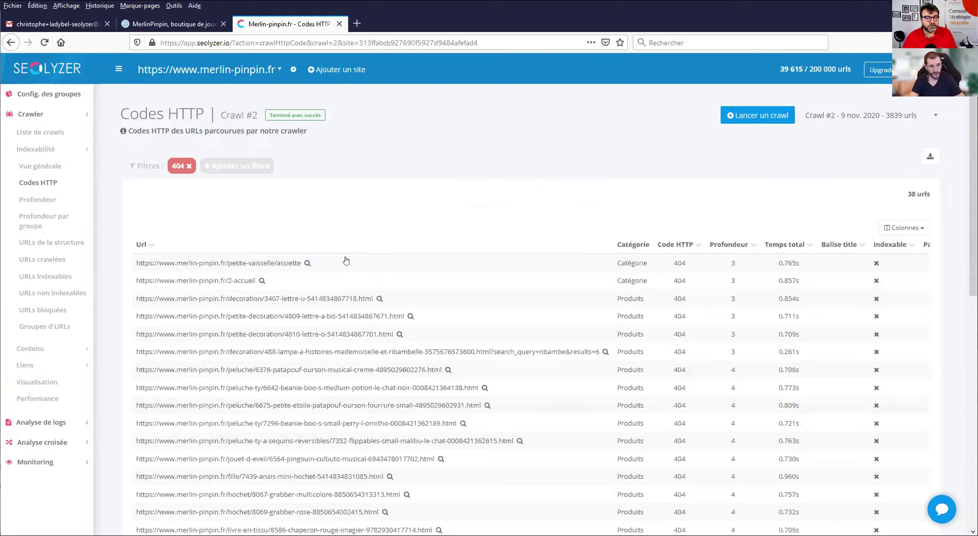
scroll(346, 263, down, 3)
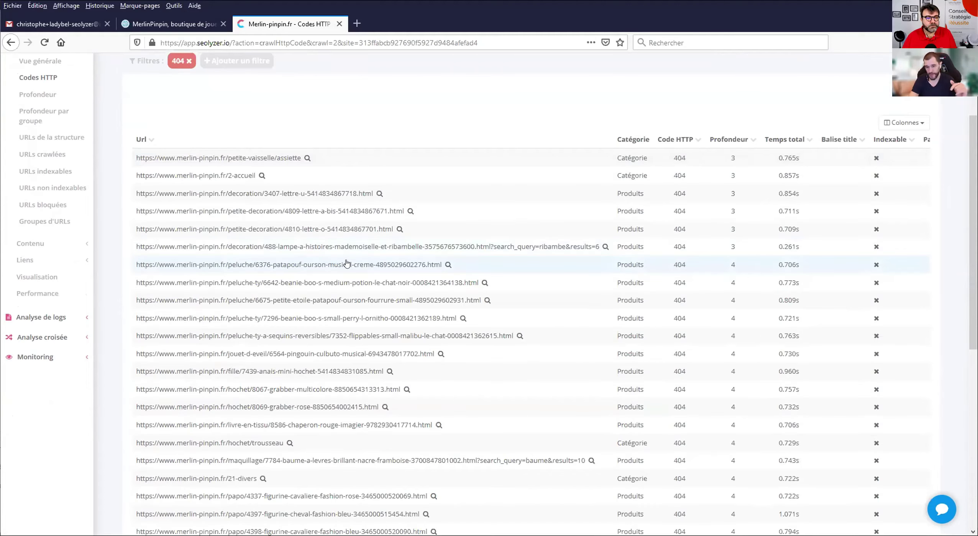
scroll(346, 263, down, 4)
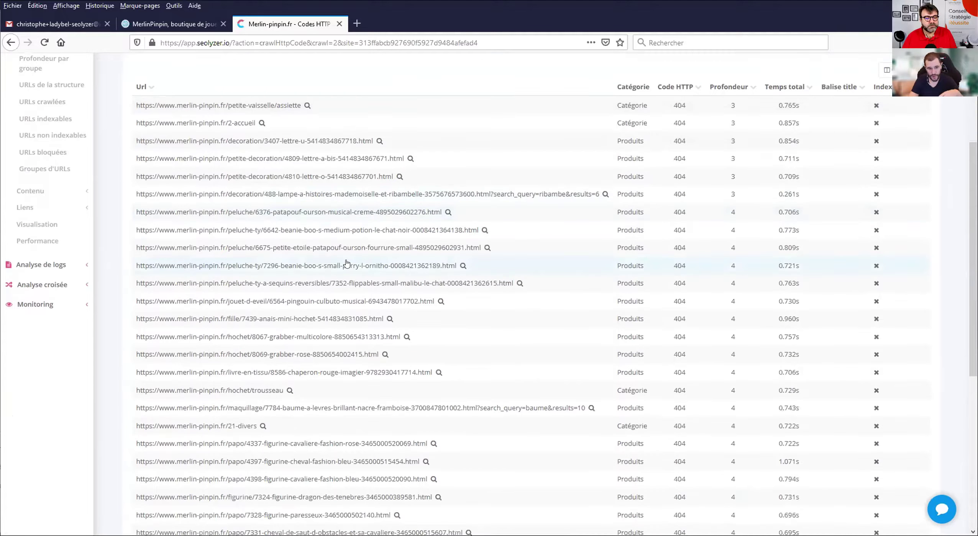
scroll(347, 263, down, 3)
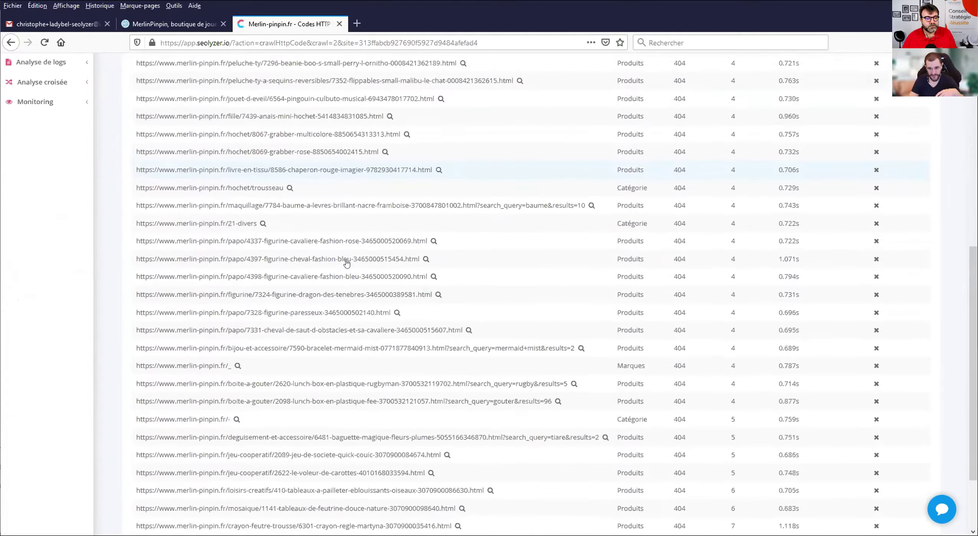
scroll(346, 263, down, 2)
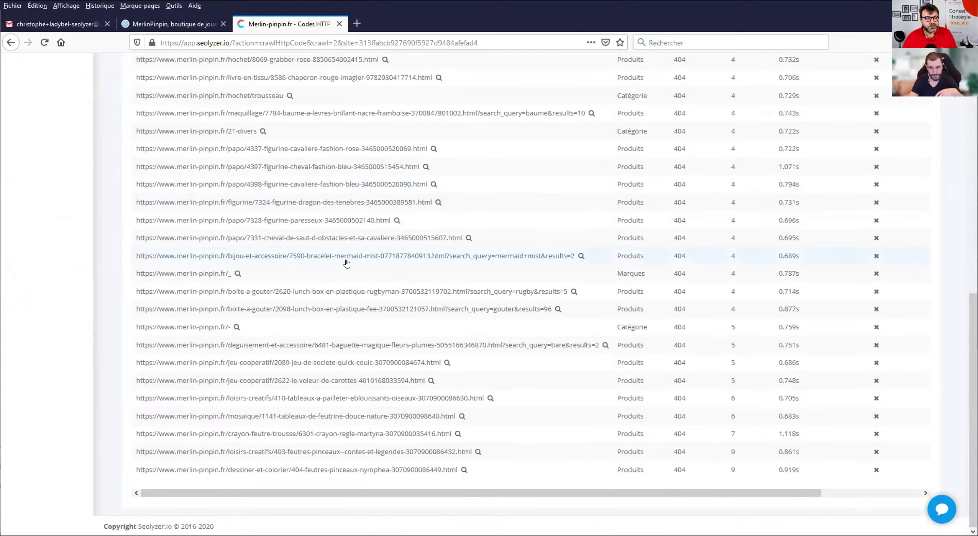
scroll(347, 264, up, 11)
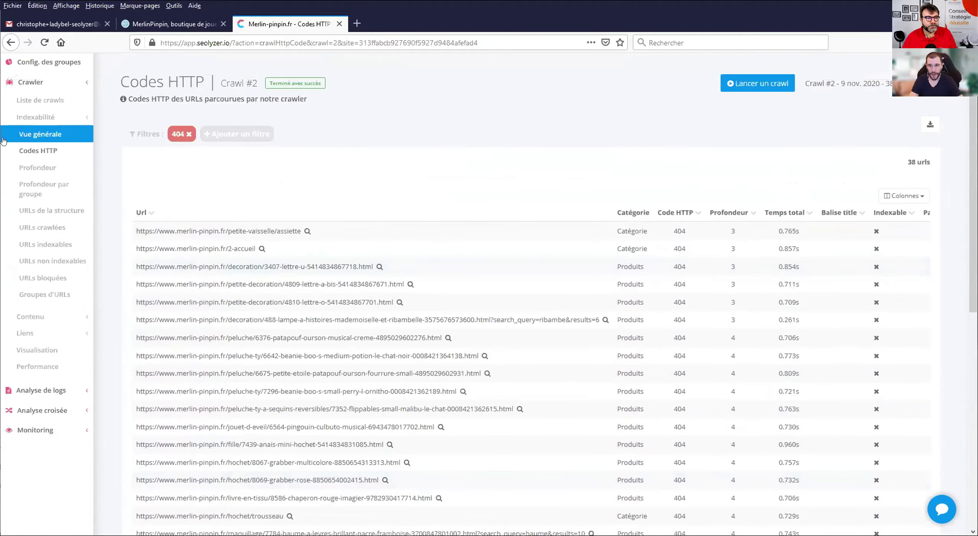
Step: Replace the 404 filter with the 200 filter and look through the matching URLs
click(187, 133)
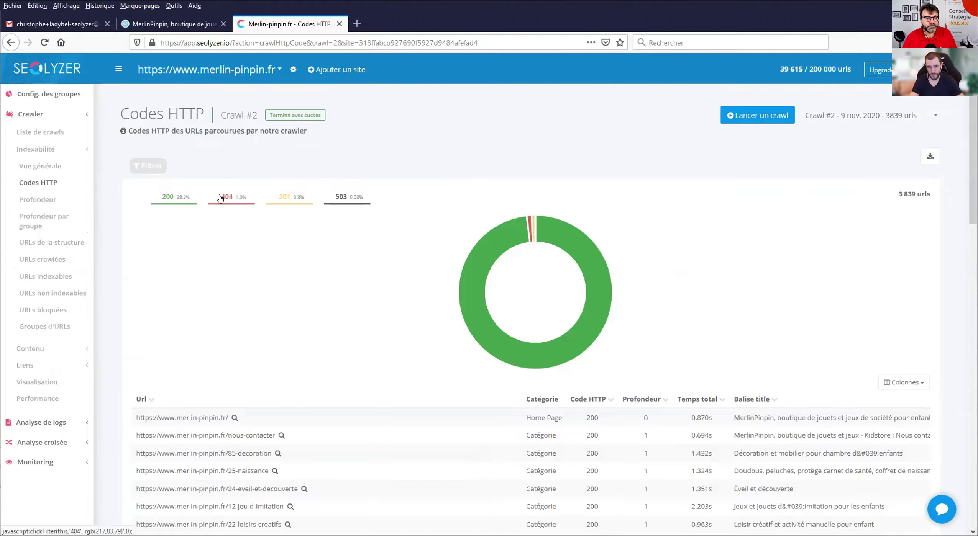
click(163, 199)
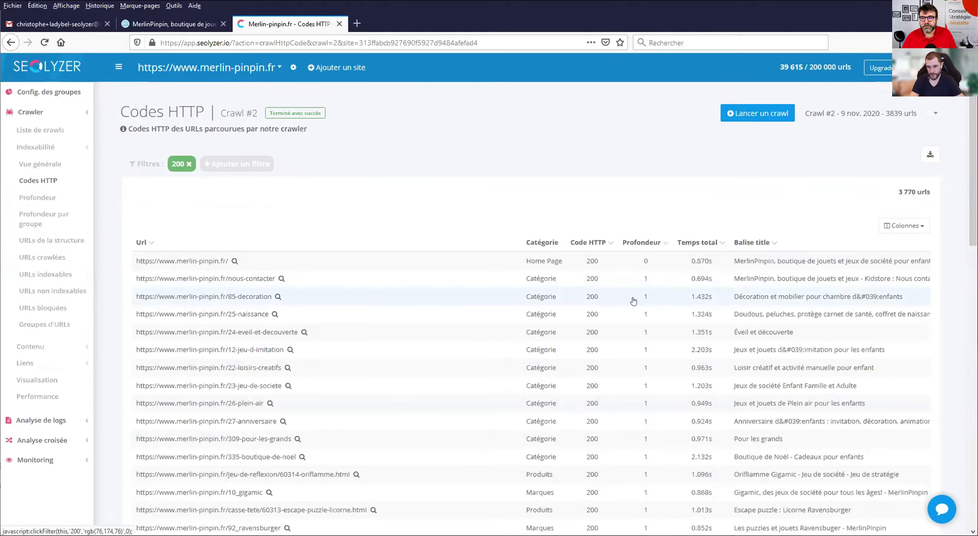
scroll(630, 301, down, 3)
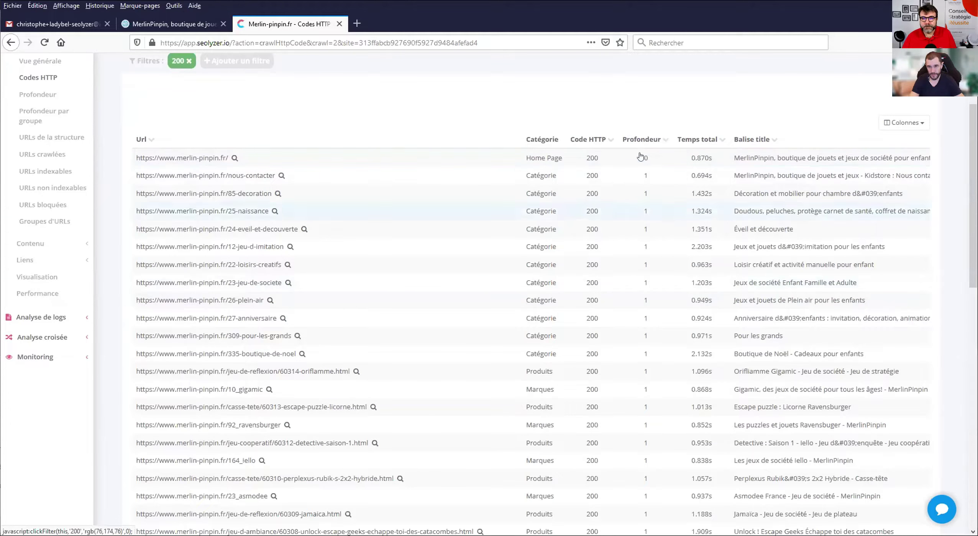
scroll(583, 169, down, 2)
scroll(583, 169, up, 2)
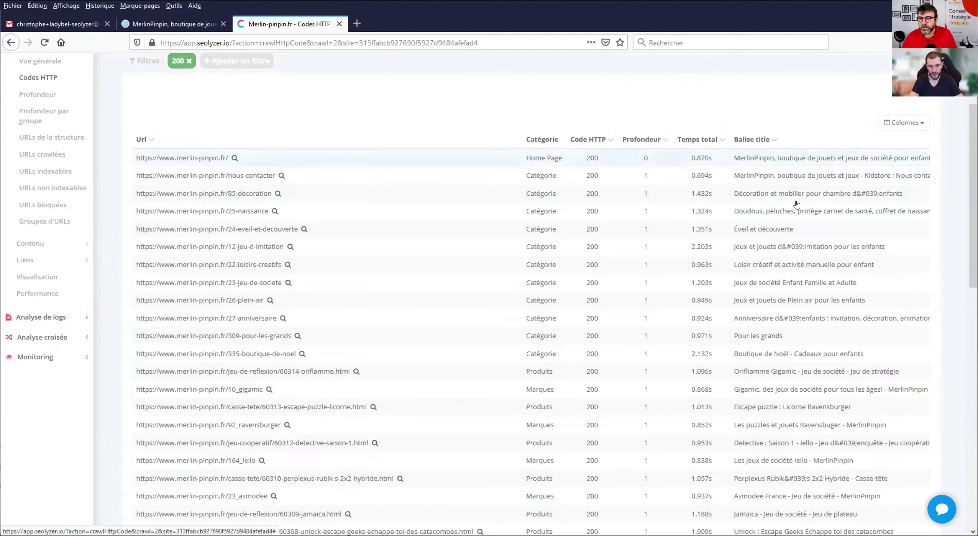
scroll(766, 207, up, 4)
scroll(709, 209, down, 6)
scroll(688, 210, up, 6)
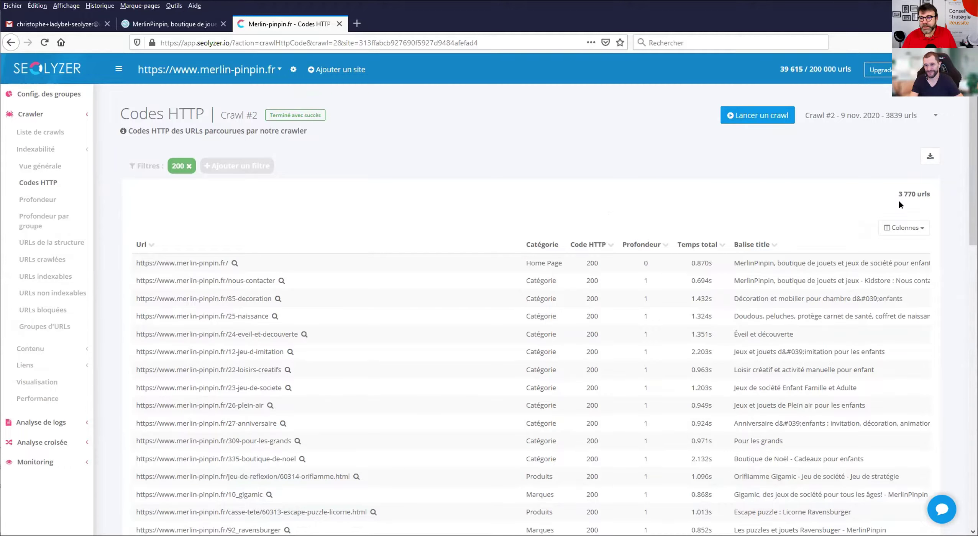
Step: Show all available columns in the table of 200 URLs
click(904, 228)
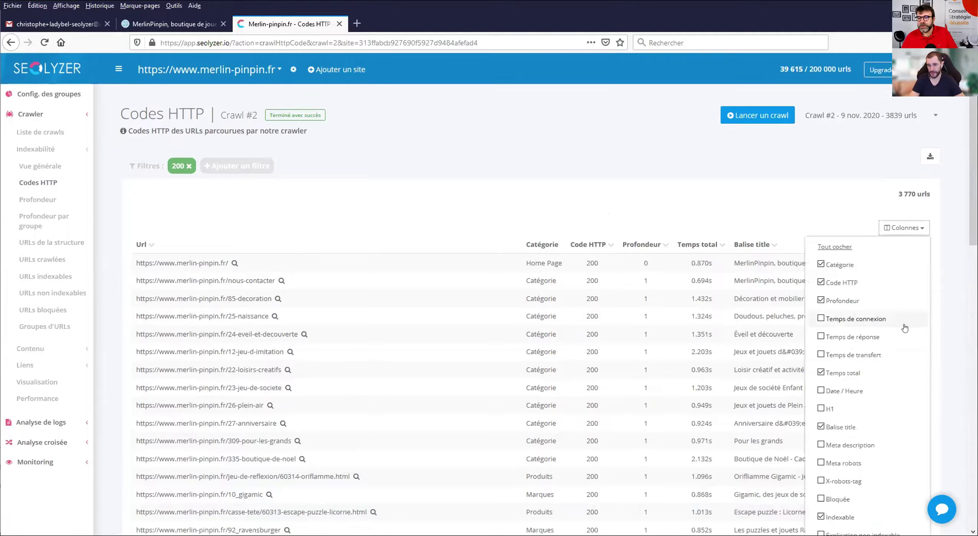
scroll(904, 328, down, 3)
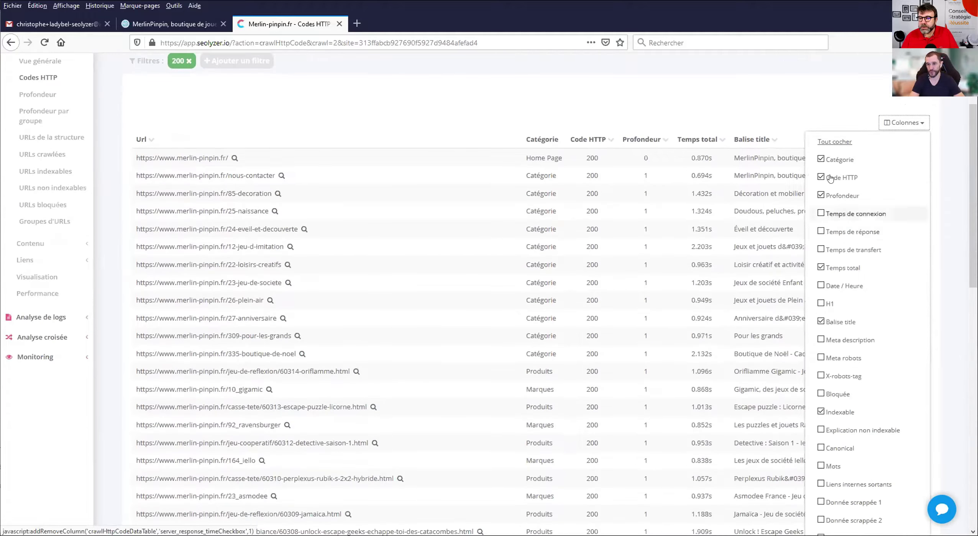
click(834, 142)
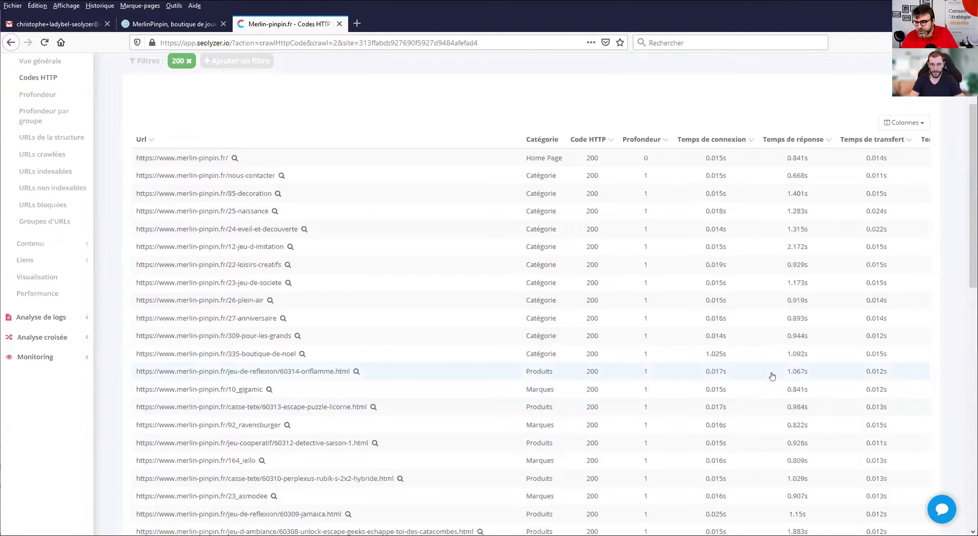
scroll(688, 386, up, 3)
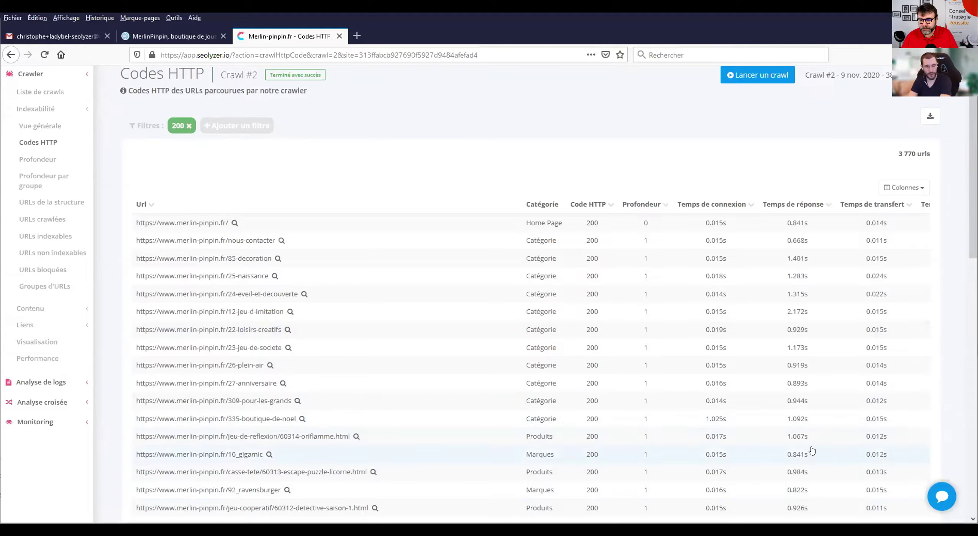
Step: View the URL details of the 335-boutique-de-noel and 24-eveil-et-decouverte pages, closing them to return to the table
middle_click(823, 413)
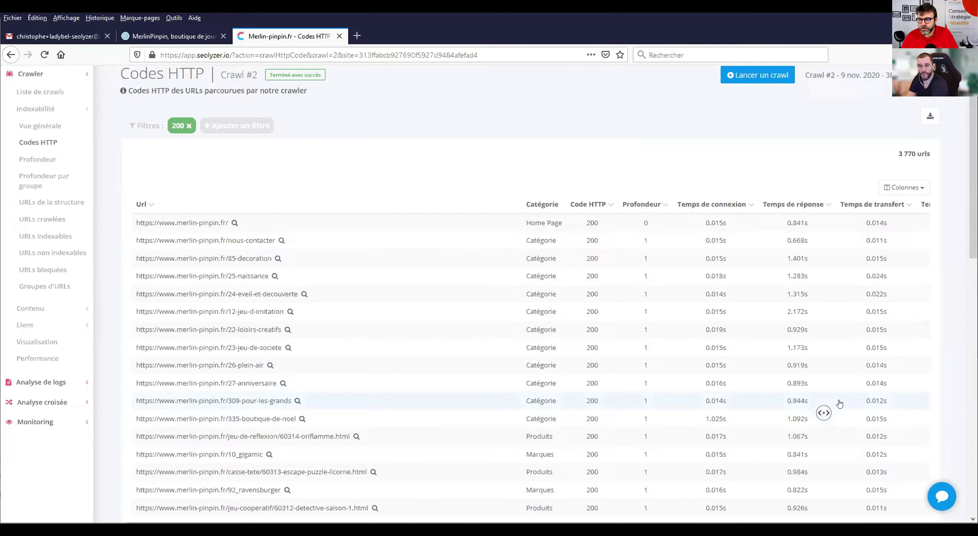
click(823, 413)
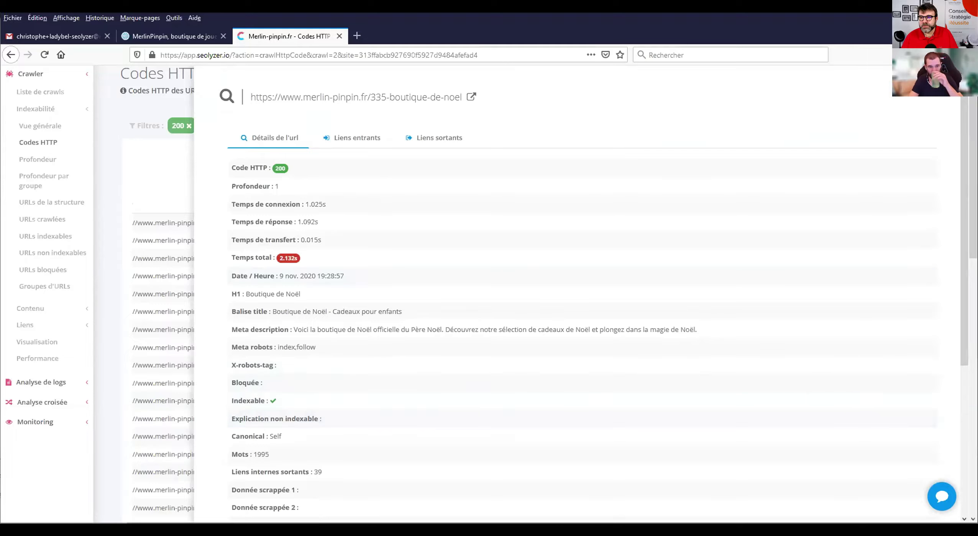
key(Escape)
right_click(658, 302)
key(Escape)
click(661, 301)
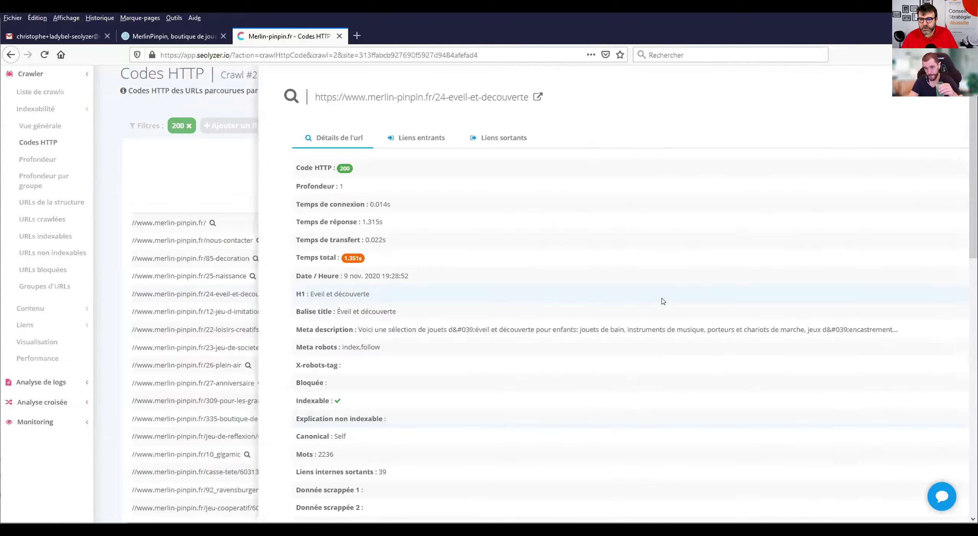
key(Escape)
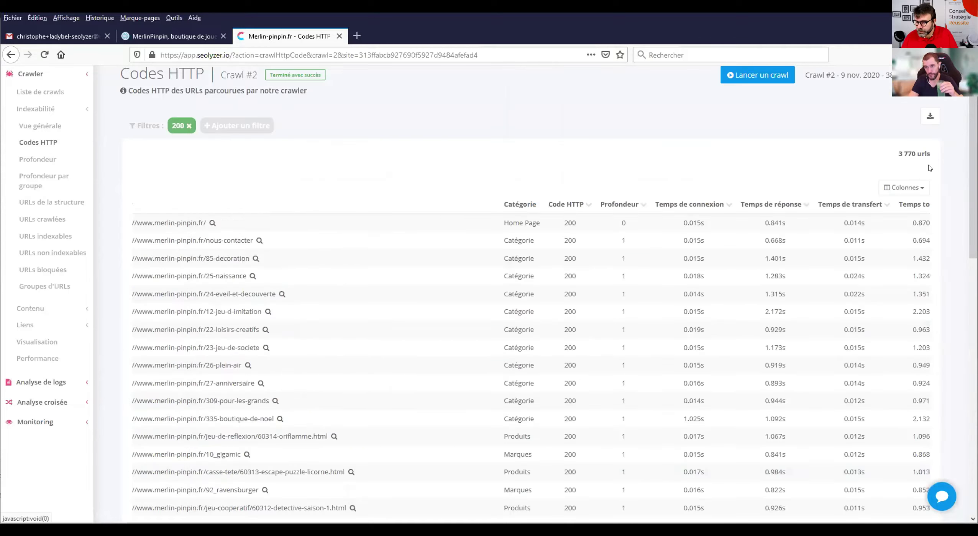
click(704, 301)
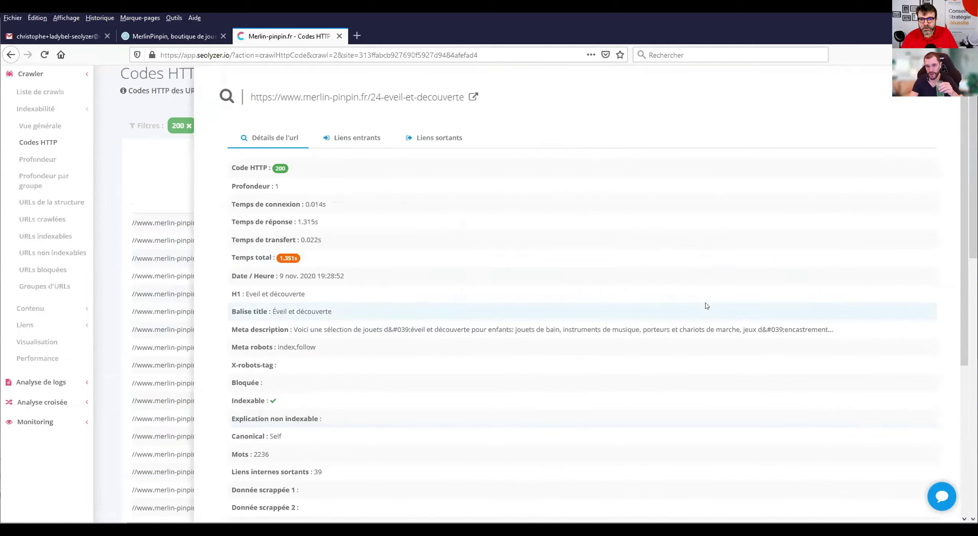
key(Escape)
Step: Examine the timing, date, H1 and title columns across the table, closing the 85-decoration page's details whenever they open
drag(659, 330, 937, 346)
click(486, 260)
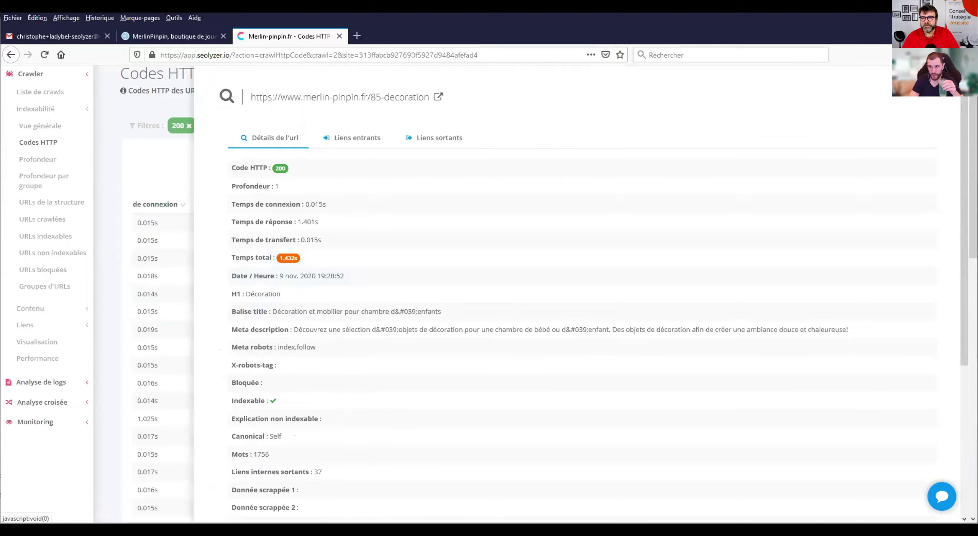
key(Escape)
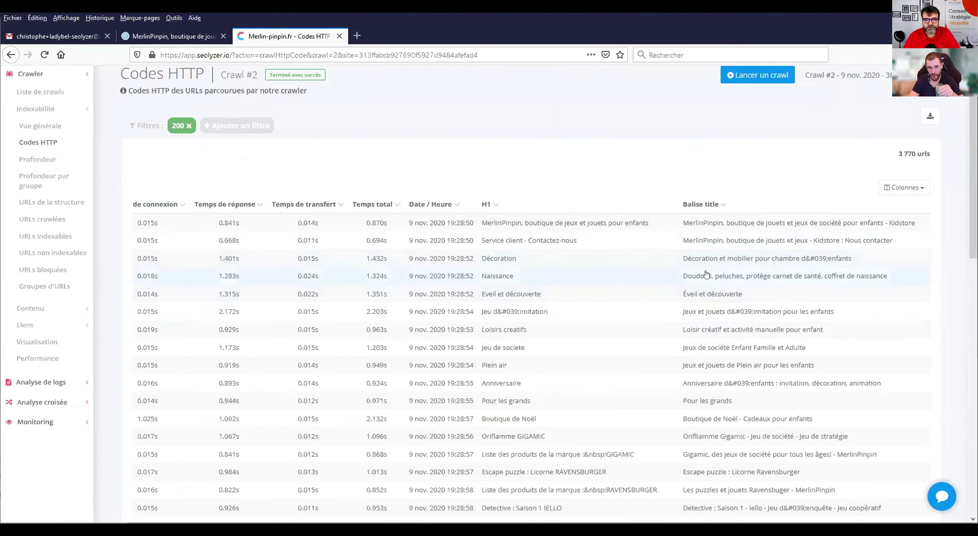
drag(798, 274, 536, 311)
click(350, 177)
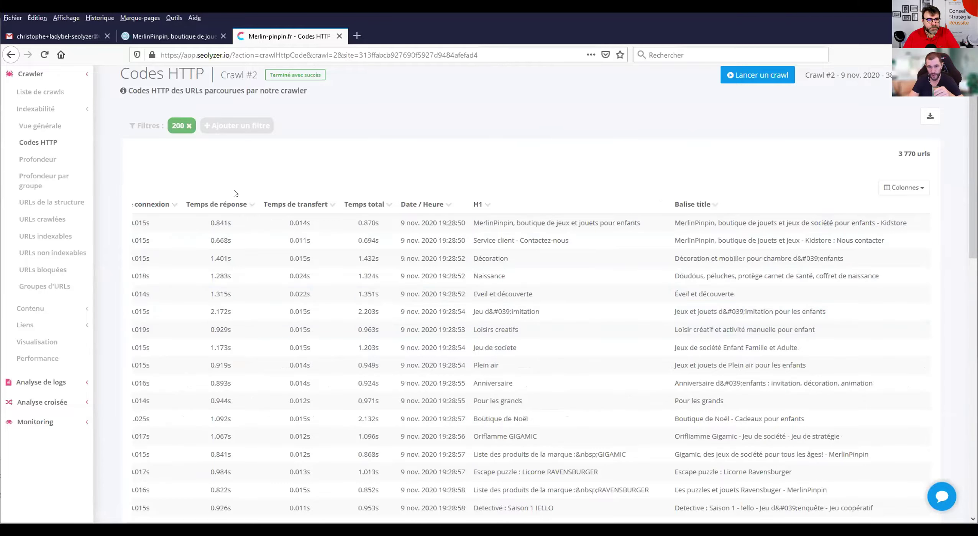
drag(145, 259, 178, 258)
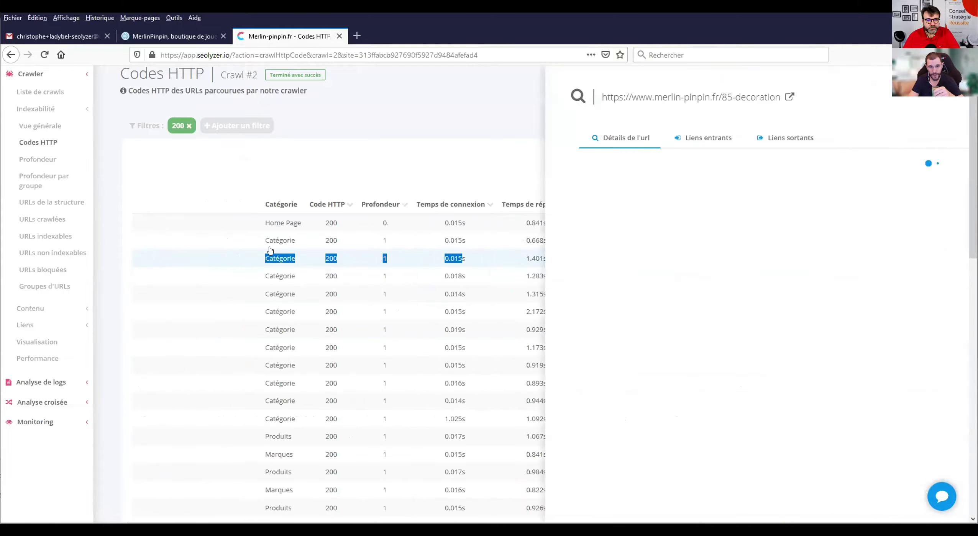
key(Escape)
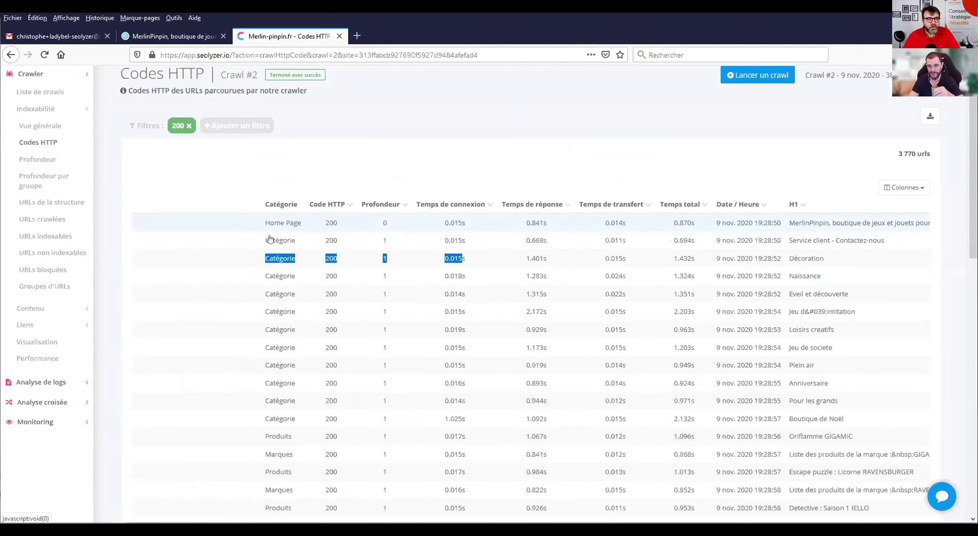
Step: Read through the URL details of the nous-contacter and 85-decoration pages, including the scraped data and page rank fields, closing each one
click(345, 240)
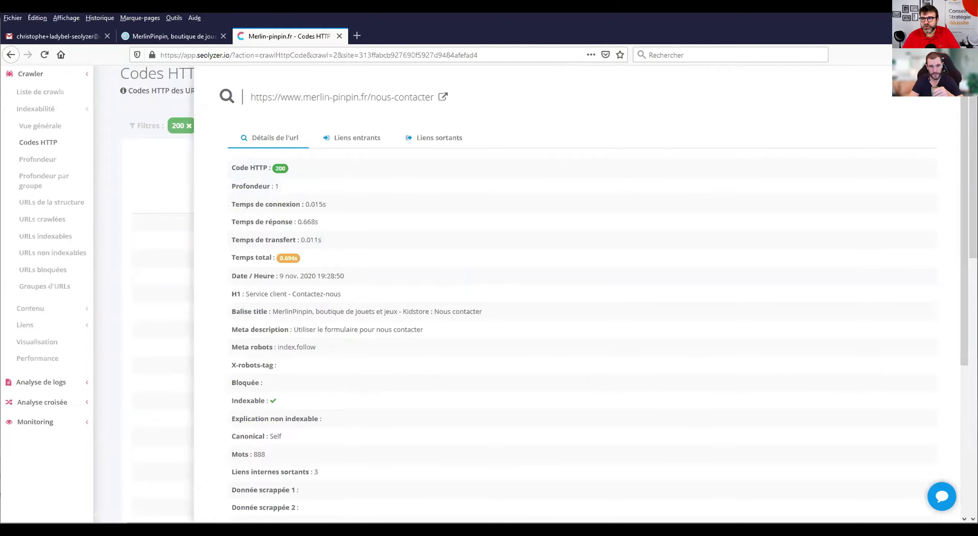
key(Escape)
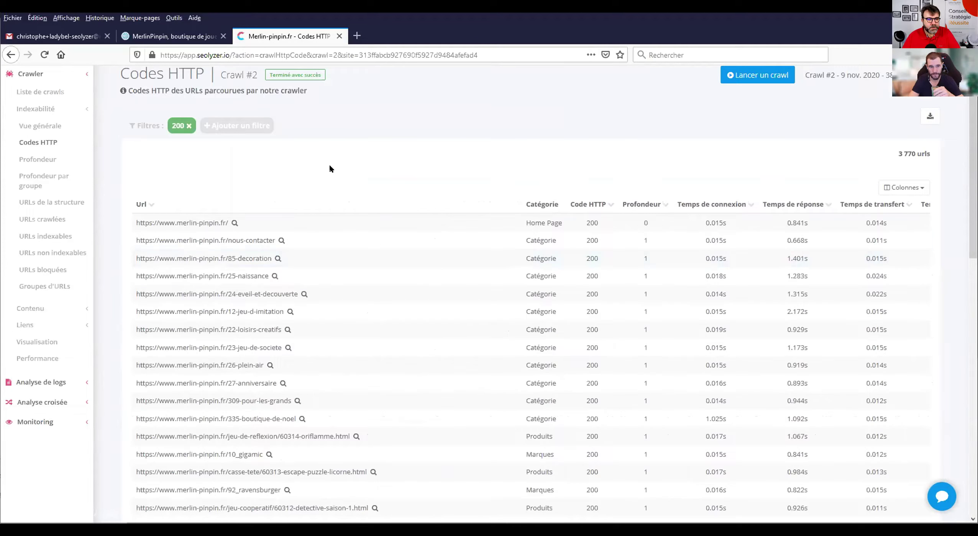
click(209, 259)
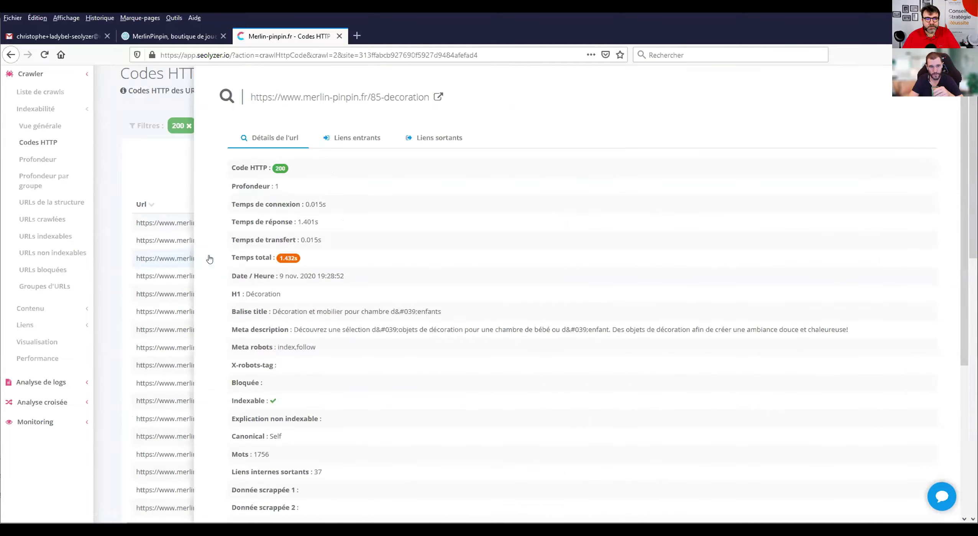
scroll(597, 283, down, 5)
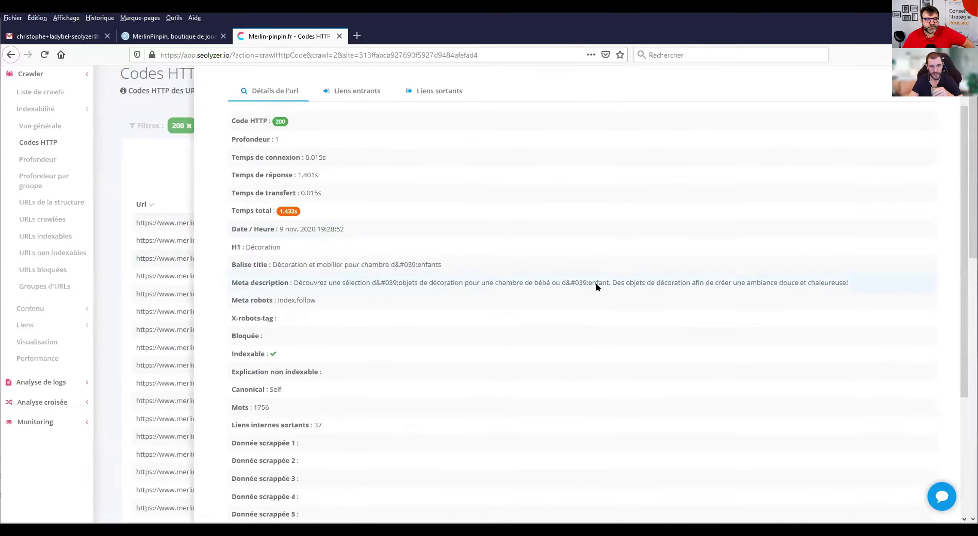
scroll(597, 285, up, 5)
scroll(595, 290, up, 1)
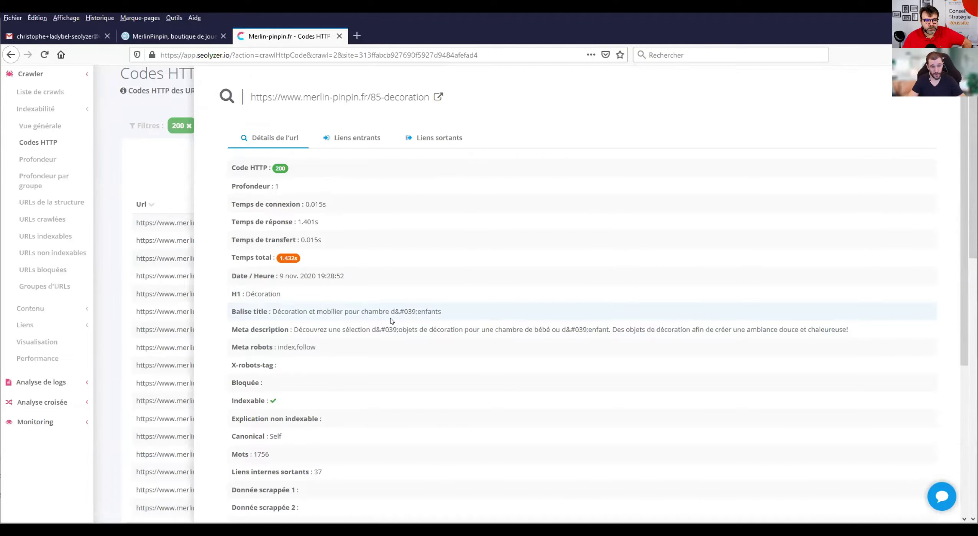
scroll(414, 322, down, 3)
scroll(436, 323, down, 6)
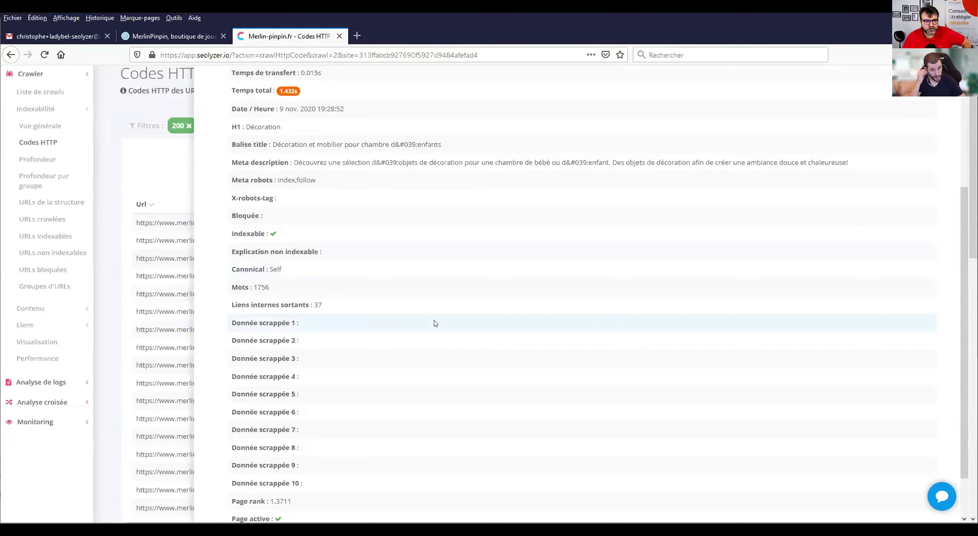
scroll(257, 234, down, 3)
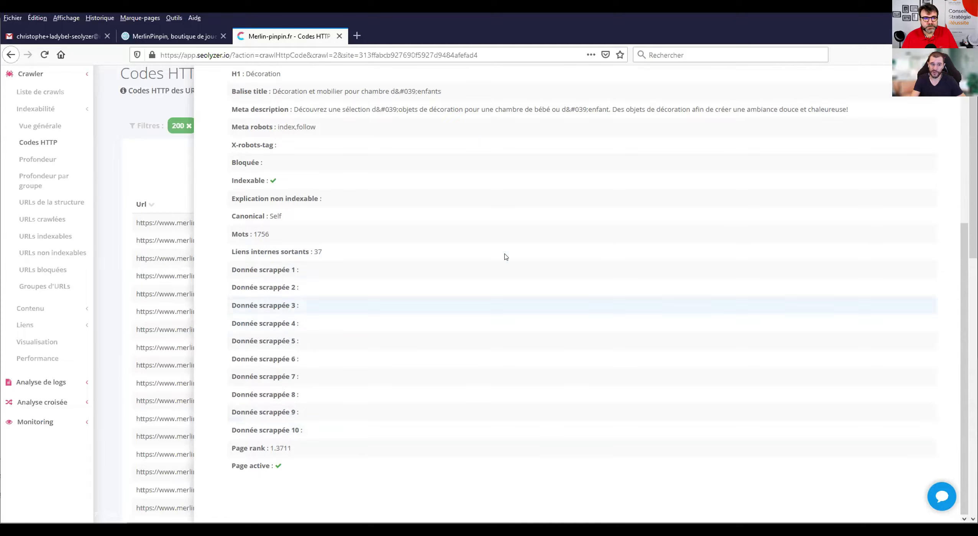
scroll(505, 257, up, 5)
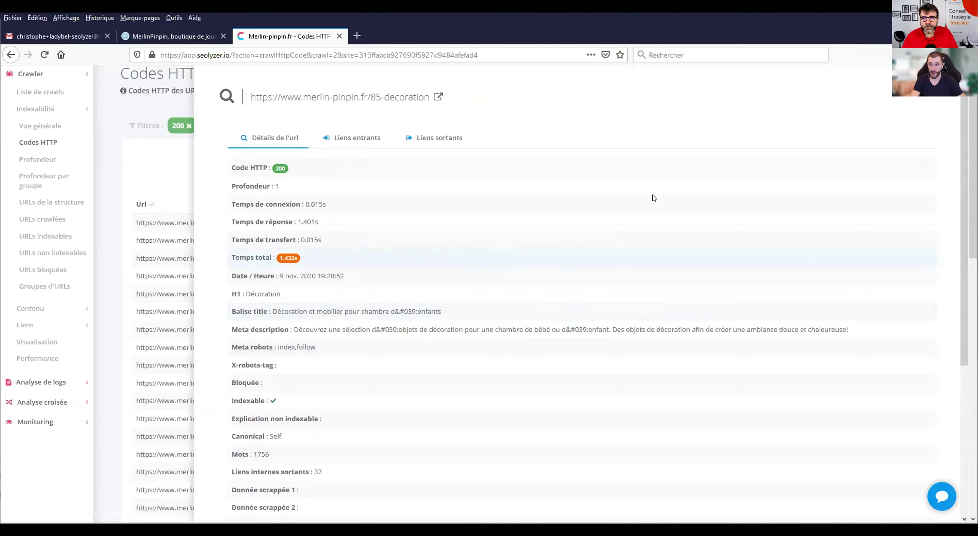
key(Escape)
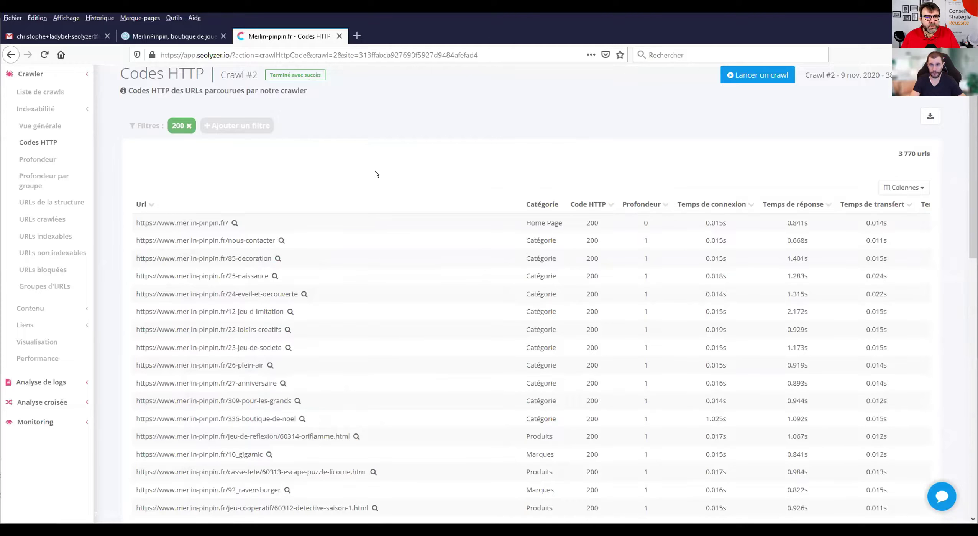
Step: Examine the scraped data settings and their pattern types in the new crawl form, and close the form without launching a crawl
scroll(375, 174, up, 3)
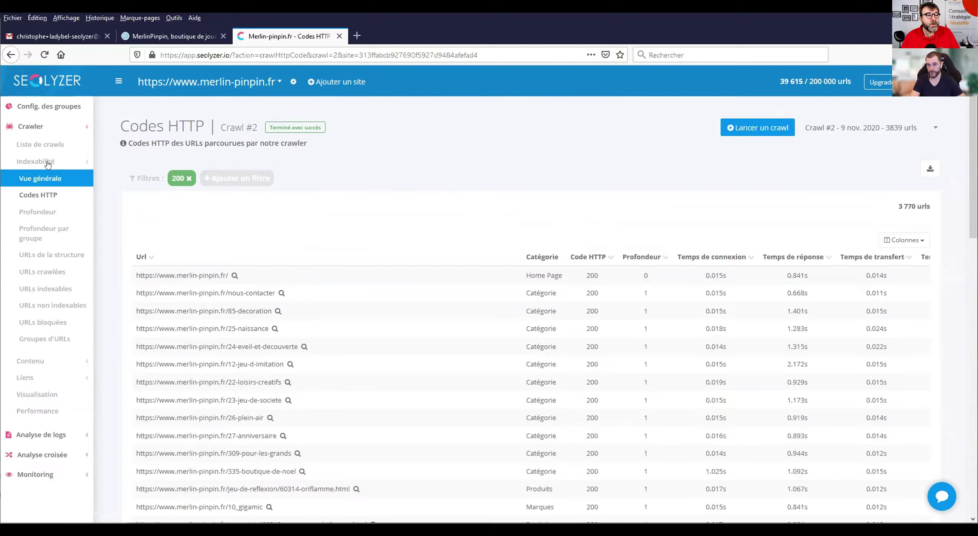
click(757, 129)
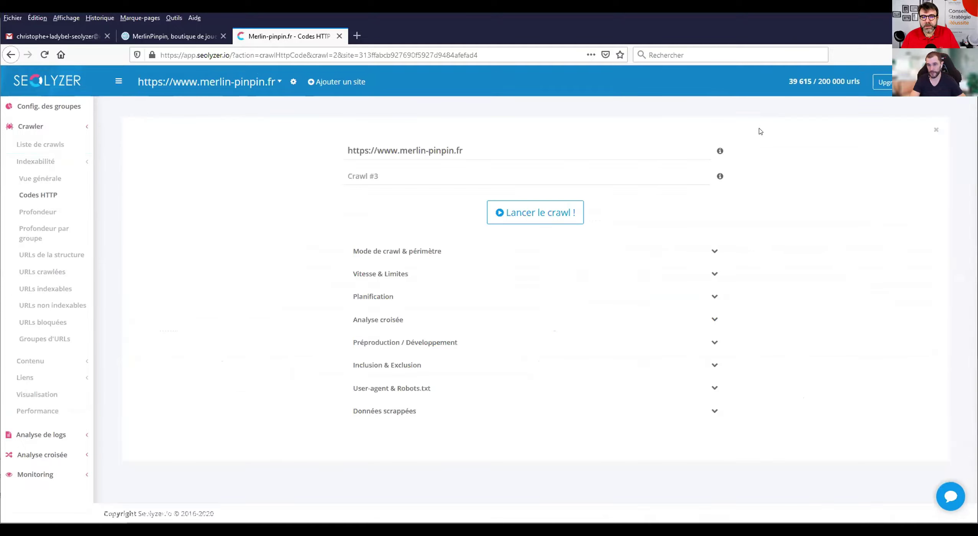
click(408, 412)
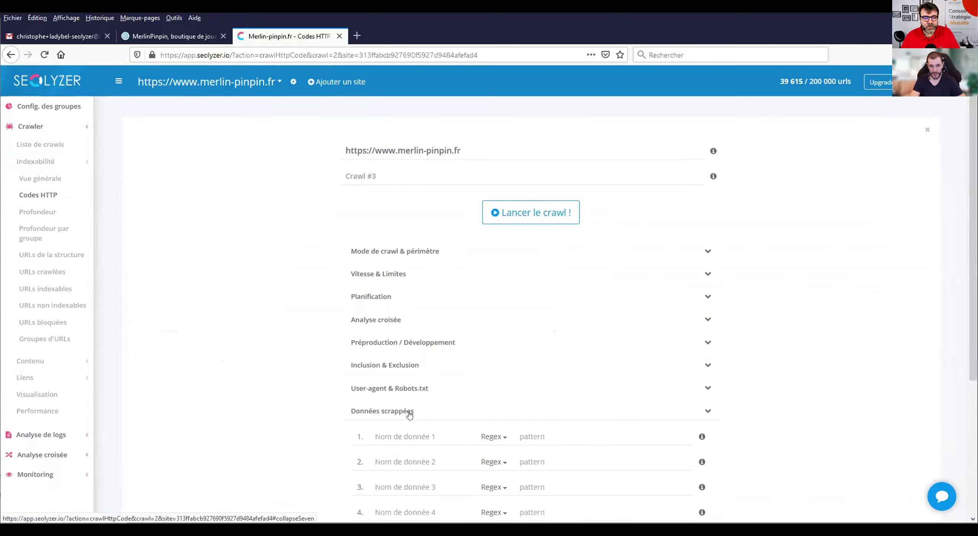
scroll(526, 367, down, 1)
scroll(526, 366, down, 5)
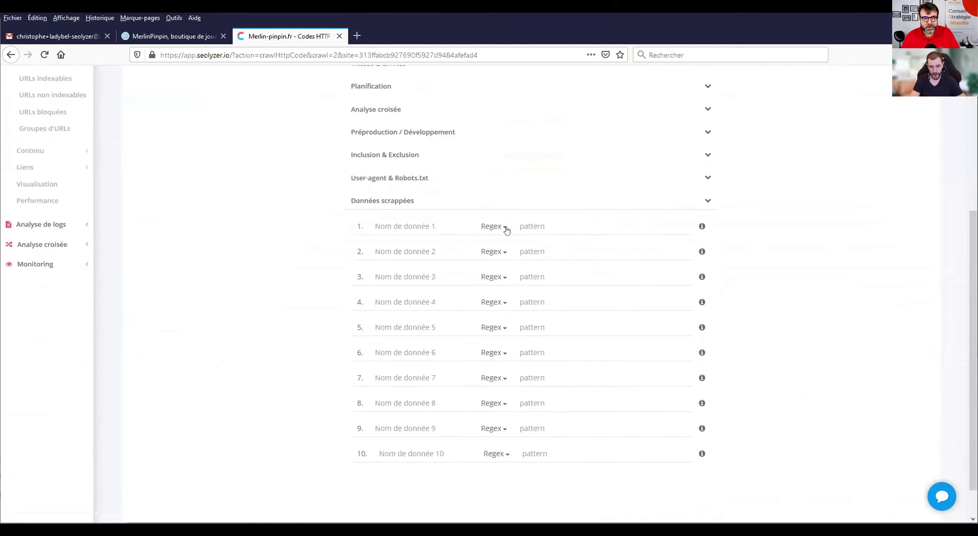
click(505, 227)
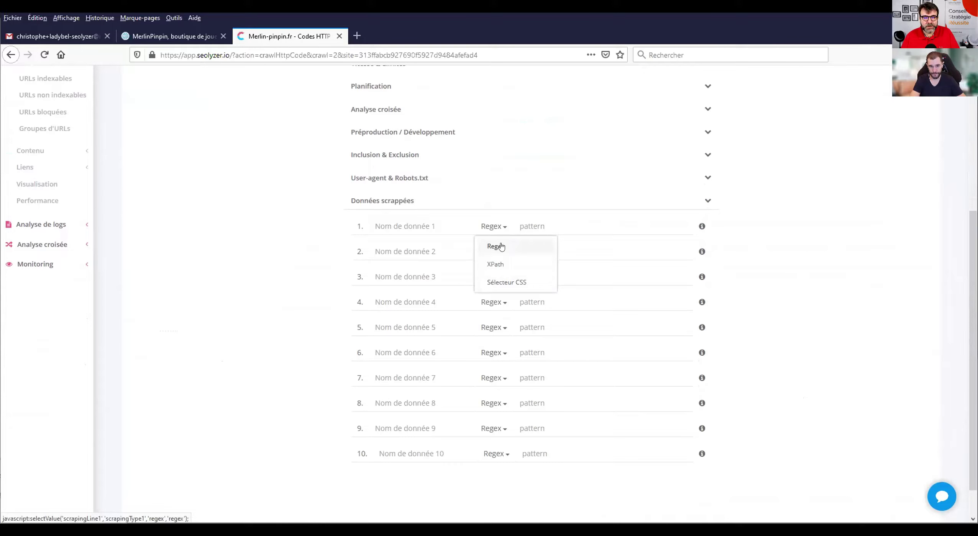
click(754, 233)
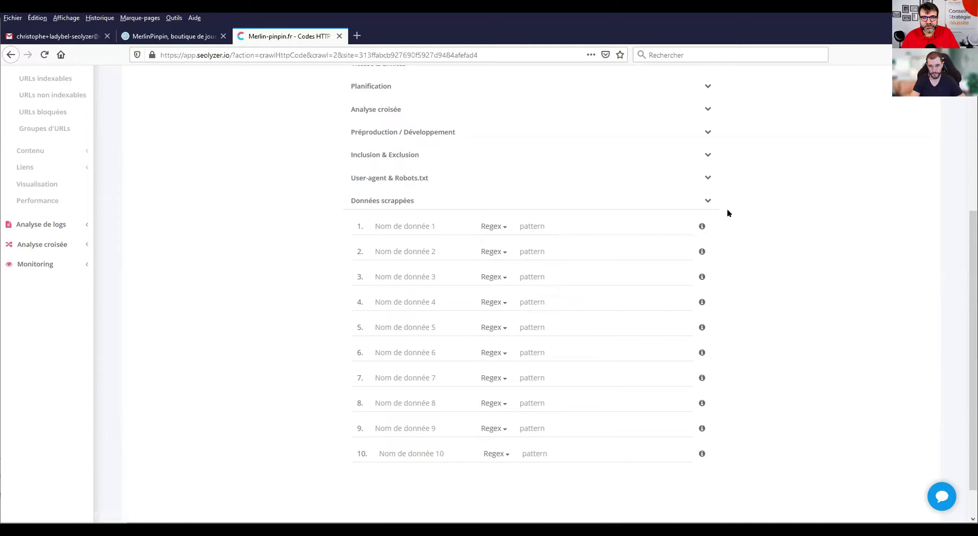
click(707, 201)
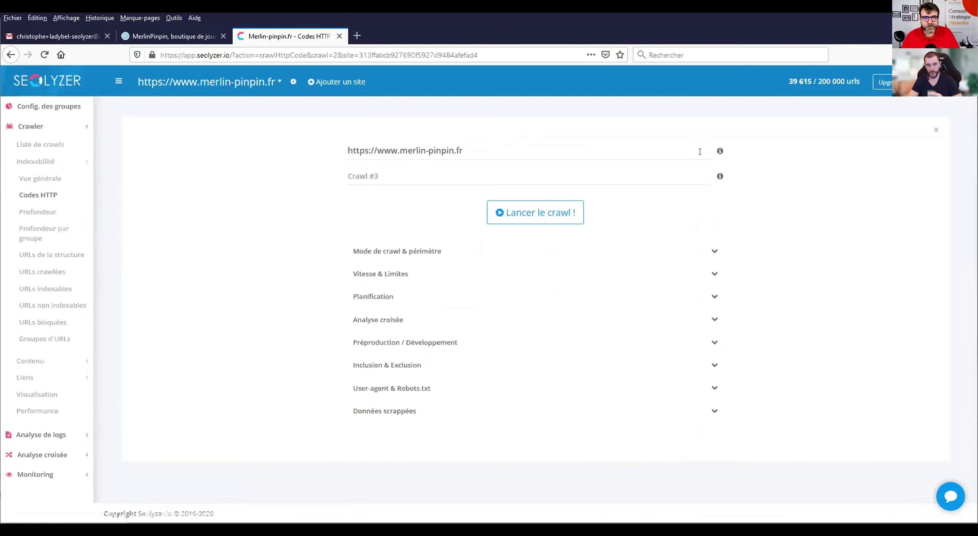
click(935, 131)
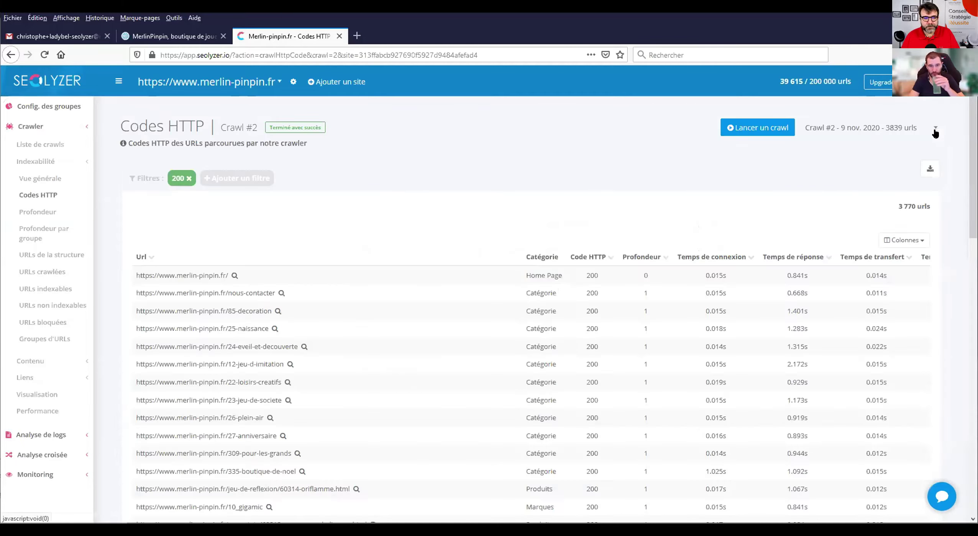
Step: Sort the table of 200 URLs by URL in ascending order
scroll(466, 209, down, 3)
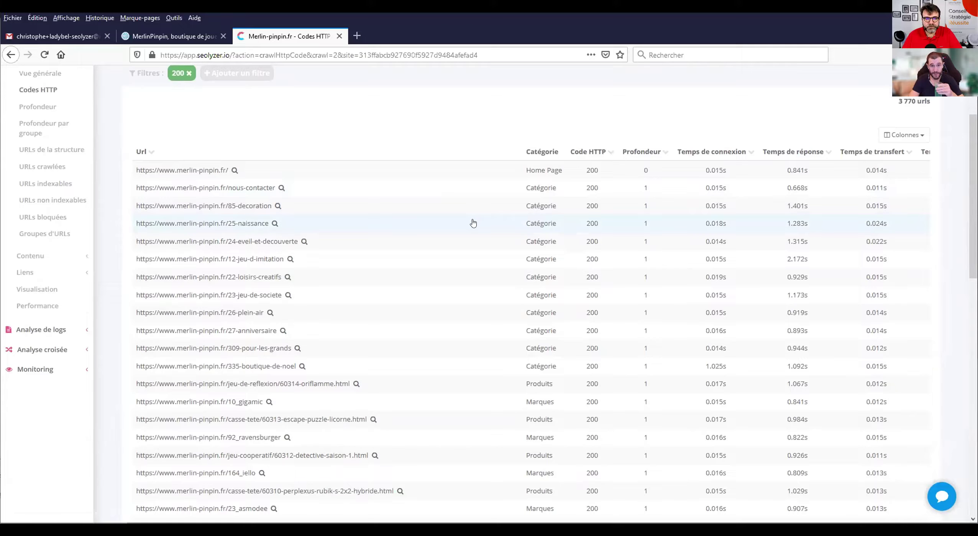
scroll(473, 223, up, 2)
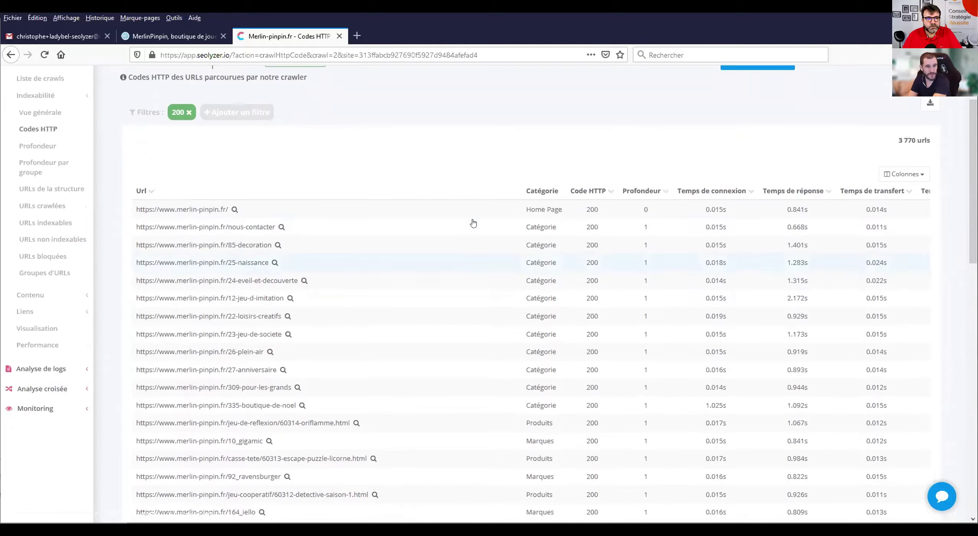
scroll(473, 223, up, 2)
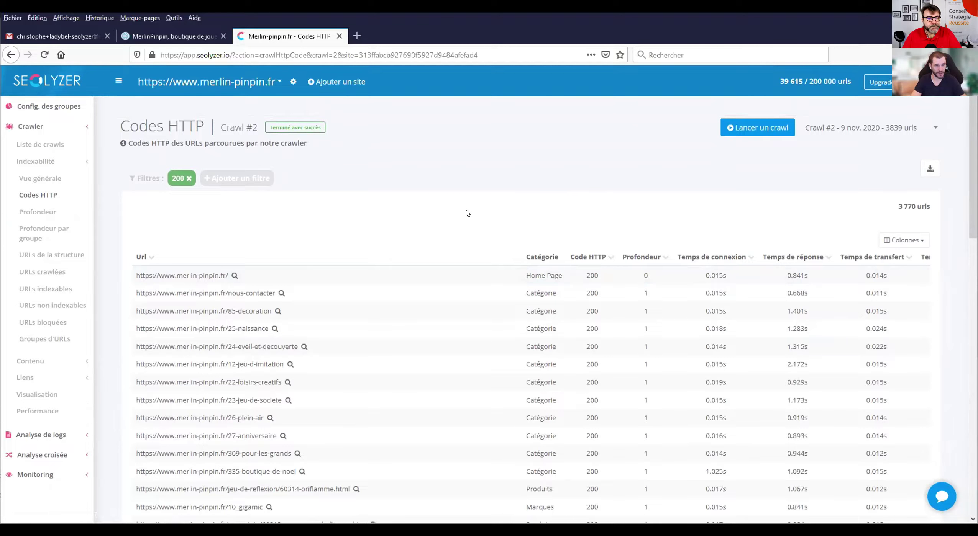
click(152, 258)
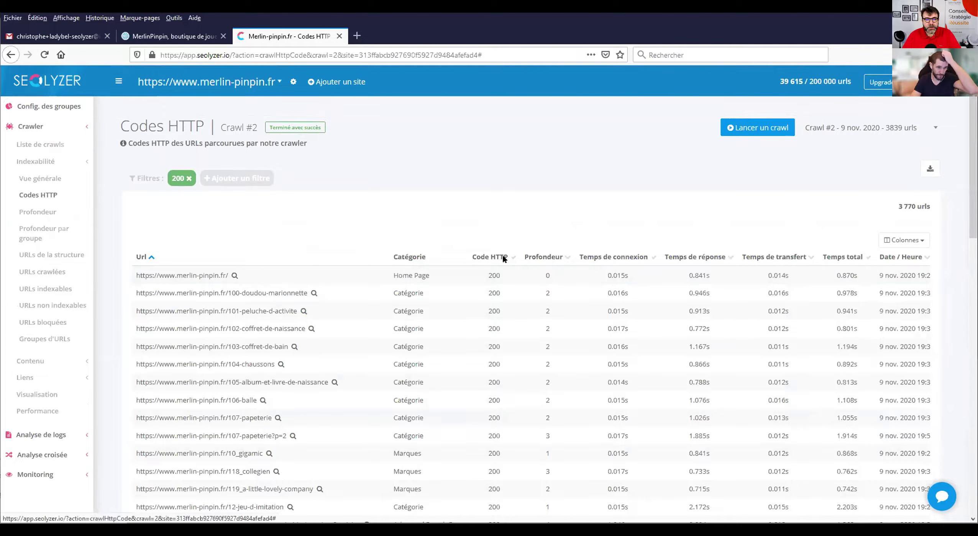
Step: Add a filter line on the URL field and view the comparison operators it offers
click(247, 184)
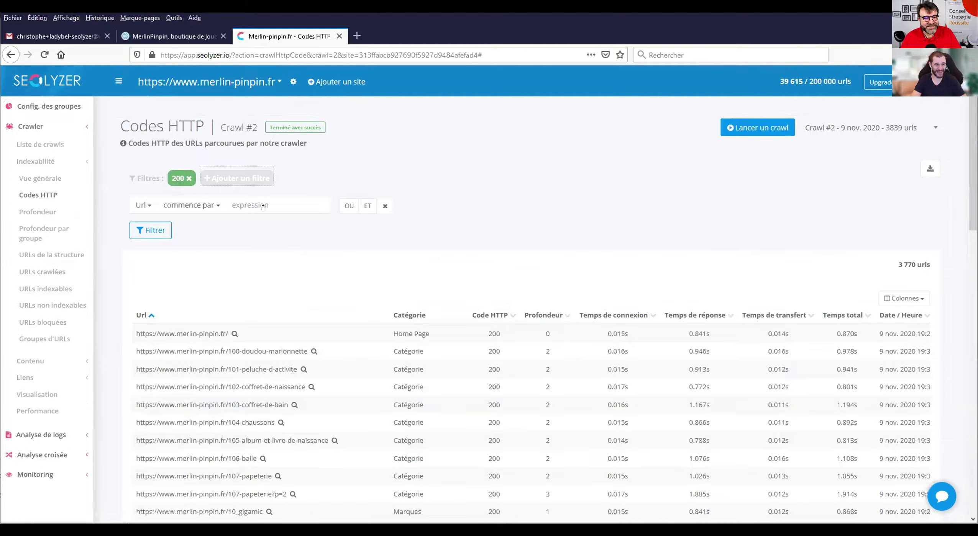
click(192, 207)
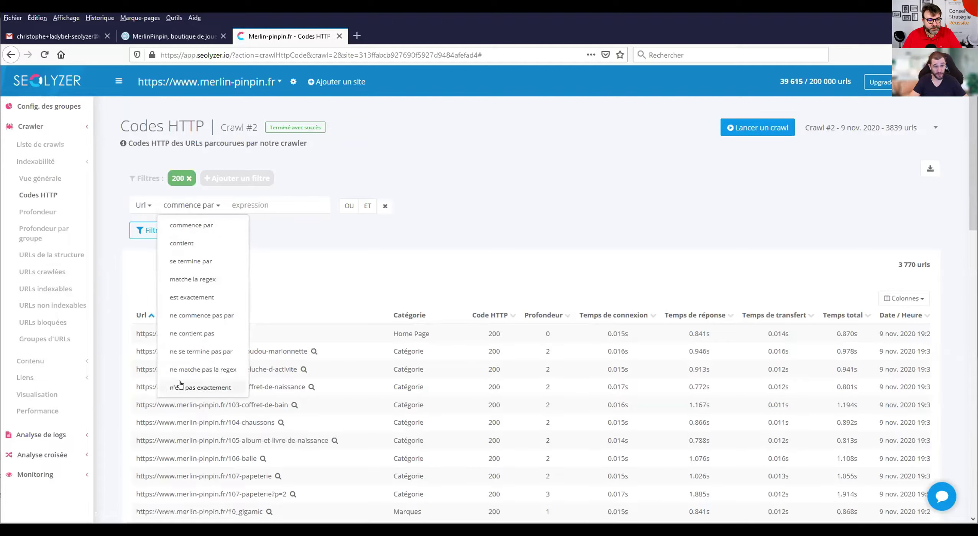
click(207, 202)
Step: Look through all the fields available for filtering, from URL down to the scraped data, keeping URL as the filter field
click(149, 207)
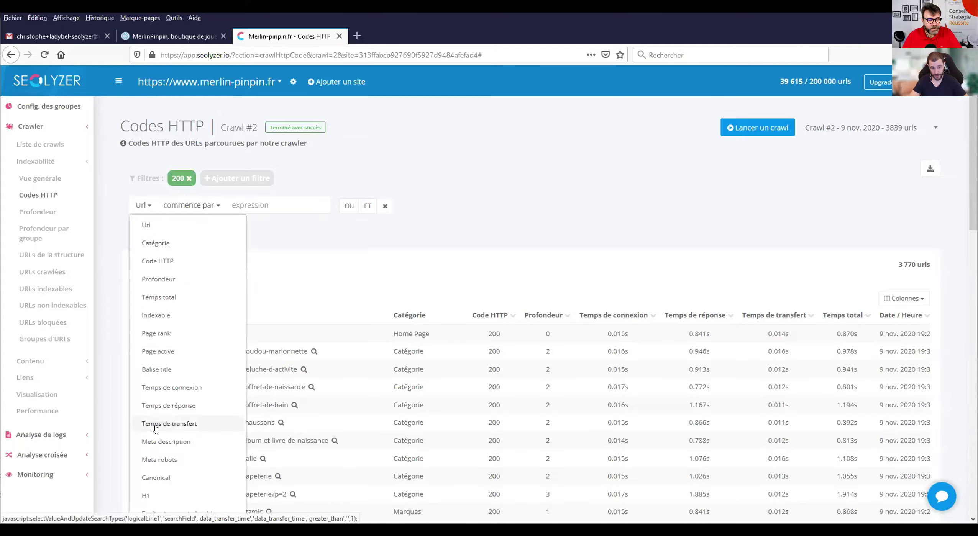
scroll(160, 449, down, 1)
scroll(160, 449, down, 3)
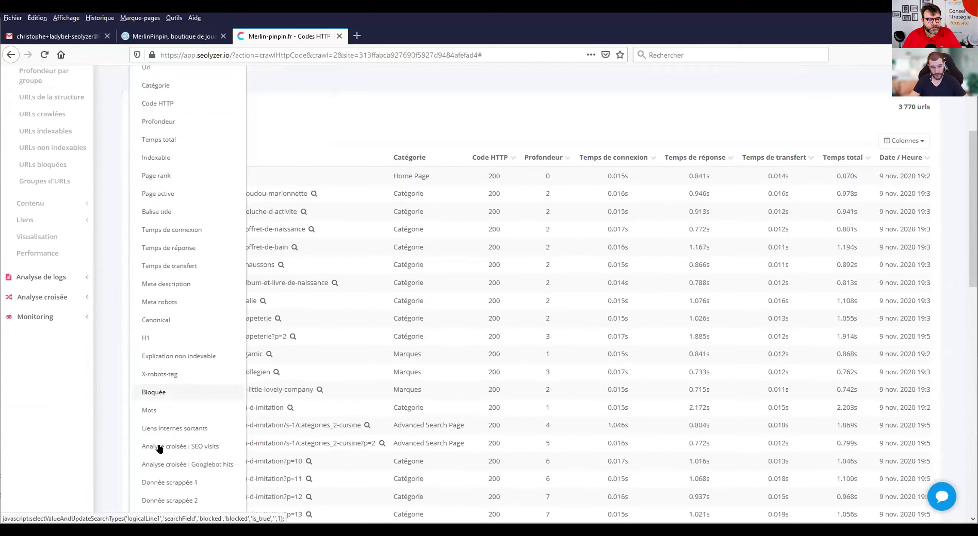
scroll(161, 431, down, 1)
scroll(157, 432, up, 5)
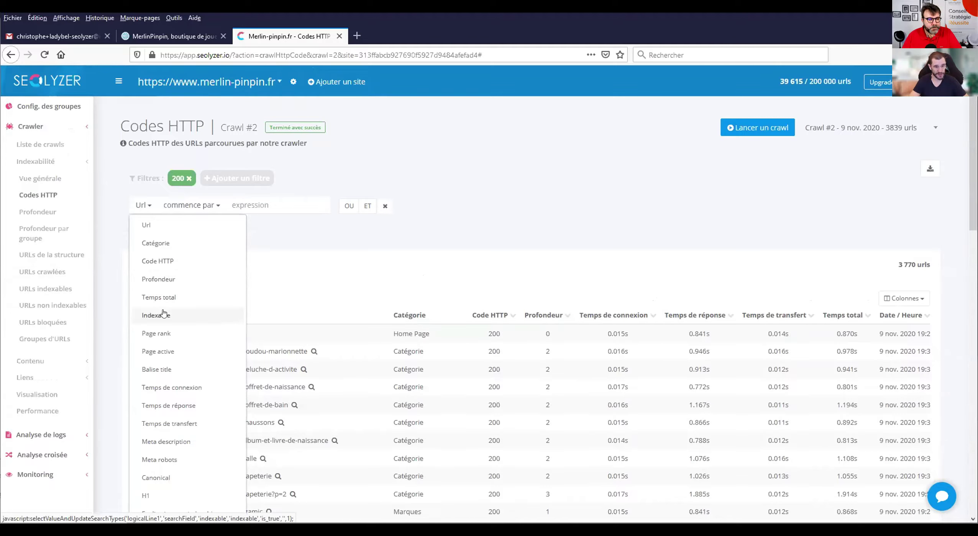
scroll(165, 363, down, 4)
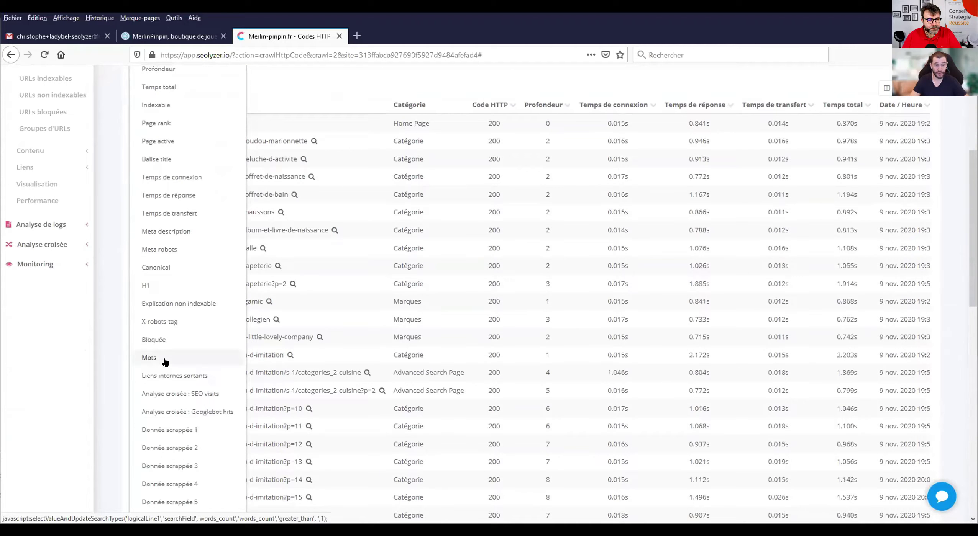
scroll(165, 362, down, 4)
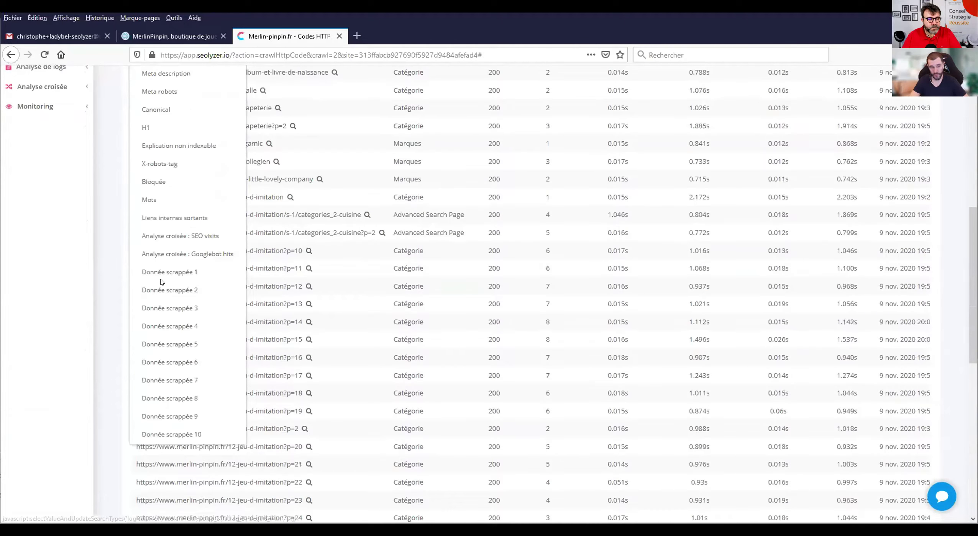
scroll(156, 268, up, 1)
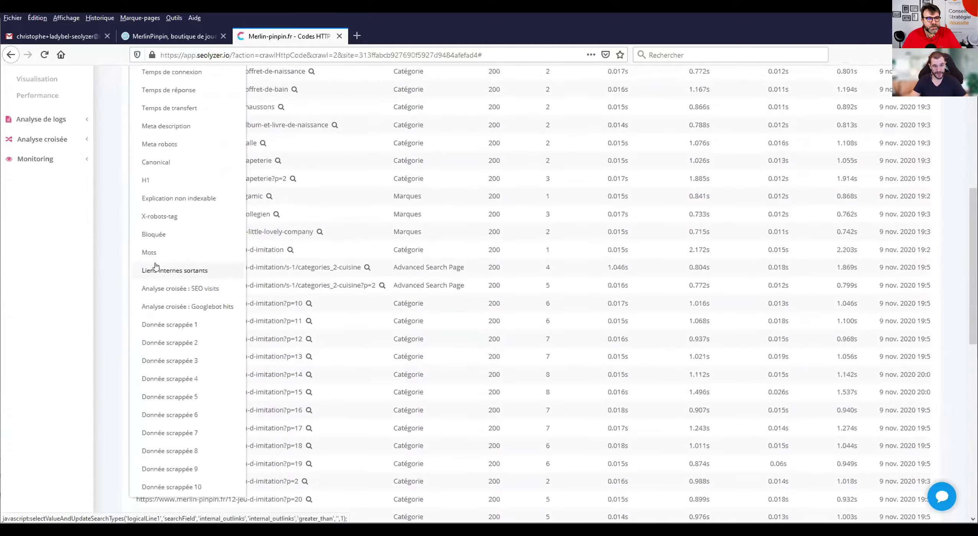
scroll(156, 267, up, 2)
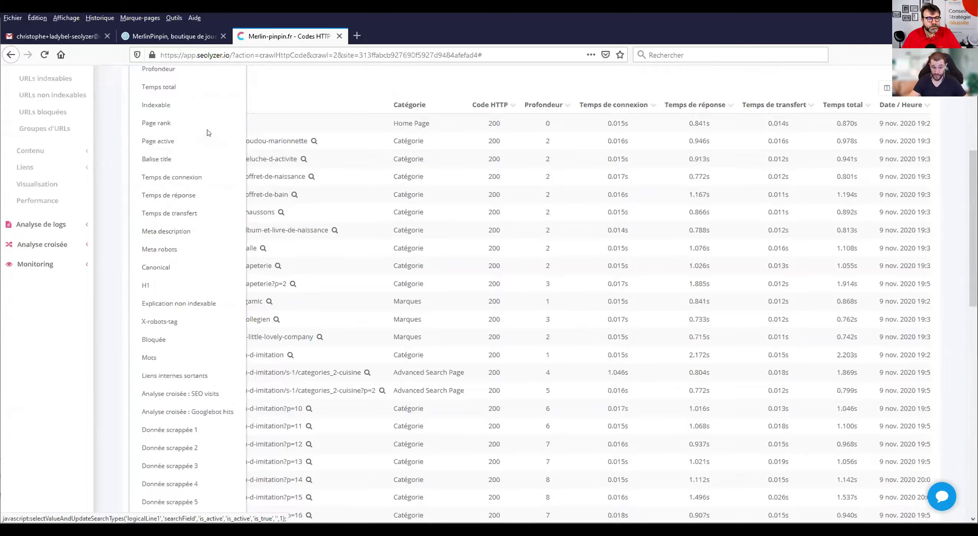
scroll(207, 138, up, 3)
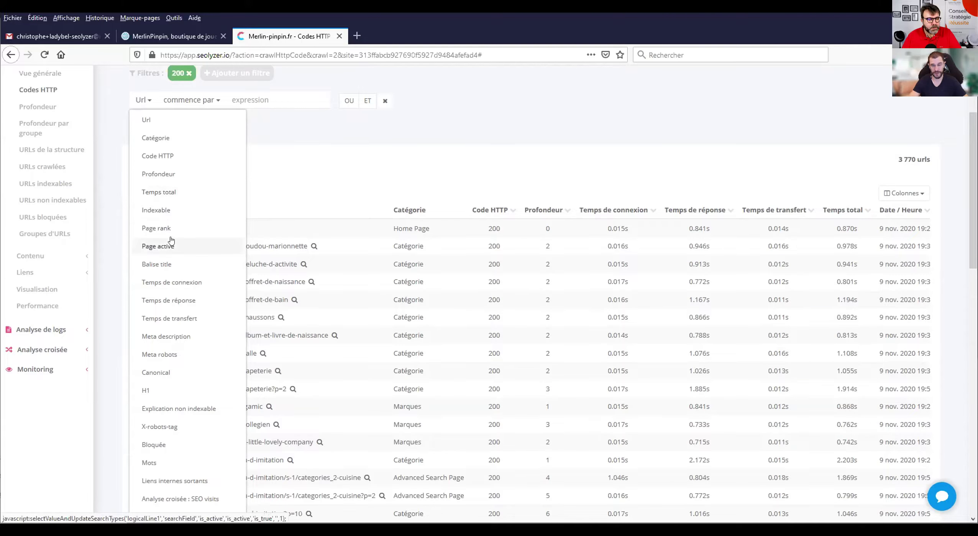
scroll(171, 241, down, 6)
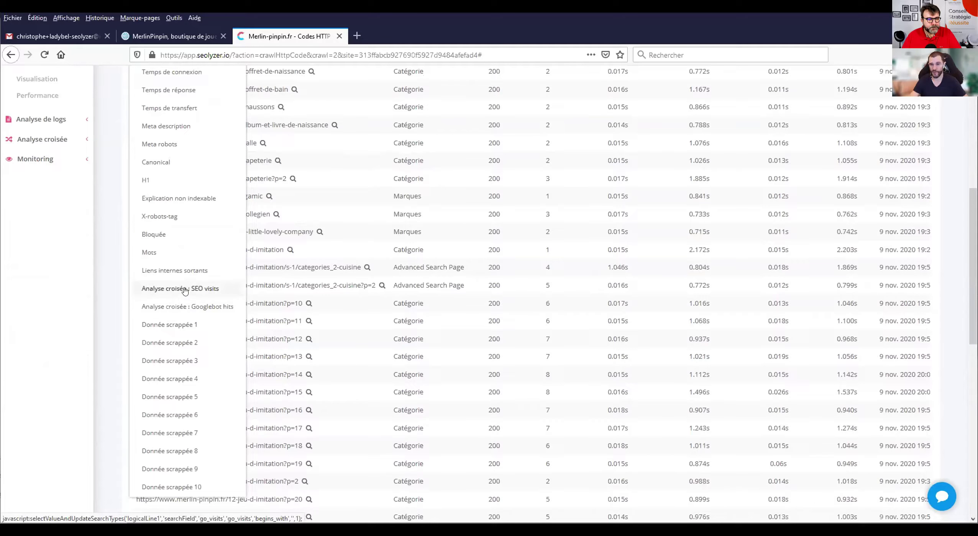
scroll(279, 231, up, 8)
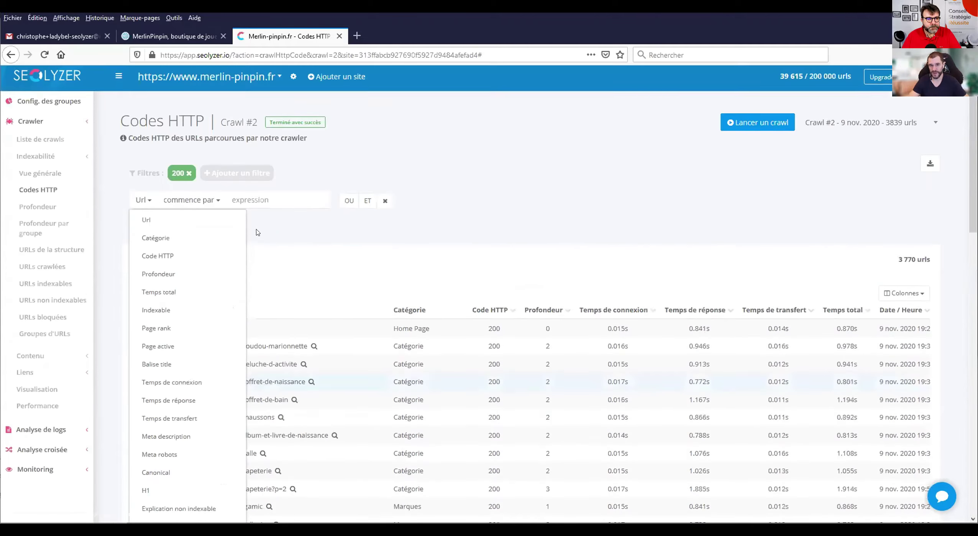
click(283, 241)
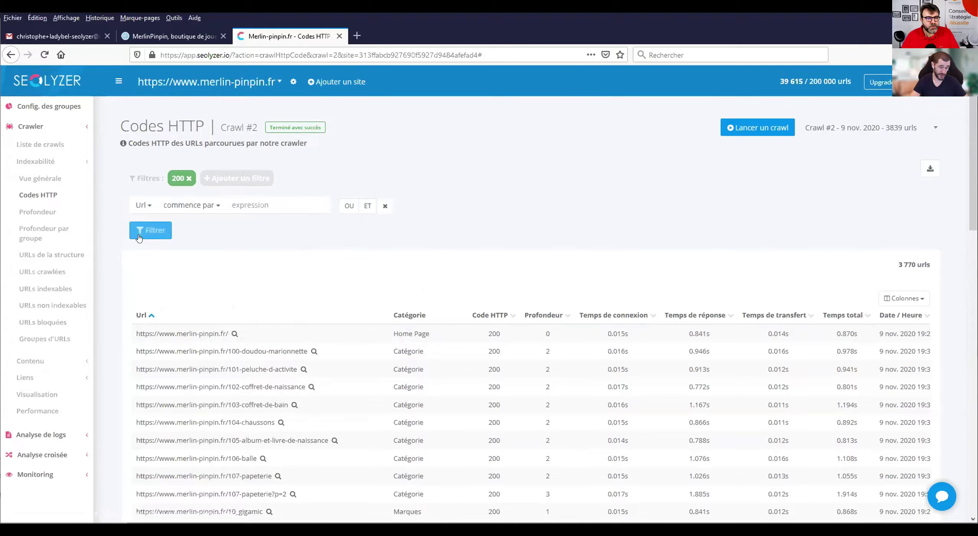
Step: Try combining URL filter lines with an ET condition and a nested OU condition, and remove all the added lines
click(367, 207)
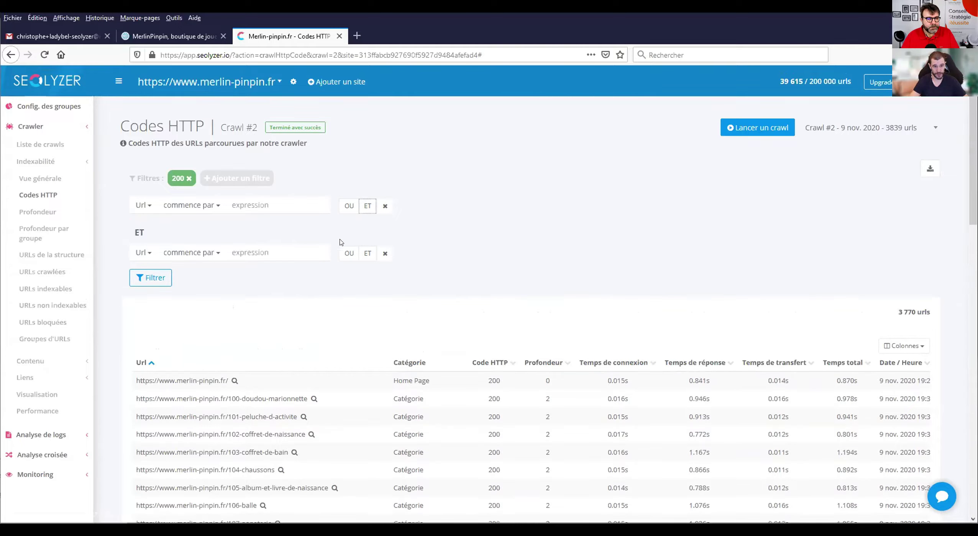
click(348, 253)
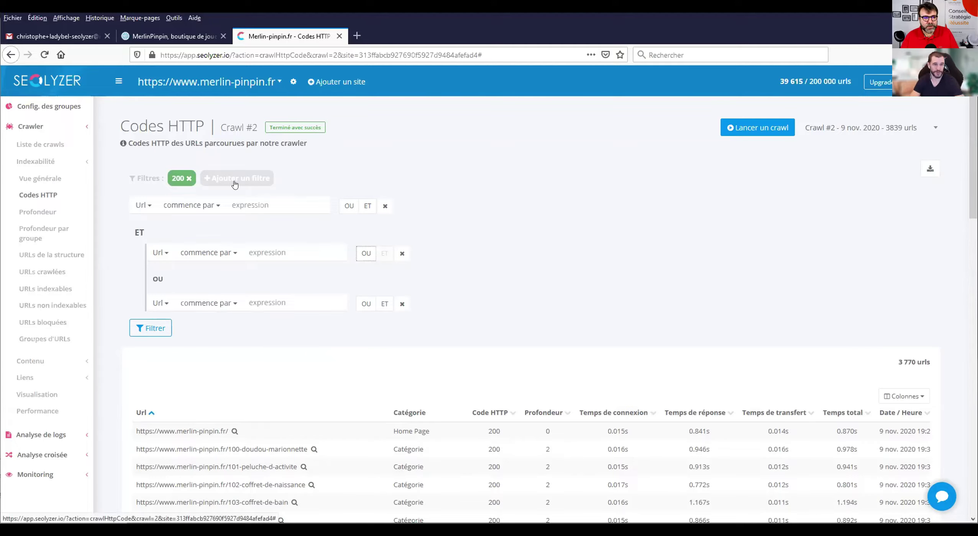
click(384, 207)
click(384, 207)
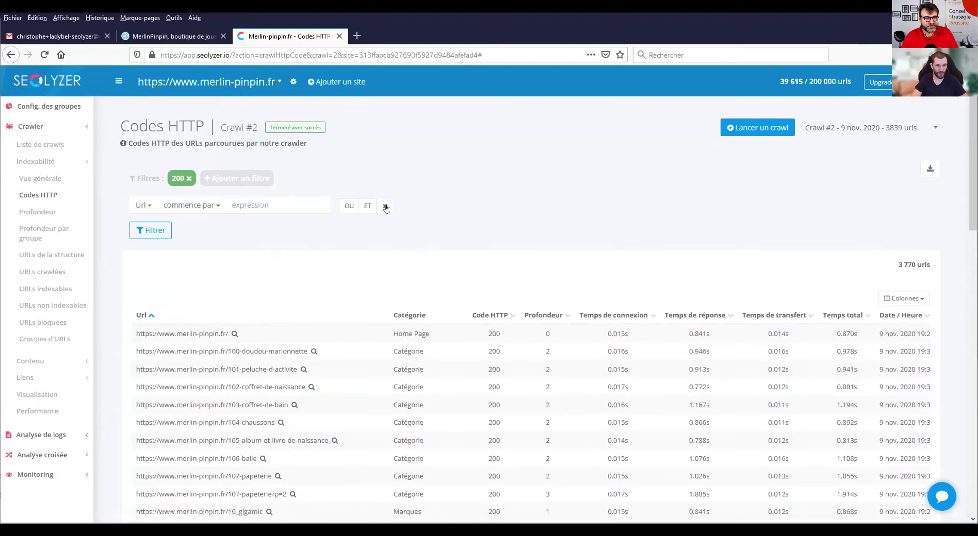
click(385, 207)
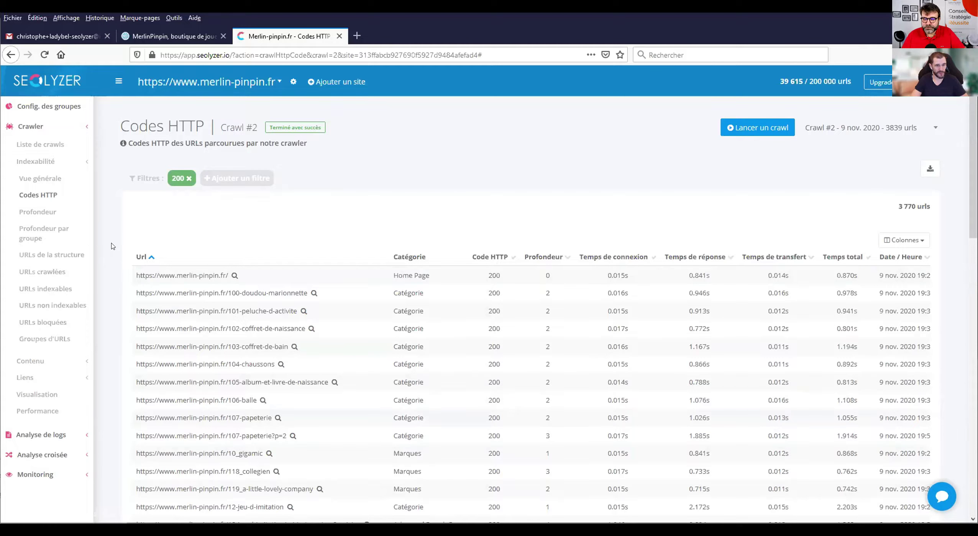
Step: Remove the 200 filter from the HTTP codes report and filter the URLs on code 404 instead
click(189, 178)
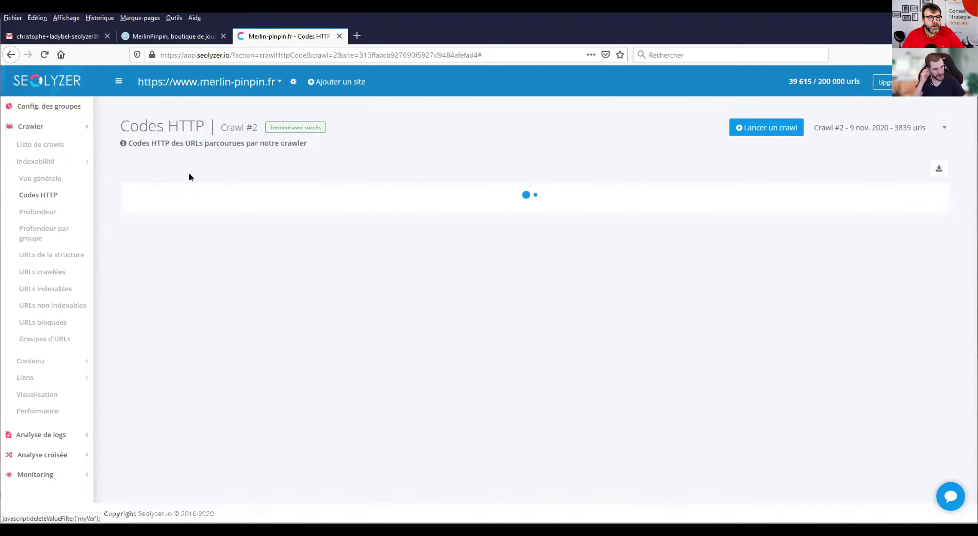
click(229, 209)
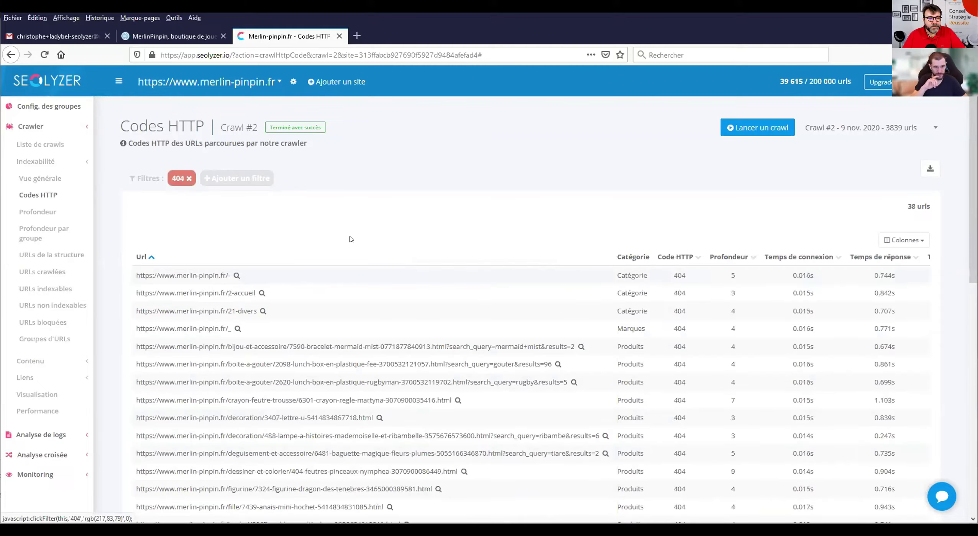
scroll(383, 230, down, 1)
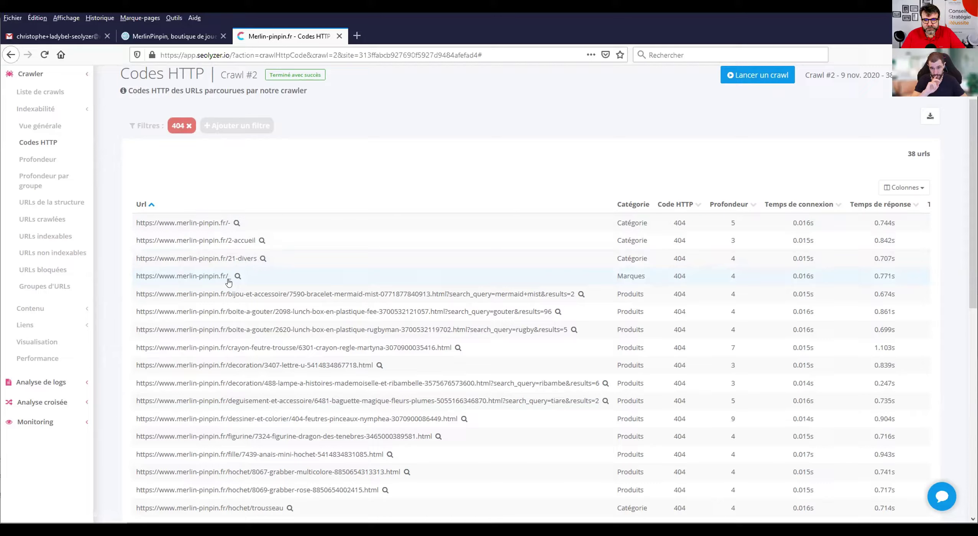
click(215, 223)
click(355, 138)
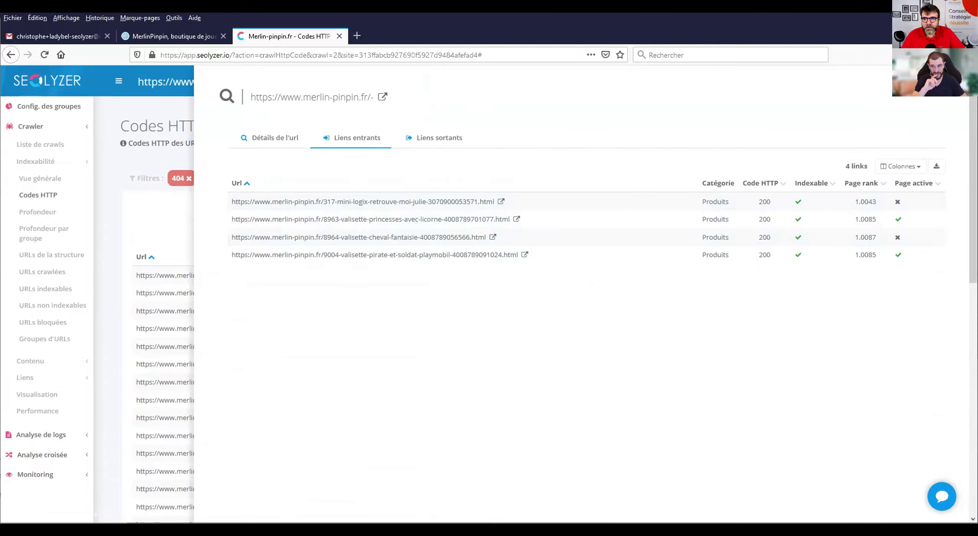
key(Escape)
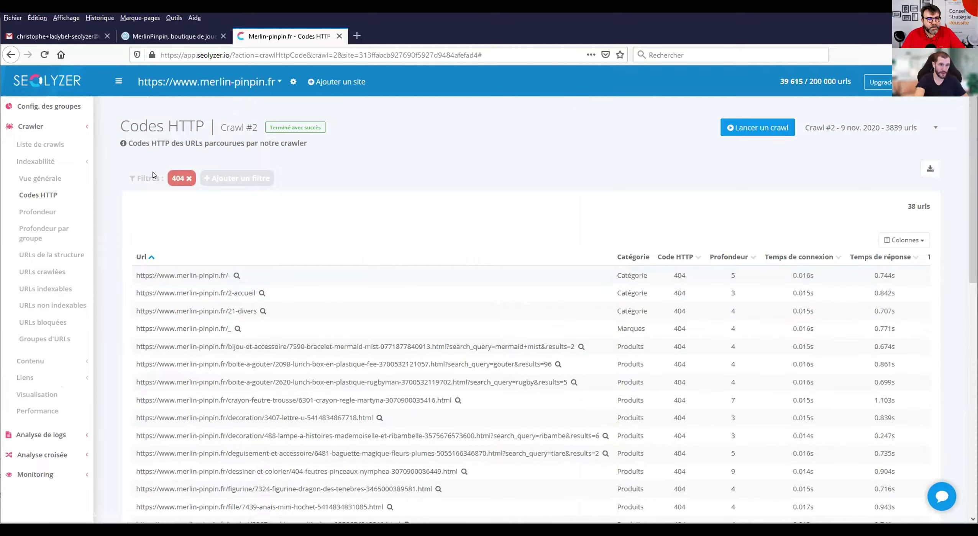
Step: Add a "Page active" "est vrai" filter to the 404 URLs and apply it
click(246, 180)
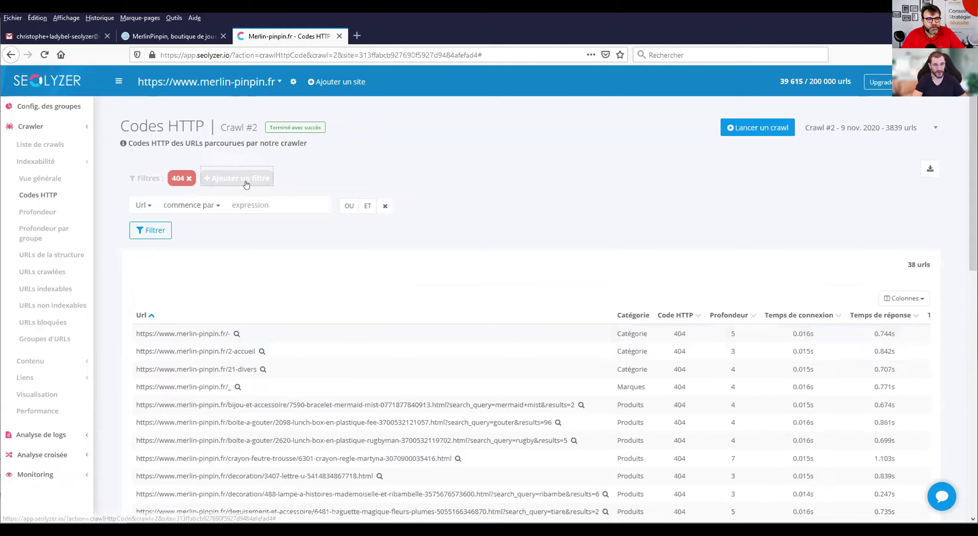
click(148, 207)
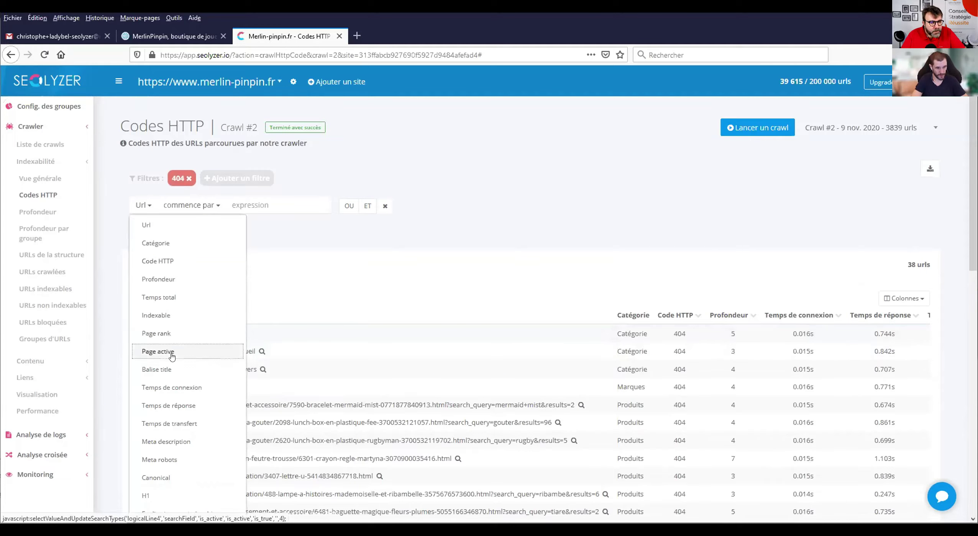
click(157, 351)
click(157, 230)
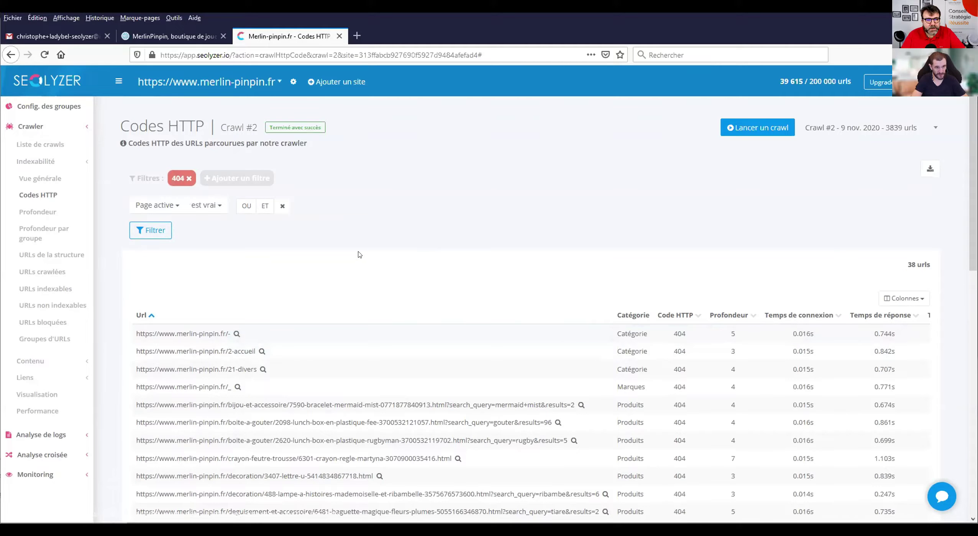
click(161, 232)
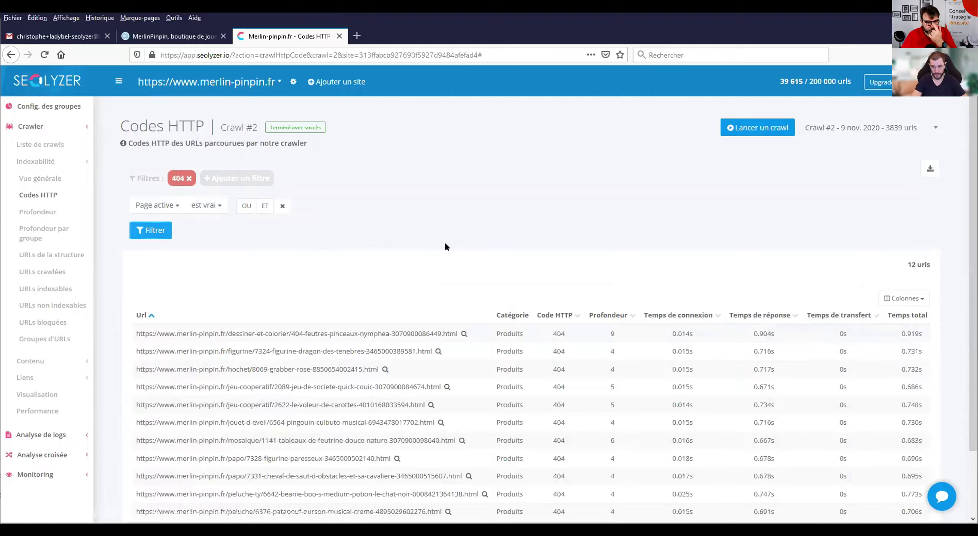
Step: Review the active 404 URLs and view the incoming links of the jeu-cooperatif/2622-le-voleur-de-carottes page
scroll(479, 253, down, 2)
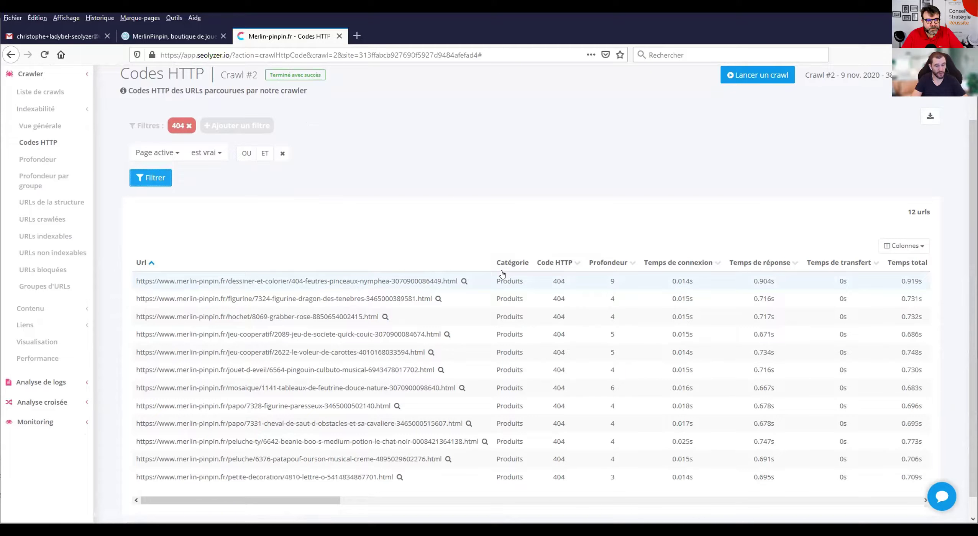
scroll(468, 274, down, 1)
scroll(468, 274, down, 1)
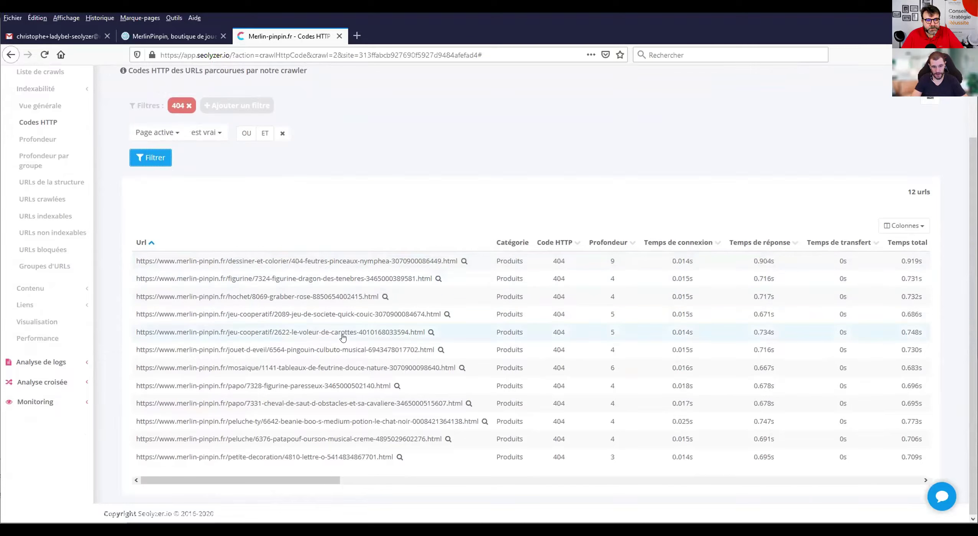
click(319, 335)
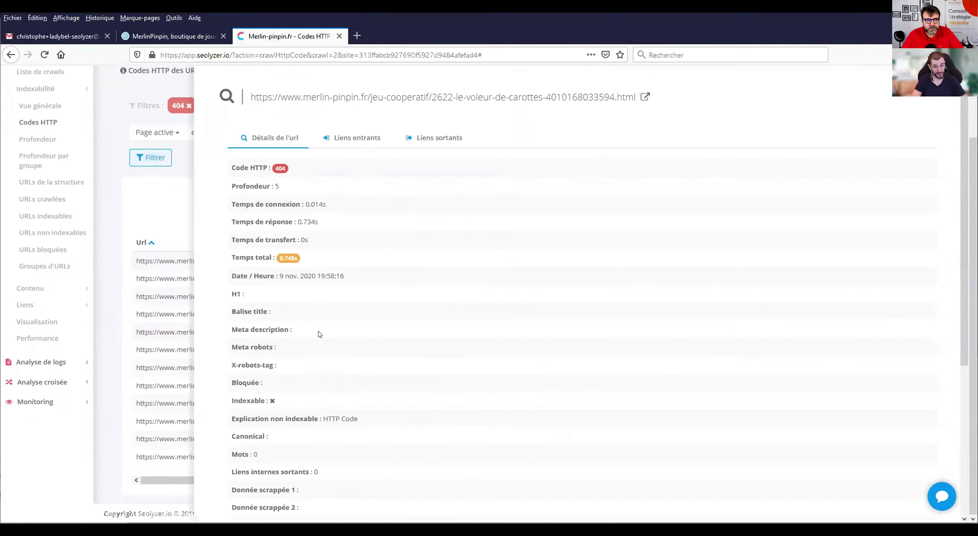
click(358, 140)
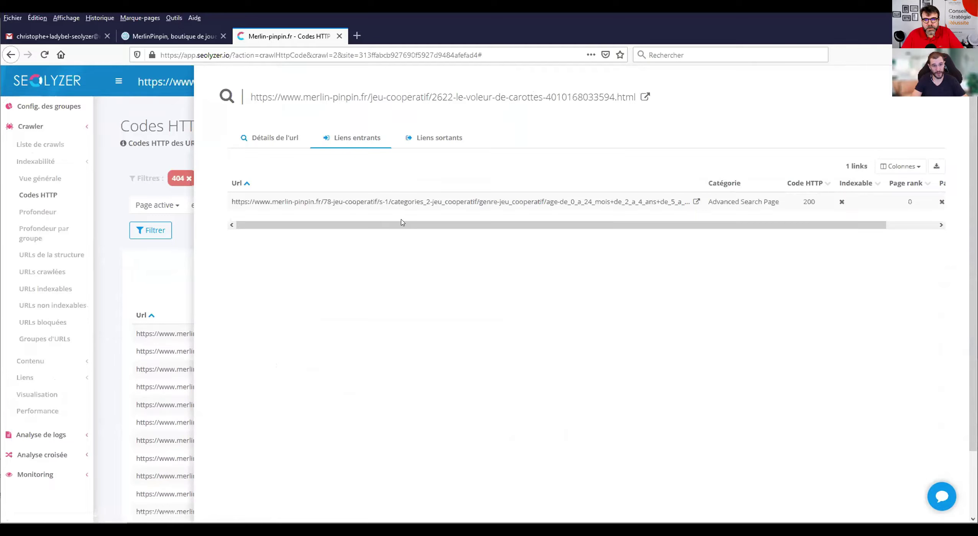
drag(401, 223, 320, 234)
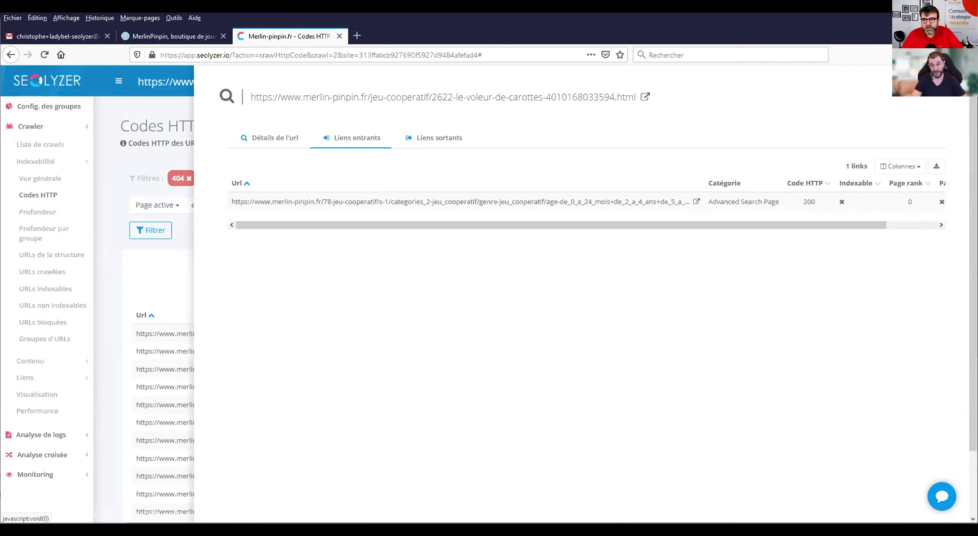
key(Escape)
Step: View the incoming links of the hochet/8069-grabber-rose page and return to the filtered 404 list
scroll(451, 282, down, 2)
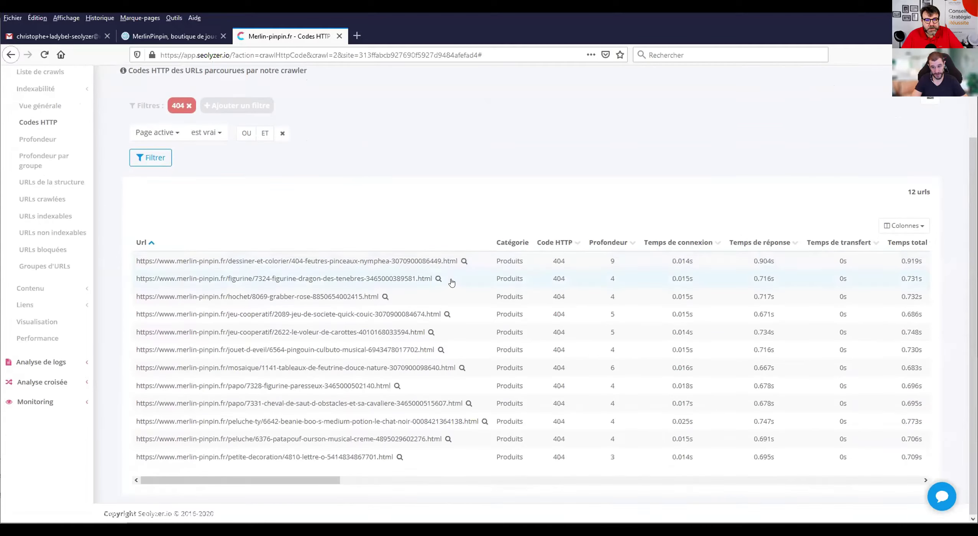
click(332, 298)
click(357, 139)
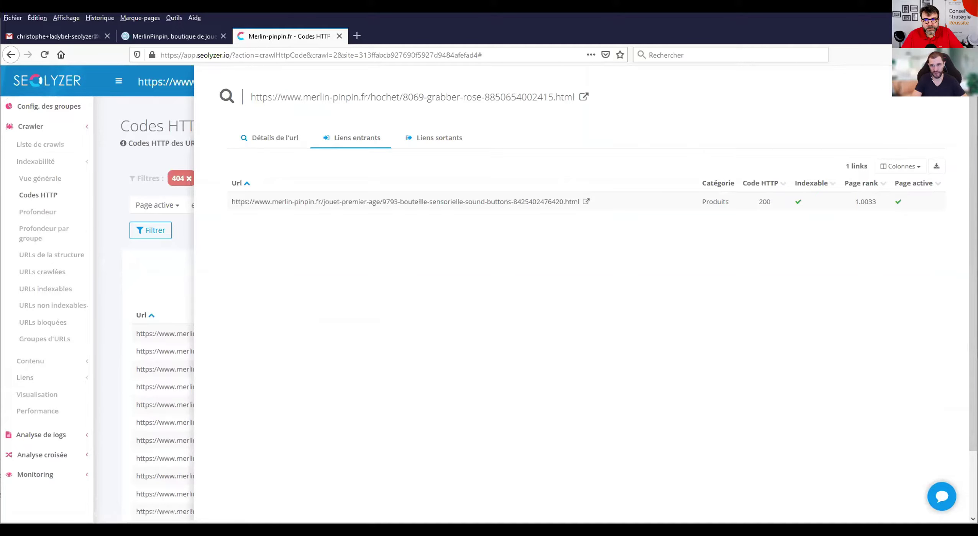
click(180, 325)
Step: Reopen the hochet/8069-grabber-rose page to check its incoming links and URL details, and go back over the filtered list
scroll(268, 337, down, 3)
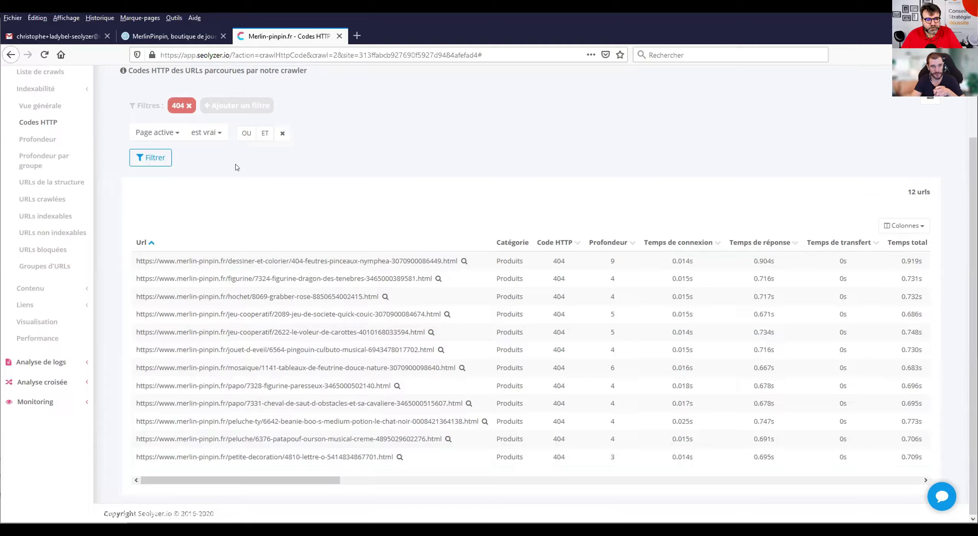
click(301, 298)
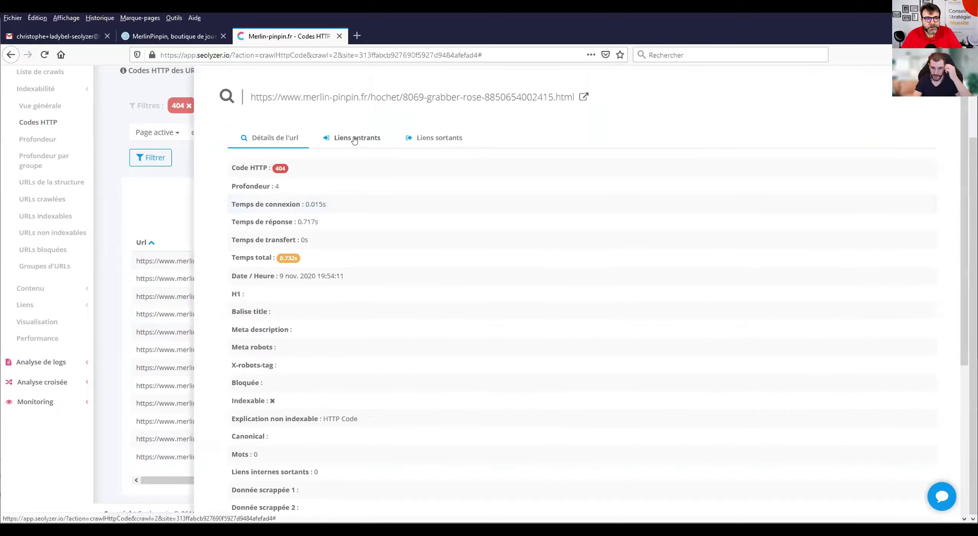
click(355, 139)
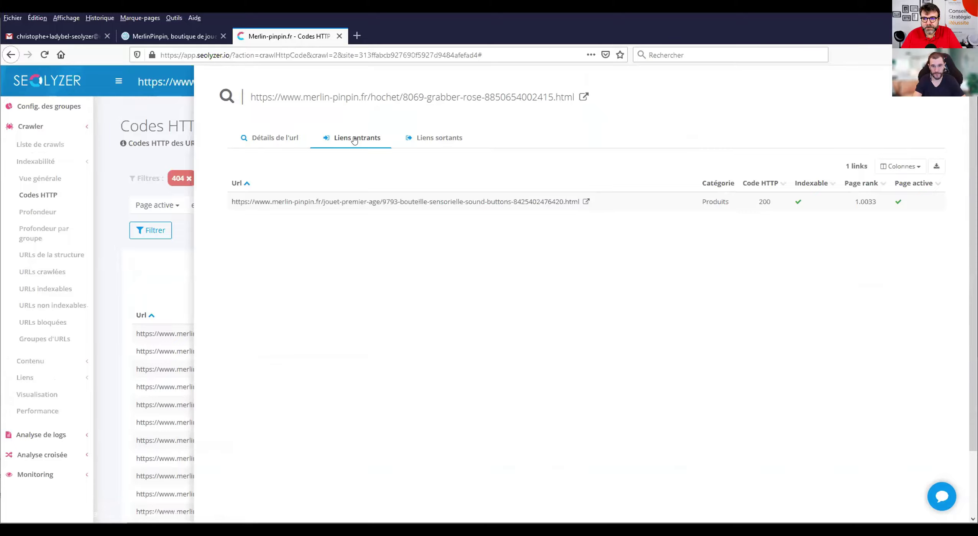
click(270, 139)
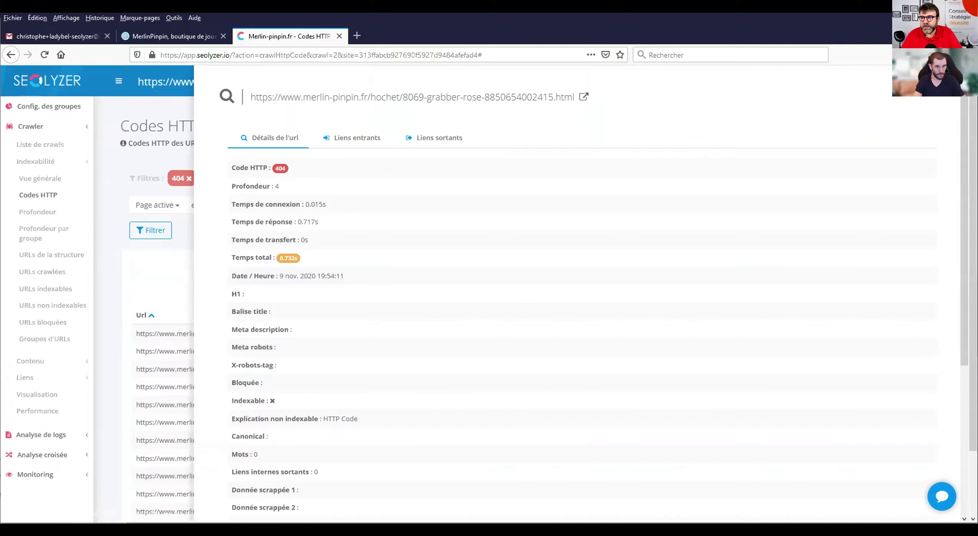
key(Escape)
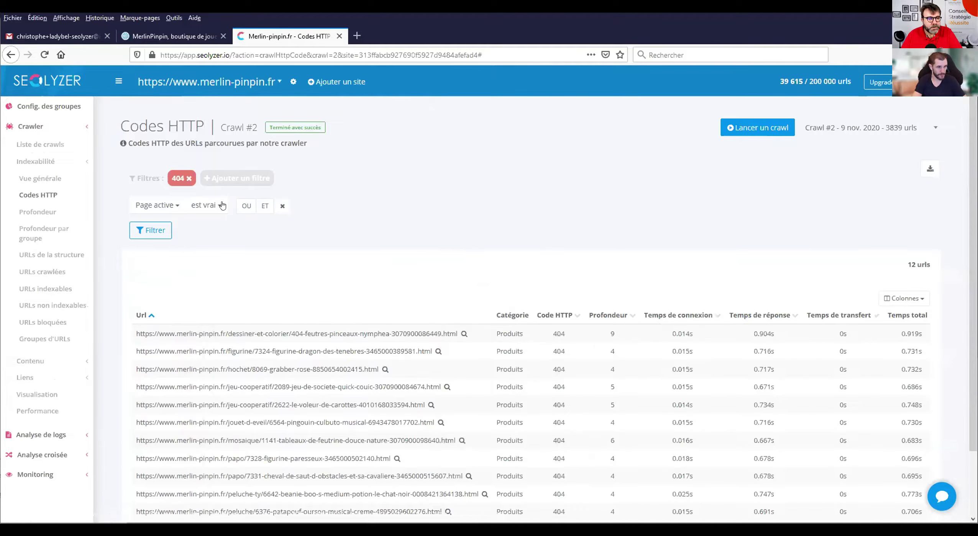
scroll(304, 282, down, 2)
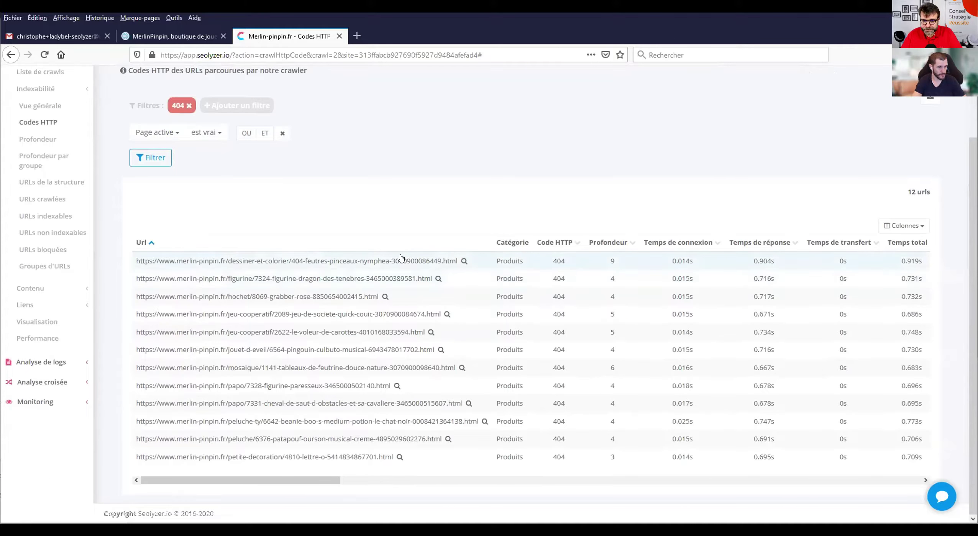
scroll(410, 227, up, 2)
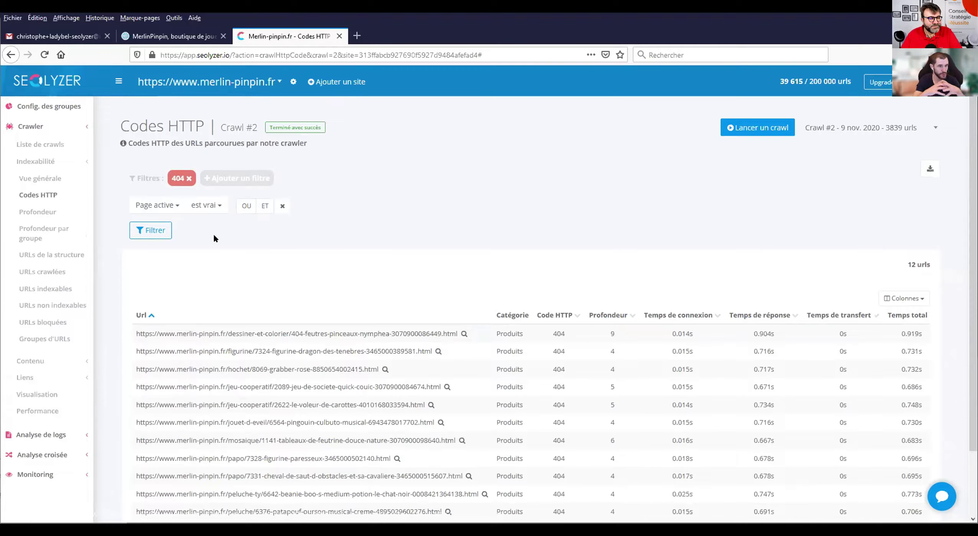
Step: Open the Profondeur report and examine how URLs are distributed across the depth levels, notably Level 8+ and Level 5
click(17, 209)
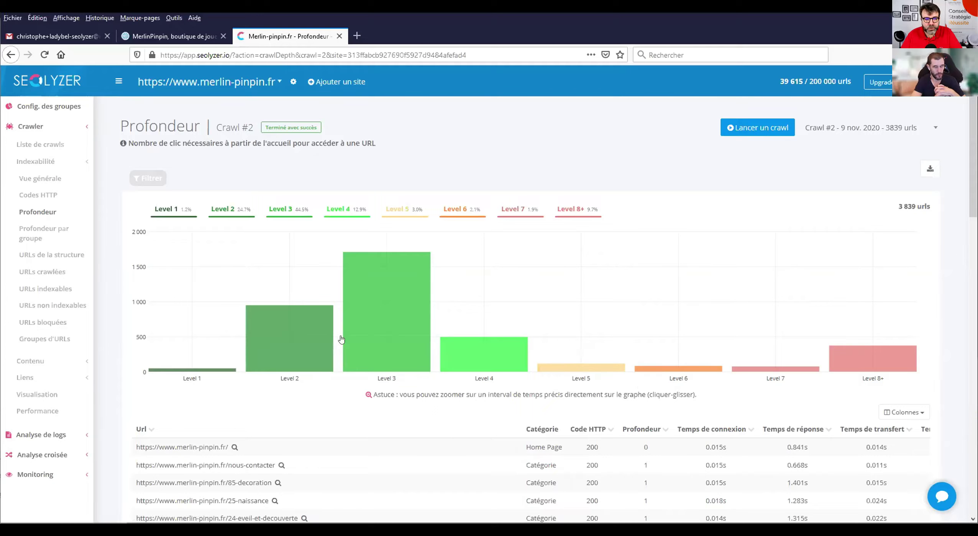
mouse_move(852, 357)
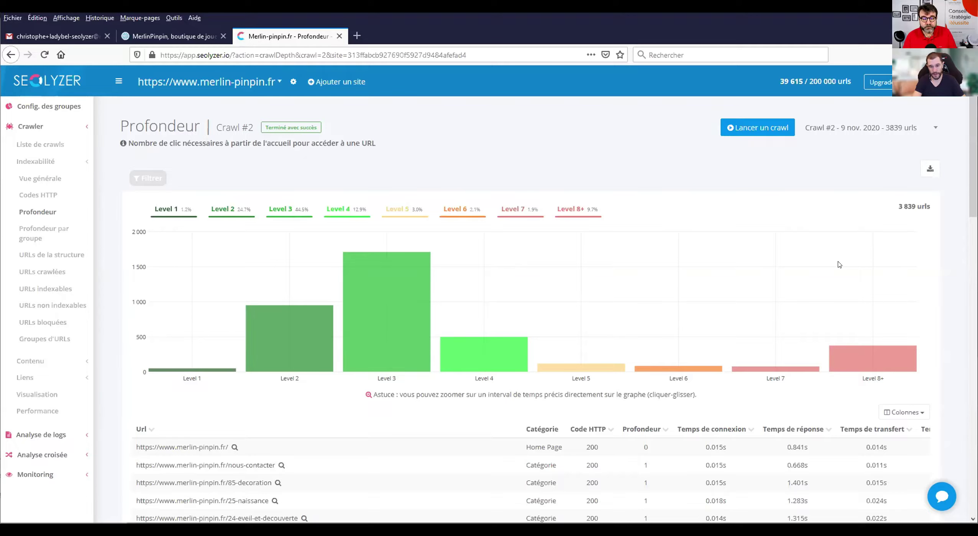
mouse_move(594, 366)
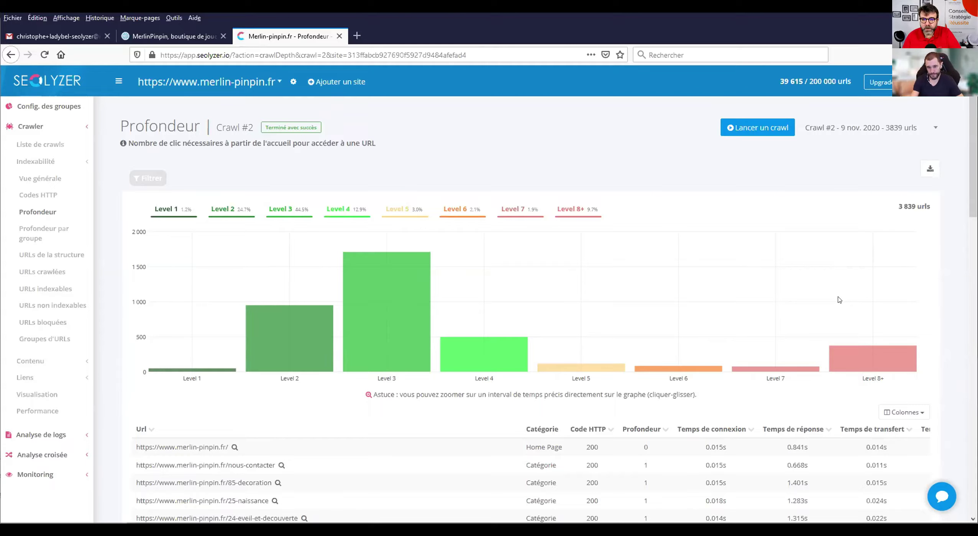
Step: Filter the depth report on Level 8+ and look through the list of URLs at that depth
click(847, 364)
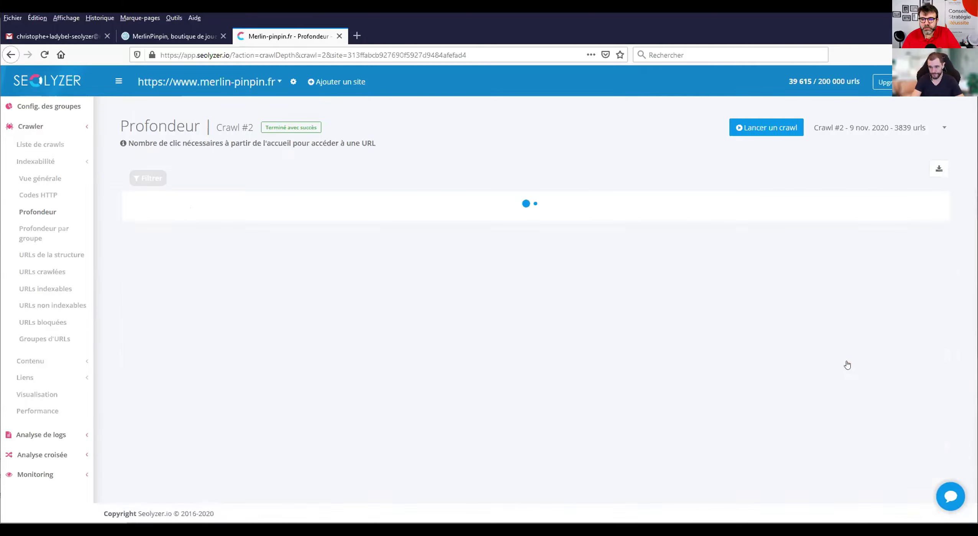
scroll(535, 333, down, 3)
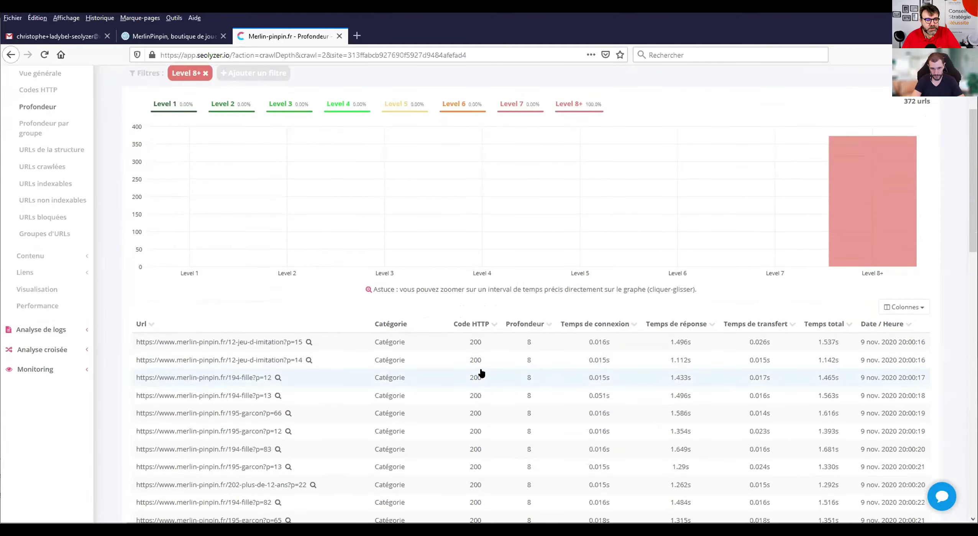
scroll(482, 373, down, 6)
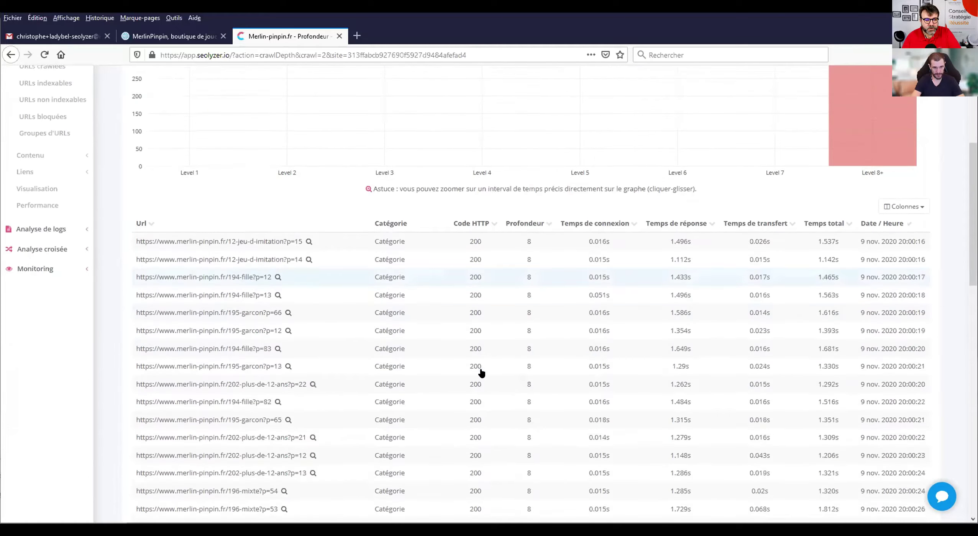
scroll(482, 374, down, 7)
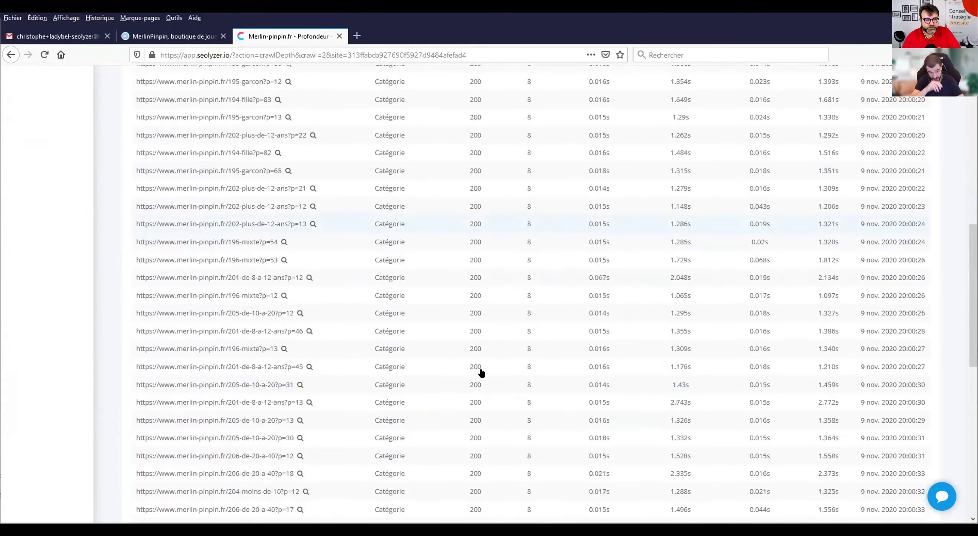
scroll(425, 347, down, 6)
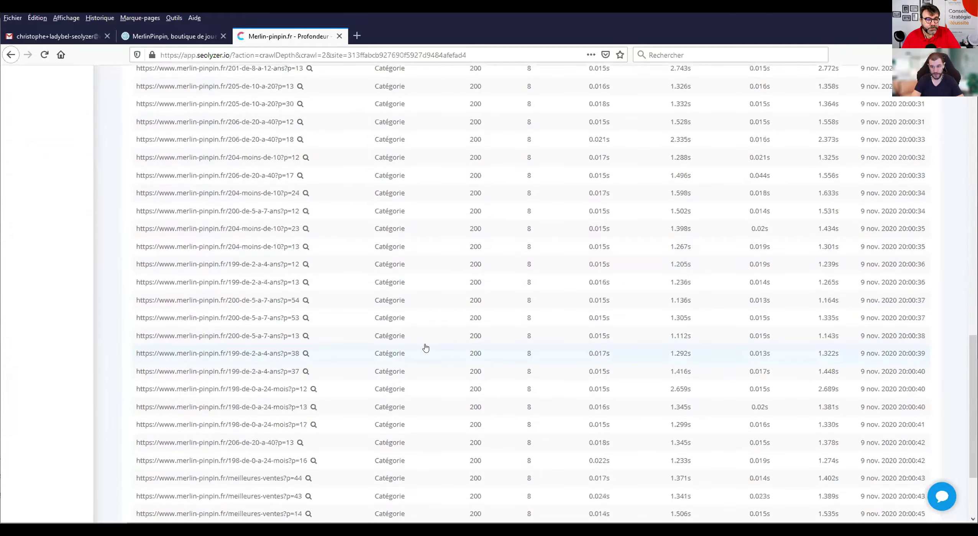
Step: Look through the rest of the Level 8+ URL list and remove the Level 8+ filter from the depth report
scroll(425, 348, down, 3)
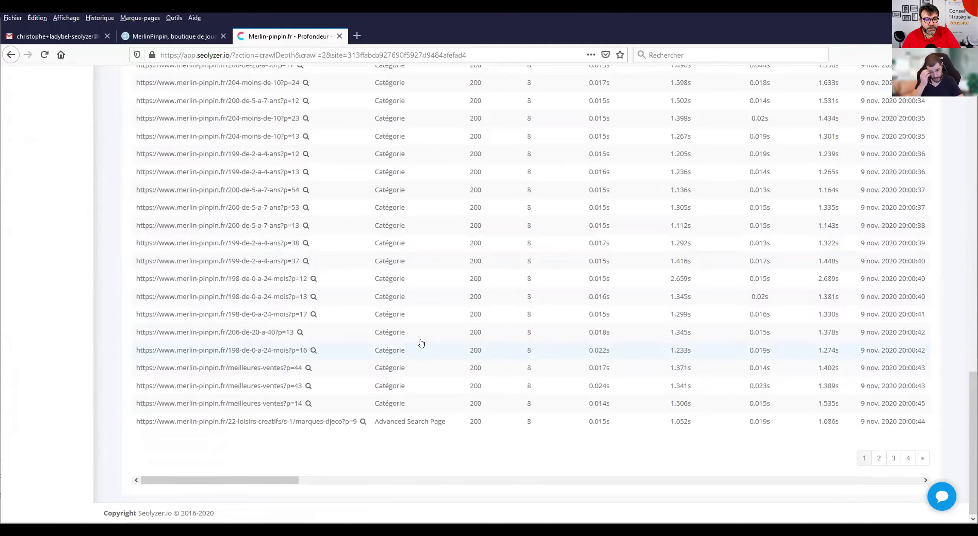
scroll(425, 348, up, 12)
scroll(420, 344, up, 10)
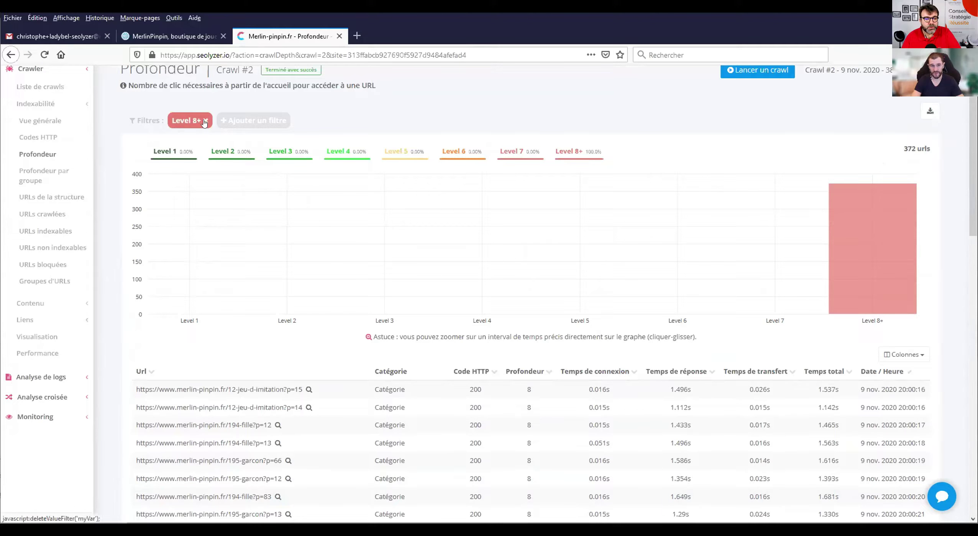
scroll(381, 354, down, 4)
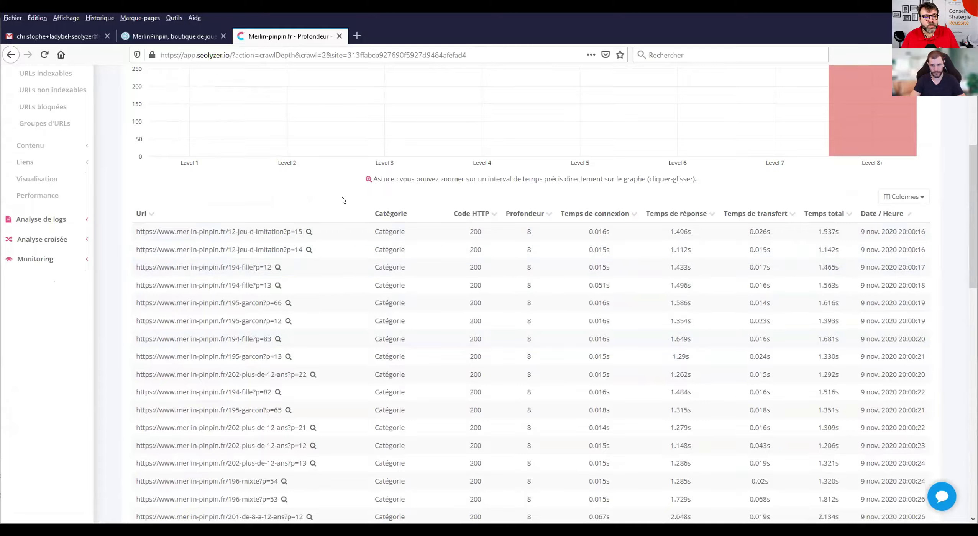
scroll(343, 200, up, 2)
scroll(343, 200, up, 4)
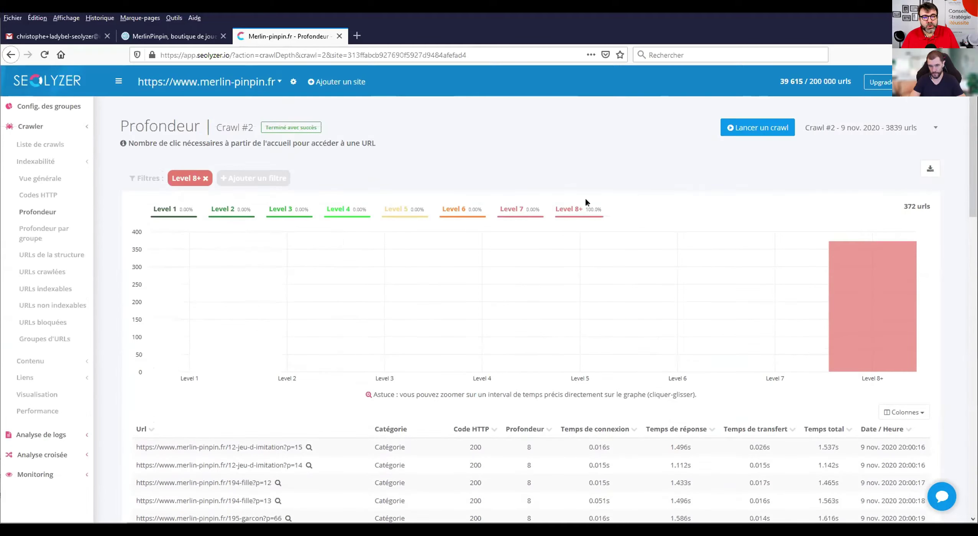
click(204, 181)
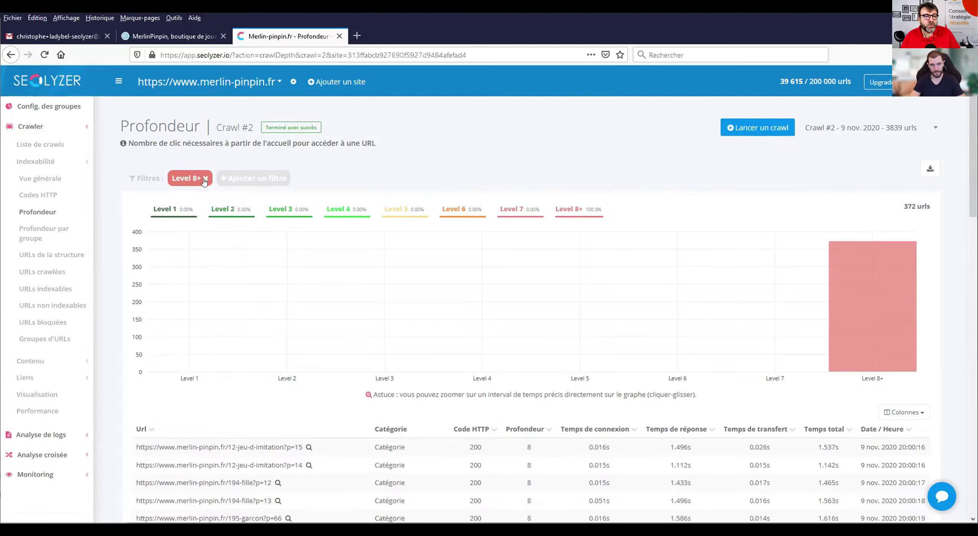
click(204, 180)
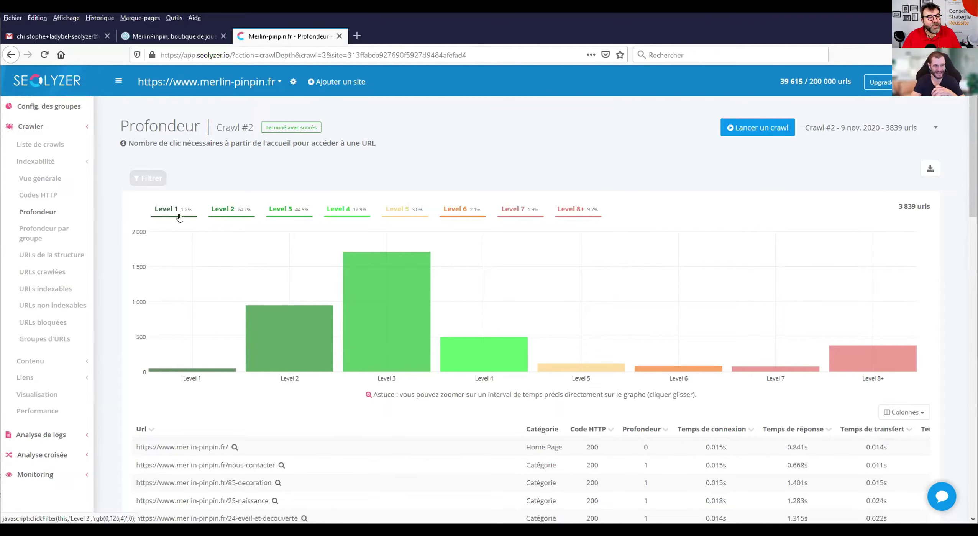
Step: Open the Profondeur par groupe report, view the depth distribution of the Catégorie group alone, and return to the unfiltered report
click(56, 235)
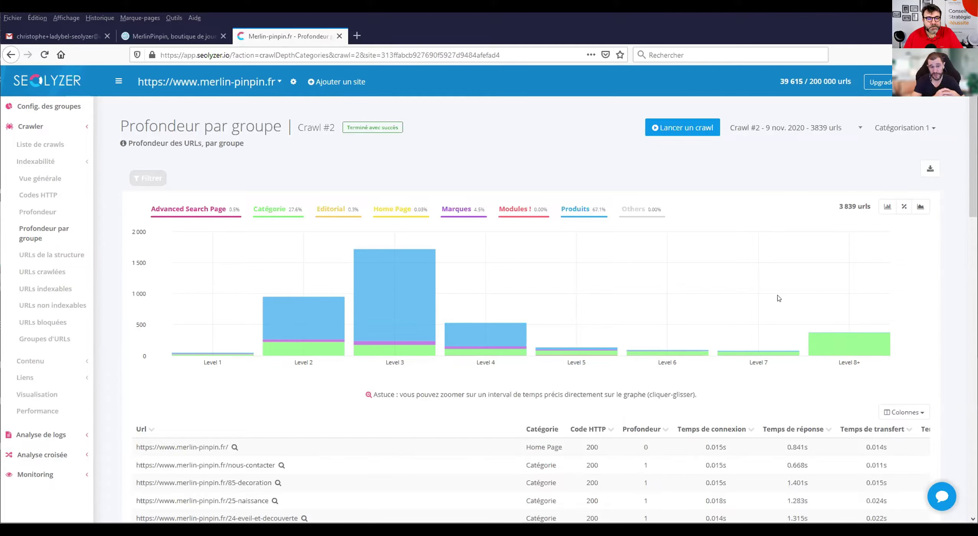
click(277, 210)
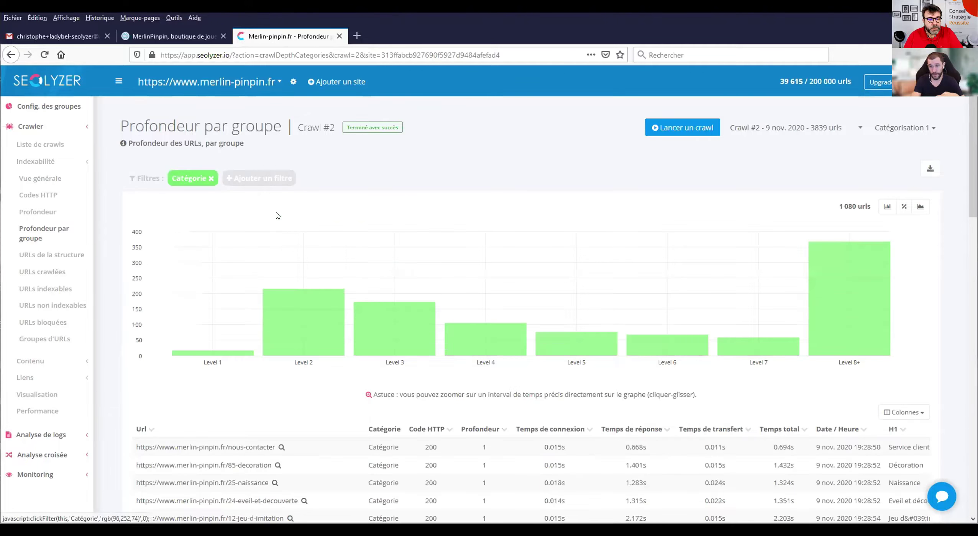
key(alt+Left)
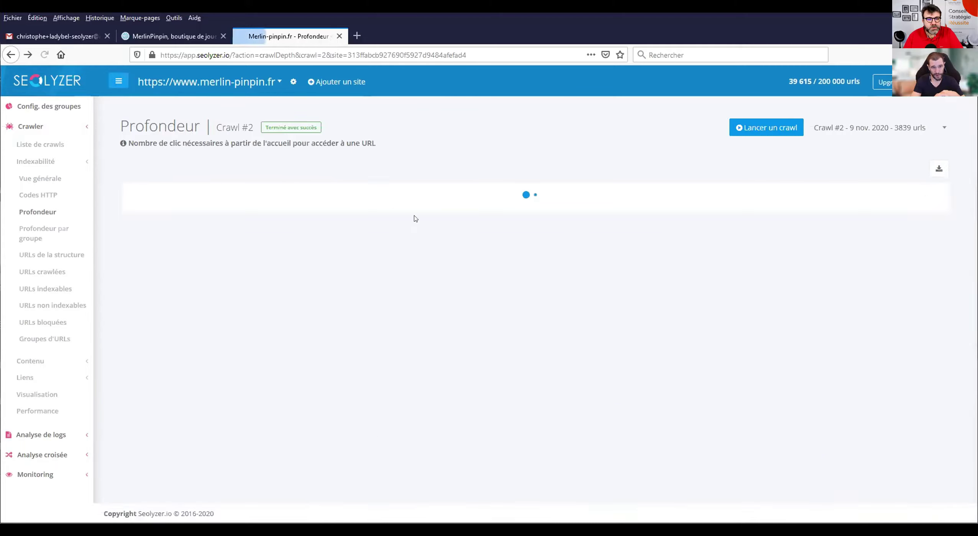
click(73, 228)
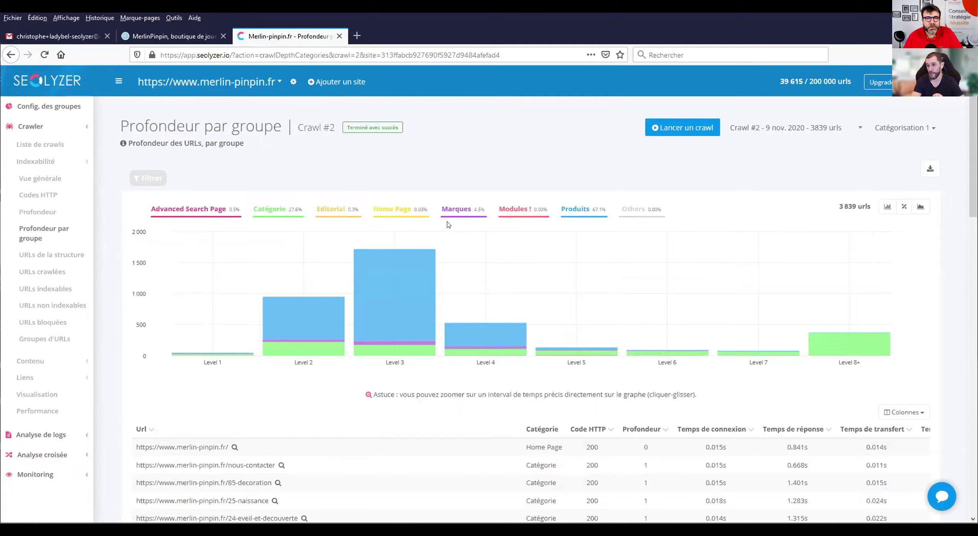
Step: Switch the group depth report through Catégorisation 1, 2 and 3, and go back to Catégorisation 1
click(925, 129)
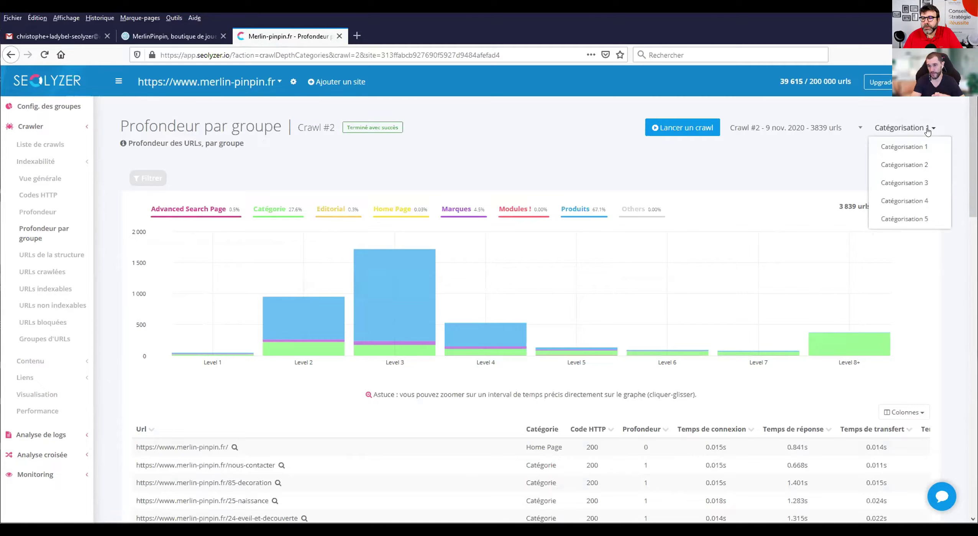
click(918, 148)
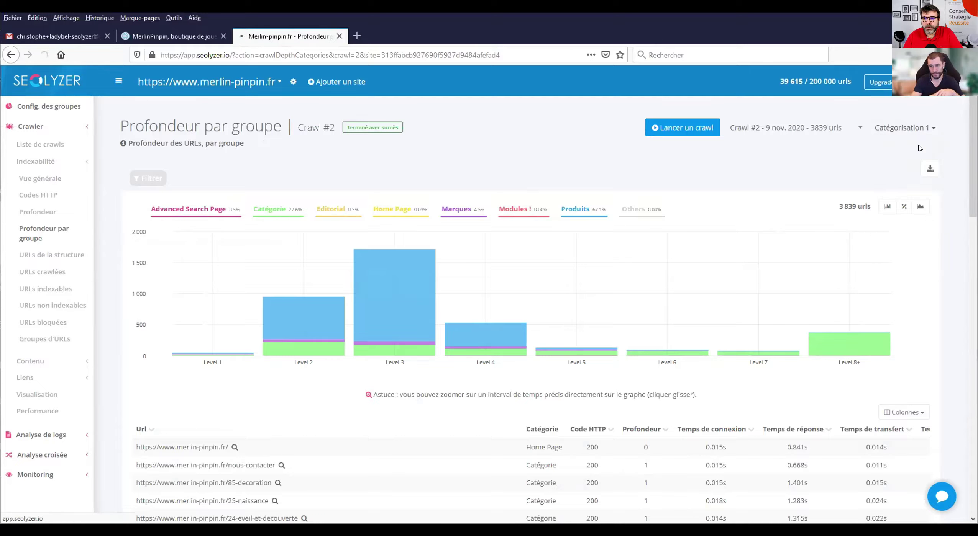
click(915, 128)
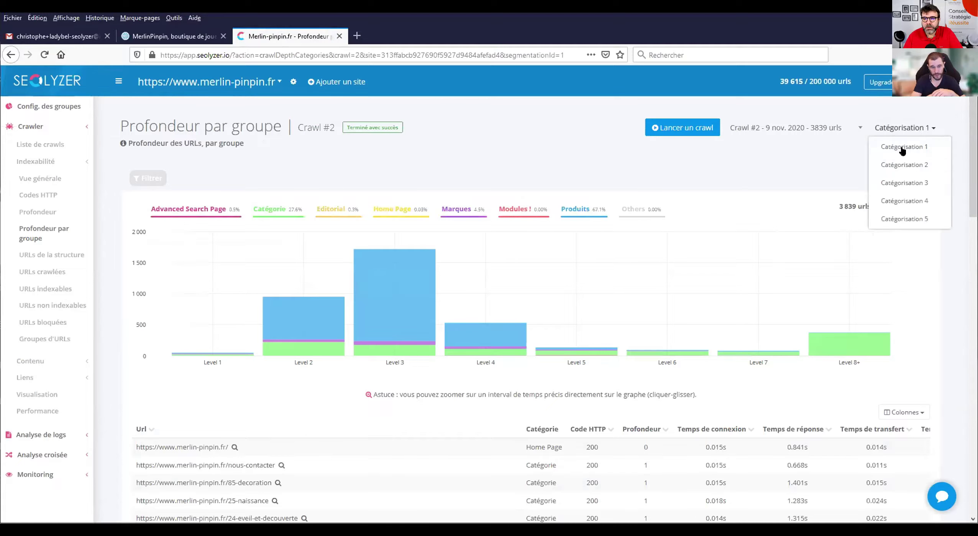
click(889, 162)
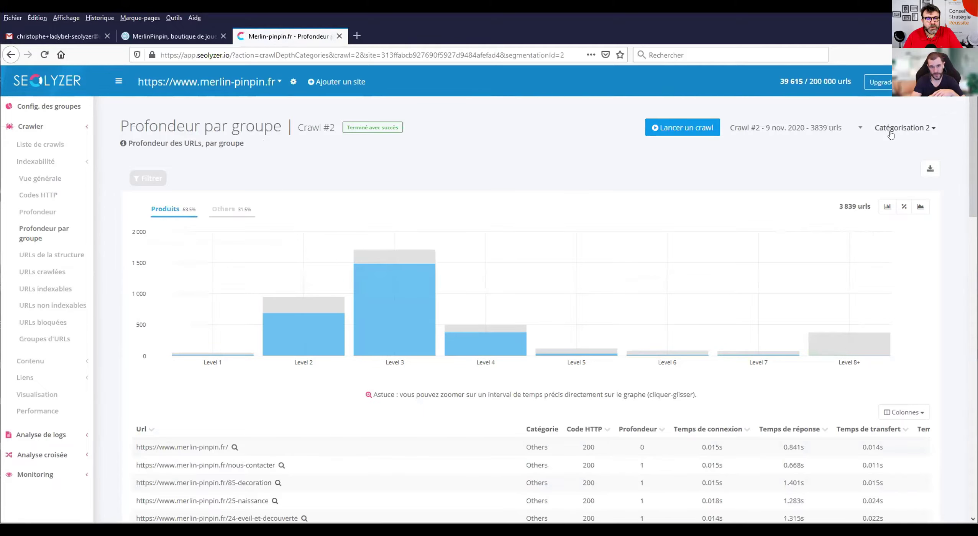
click(891, 130)
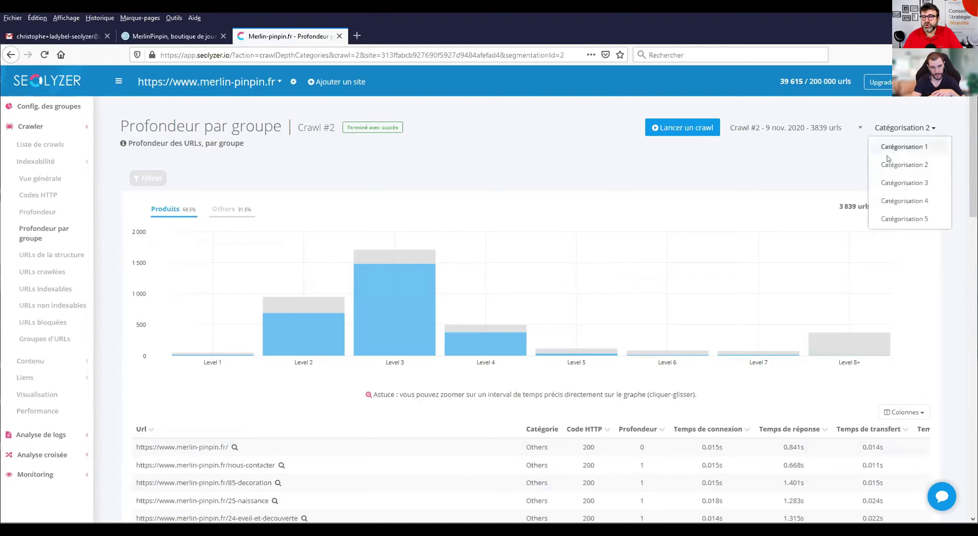
click(885, 183)
click(913, 131)
click(912, 143)
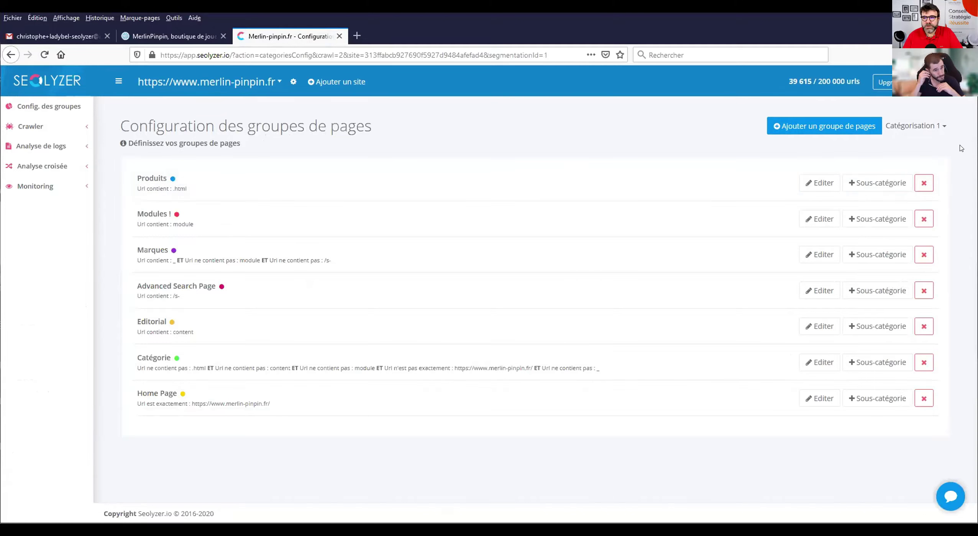
Step: Reopen the Profondeur par groupe report from the page group configuration
click(40, 126)
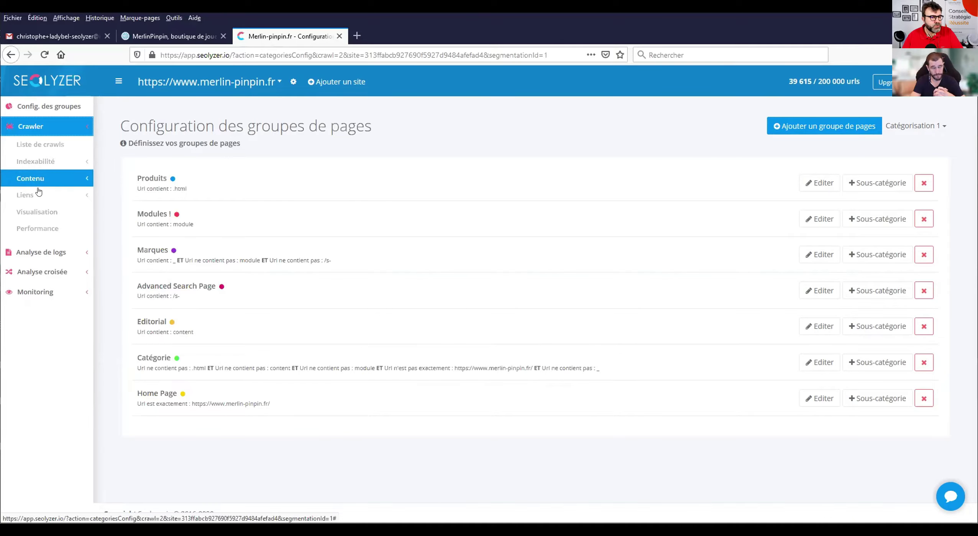
click(37, 160)
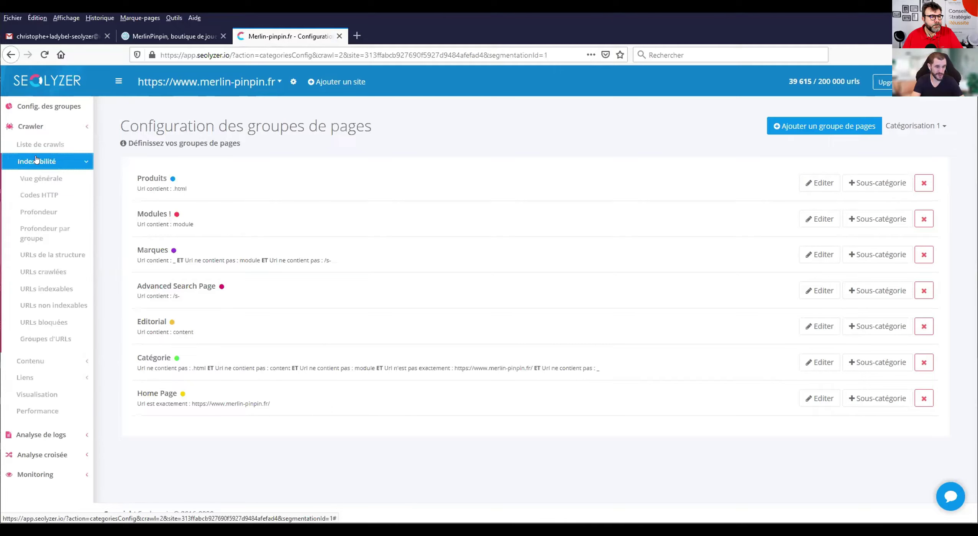
click(31, 235)
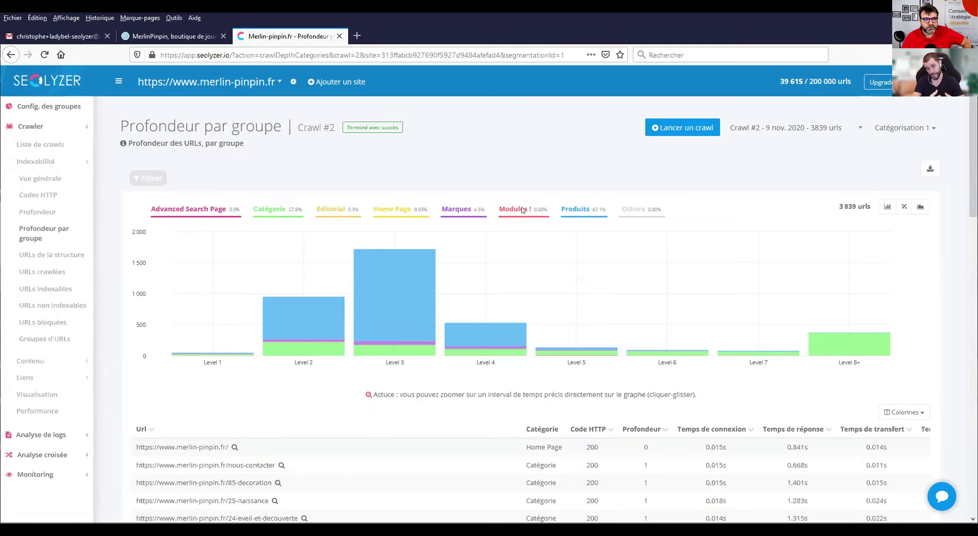
Step: View the depth distribution of the Produits group alone, and restore the full report under Catégorisation 1
click(580, 209)
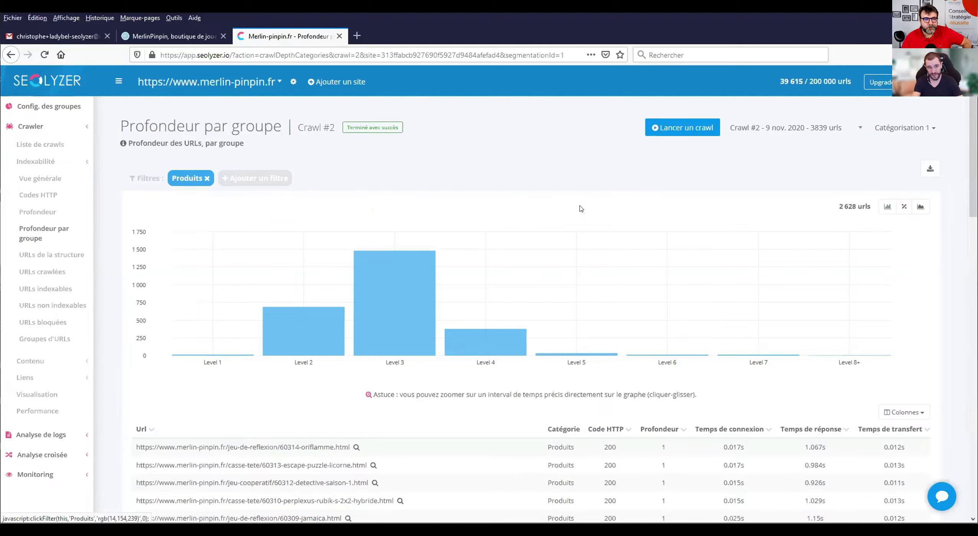
click(206, 180)
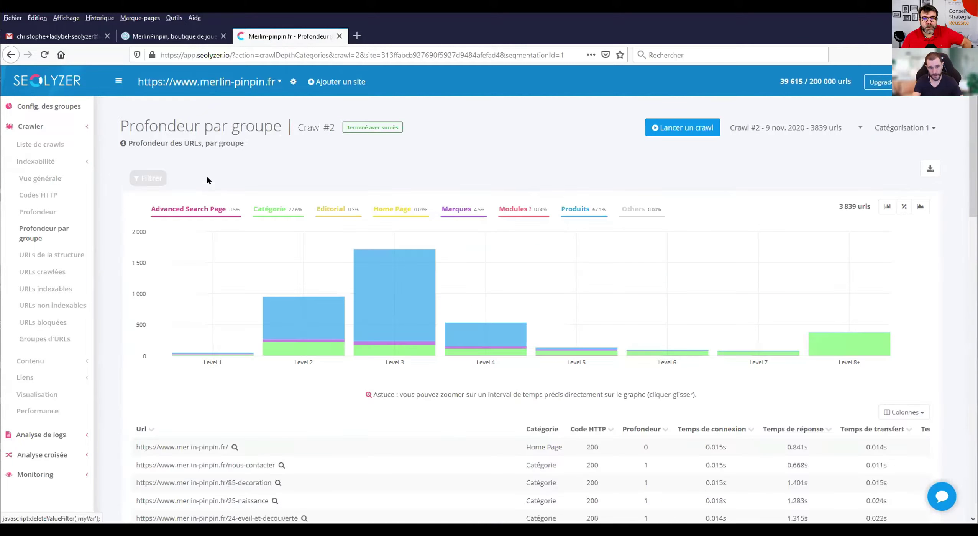
click(921, 130)
click(903, 148)
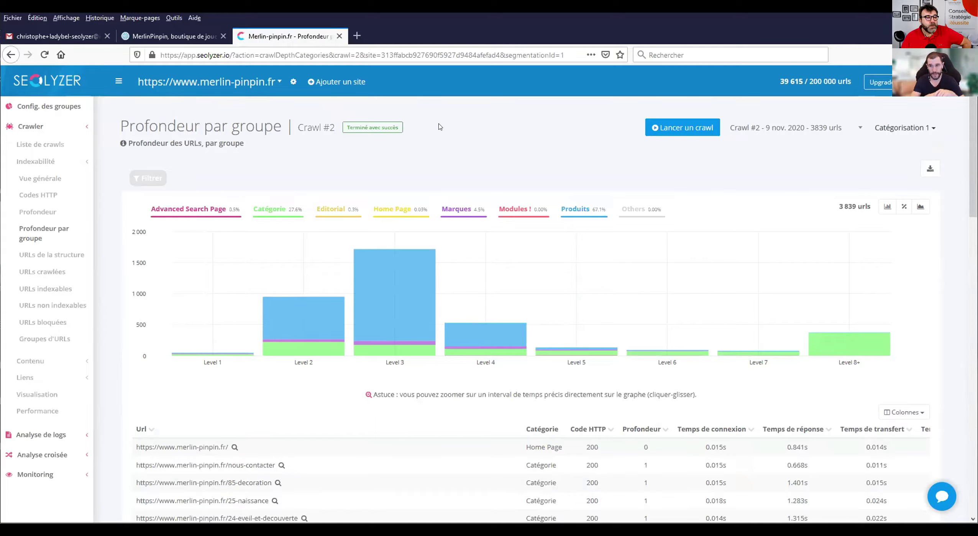
Step: Open a new subcategory form under the Produits page group and review the available condition criteria and the list of product URLs
click(55, 107)
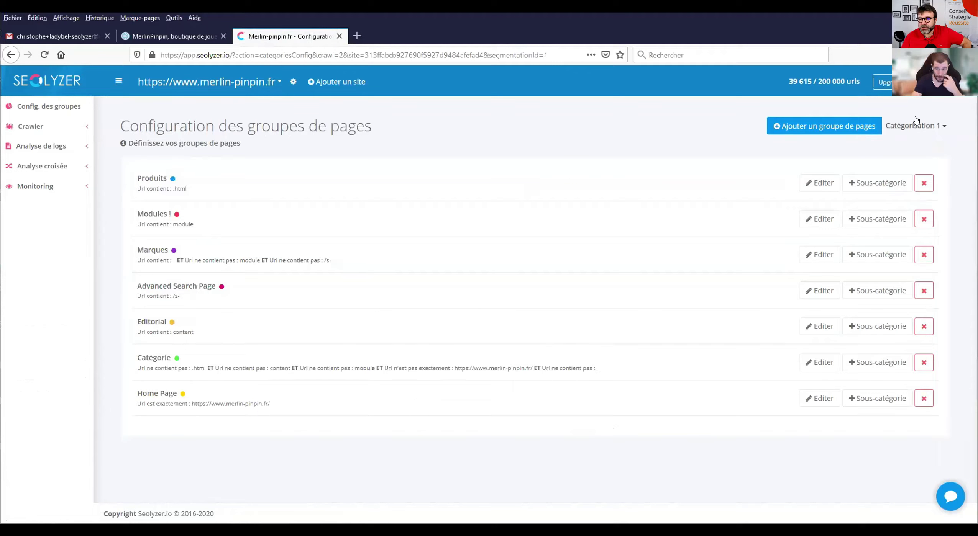
click(880, 184)
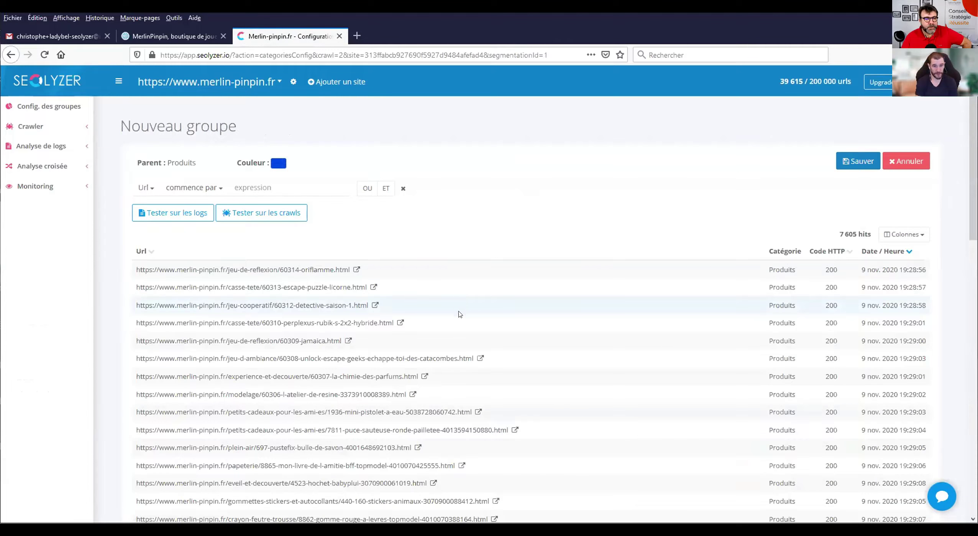
click(147, 186)
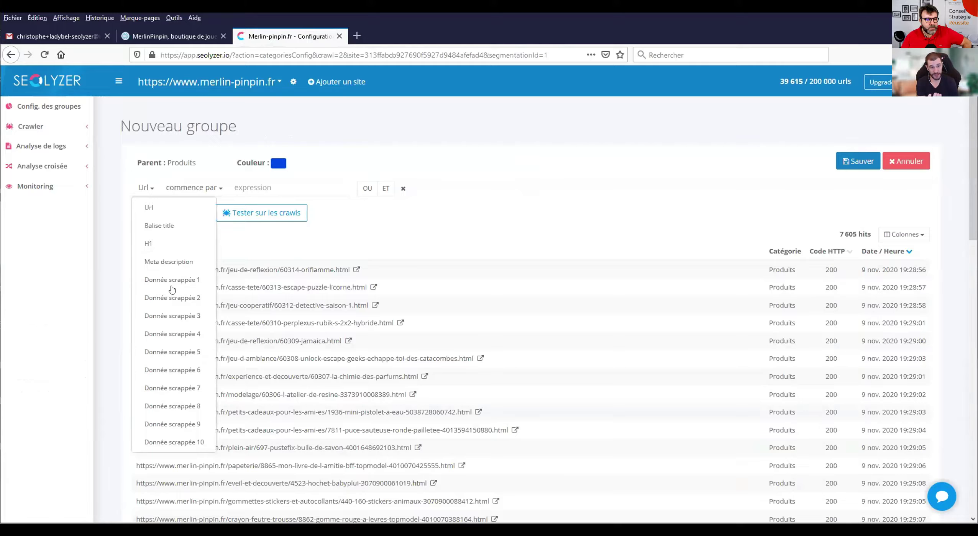
click(151, 189)
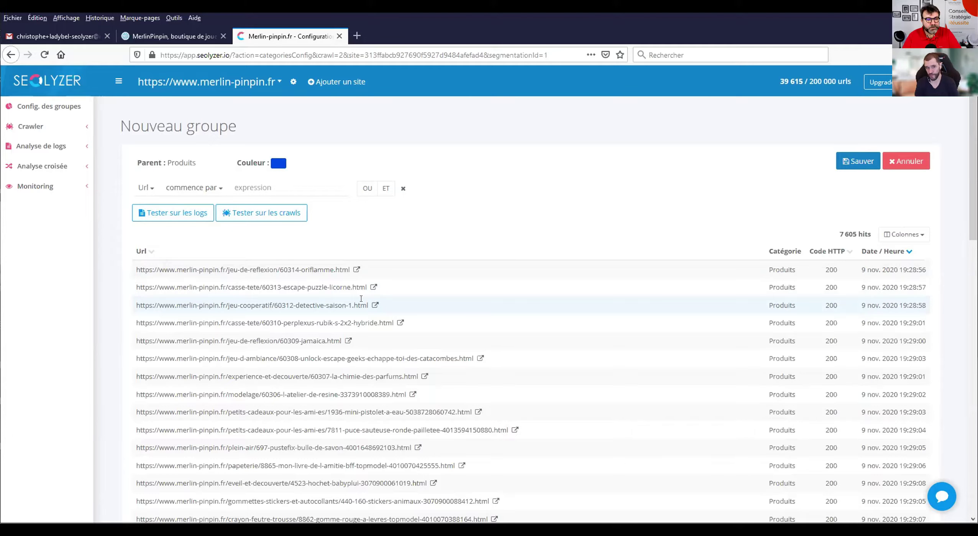
scroll(361, 298, down, 5)
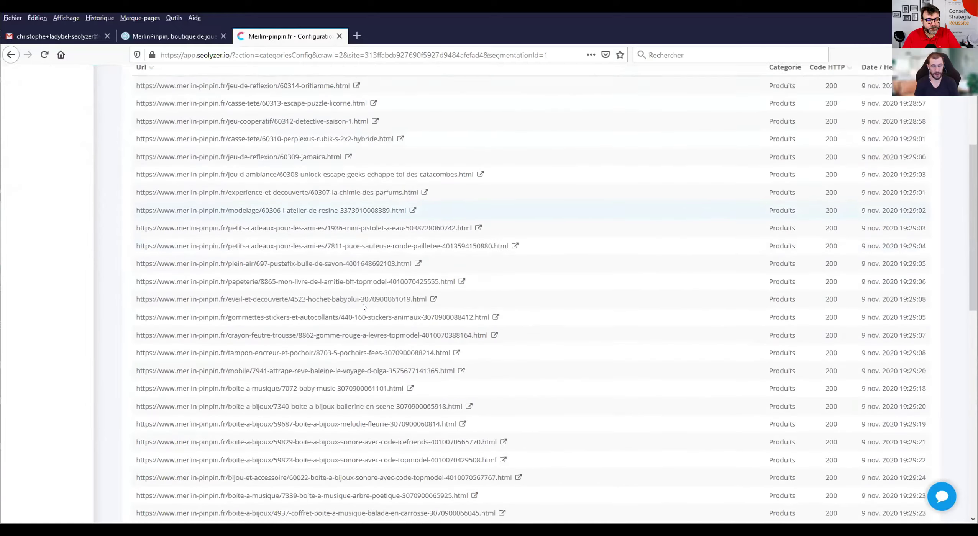
scroll(361, 301, up, 5)
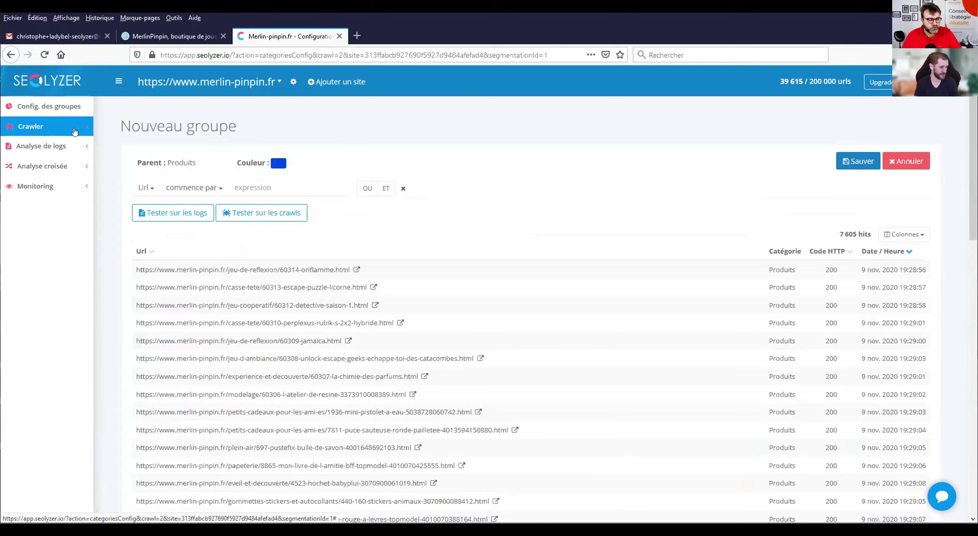
Step: Leave the new group form for the Profondeur par groupe report and view the list of available categorisations
click(34, 126)
click(38, 161)
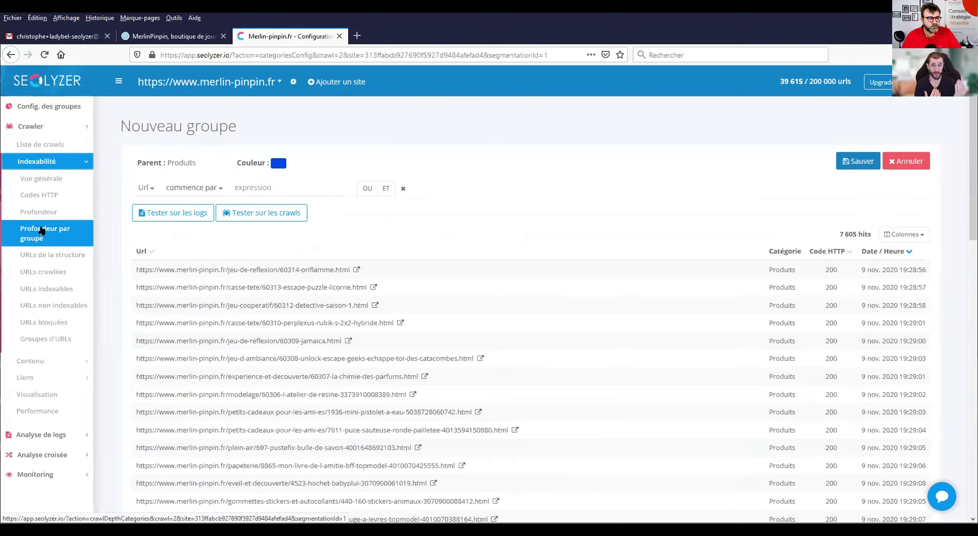
click(42, 231)
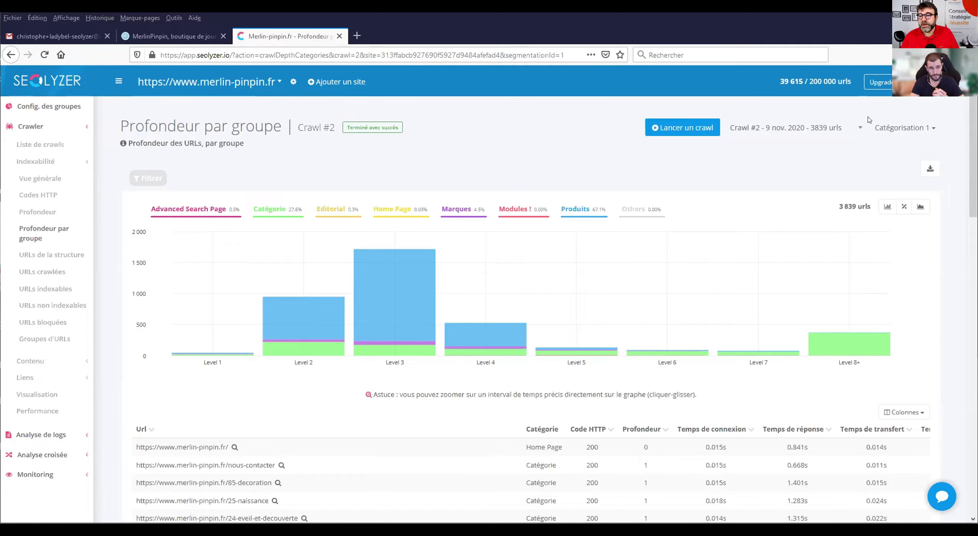
click(928, 130)
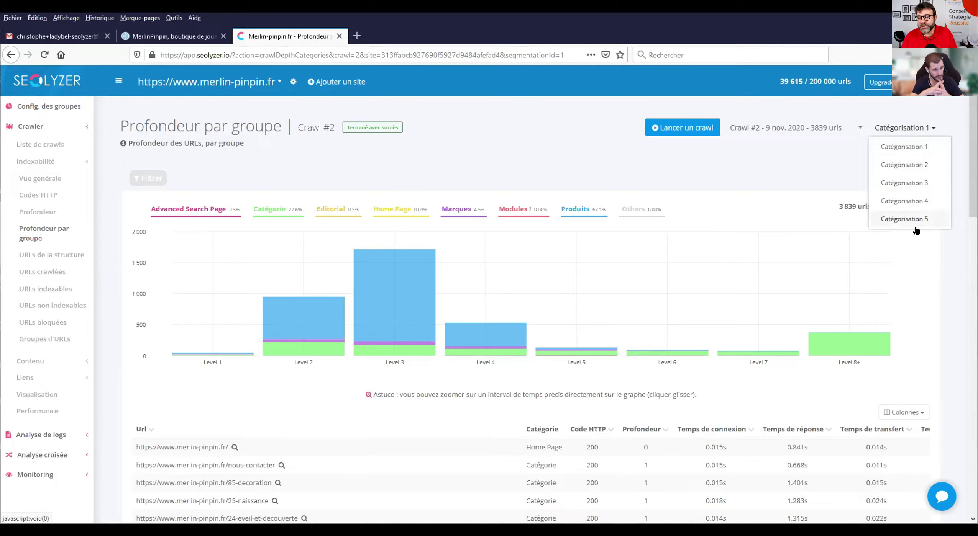
click(792, 165)
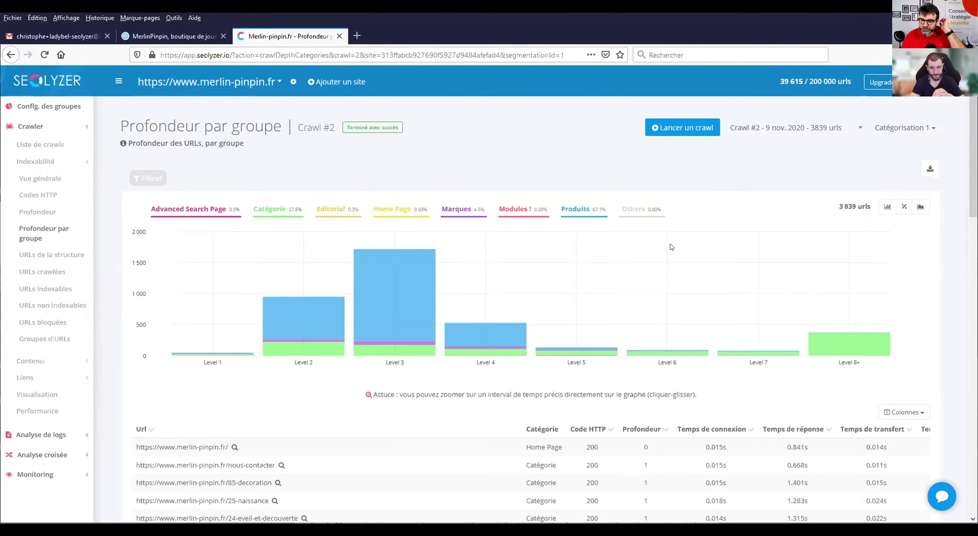
Step: Examine the group distribution at Level 8+ and open the URLs de la structure report
scroll(605, 264, down, 2)
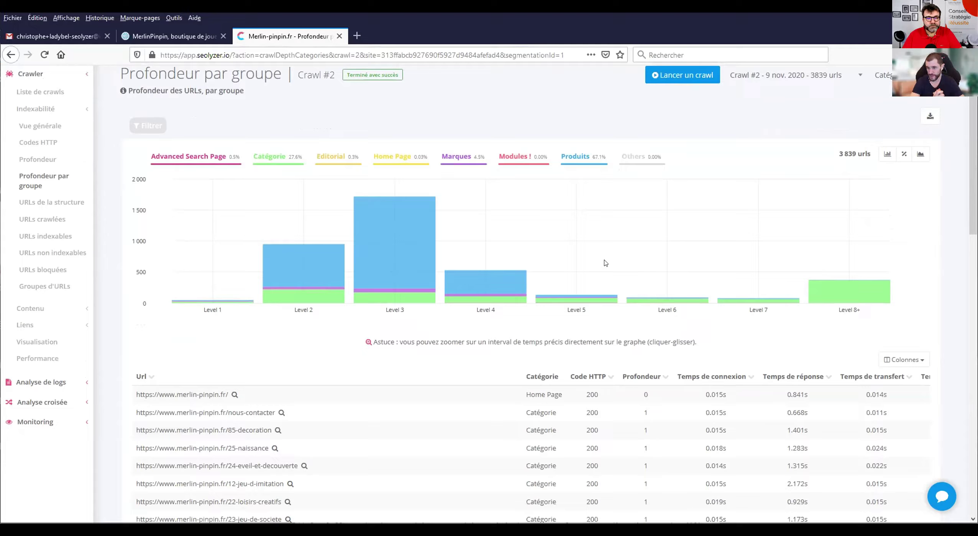
mouse_move(863, 289)
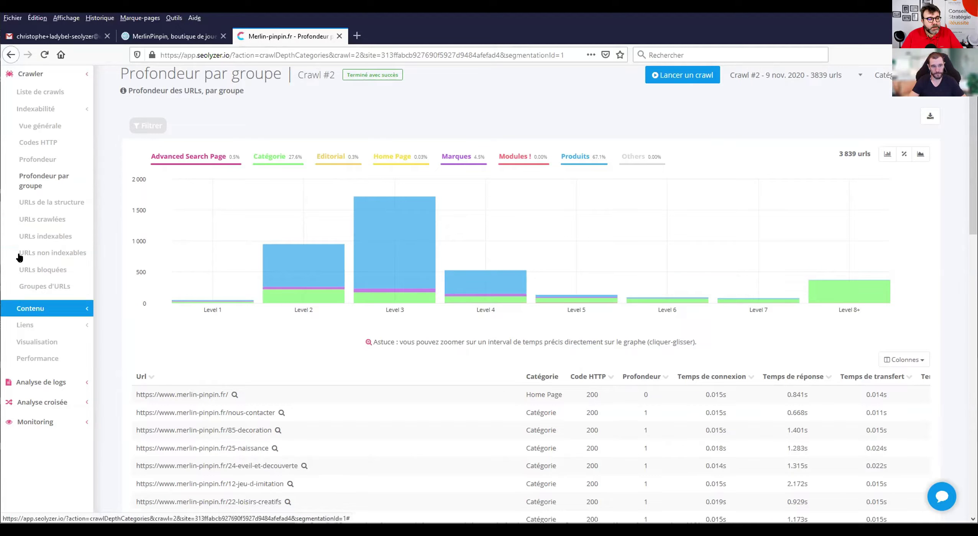
click(66, 206)
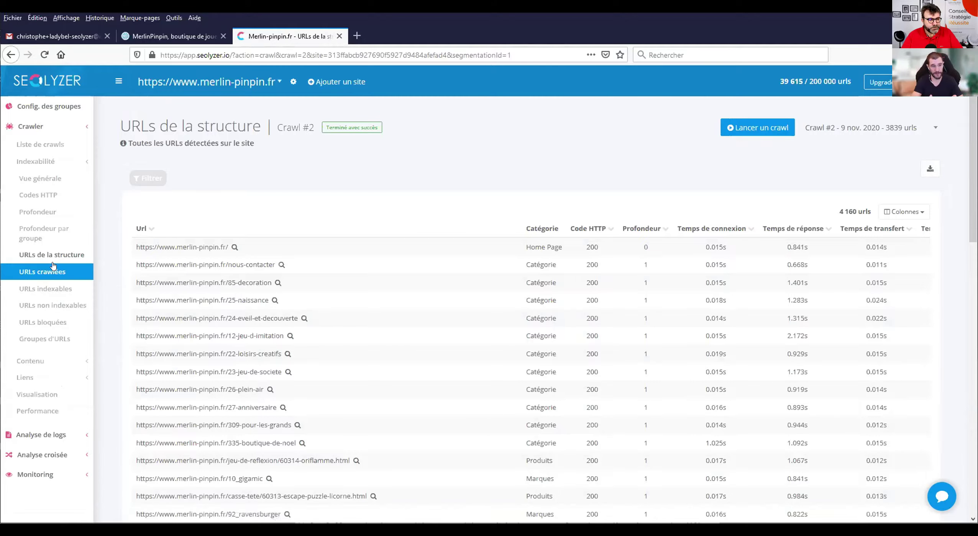
Step: Check the Groupes d'URLs report, and review the word-count distribution in the Nombre de mots report
click(52, 341)
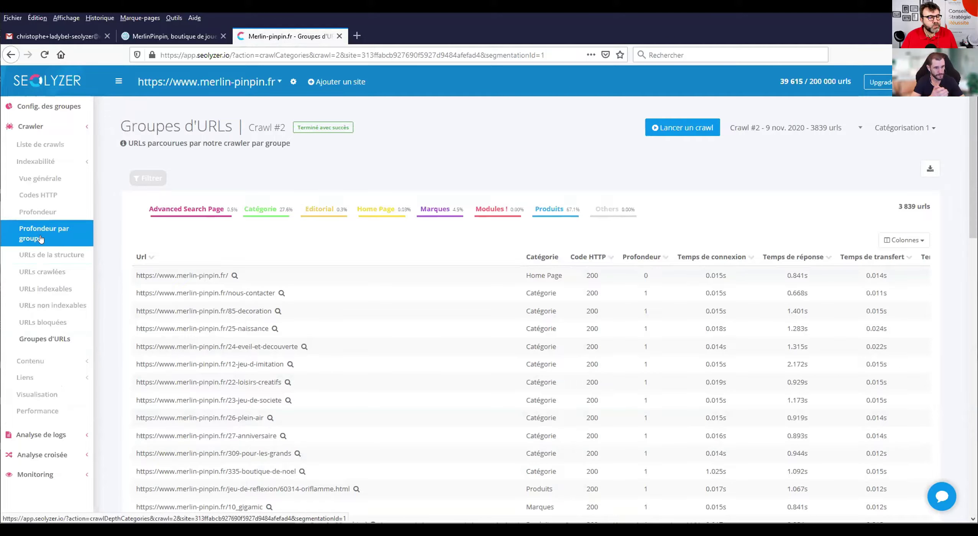
scroll(41, 313, down, 2)
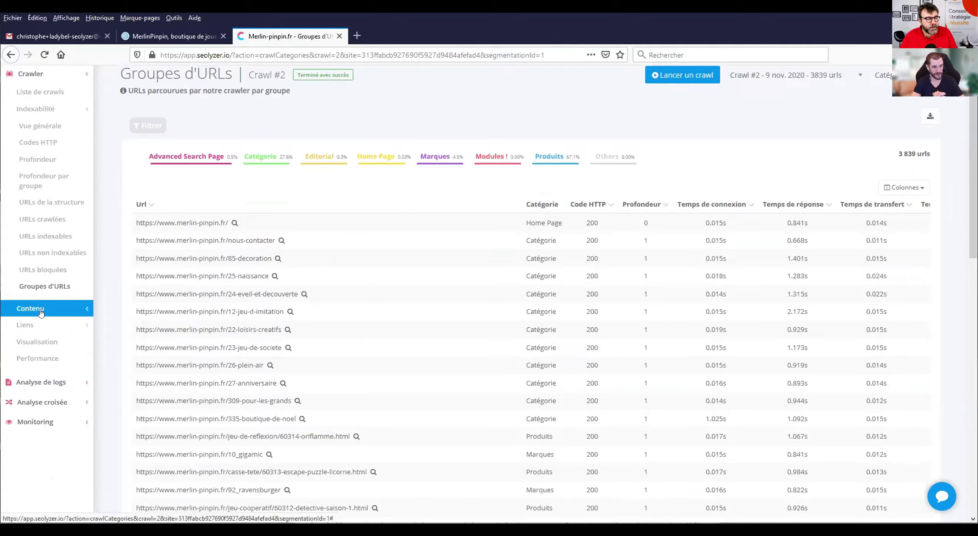
click(41, 312)
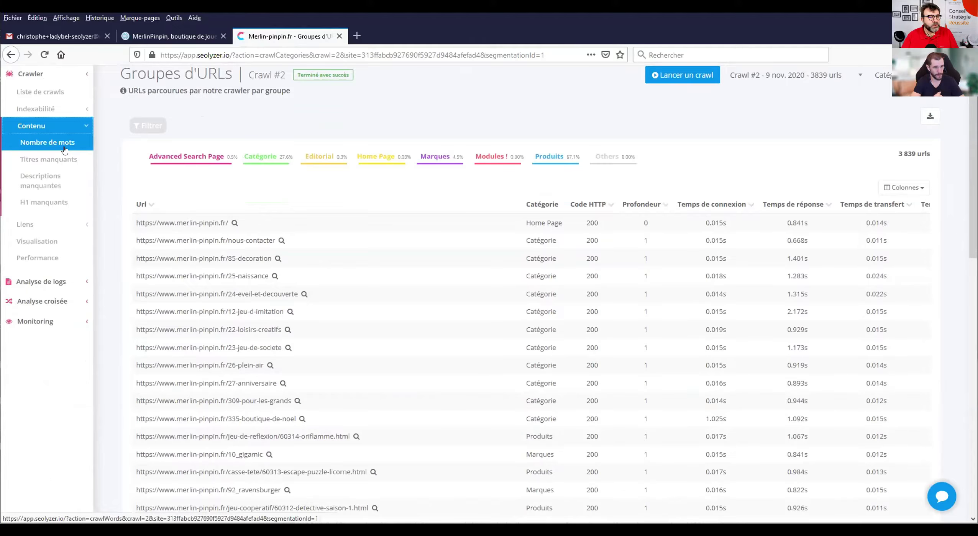
click(64, 149)
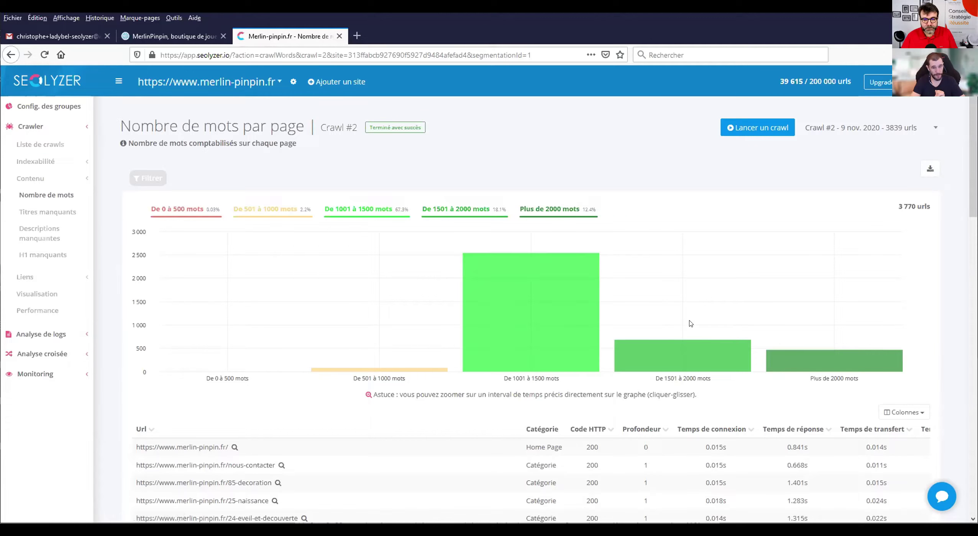
scroll(690, 324, down, 4)
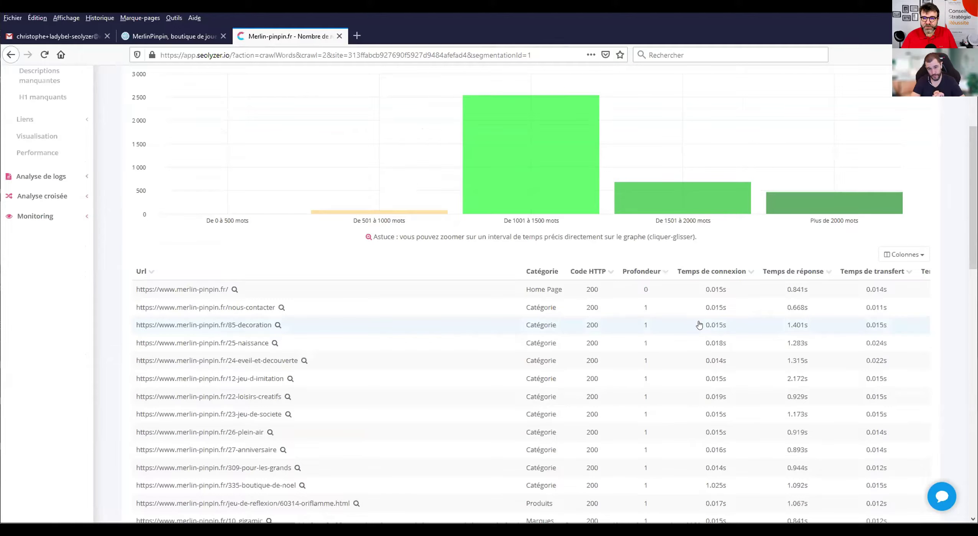
scroll(682, 306, up, 4)
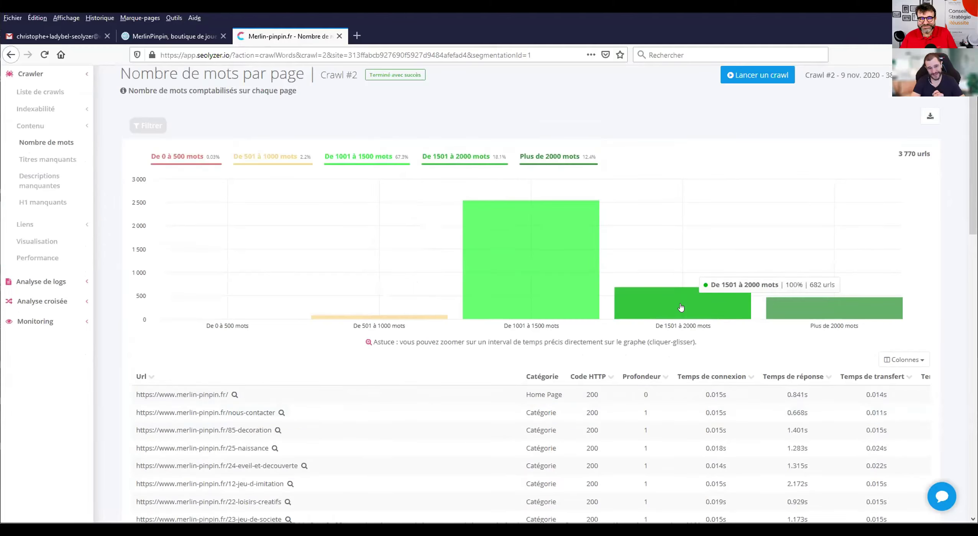
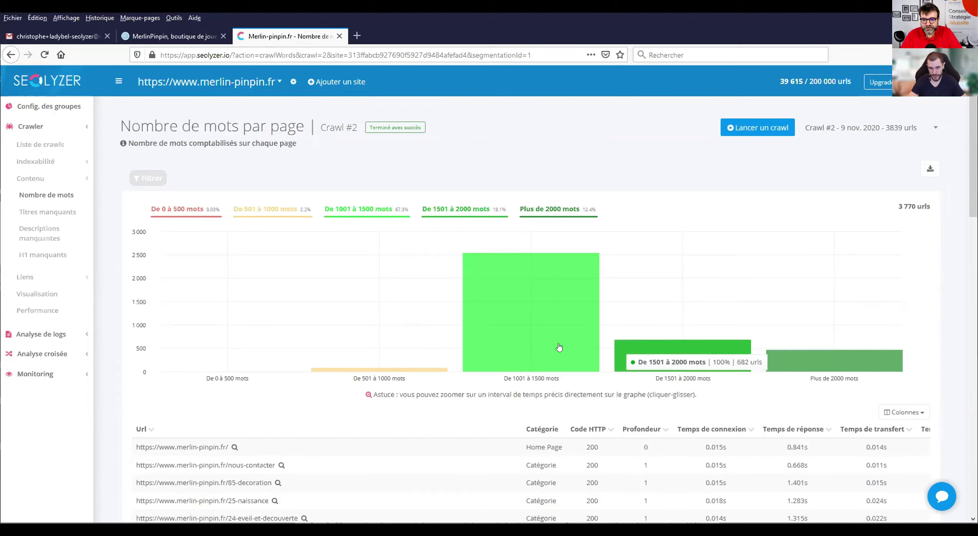
scroll(678, 417, down, 5)
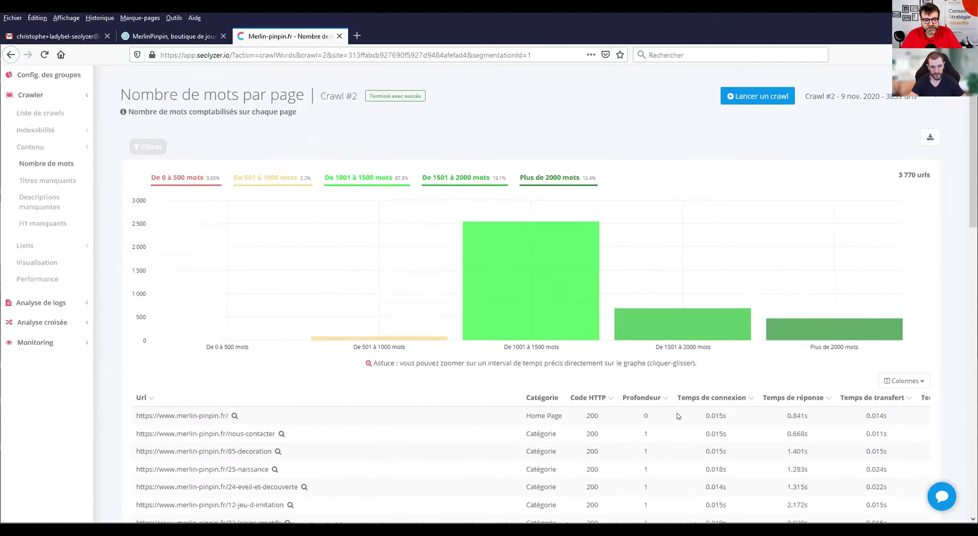
scroll(676, 417, up, 5)
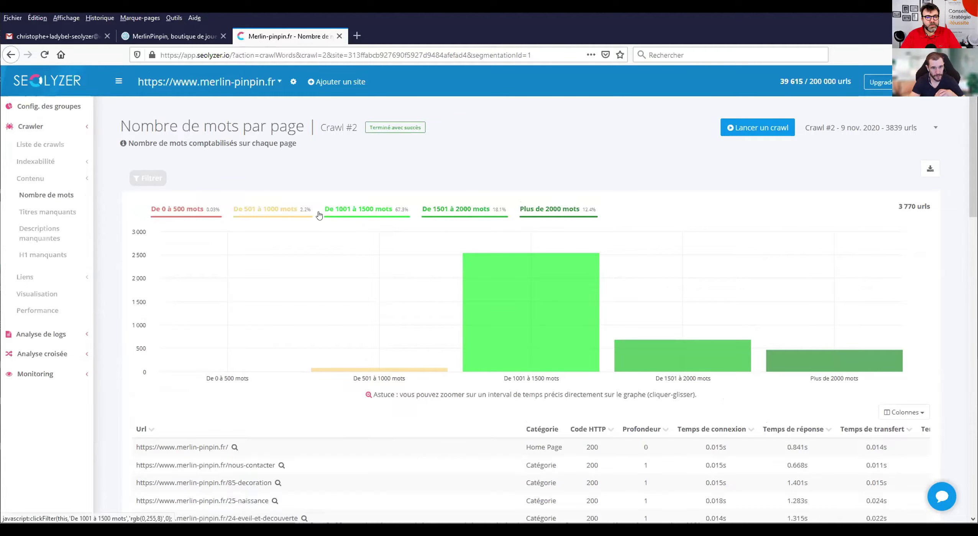
Step: Filter the word-count report to pages with 1001 to 1500 words, review their URLs and categories, and clear the filter
click(355, 214)
scroll(571, 320, down, 3)
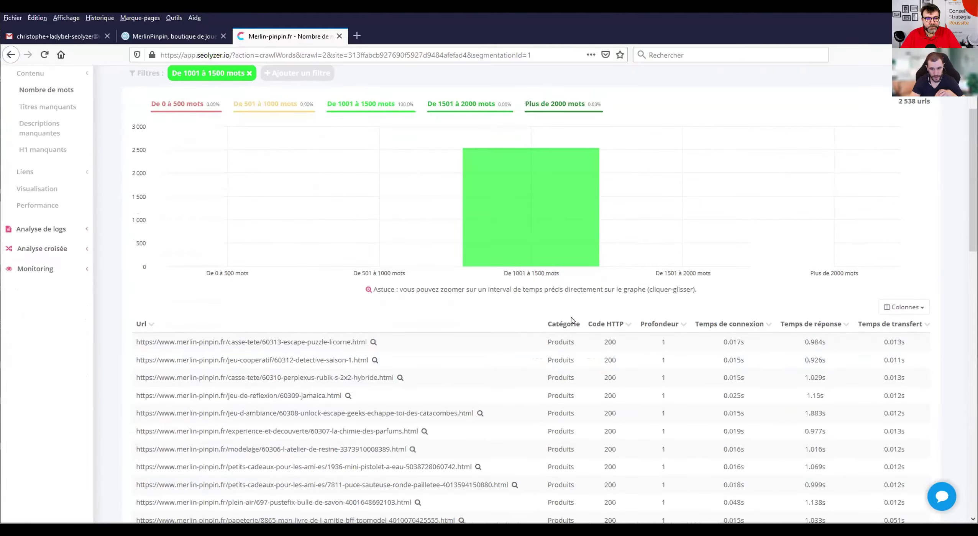
scroll(565, 337, down, 5)
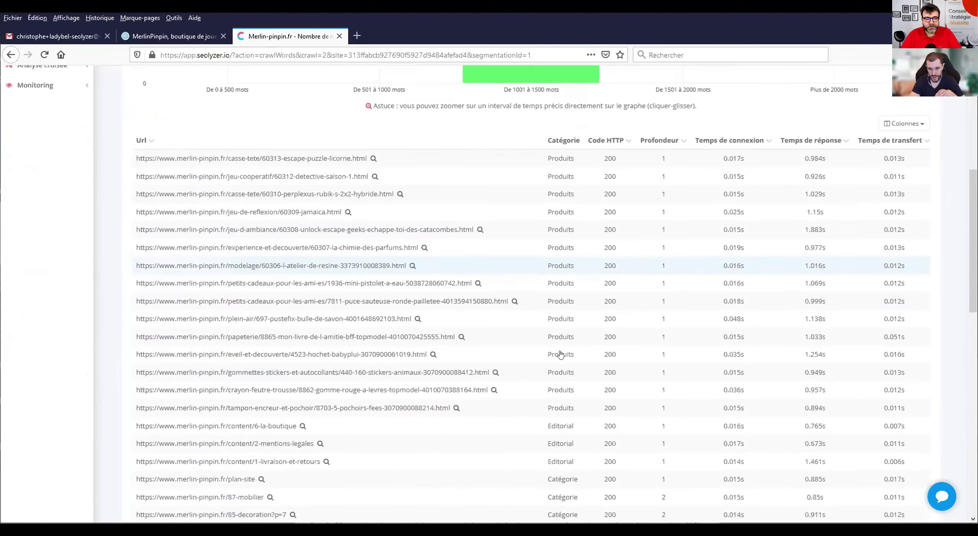
scroll(560, 354, down, 4)
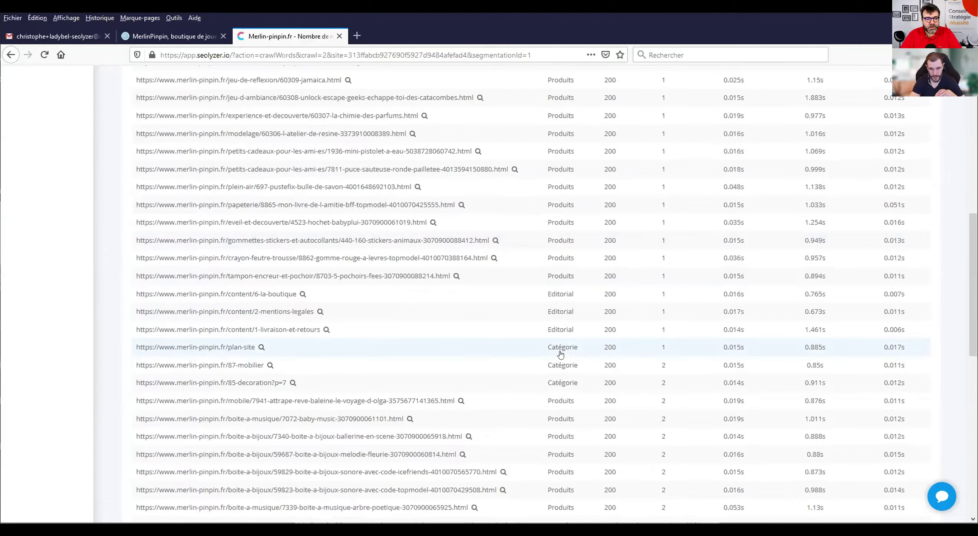
scroll(560, 354, up, 6)
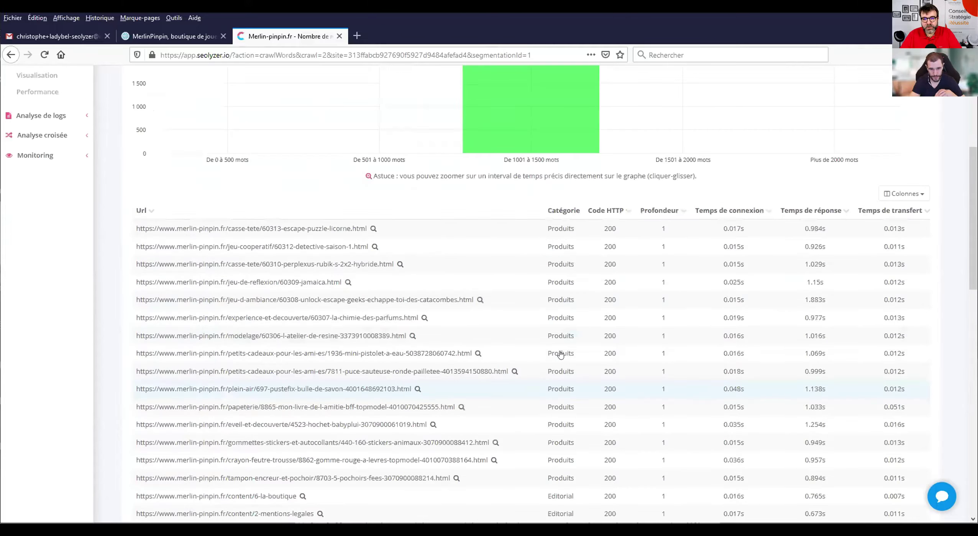
scroll(575, 341, up, 2)
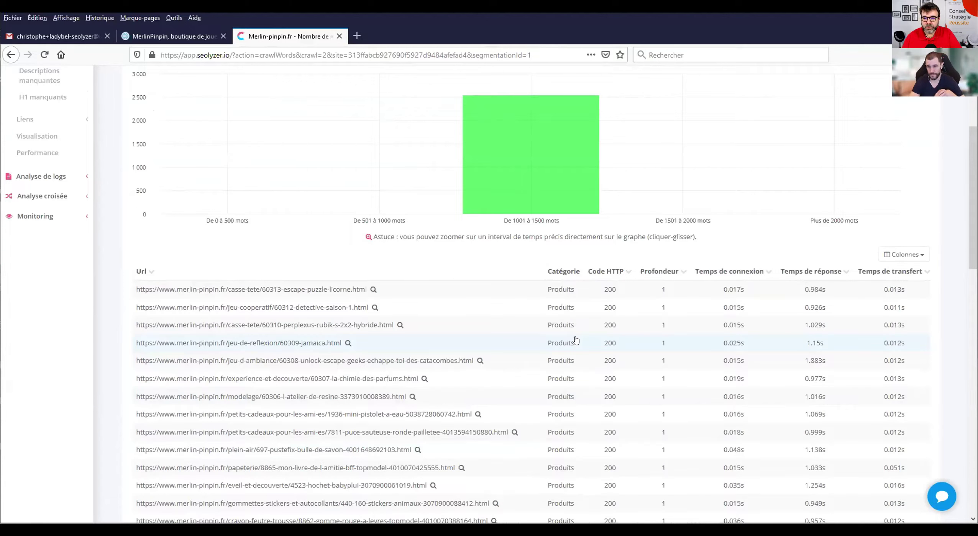
scroll(729, 174, up, 5)
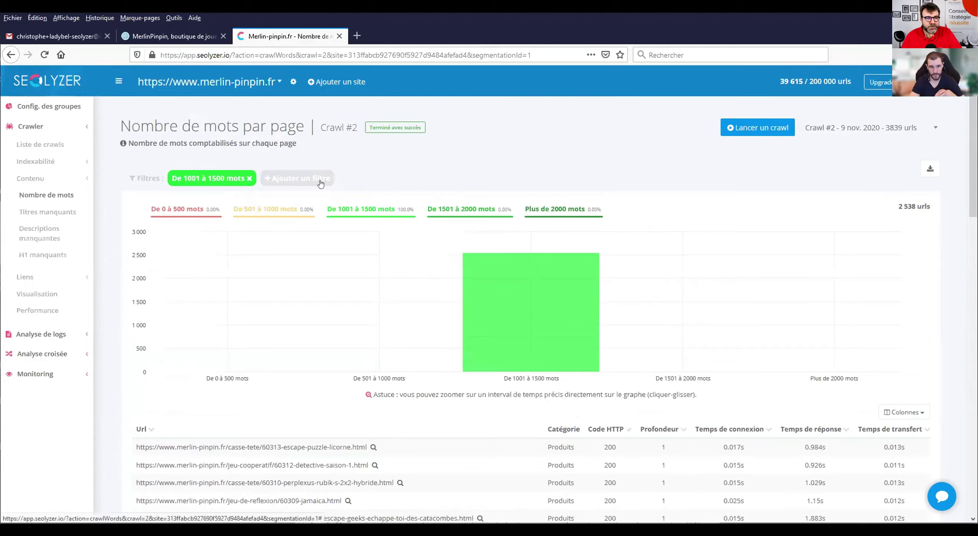
click(249, 180)
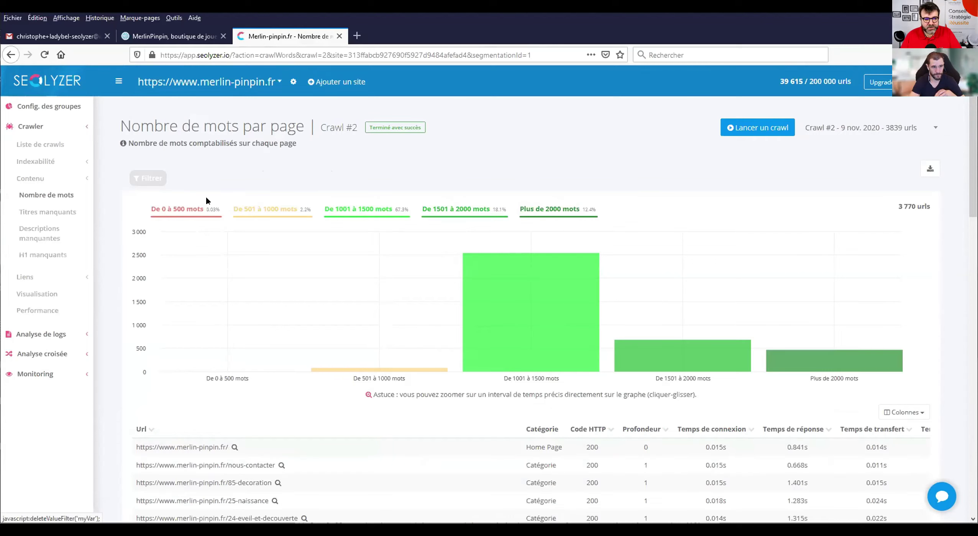
Step: View the Titres manquants report for pages without a Title tag and open the Descriptions manquantes report
click(57, 221)
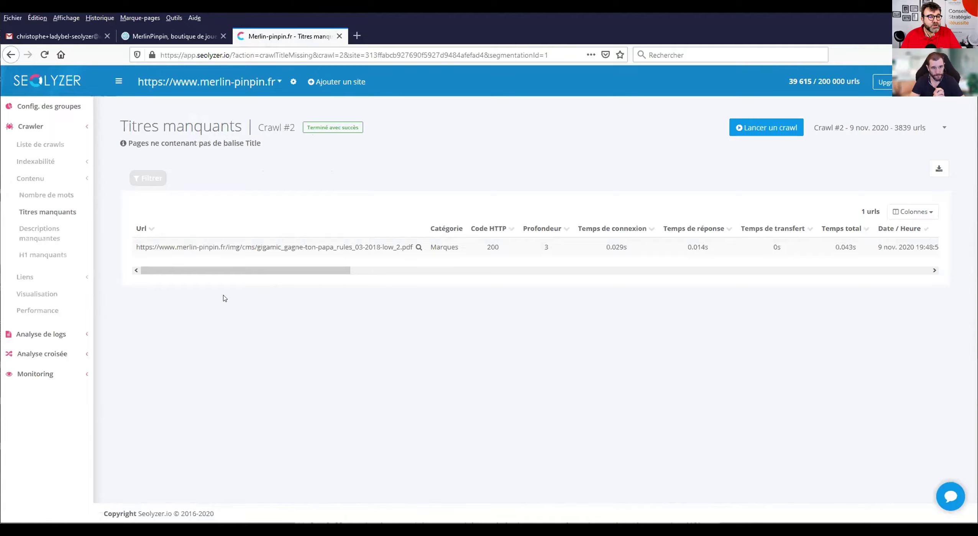
drag(237, 272, 347, 284)
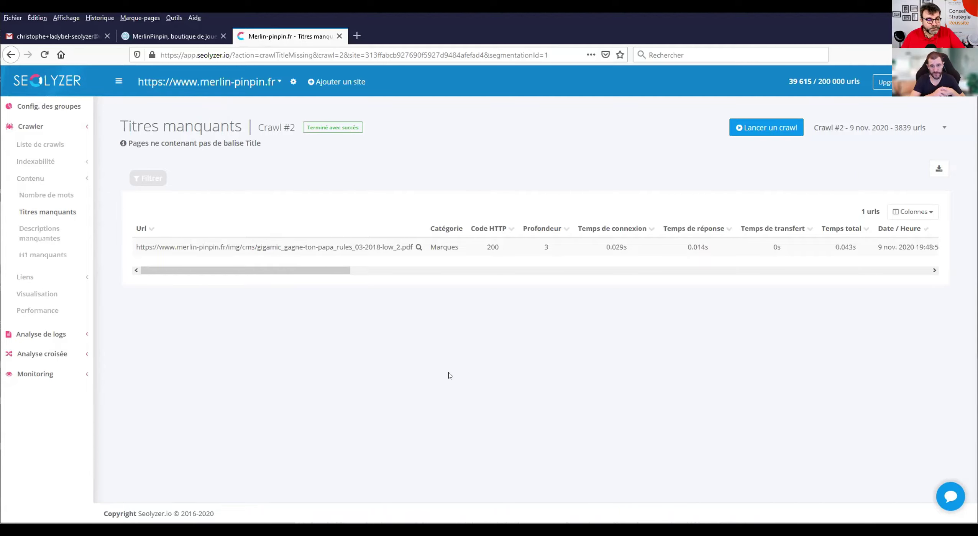
click(31, 234)
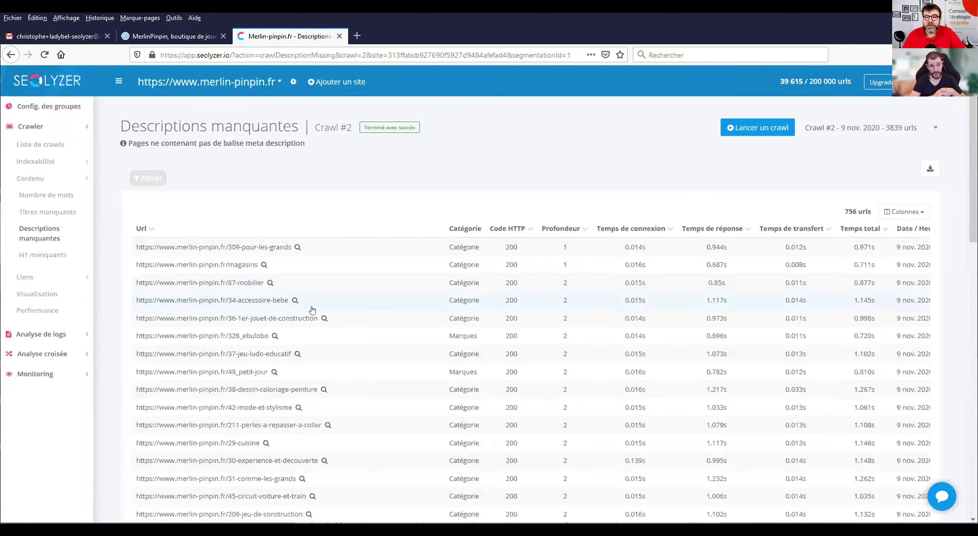
Step: Examine the URLs without a meta description and their page categories across the first page of results
scroll(322, 315, down, 5)
scroll(322, 314, down, 10)
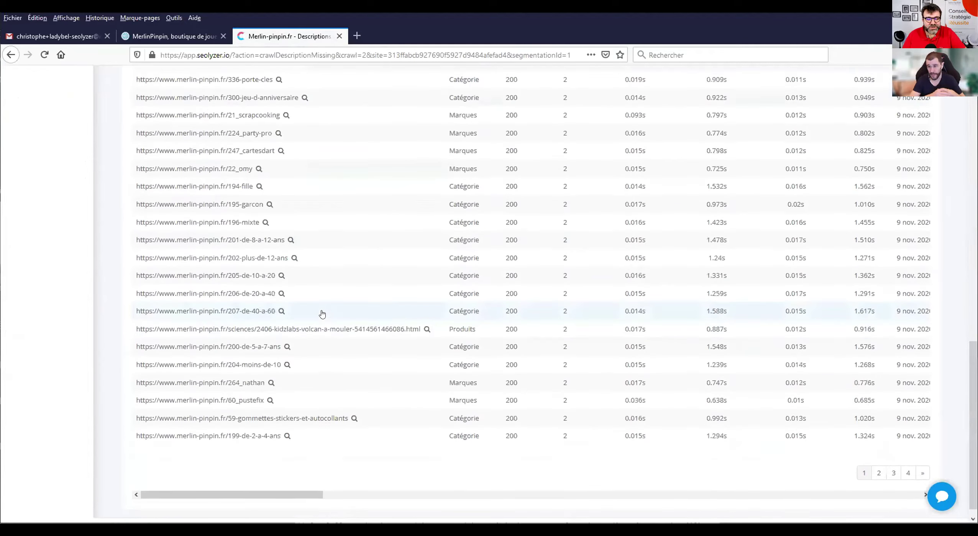
scroll(322, 314, up, 12)
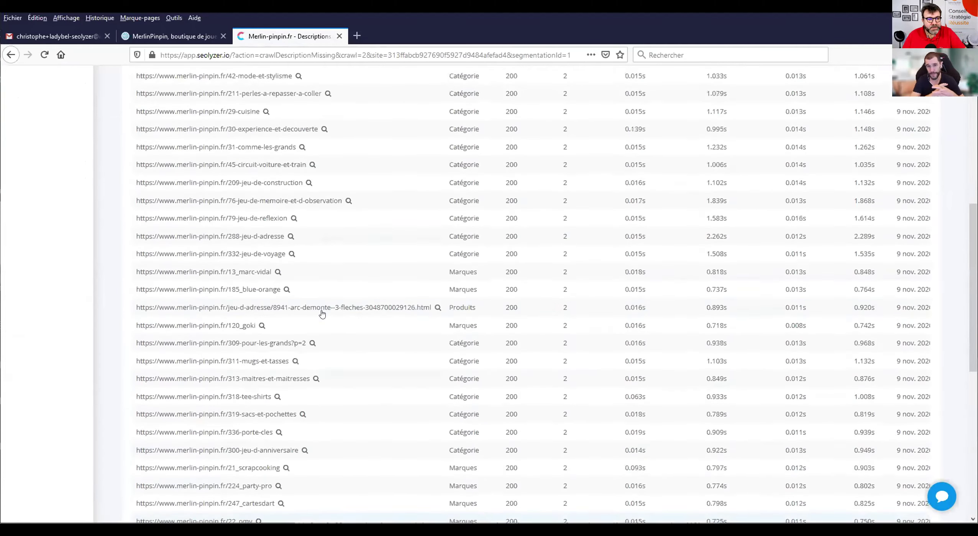
scroll(322, 314, up, 3)
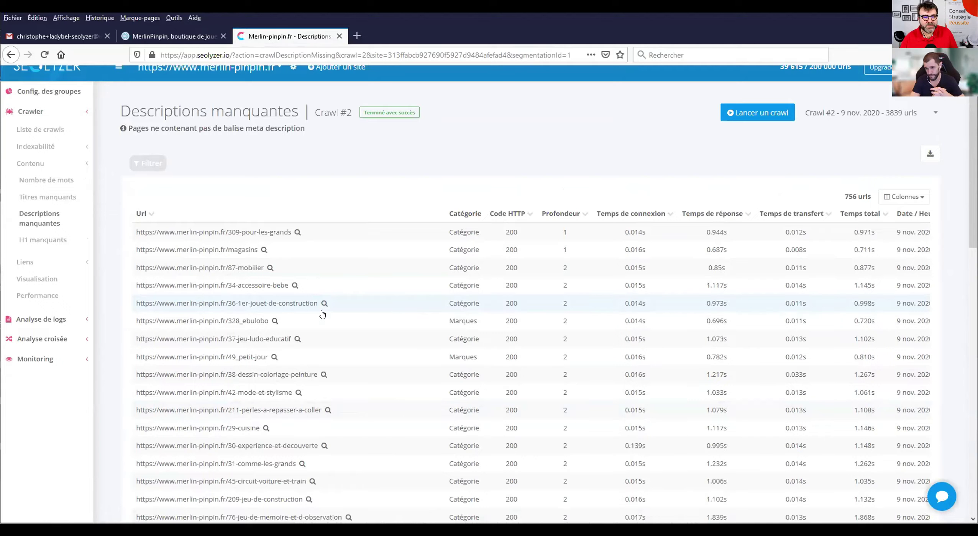
scroll(342, 310, down, 4)
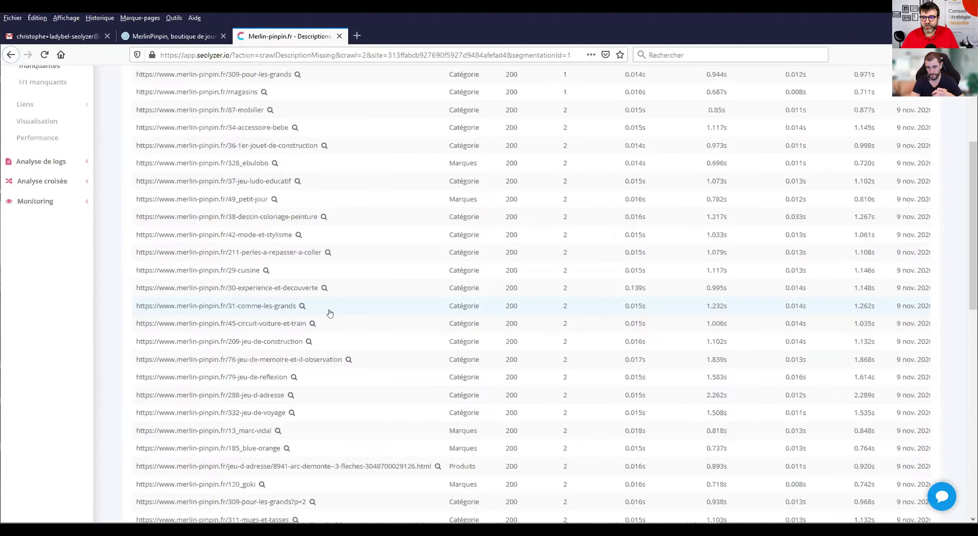
scroll(329, 313, up, 5)
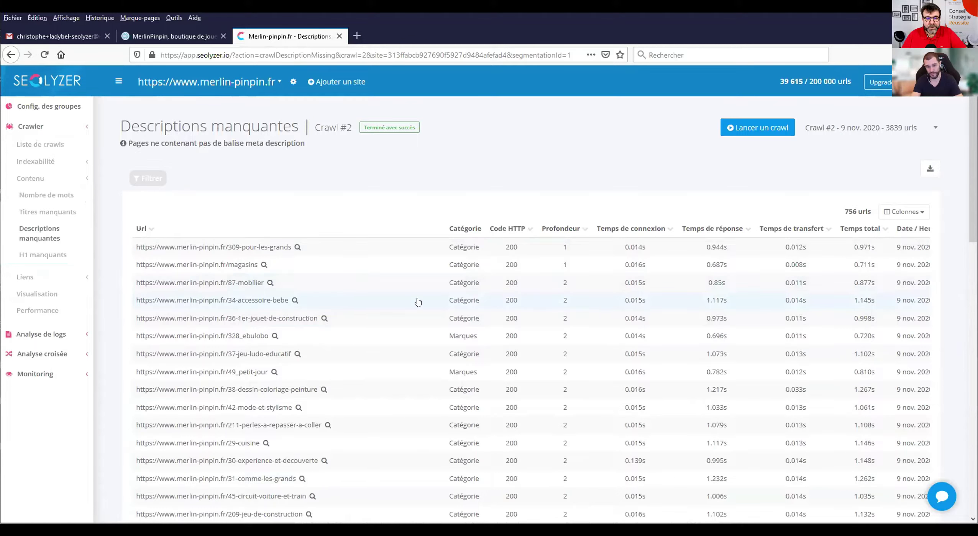
scroll(418, 302, down, 5)
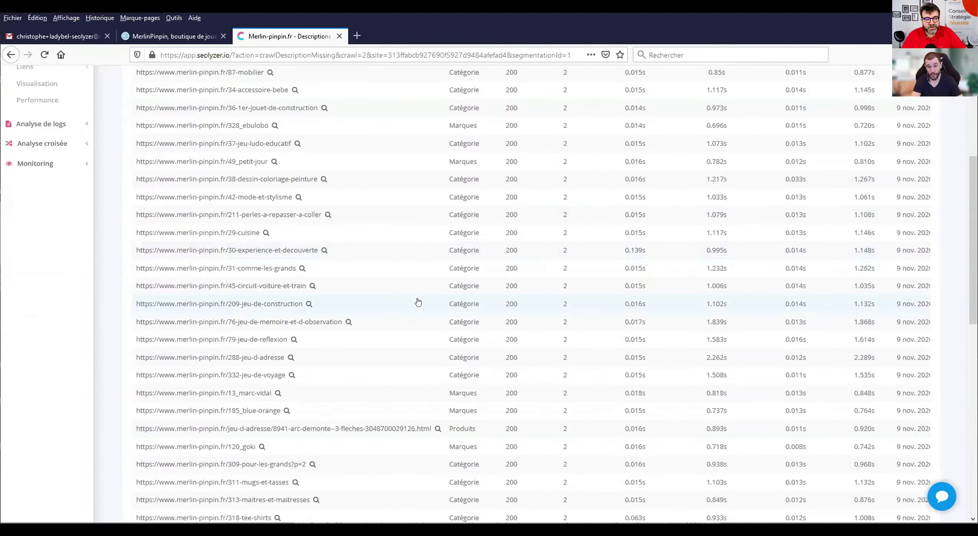
scroll(418, 303, down, 3)
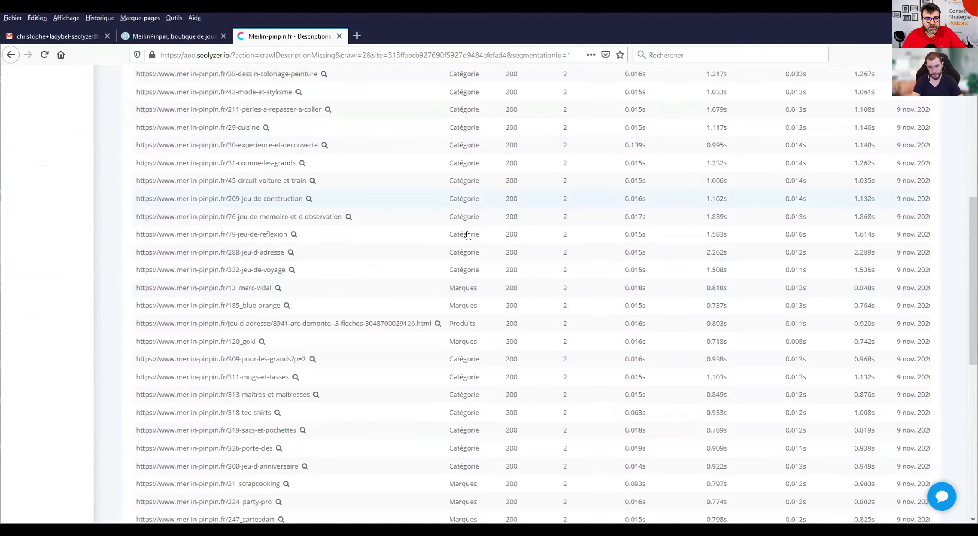
scroll(465, 341, down, 10)
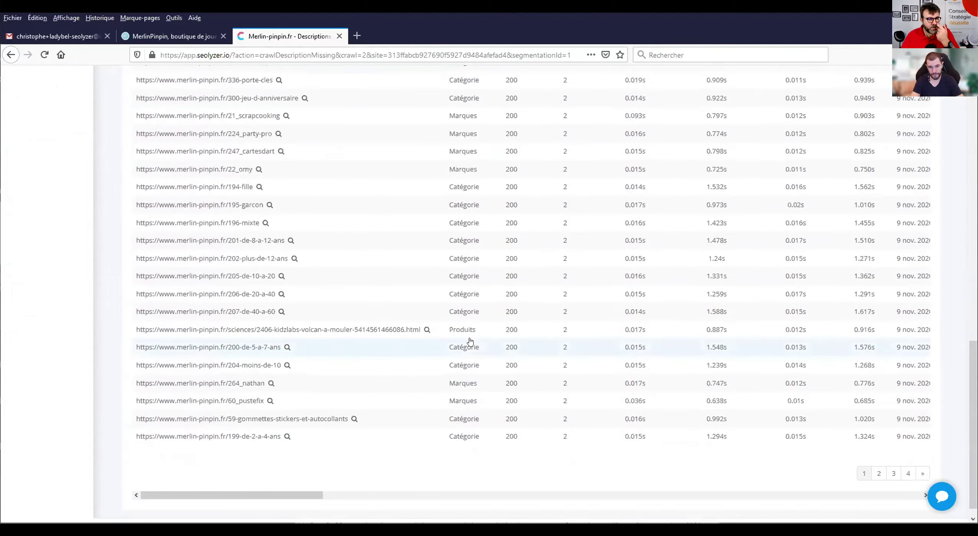
scroll(461, 318, up, 13)
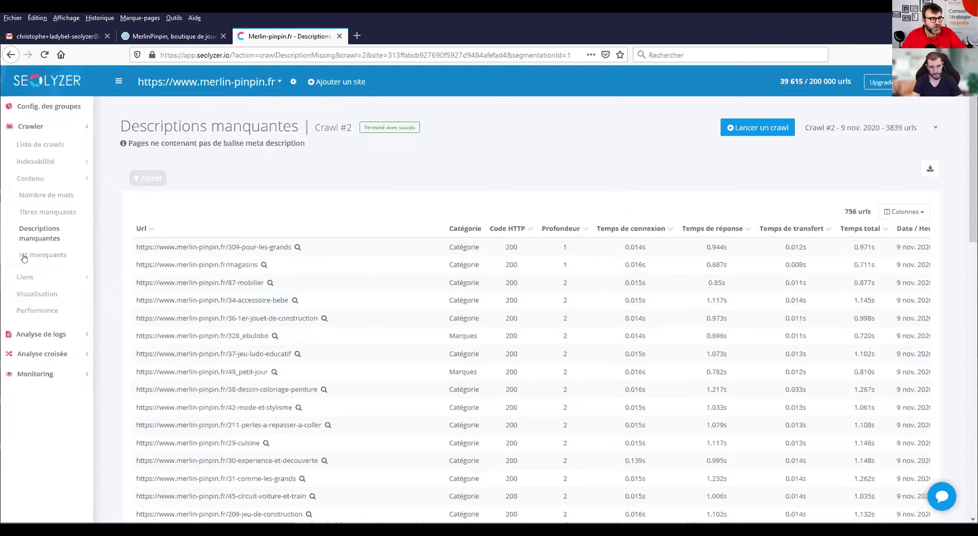
Step: Review the H1 manquants report for pages without an H1 tag and open the Top PageRank report
click(38, 258)
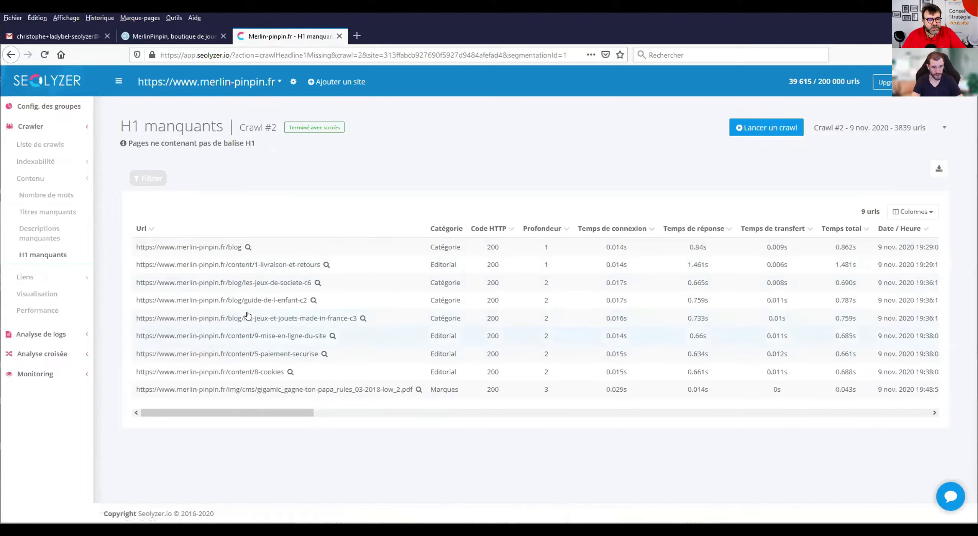
drag(251, 416, 211, 415)
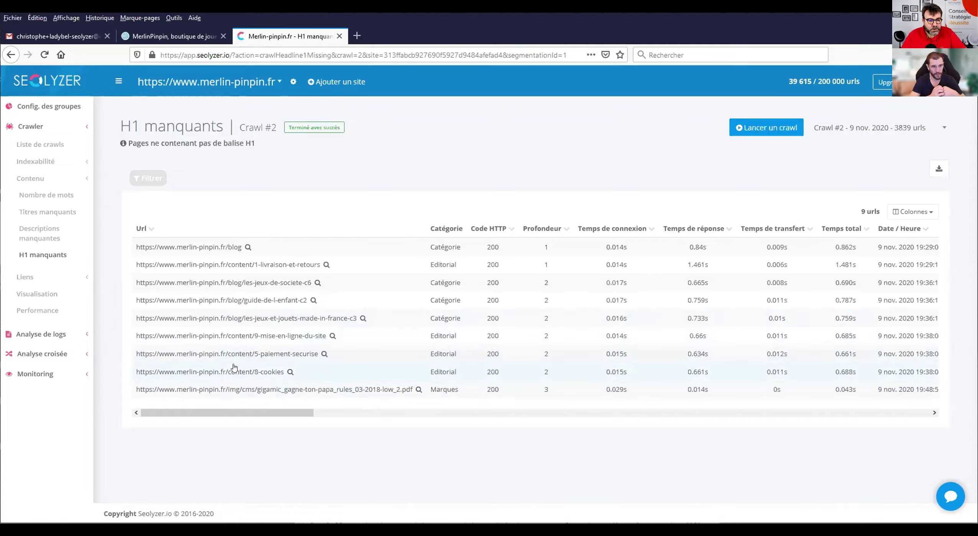
click(29, 276)
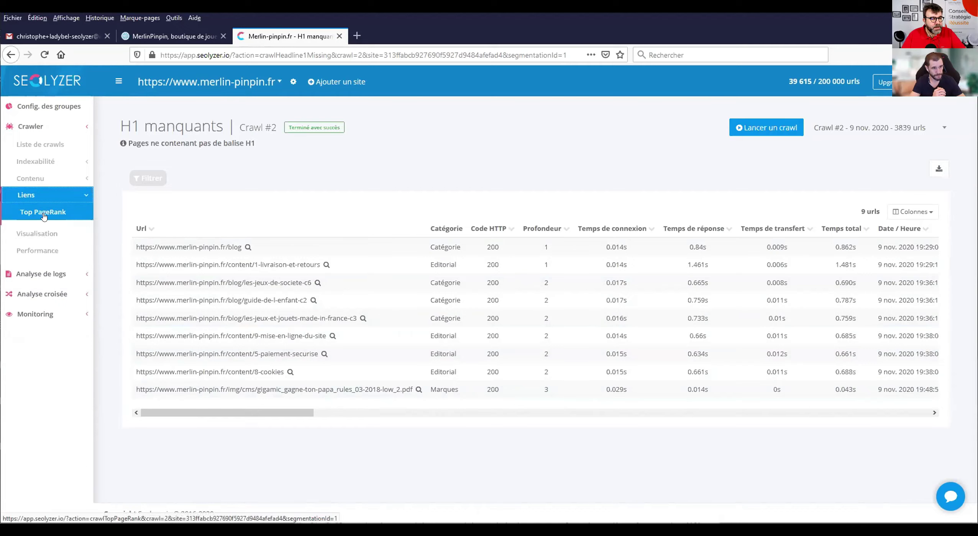
click(45, 215)
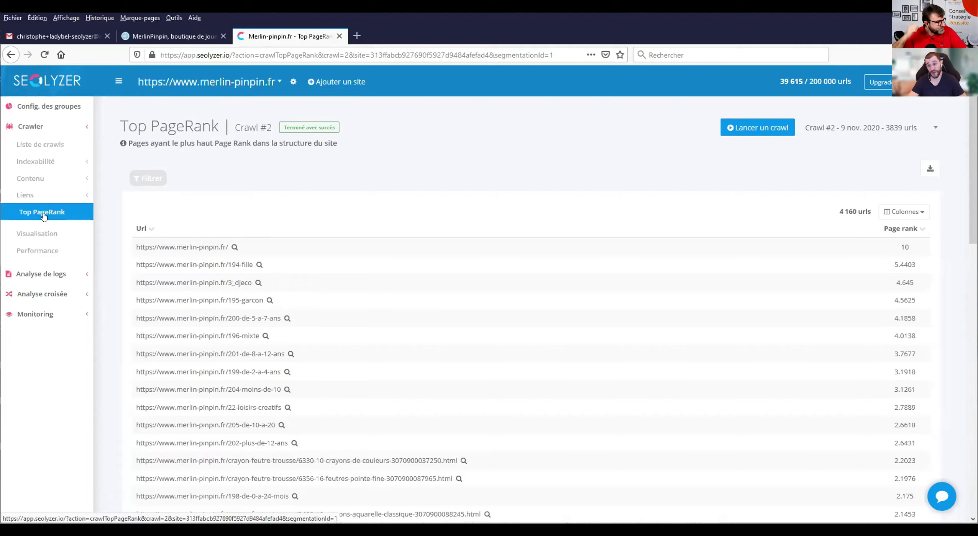
click(44, 215)
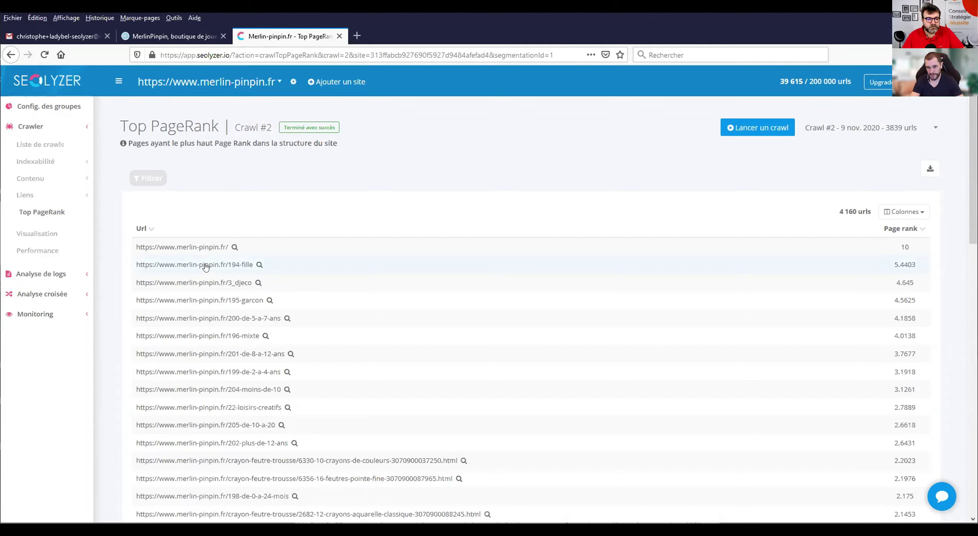
Step: Inspect the URL details of the /194-fille page, down to its page rank and active status
click(259, 264)
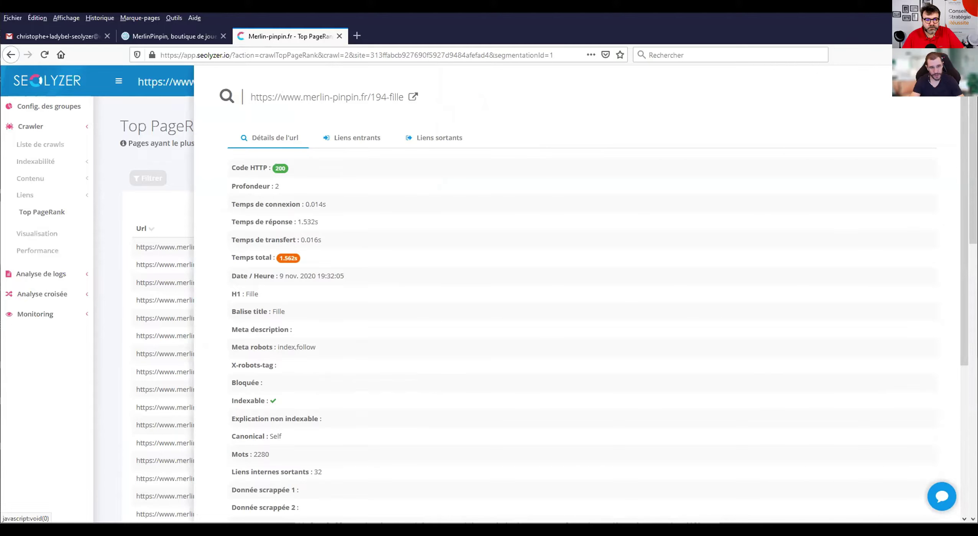
scroll(337, 445, down, 5)
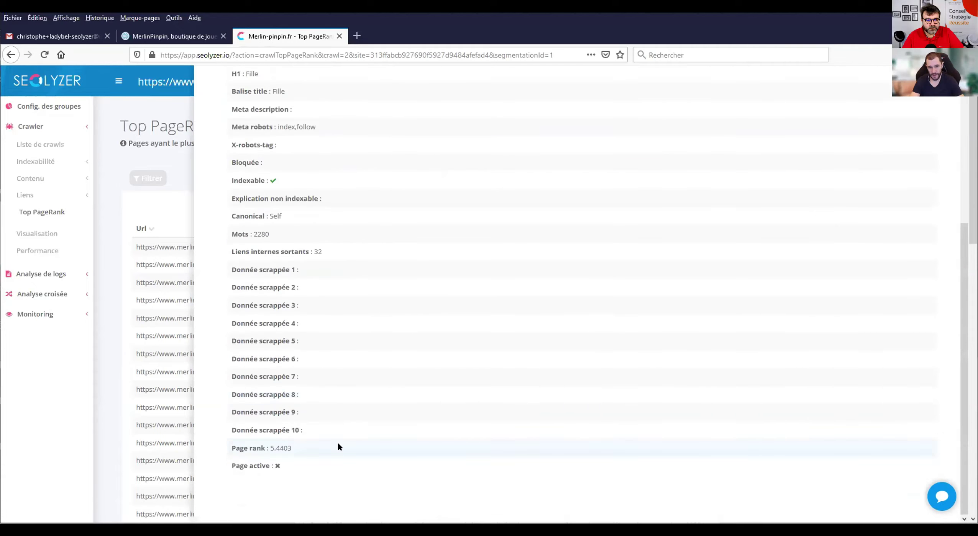
Step: View the incoming links of the /194-fille page and close its URL details
scroll(337, 442, up, 5)
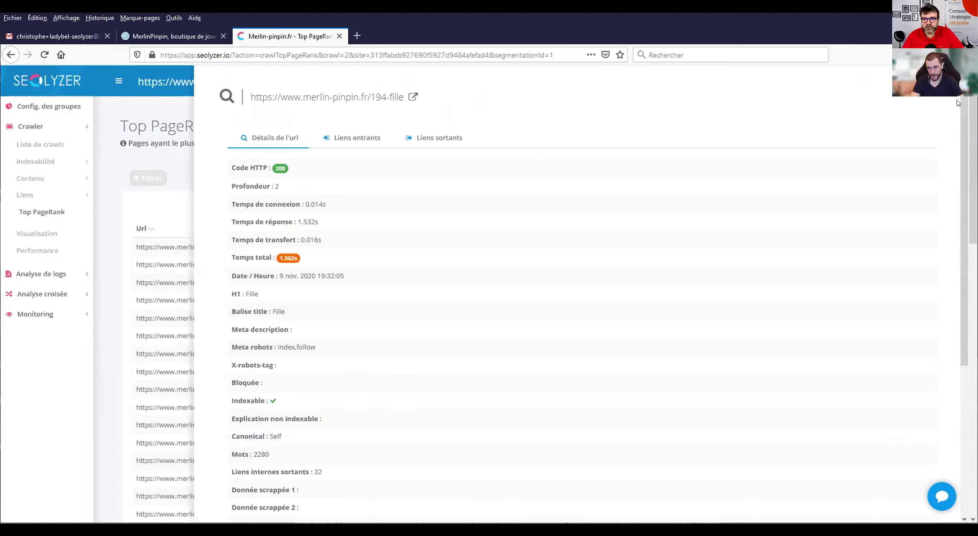
click(354, 138)
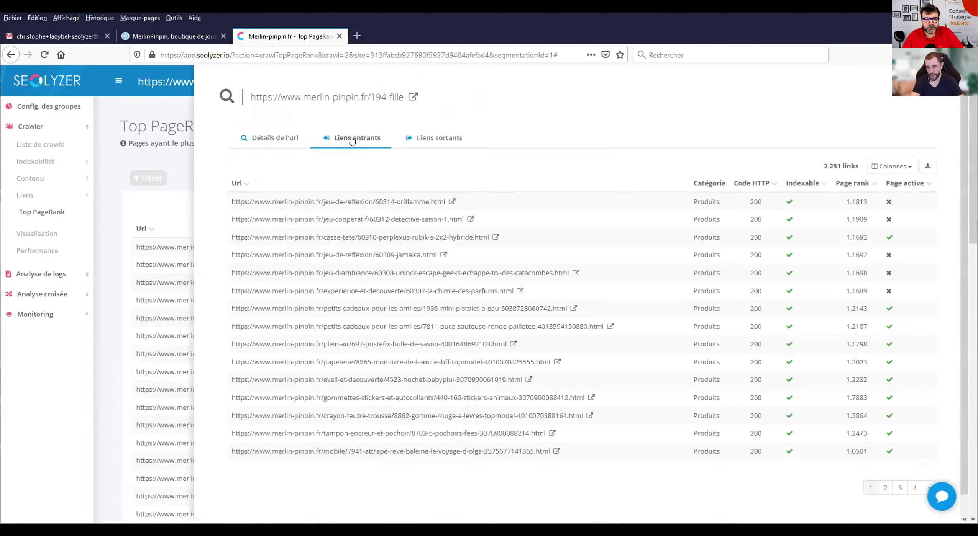
click(253, 139)
key(Escape)
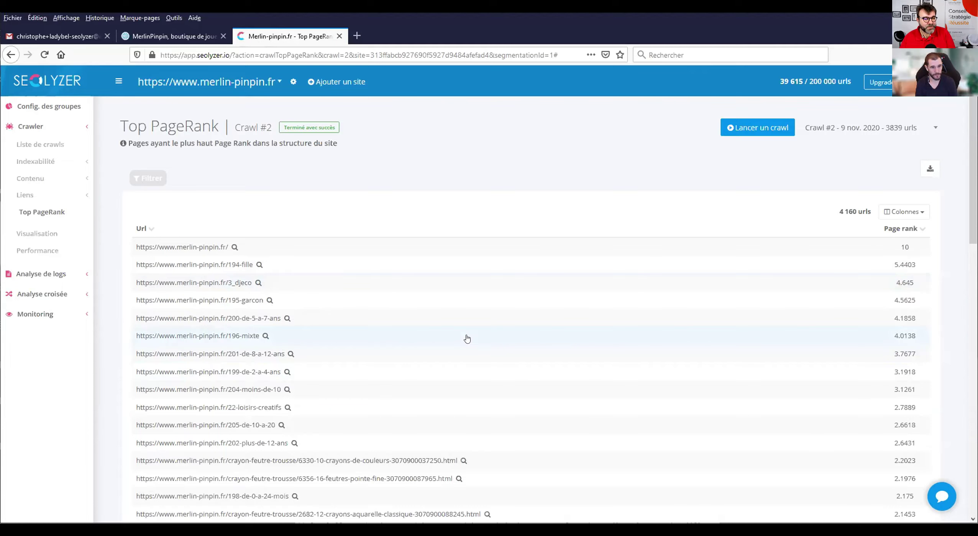
Step: Open the Visualisation report for Crawl #2 and examine the whole map of page clusters around the home page
click(41, 235)
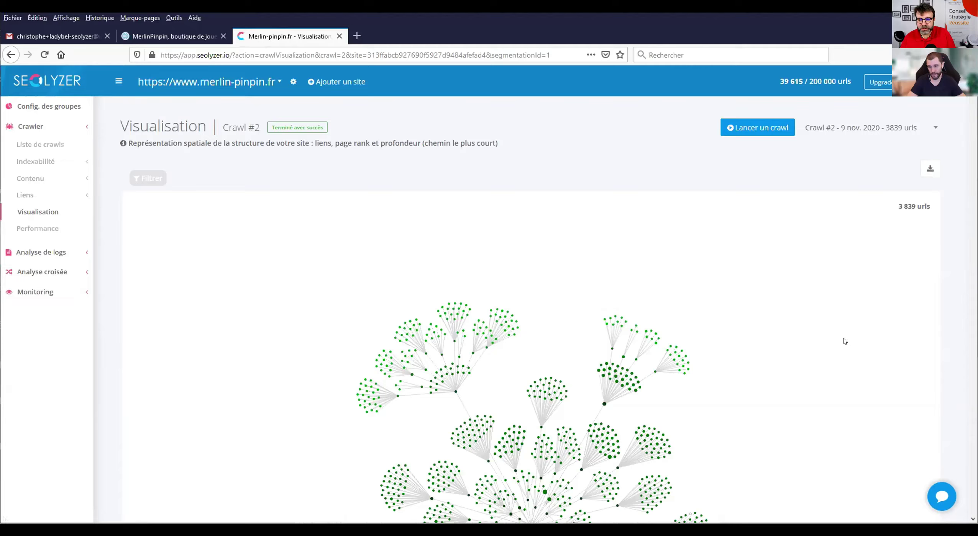
scroll(845, 342, down, 3)
scroll(844, 341, down, 1)
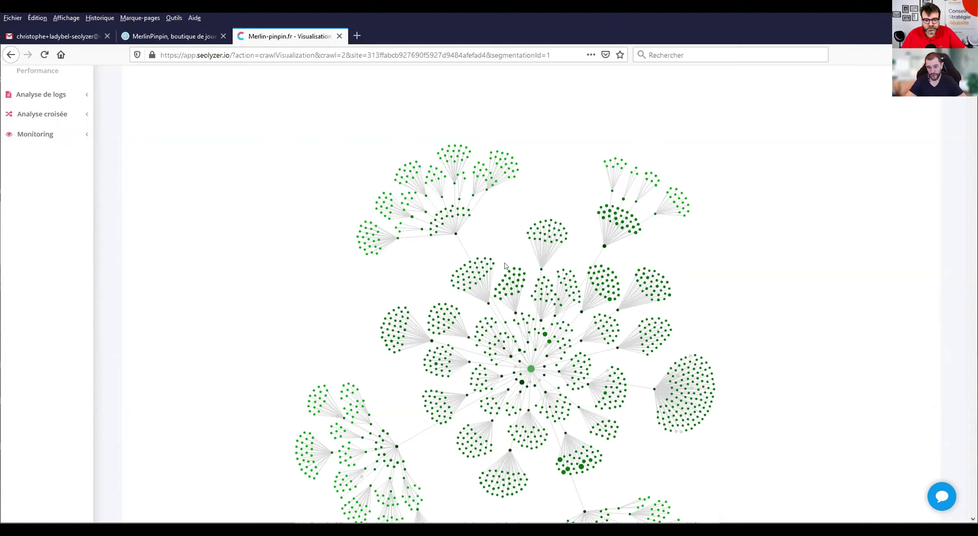
mouse_move(531, 371)
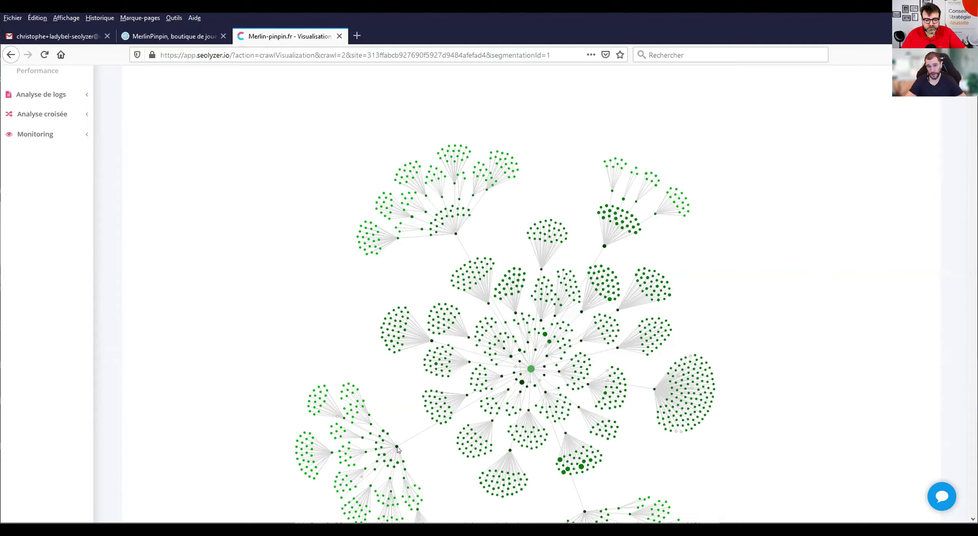
mouse_move(396, 447)
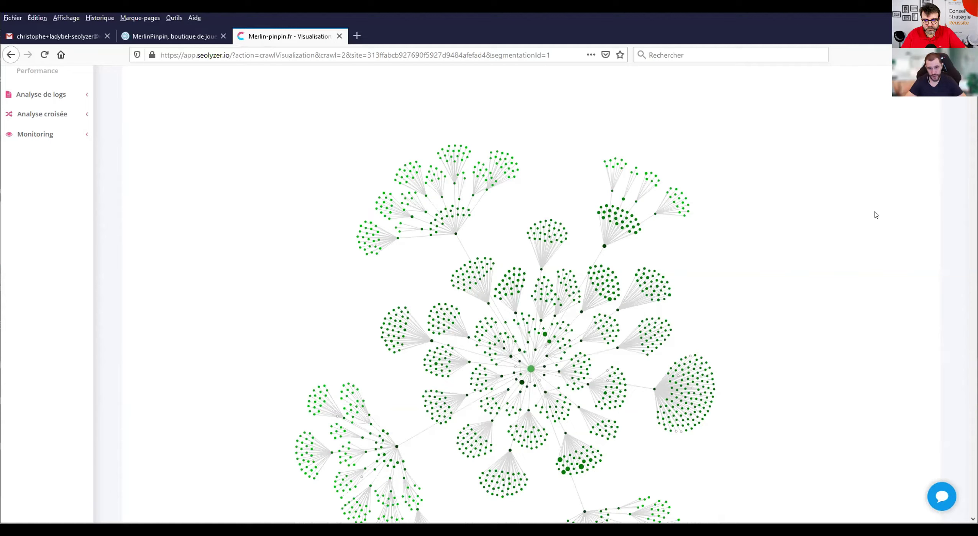
scroll(845, 220, up, 1)
scroll(847, 223, down, 4)
scroll(847, 223, down, 3)
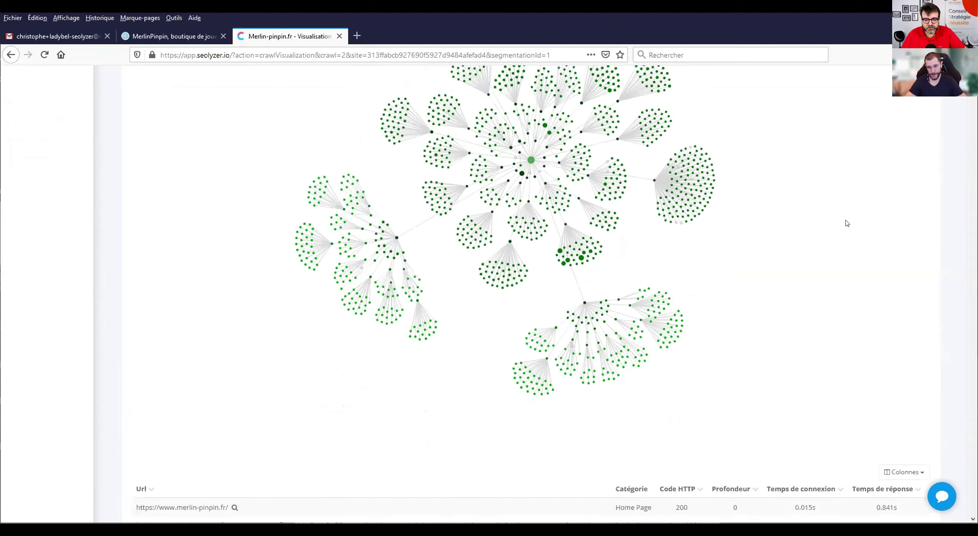
scroll(847, 223, up, 3)
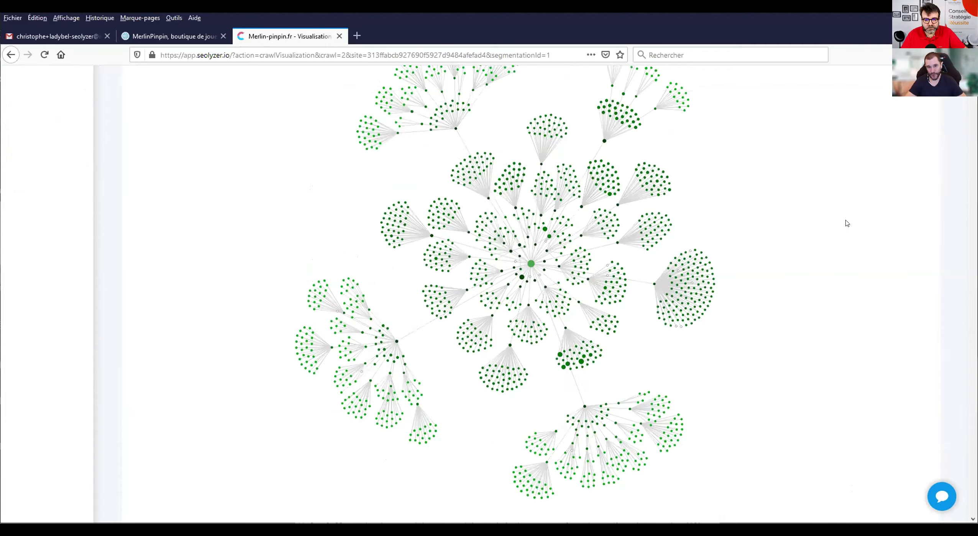
scroll(846, 223, up, 2)
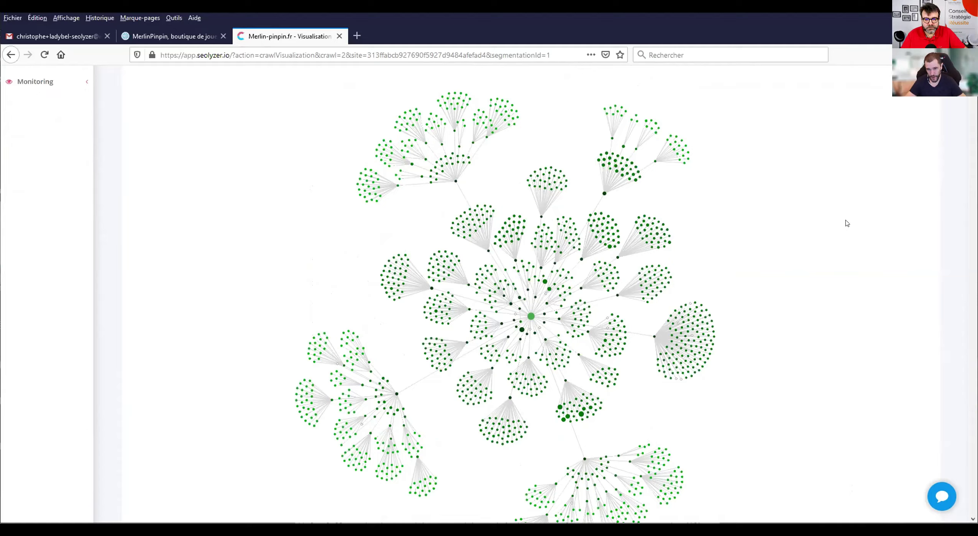
Step: Inspect the large nodes of the structure map, then view the URL details and incoming links of the /magasins page
mouse_move(521, 331)
mouse_move(517, 298)
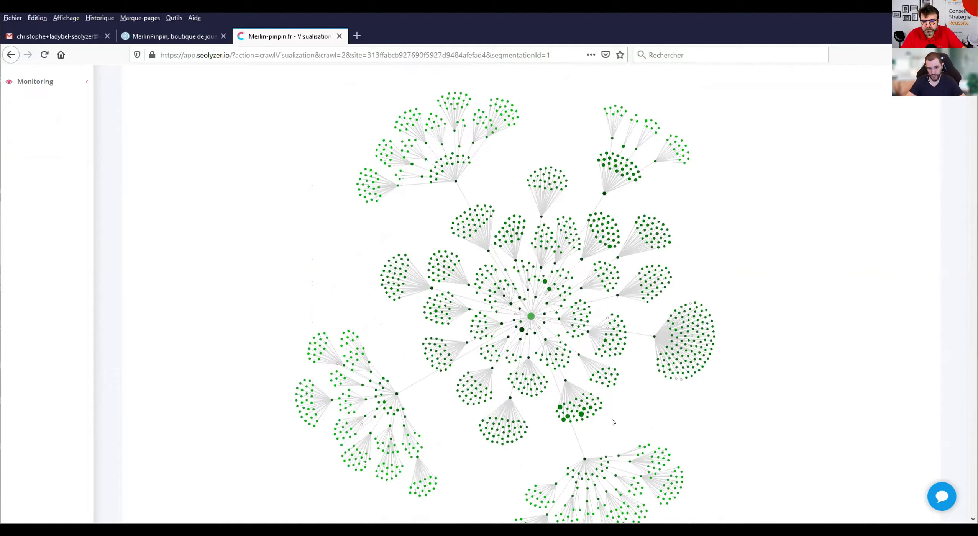
mouse_move(581, 417)
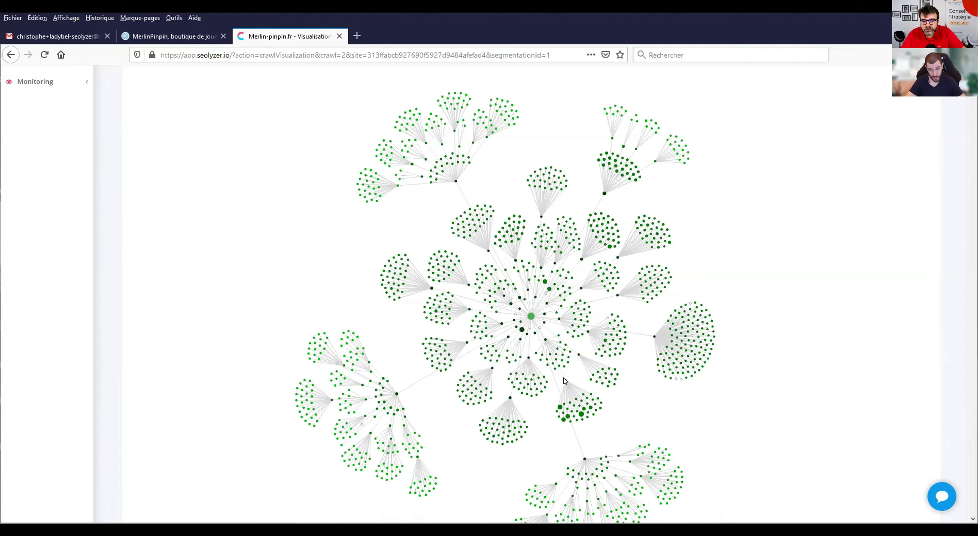
mouse_move(565, 382)
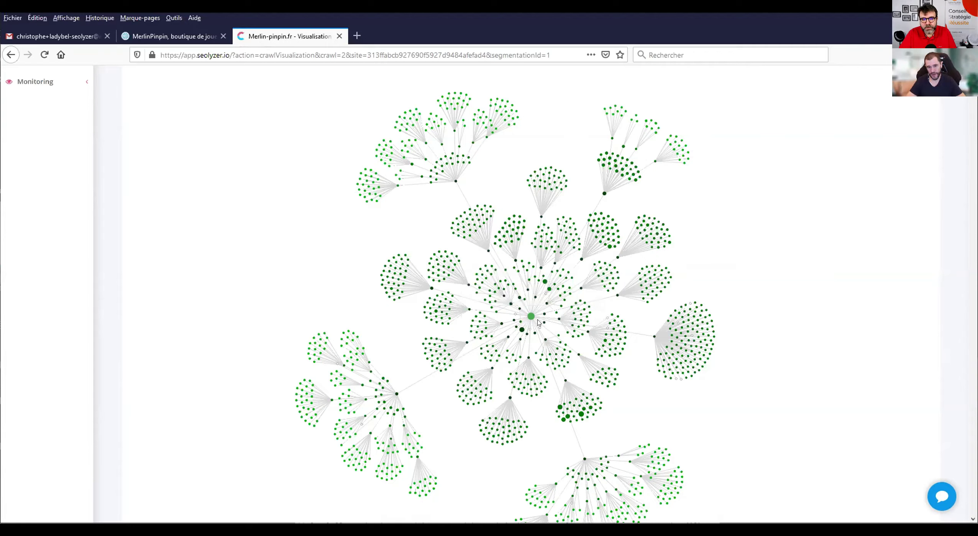
click(524, 331)
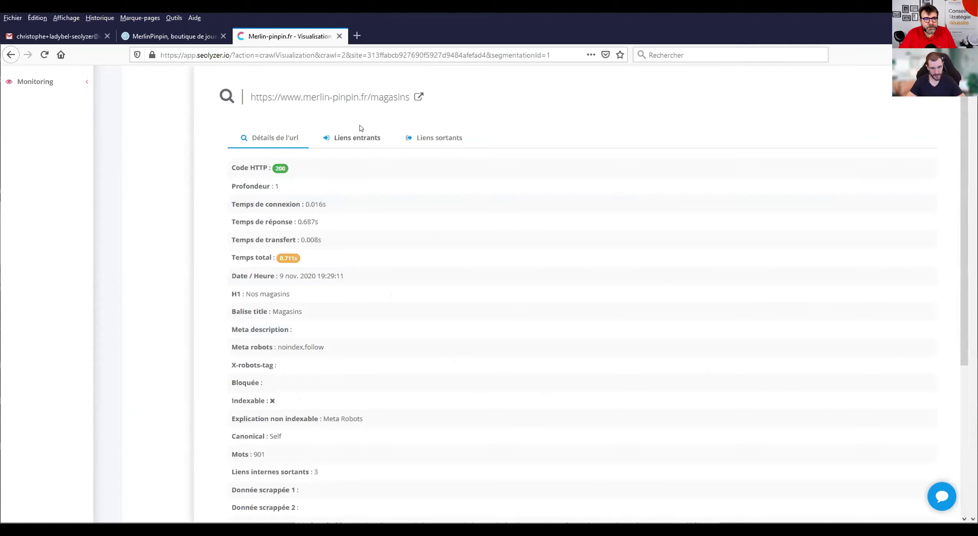
click(338, 137)
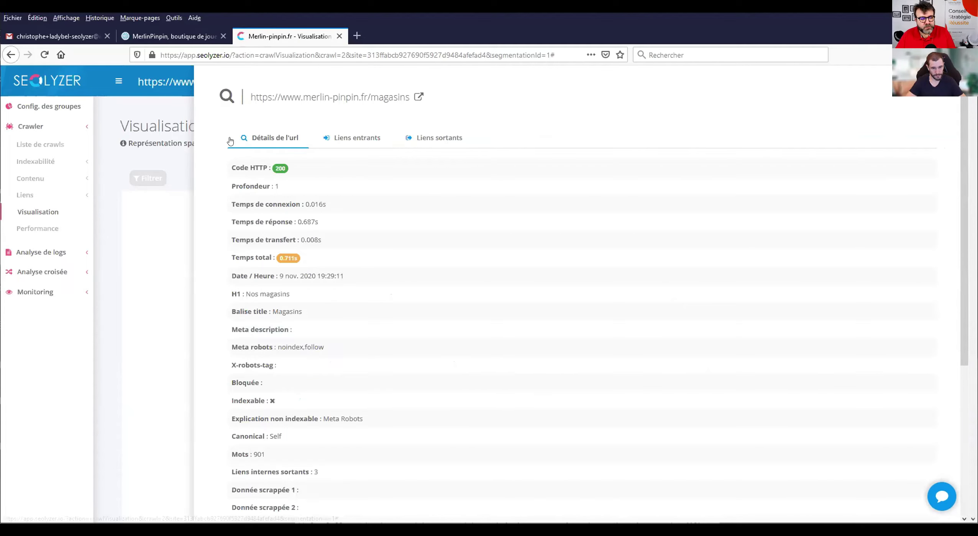
click(354, 142)
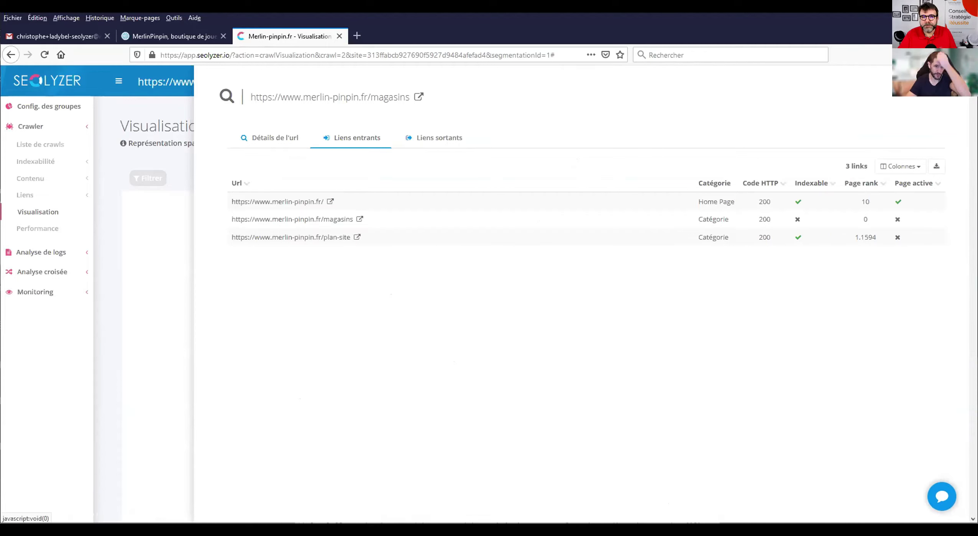
click(226, 106)
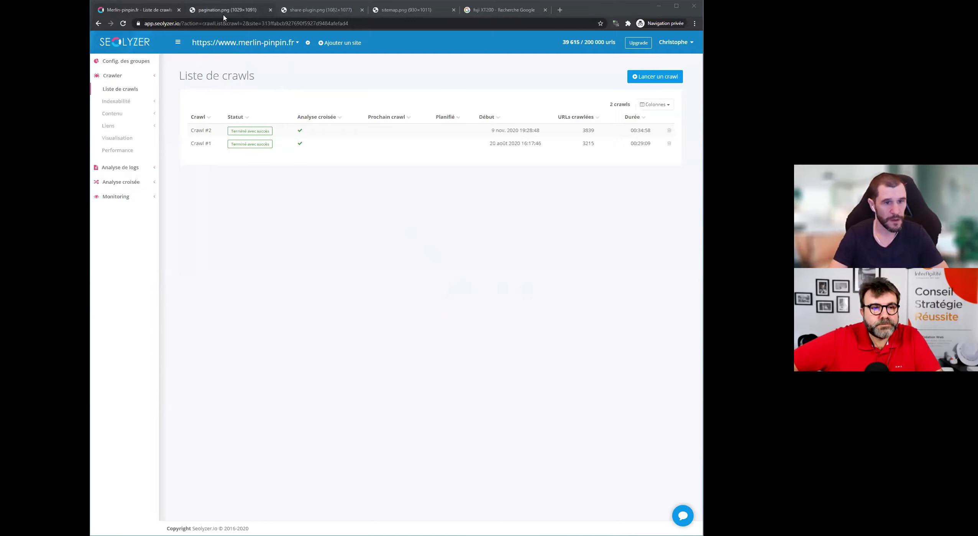
Step: Compare the example site structure images pagination.png, share-plugin.png and sitemap.png
click(239, 11)
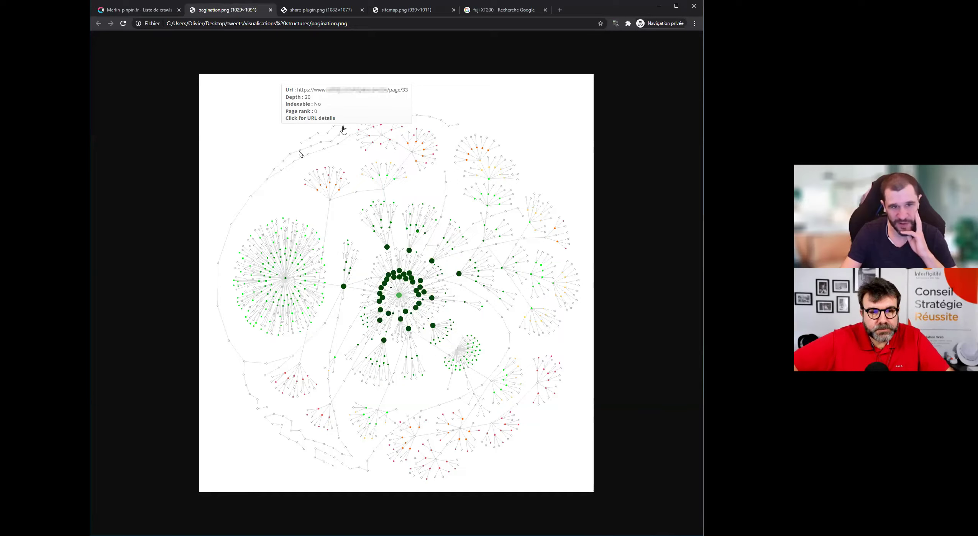
click(313, 11)
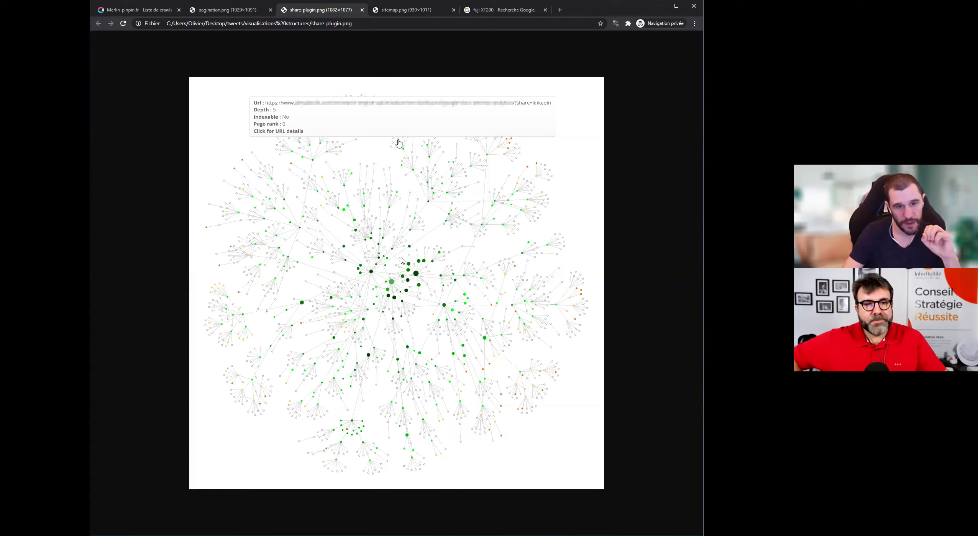
click(400, 11)
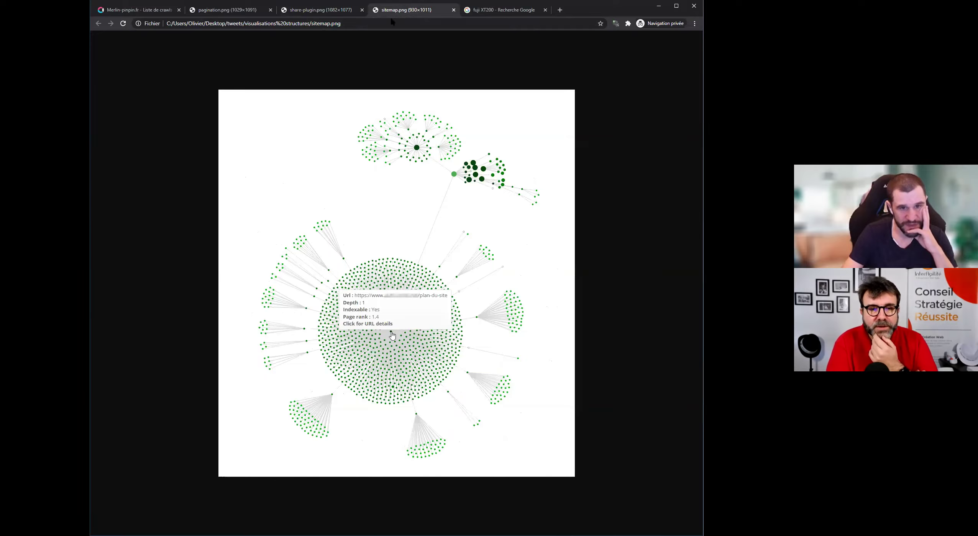
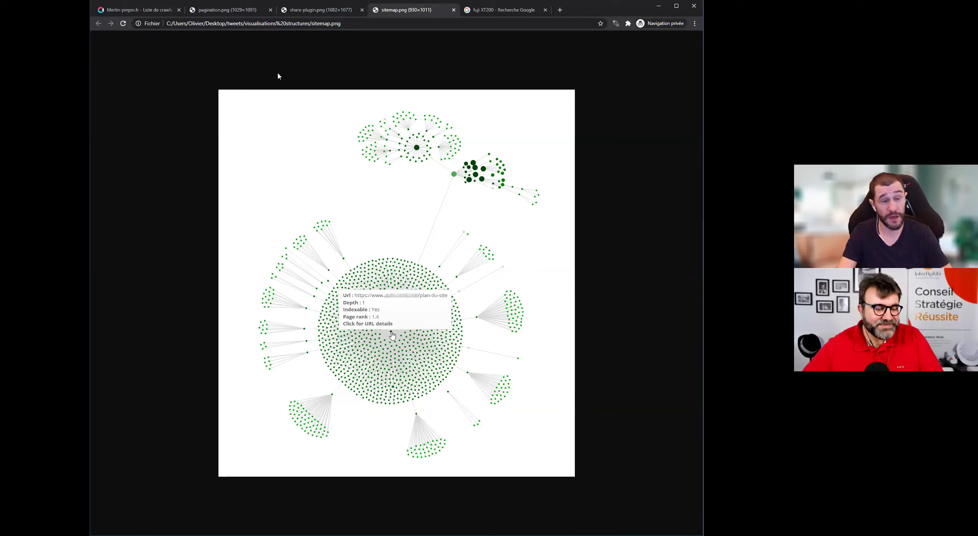
click(242, 11)
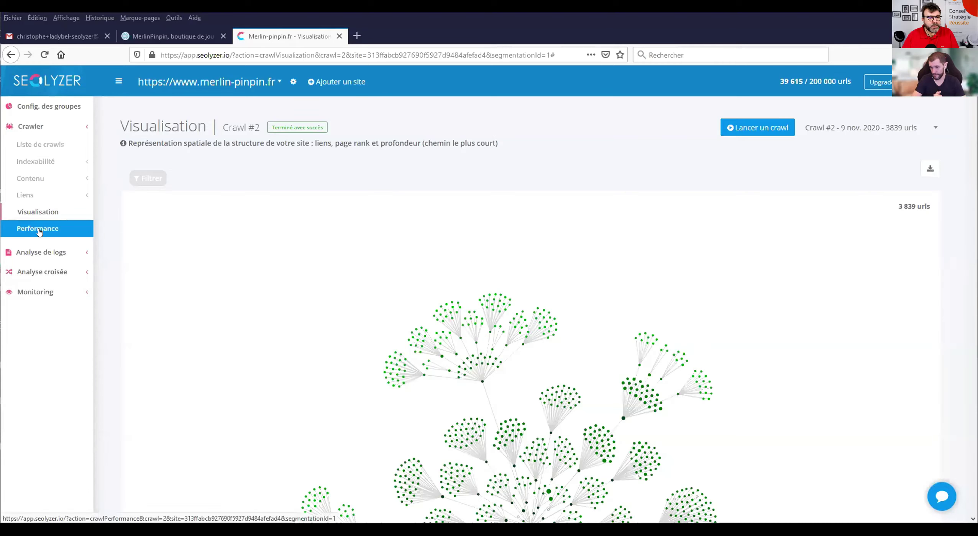
Step: Open the Performance report and examine the response-time distribution of the crawled URLs
click(38, 231)
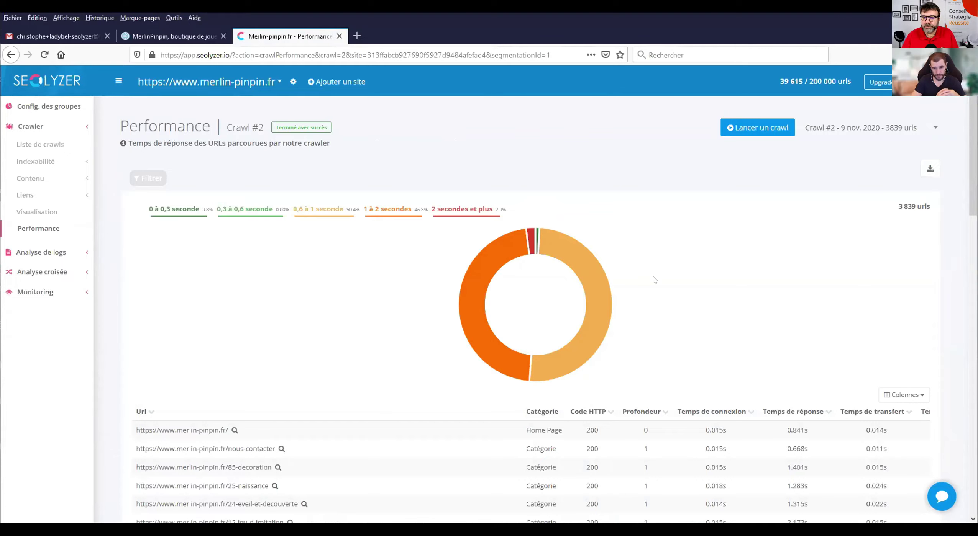
scroll(655, 280, down, 3)
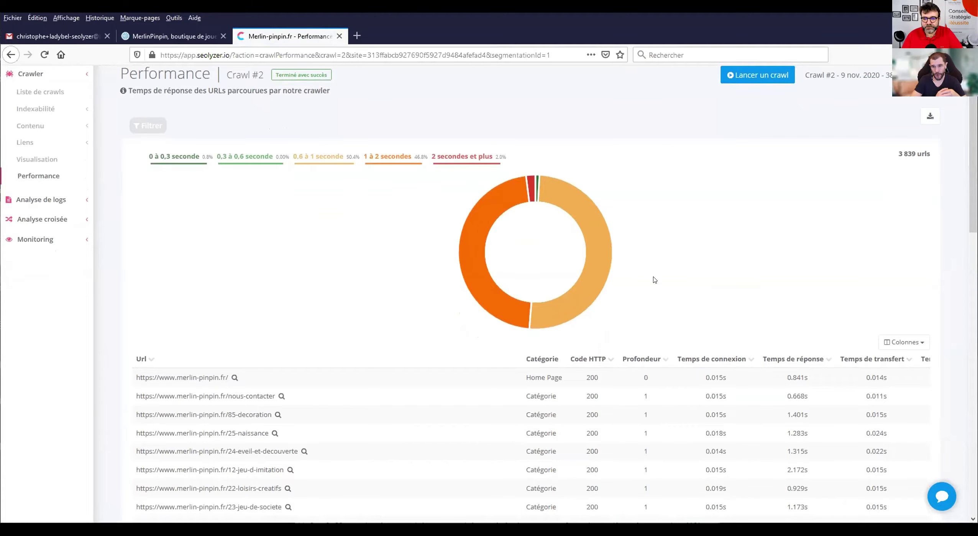
scroll(654, 280, up, 3)
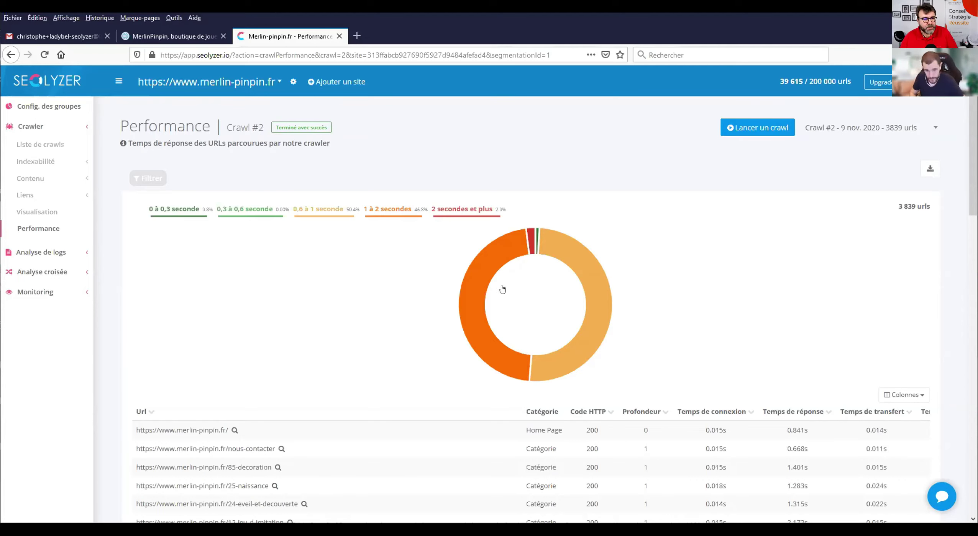
Step: Open the log file sending settings and view the real-time log analysis installation instructions for shared hosting (Hébergement mutualisé)
click(27, 252)
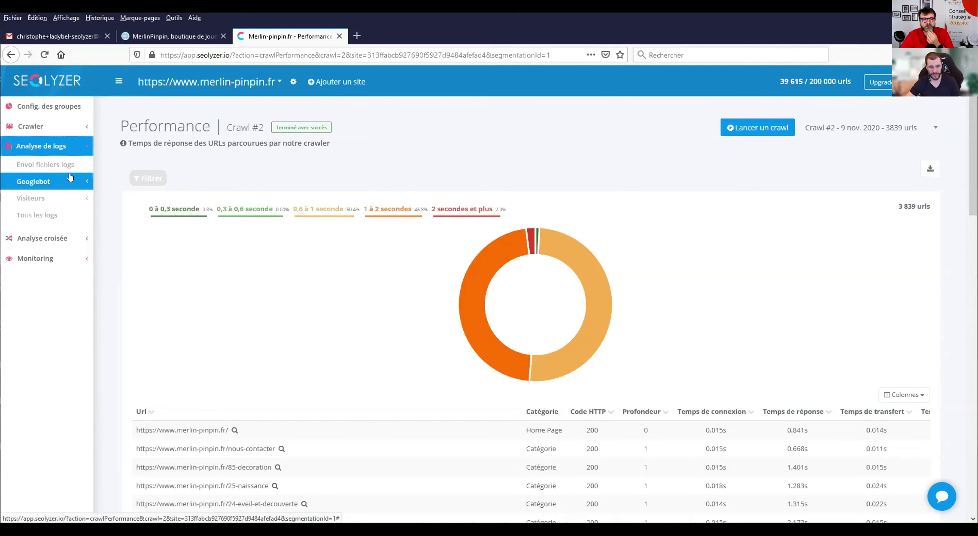
click(34, 164)
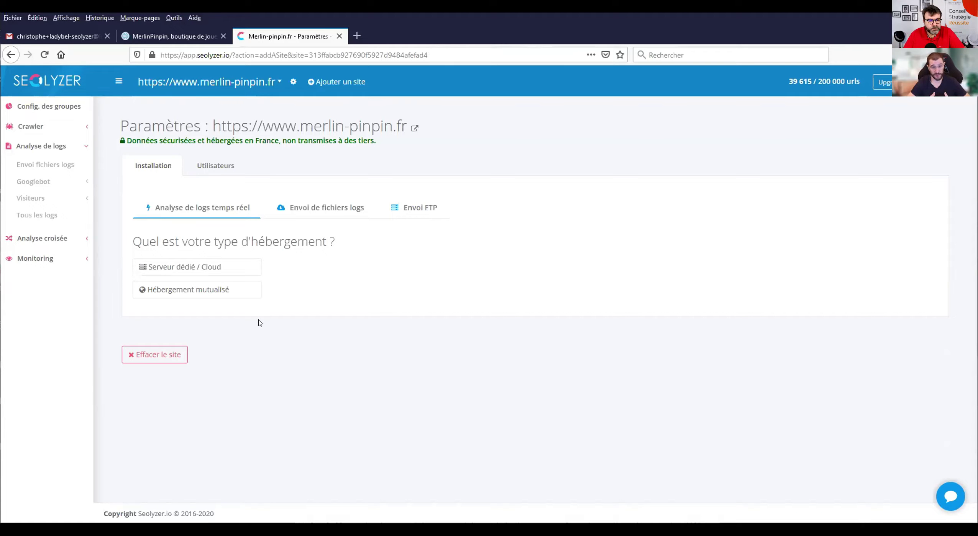
click(196, 289)
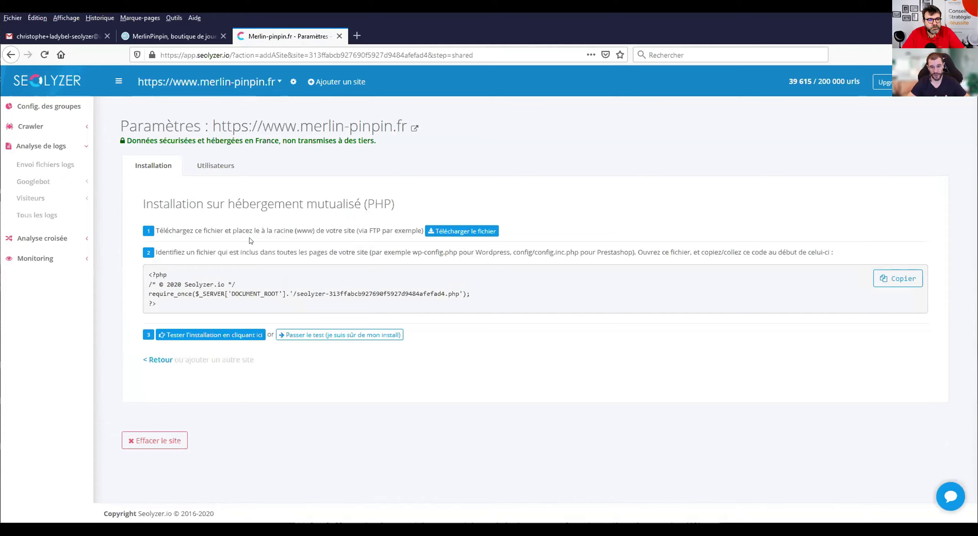
click(10, 55)
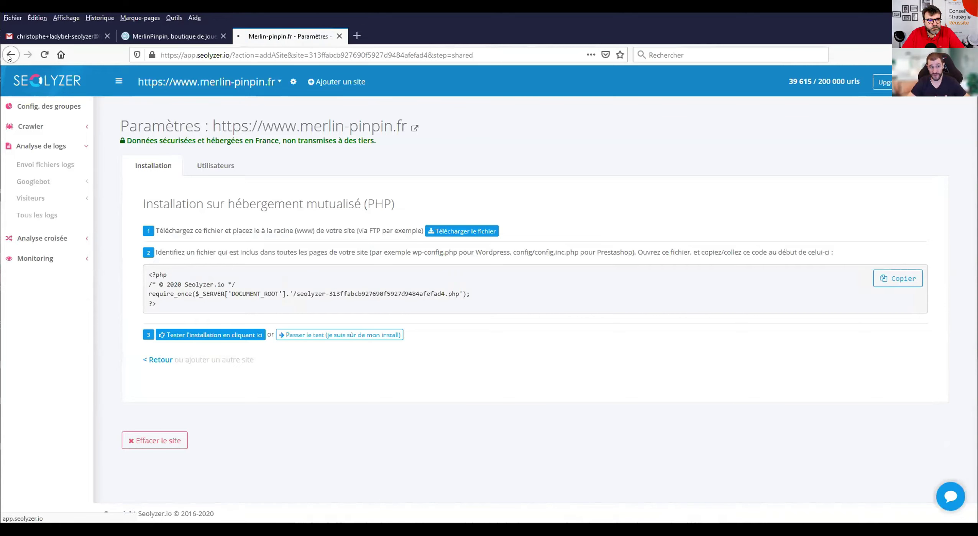
Step: View the distribution and web server choices for real-time log analysis on a Serveur dédié / Cloud host
click(181, 267)
click(10, 55)
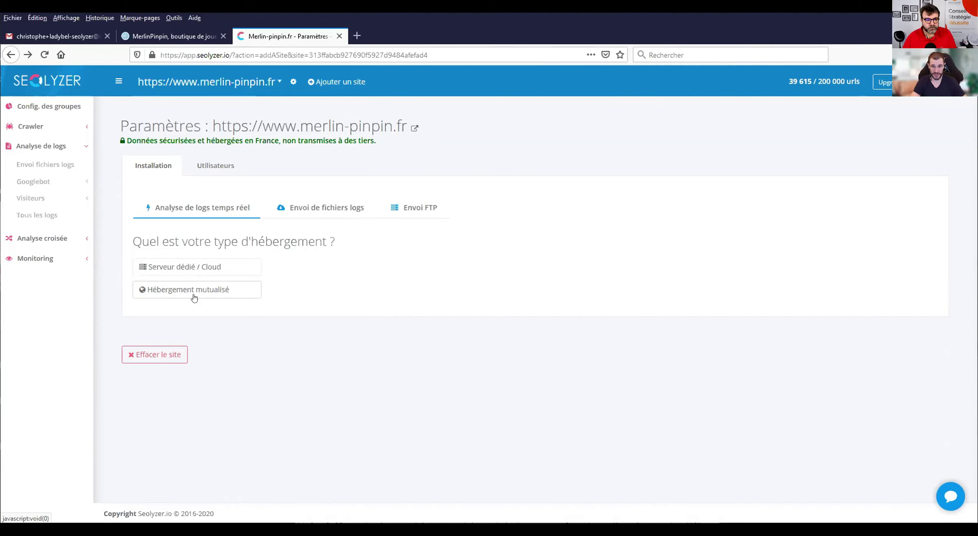
click(194, 269)
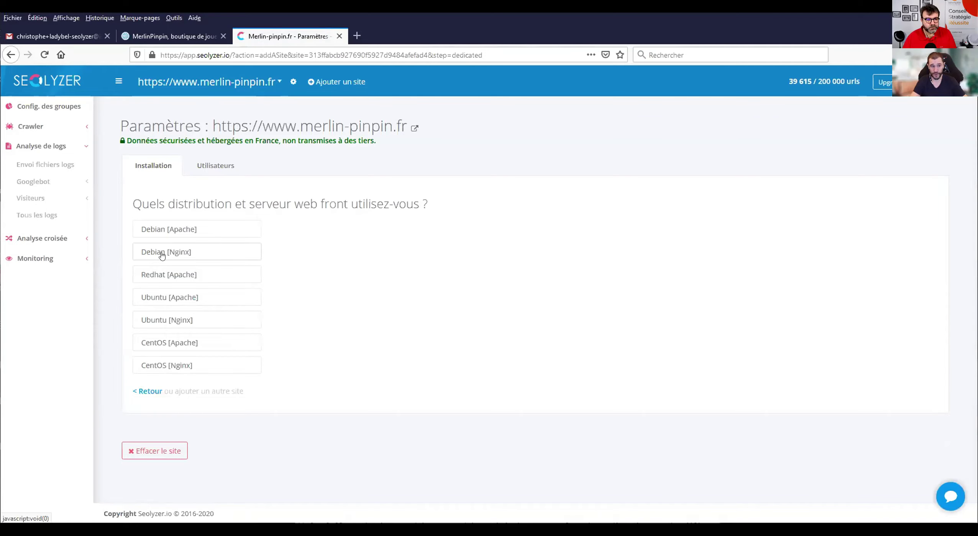
Step: Review the CentOS [Apache] real-time log installation instructions and return to the hosting type choice
click(163, 342)
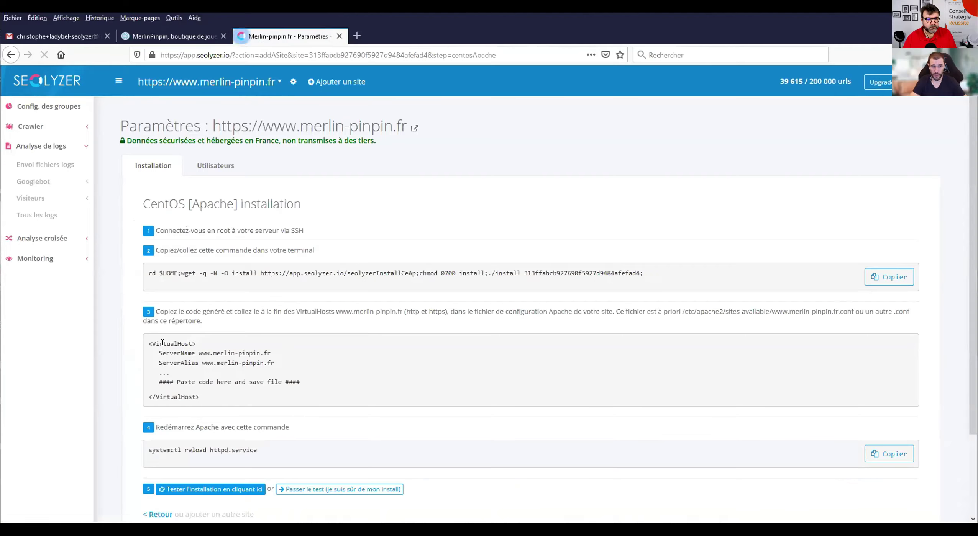
scroll(310, 321, down, 2)
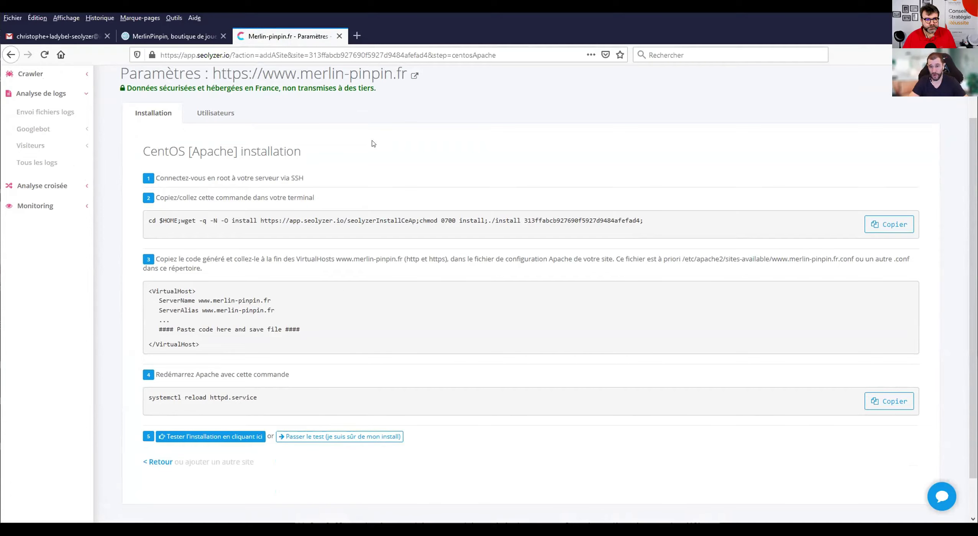
click(155, 462)
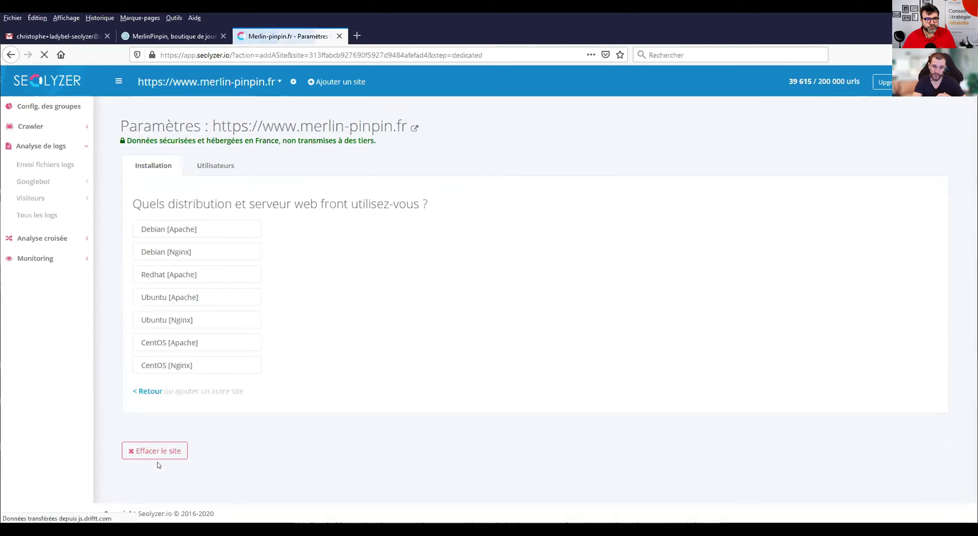
click(143, 392)
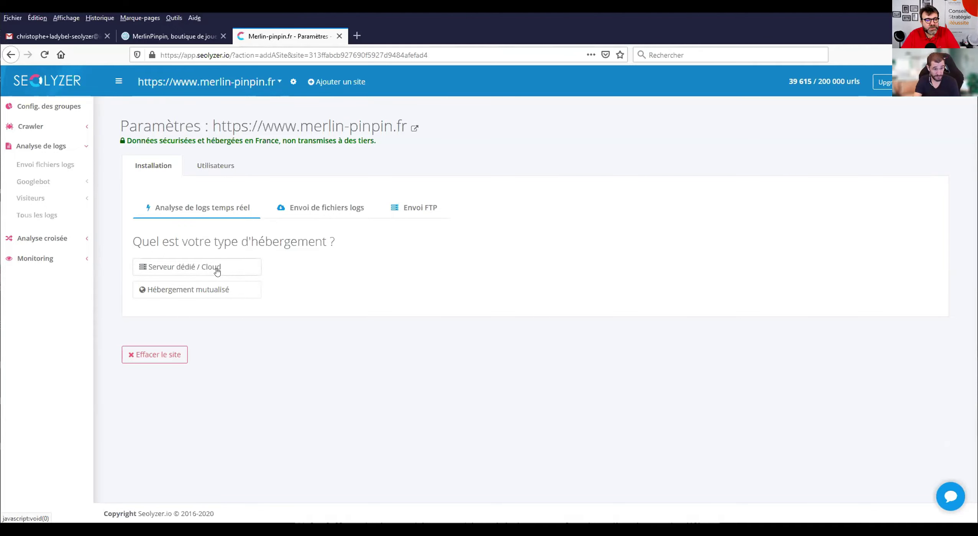
Step: Reload the log installation page and open the installation instructions for shared hosting (Hébergement mutualisé)
click(212, 295)
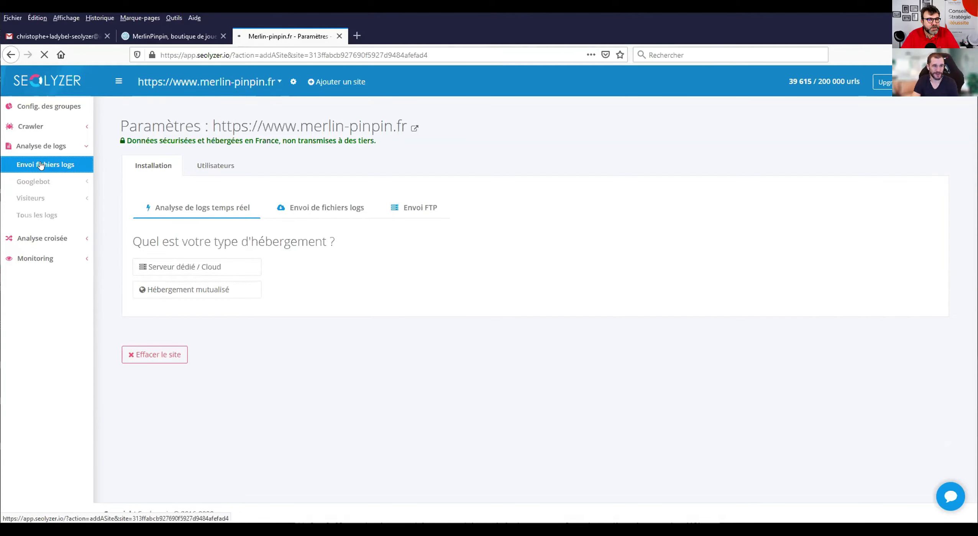
click(44, 55)
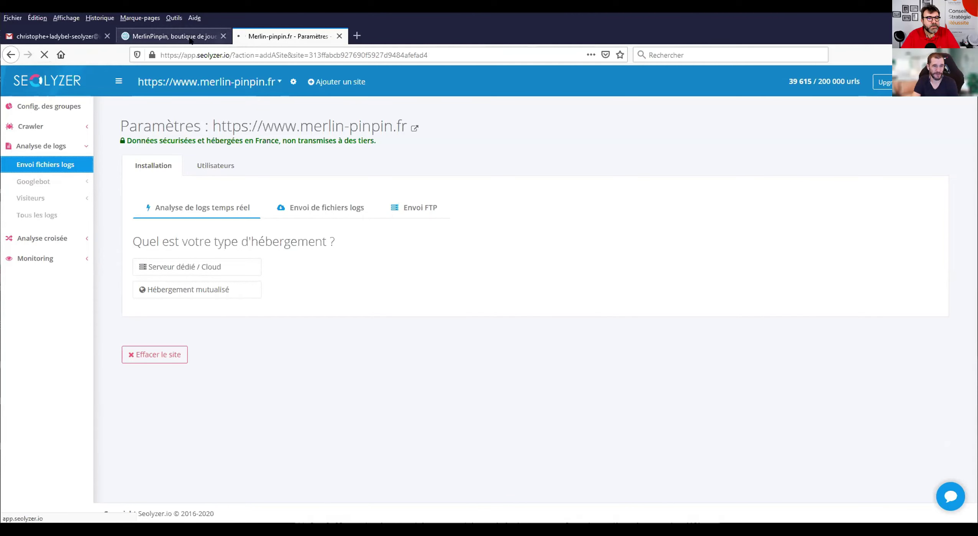
click(191, 40)
click(44, 54)
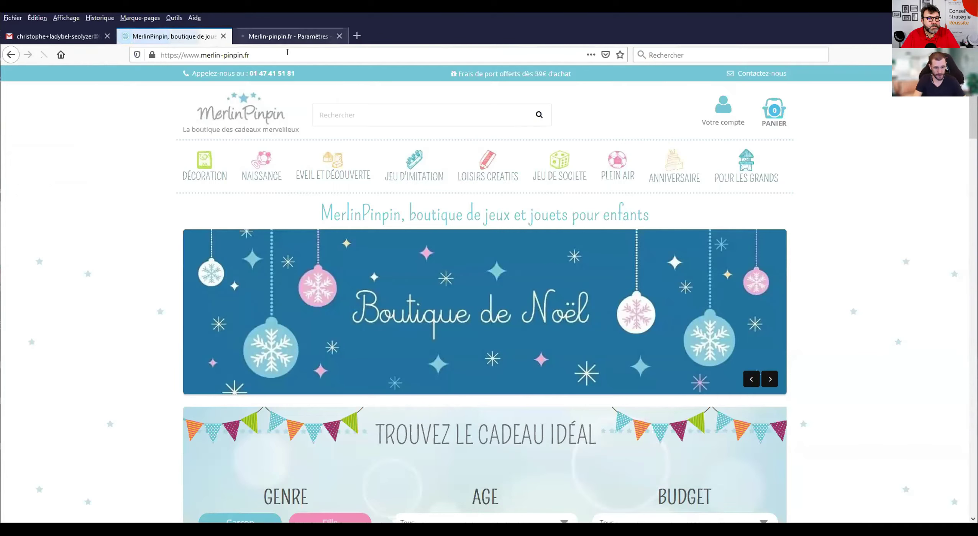
click(259, 36)
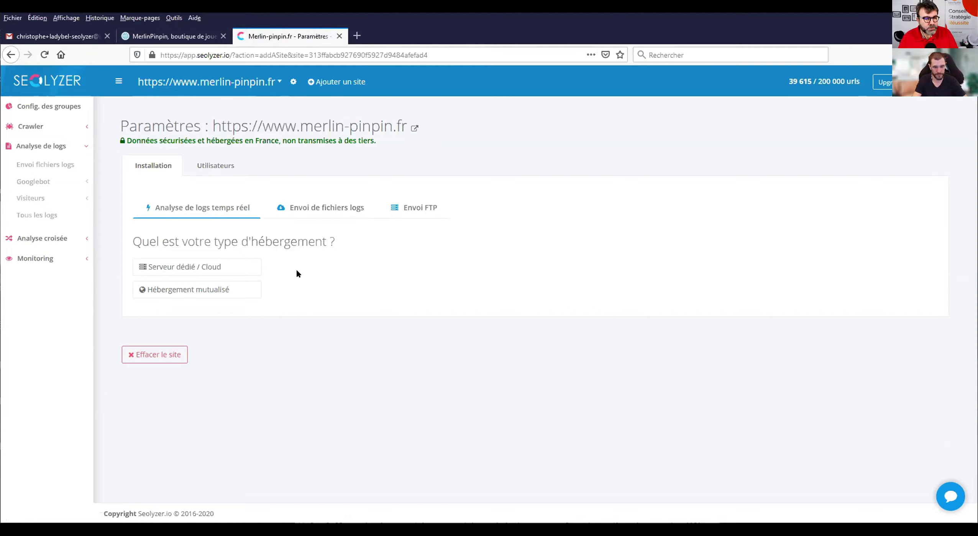
click(218, 290)
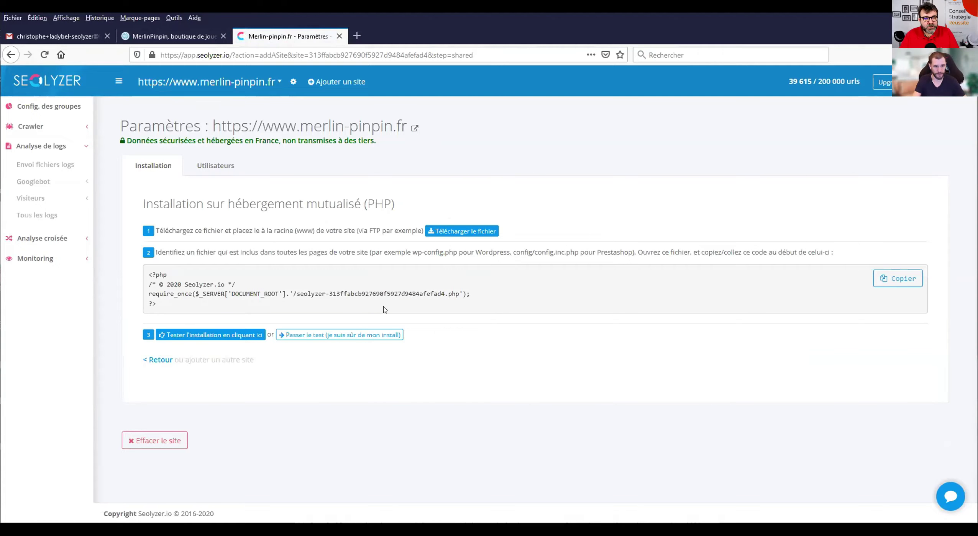
Step: Examine the PHP code snippet and the example files named for Prestashop and Wordpress in the installation instructions
drag(262, 310, 143, 271)
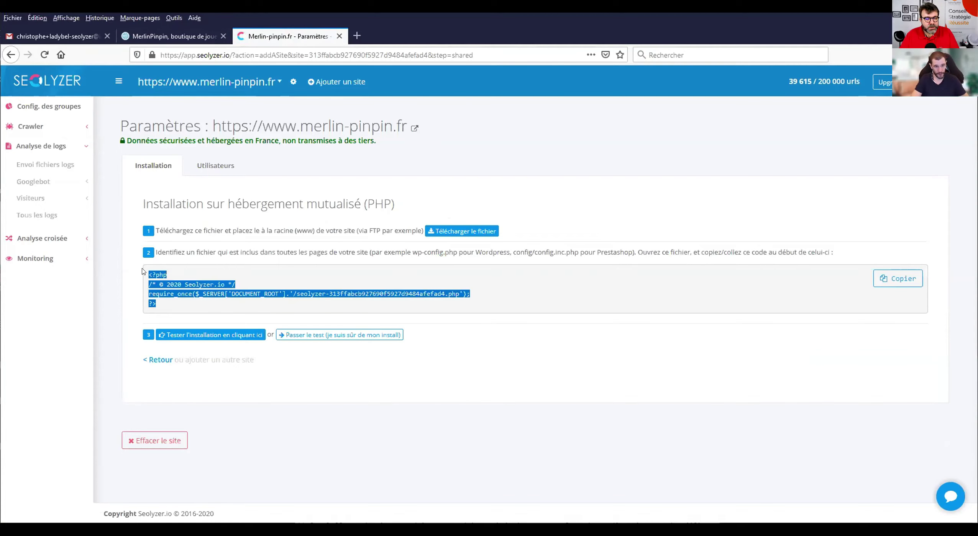
click(514, 304)
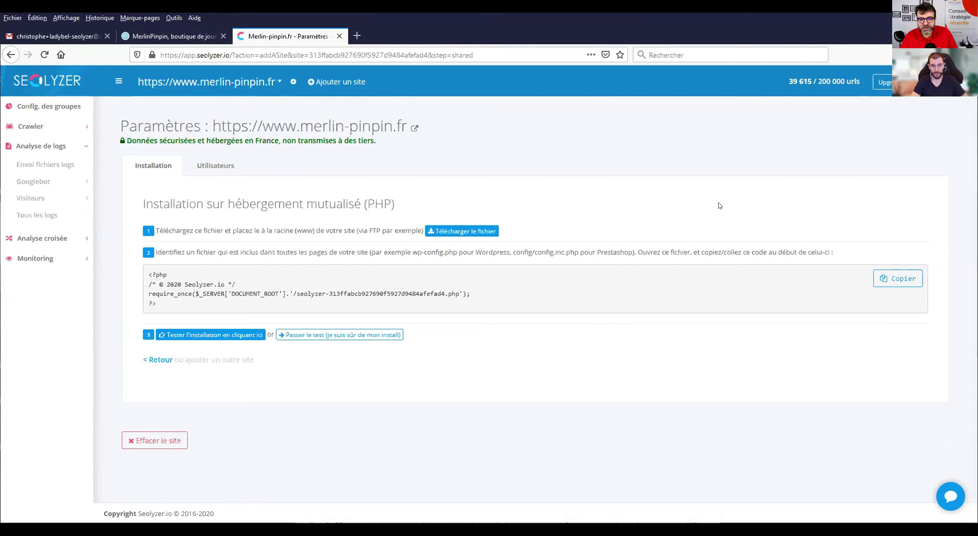
drag(507, 253, 657, 252)
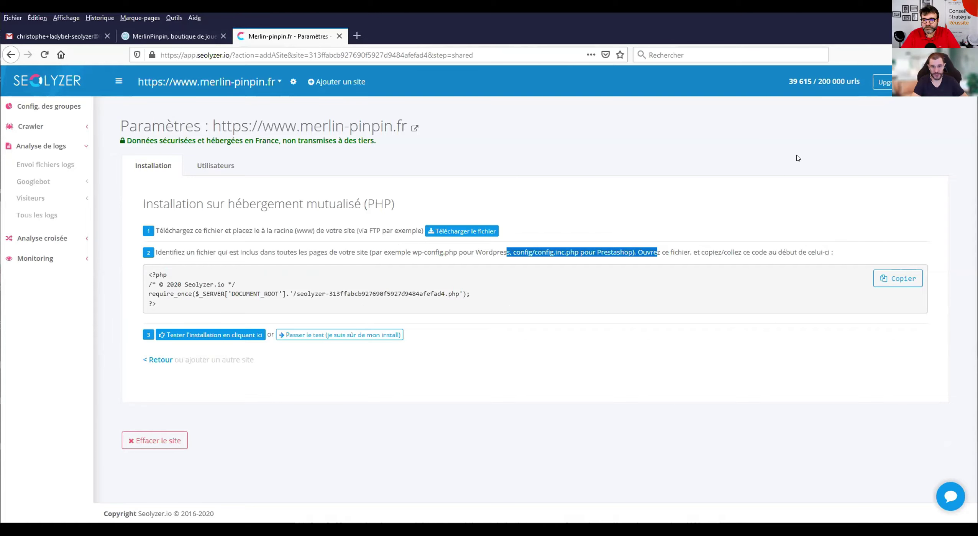
click(655, 274)
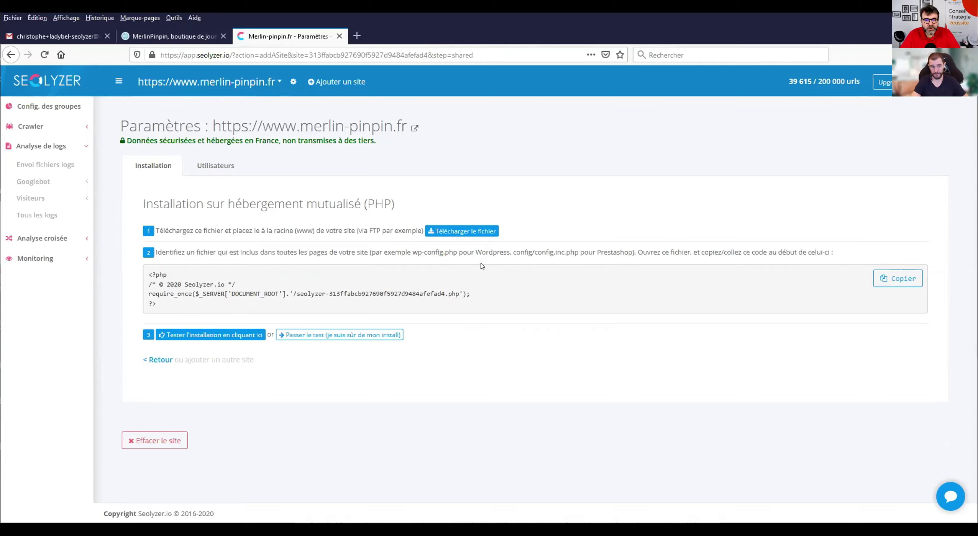
drag(411, 251, 508, 251)
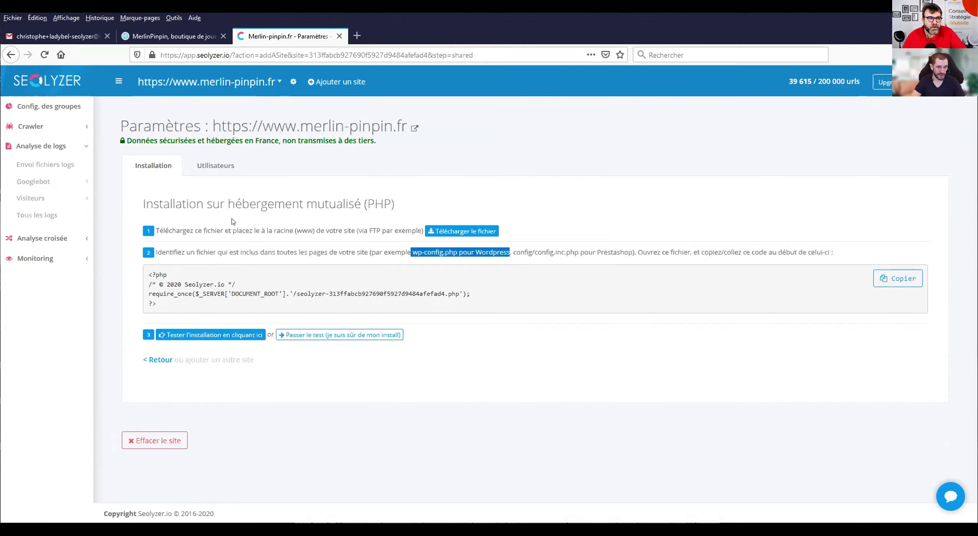
Step: Return to the log sending options and view the log file upload and FTP methods
click(47, 165)
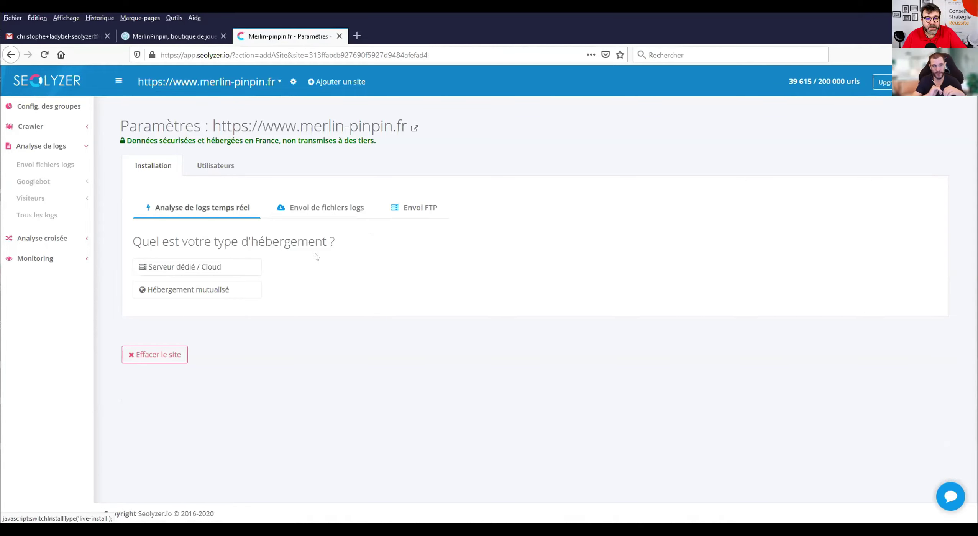
click(343, 214)
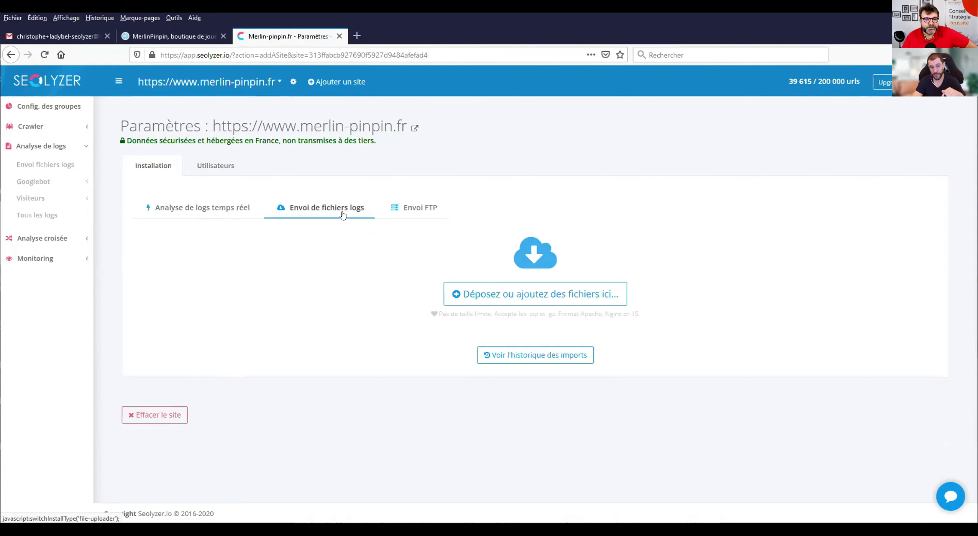
click(416, 209)
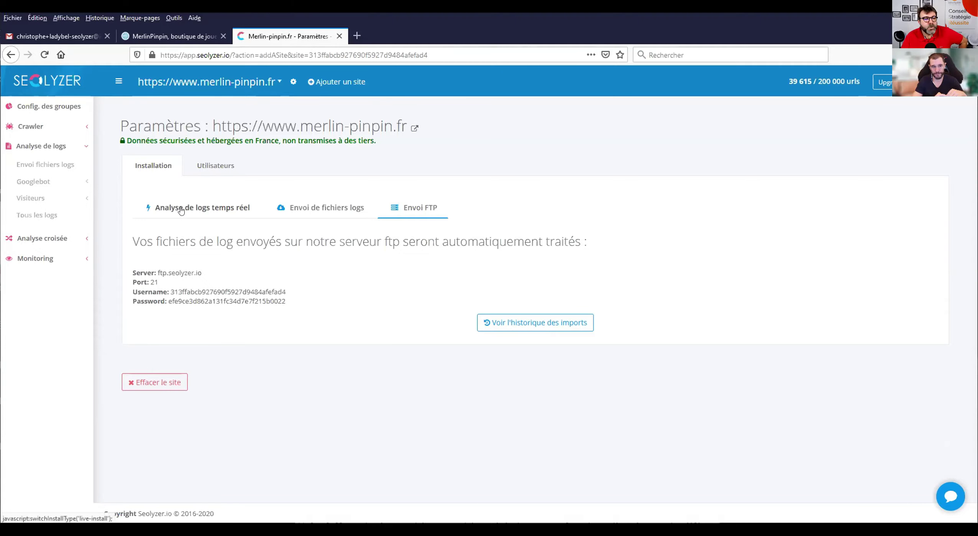
Step: Open the Googlebot crawl volume report and set its period to the last 30 days
click(45, 184)
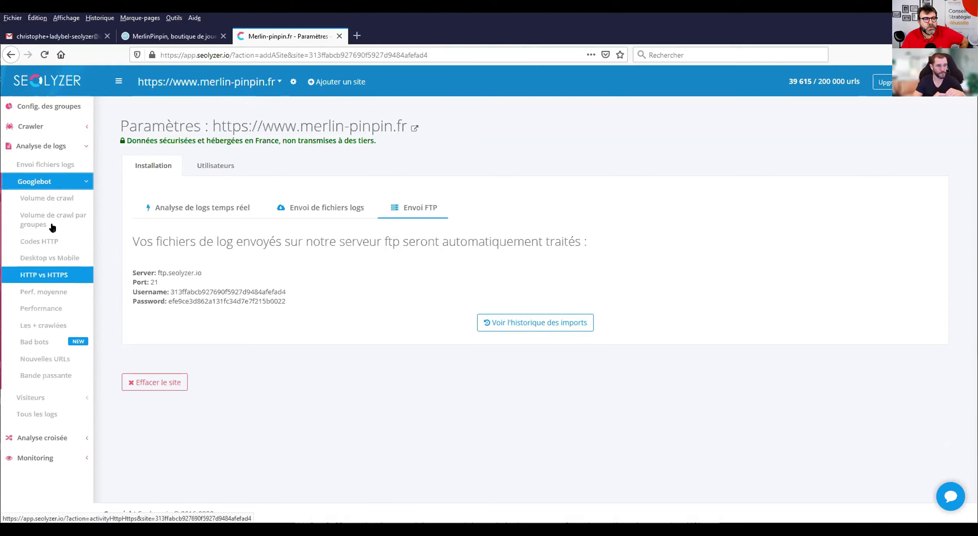
click(39, 201)
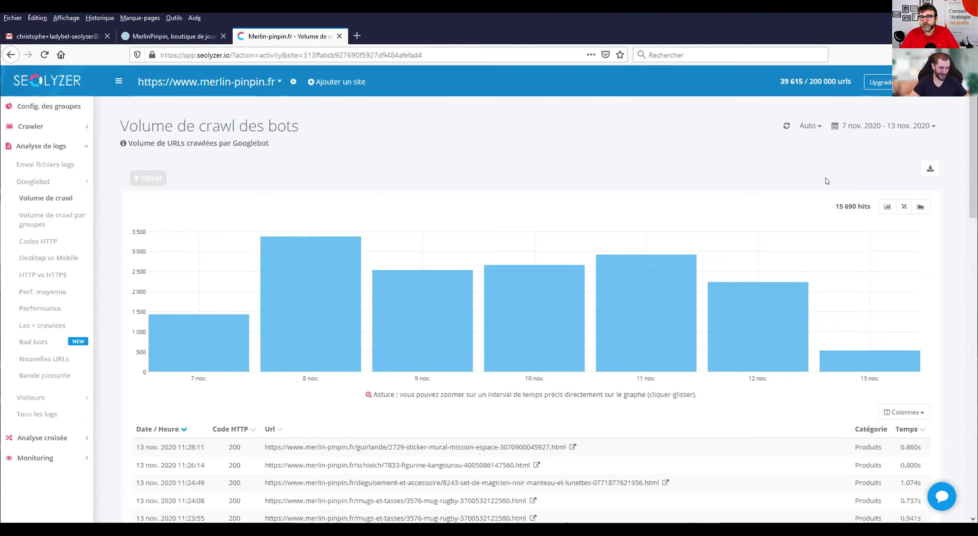
click(931, 126)
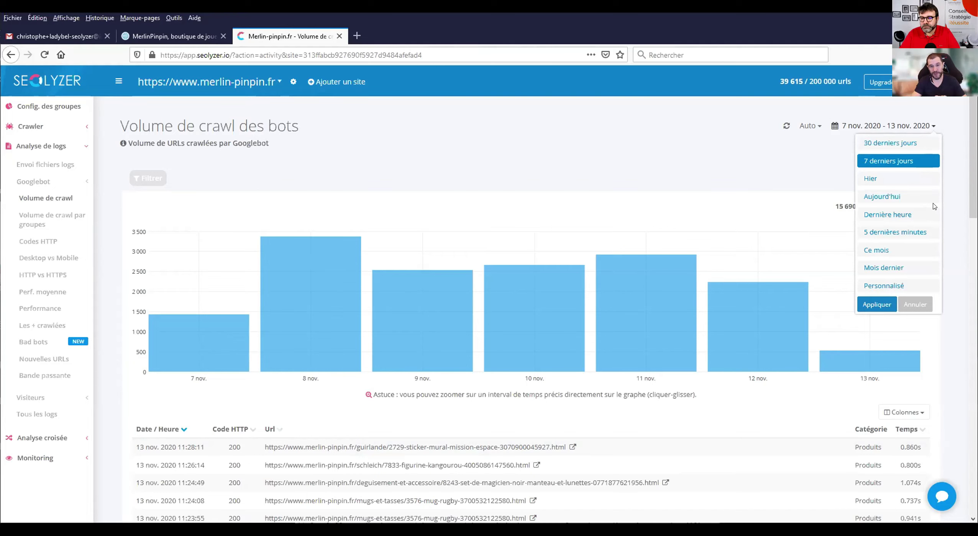
click(895, 146)
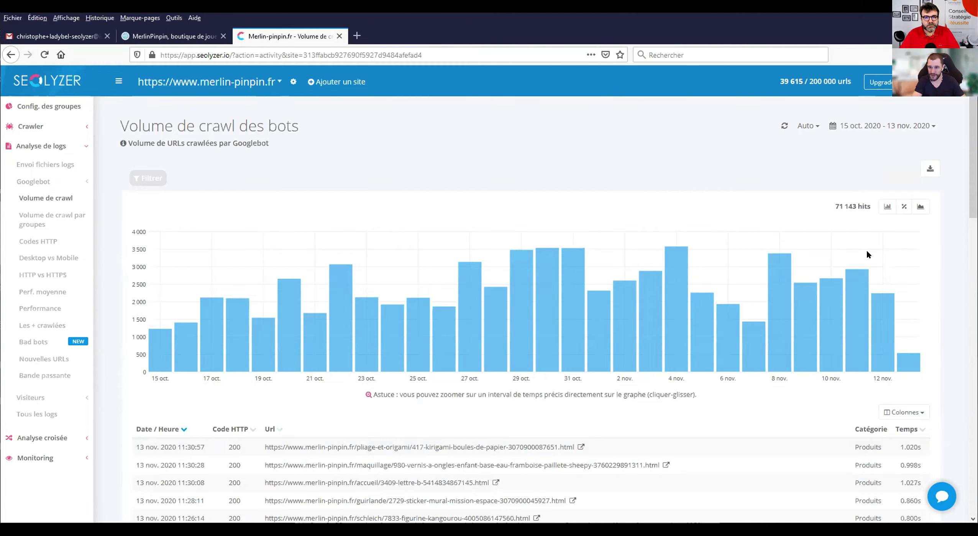
Step: Try to define a custom report period from 1 July 2020 to 31 October 2020
click(913, 127)
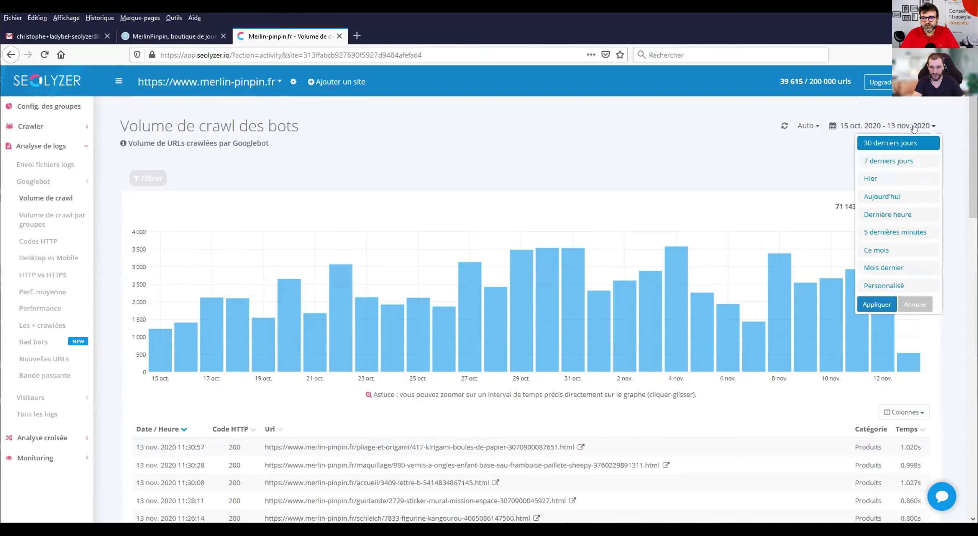
click(903, 285)
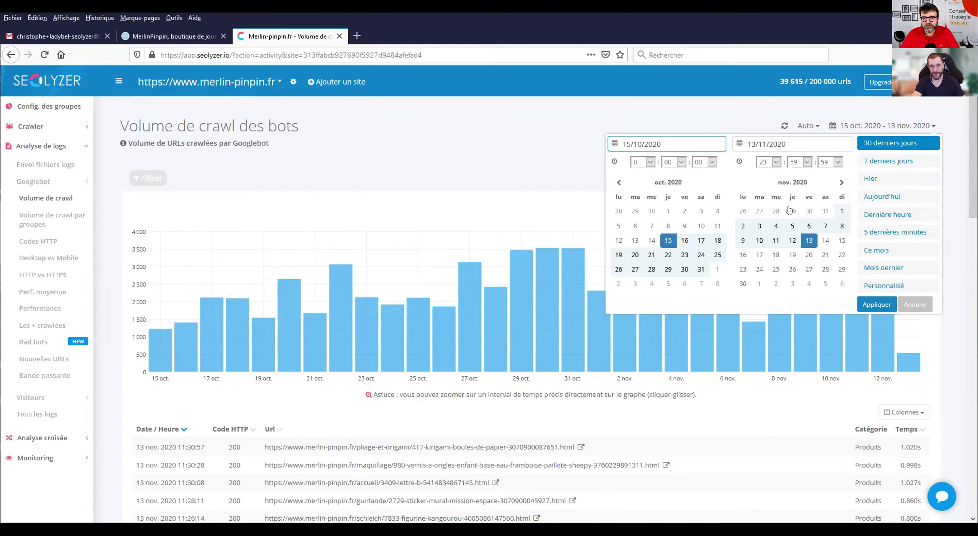
click(618, 183)
click(618, 183)
click(618, 182)
click(649, 211)
click(647, 212)
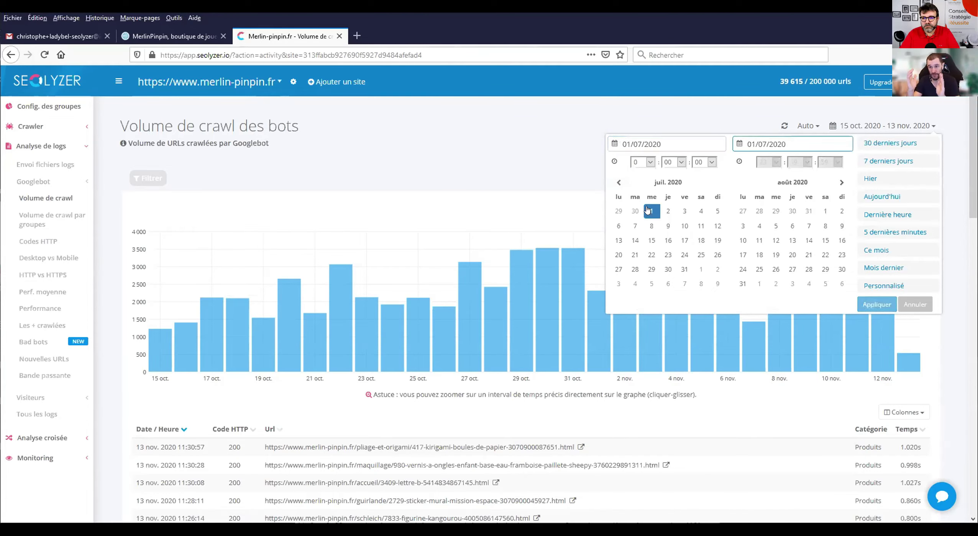
click(840, 184)
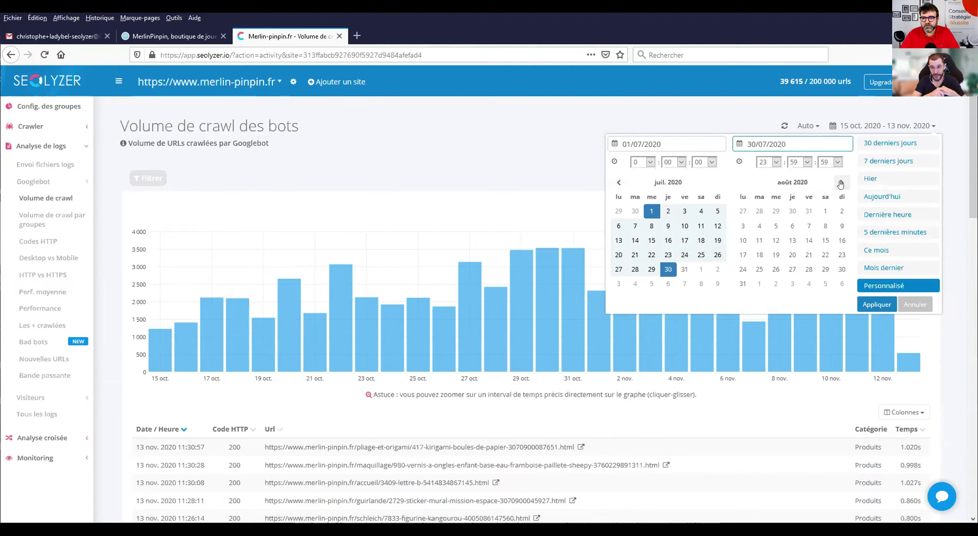
click(840, 183)
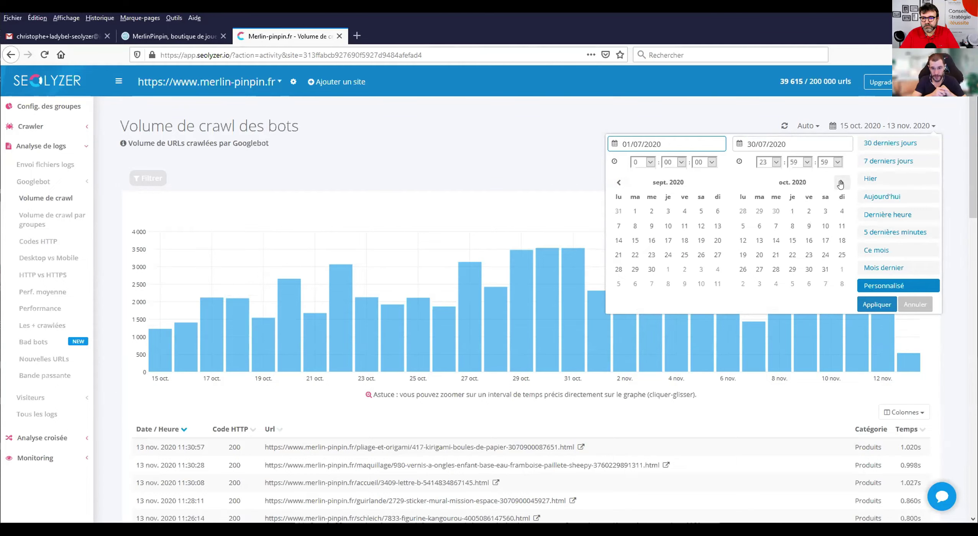
click(825, 269)
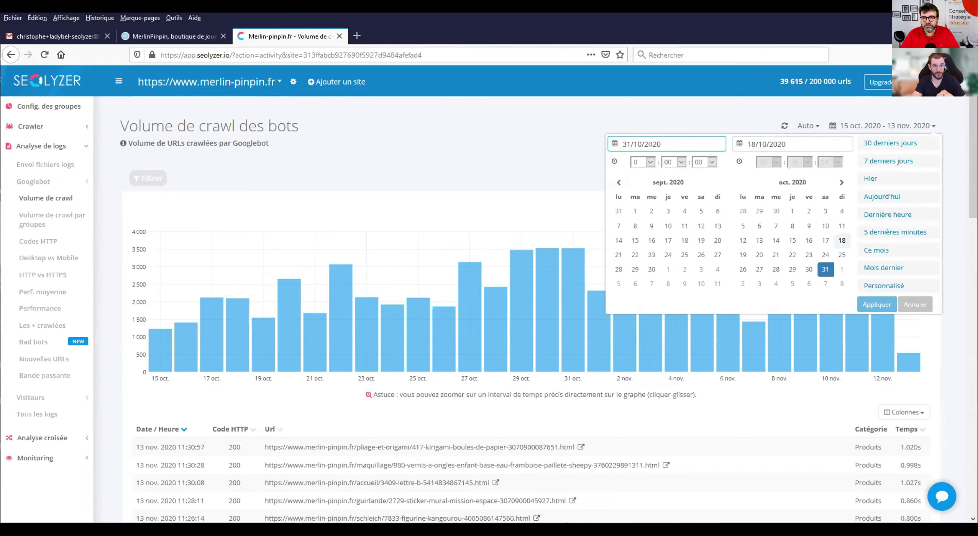
key(Return)
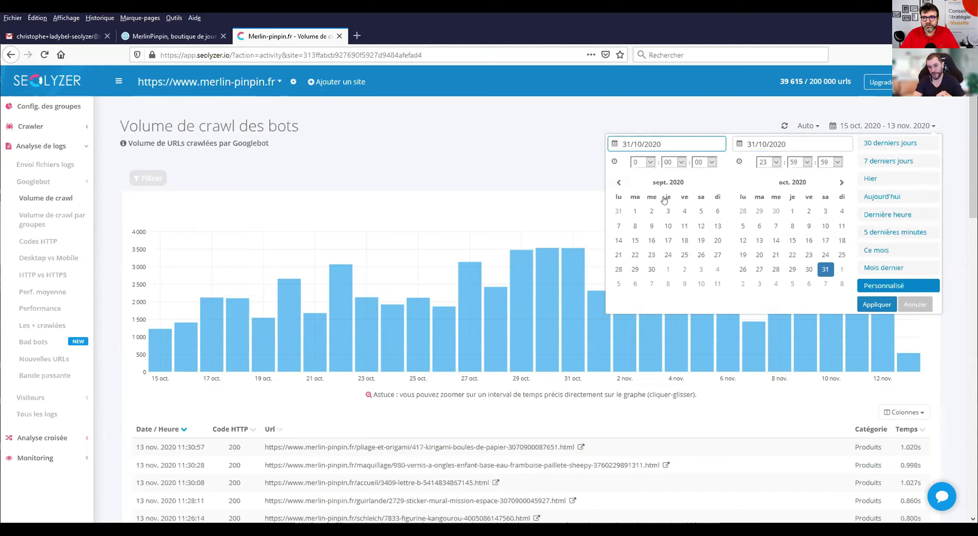
Step: Set the custom report period to 01/09/2020 through 31/10/2020 and apply it to the crawl volume chart
click(636, 212)
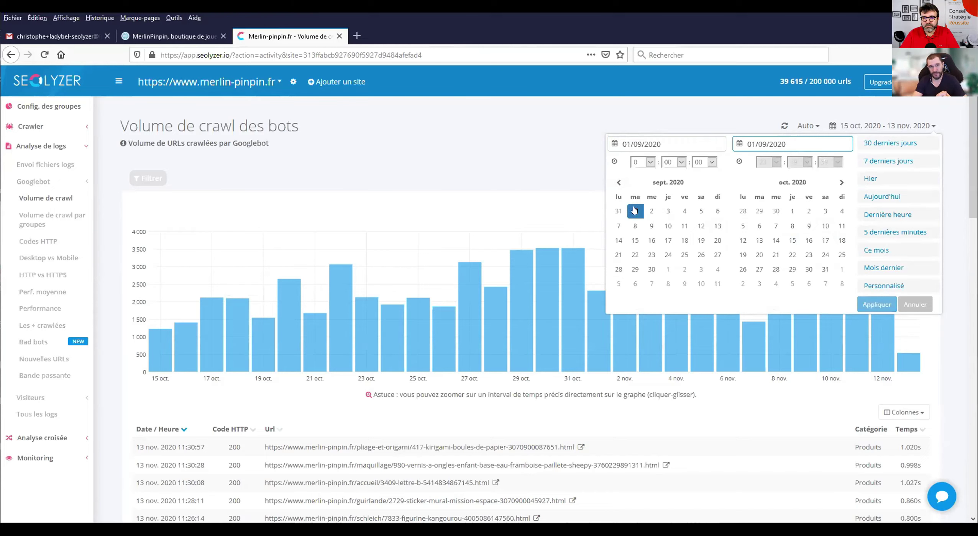
click(808, 211)
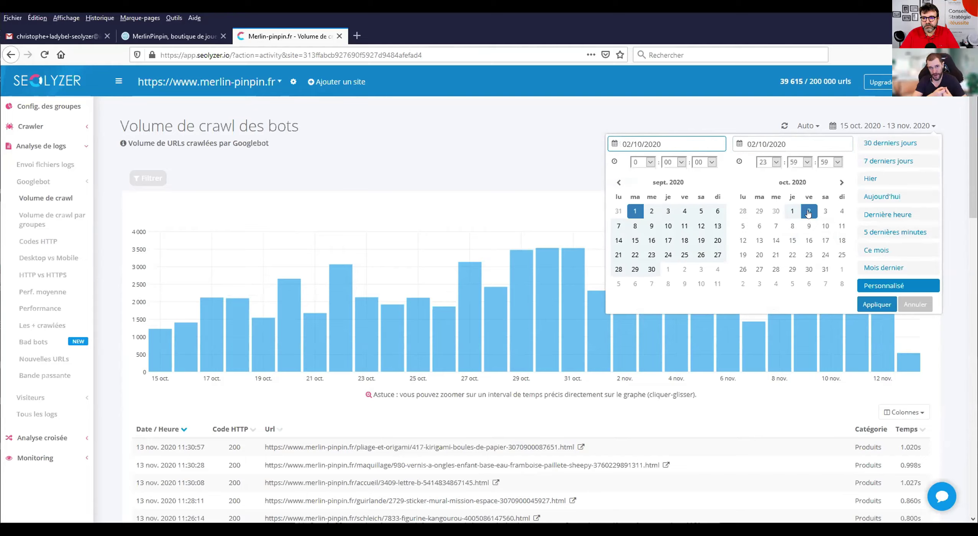
click(824, 269)
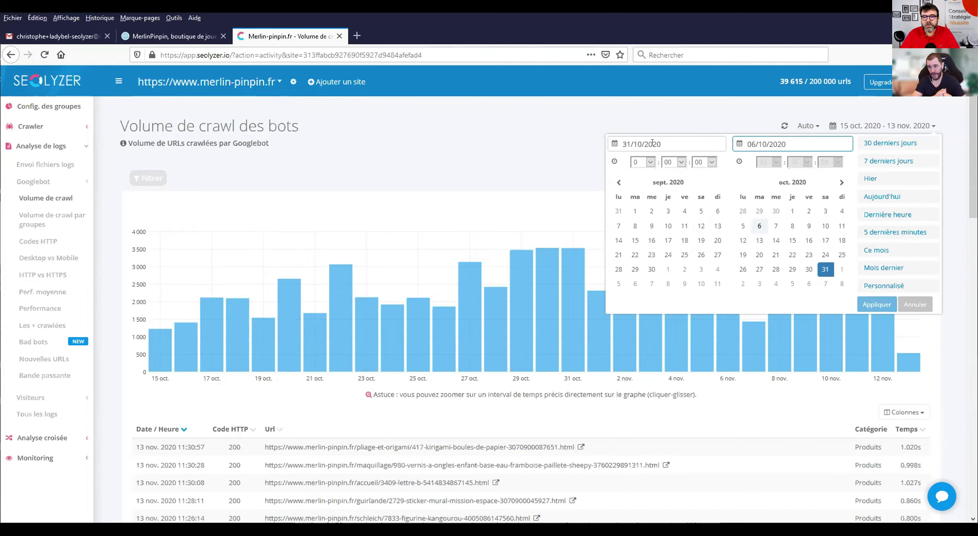
click(635, 211)
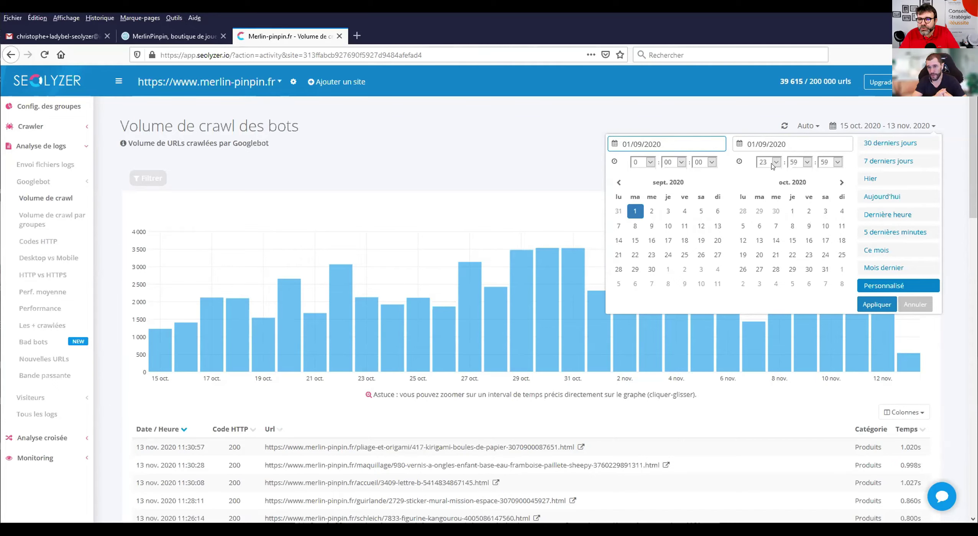
click(778, 143)
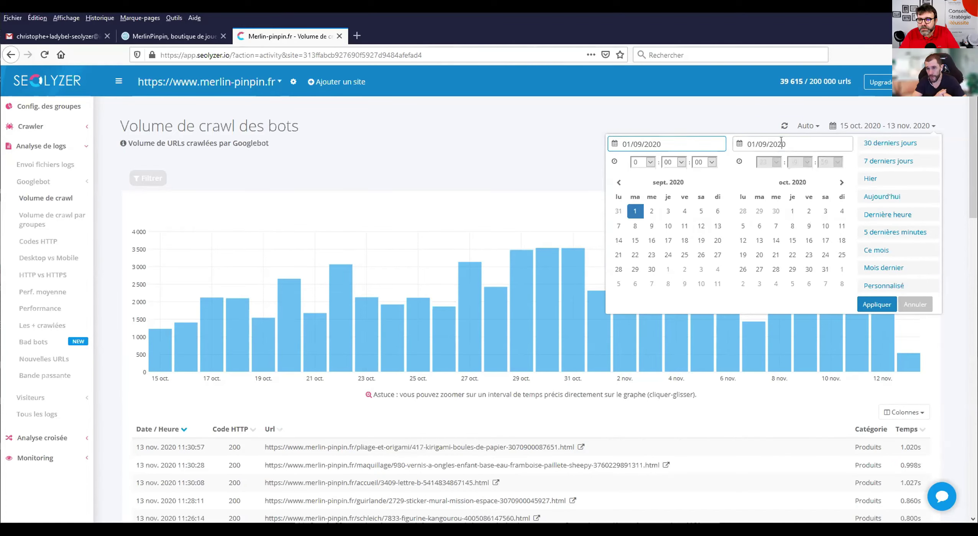
click(825, 270)
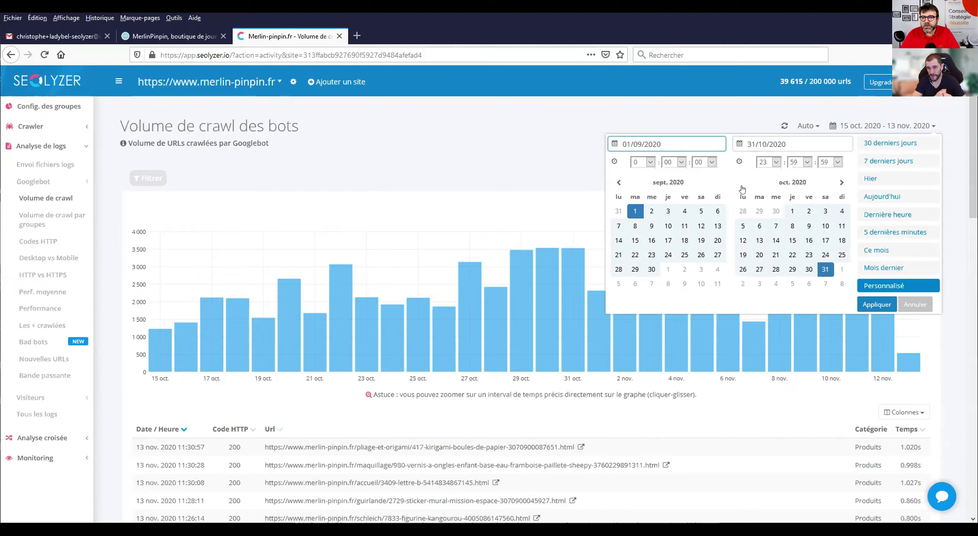
click(880, 305)
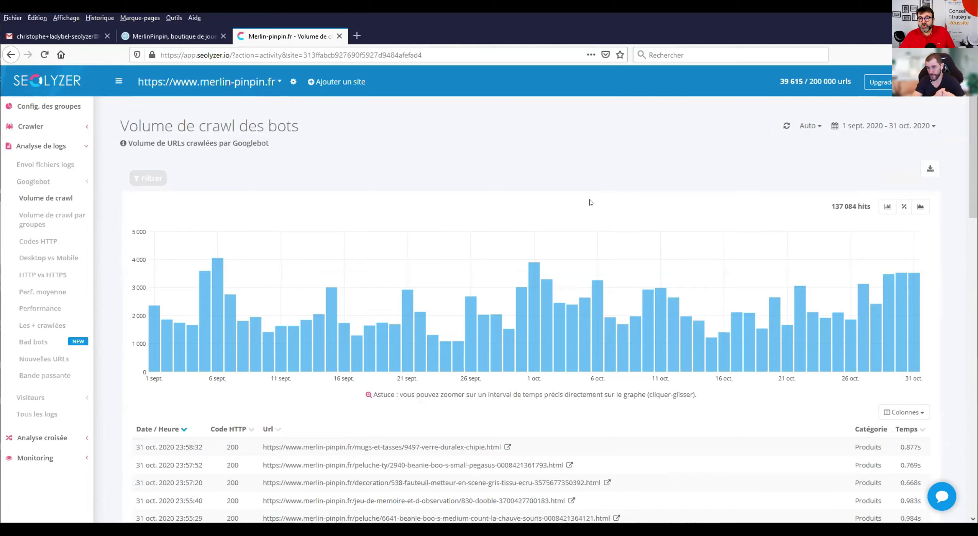
Step: Reopen the report's period settings and set the custom period's start date to 01/07/2020
click(922, 128)
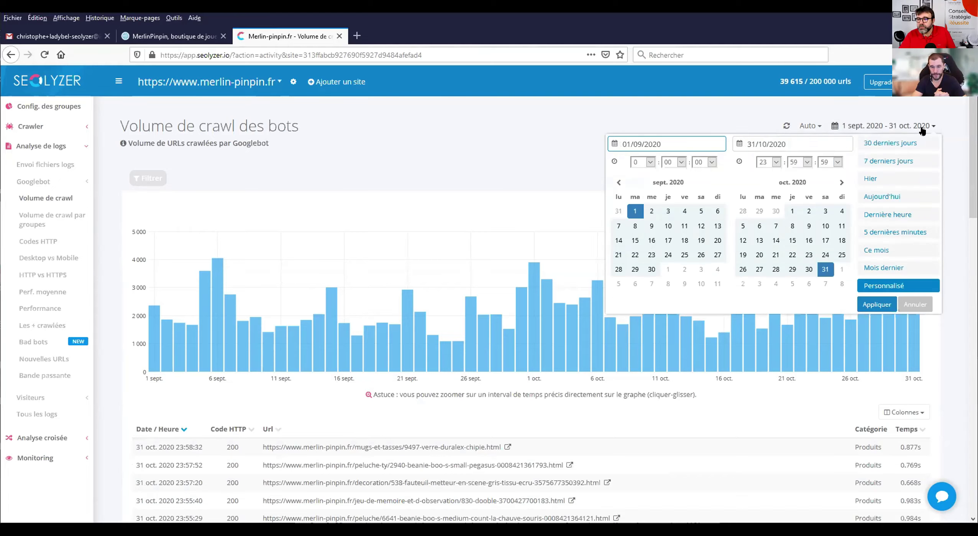
click(617, 183)
click(617, 183)
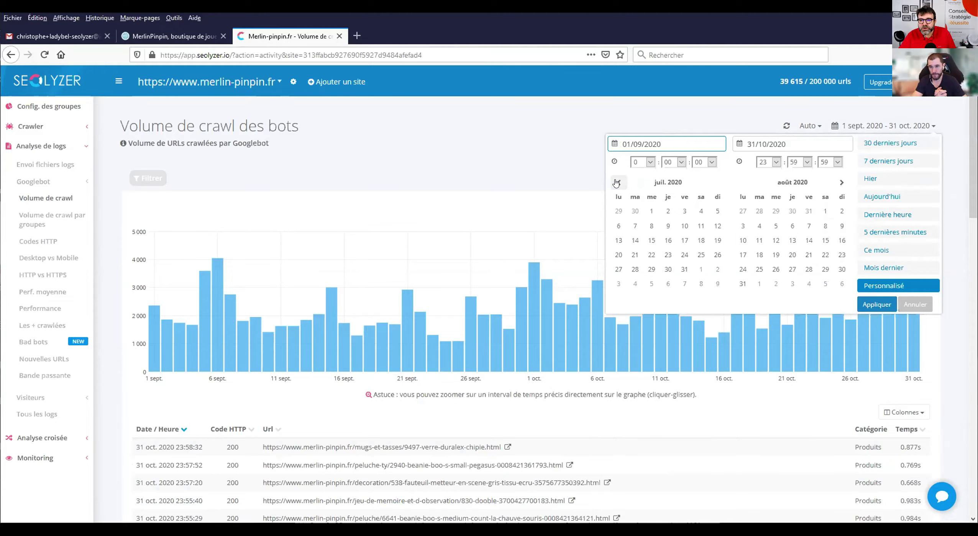
click(651, 211)
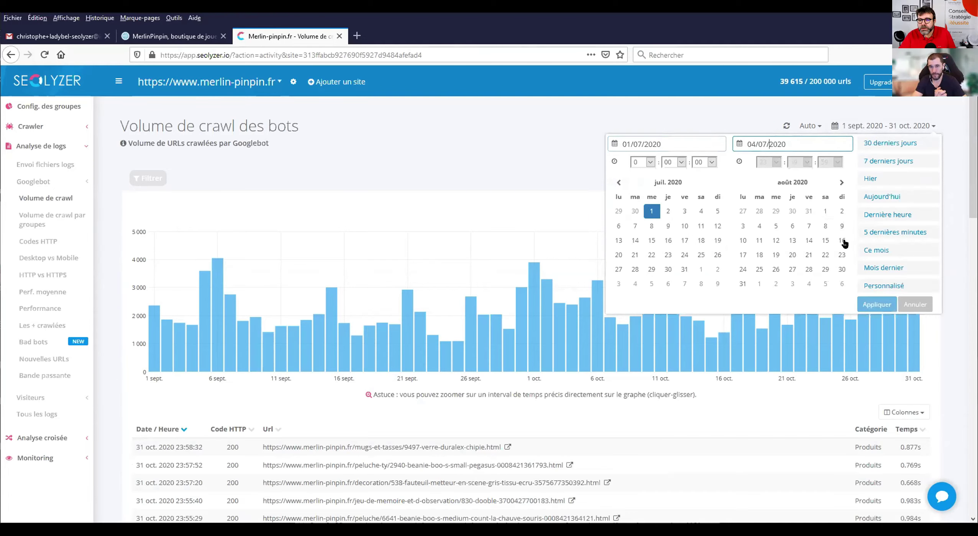
Step: Try to pick 31 October 2020 as the end date of the custom period that starts on 01/07/2020
click(841, 183)
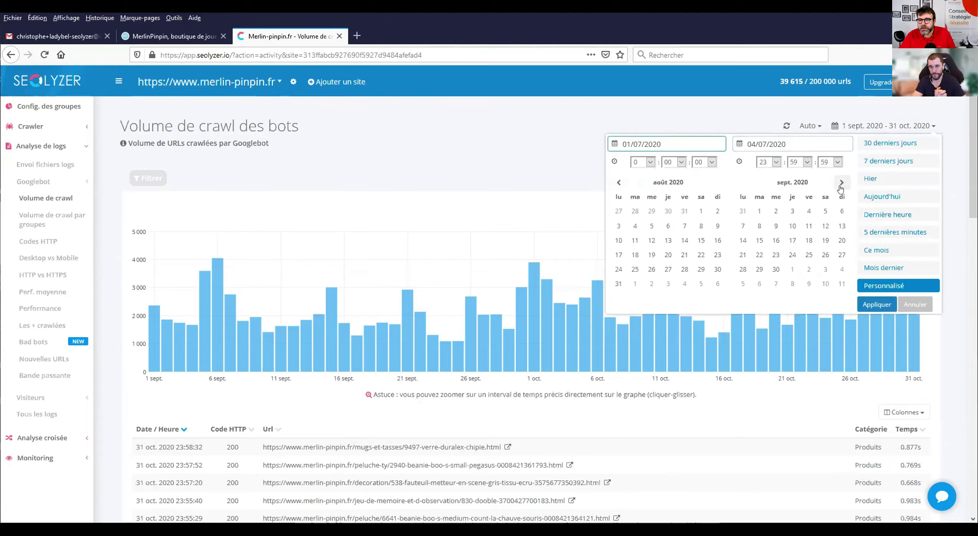
click(841, 183)
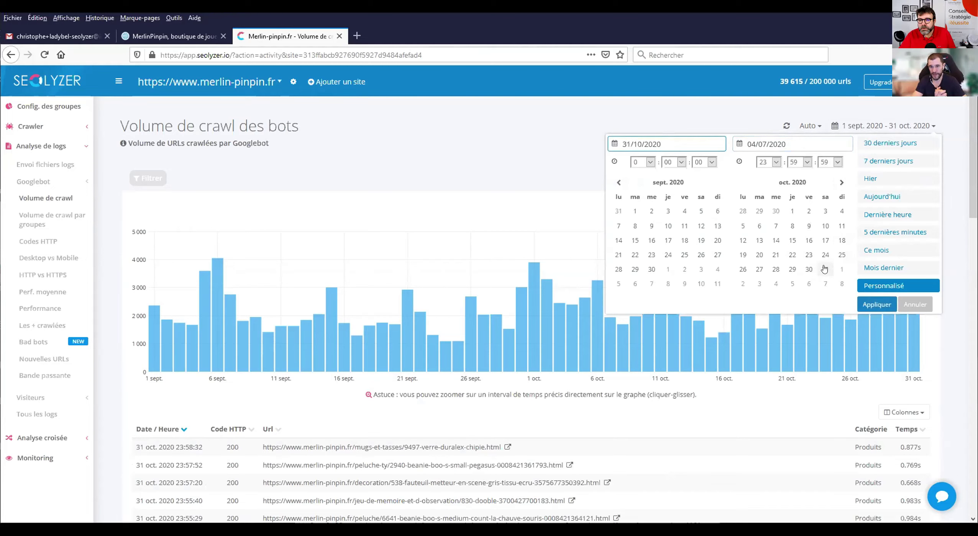
click(620, 183)
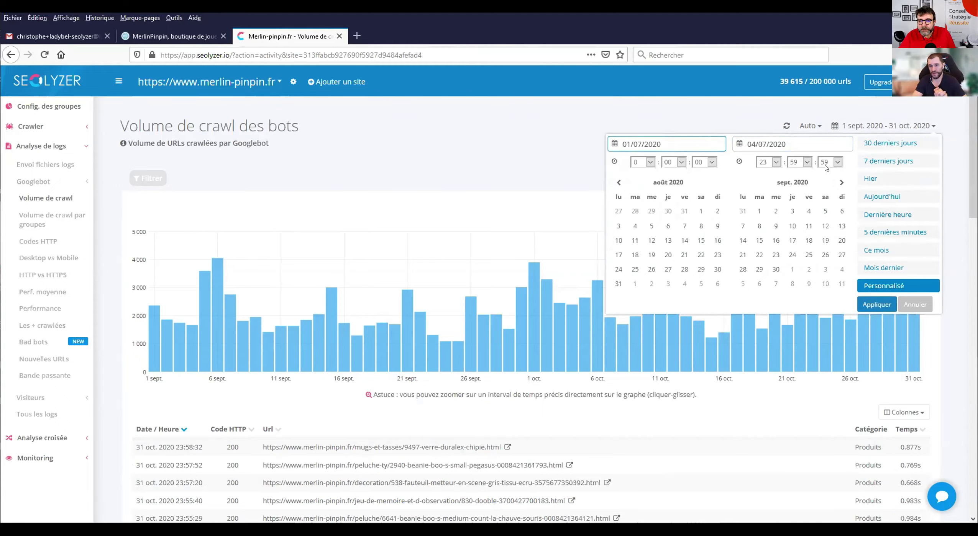
click(798, 143)
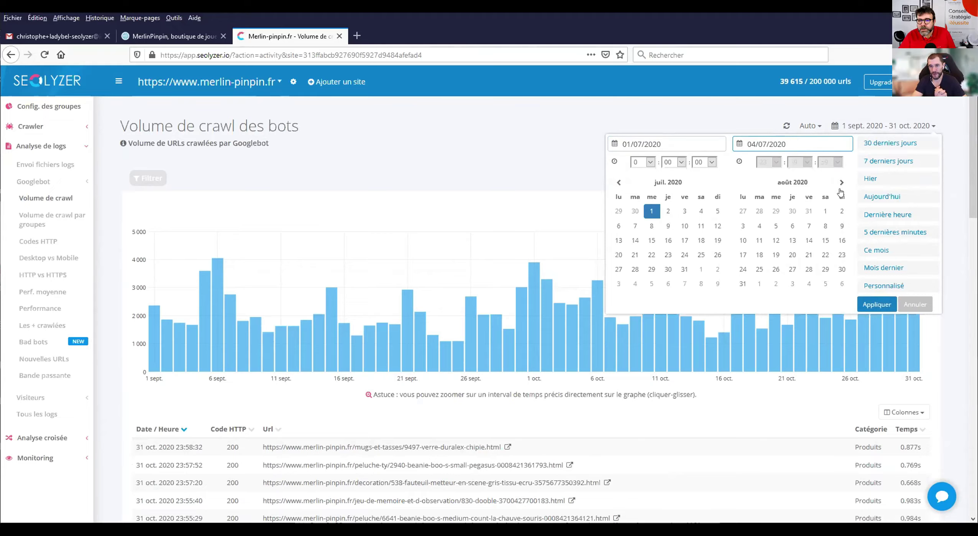
key(Return)
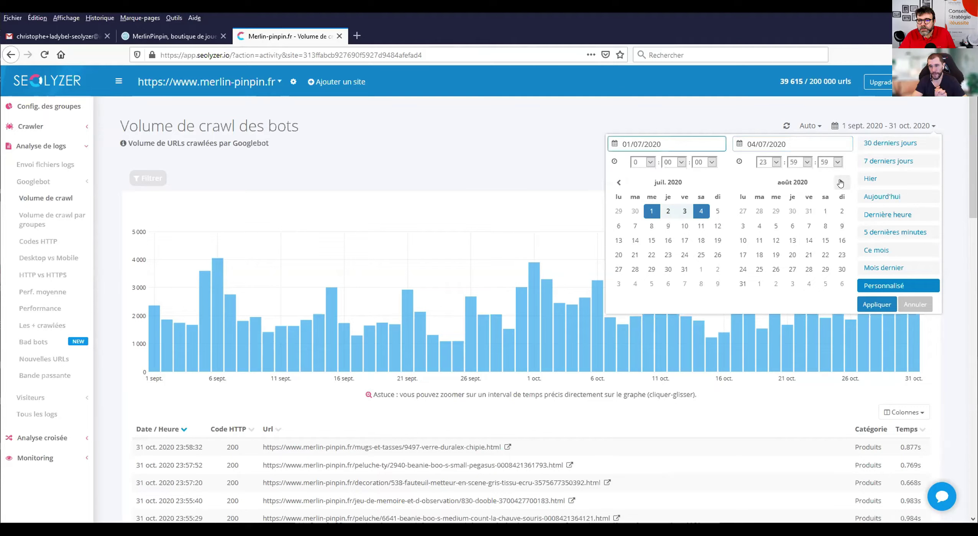
click(840, 183)
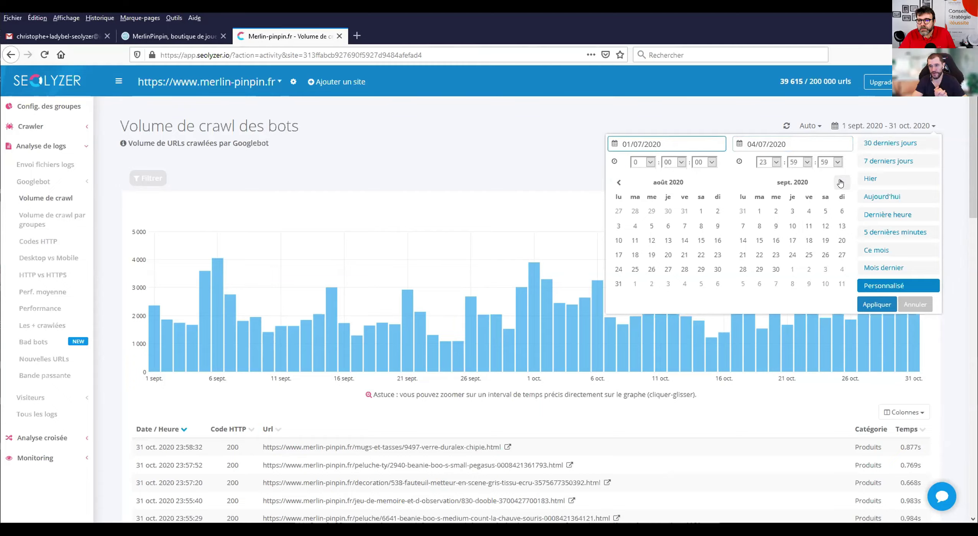
click(840, 183)
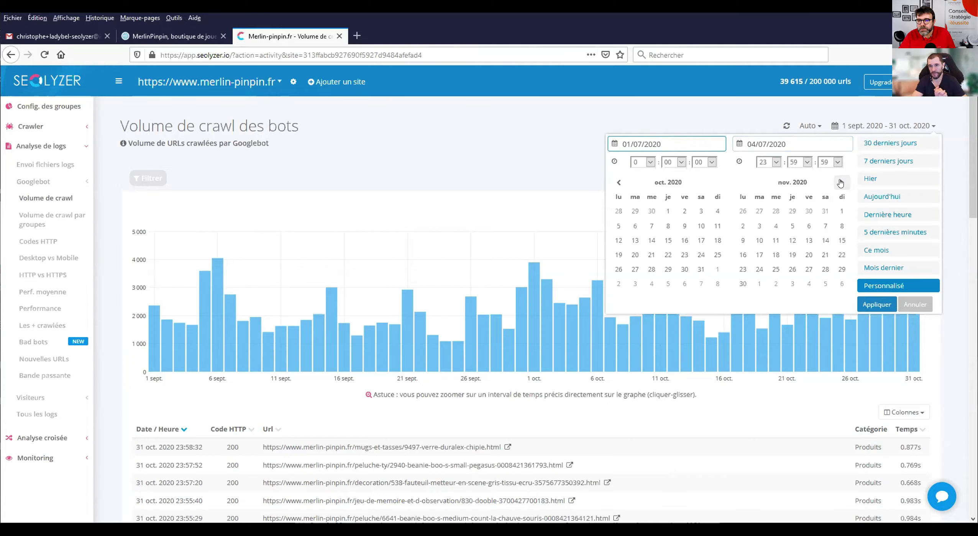
Step: Set the end date of the custom period to 31/07/2020
click(803, 146)
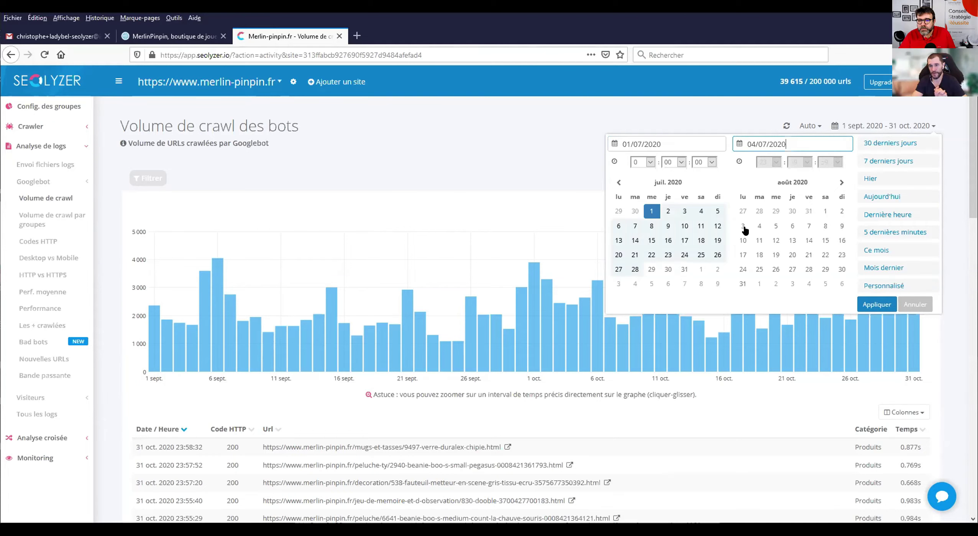
click(684, 270)
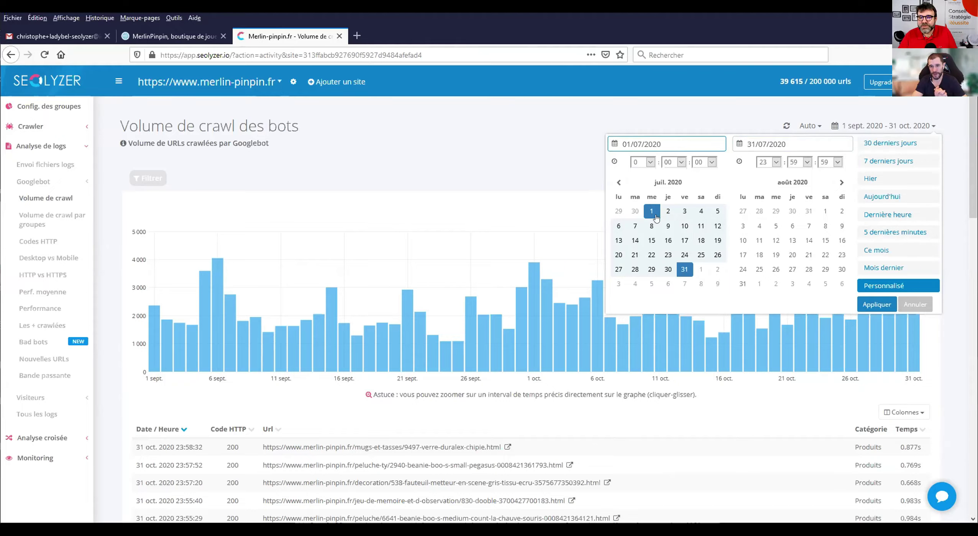
click(684, 270)
Step: Set the custom report period to 01/07/2020 through 31/10/2020 and apply it to the crawl volume chart
click(652, 211)
double_click(776, 141)
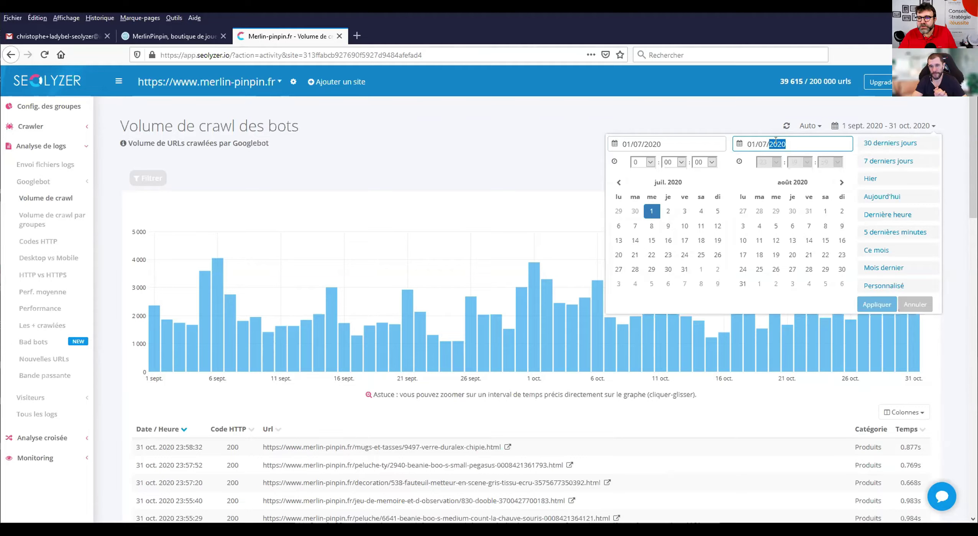
click(841, 183)
click(841, 182)
click(841, 183)
click(796, 144)
key(ctrl+a)
text(31/10/2020)
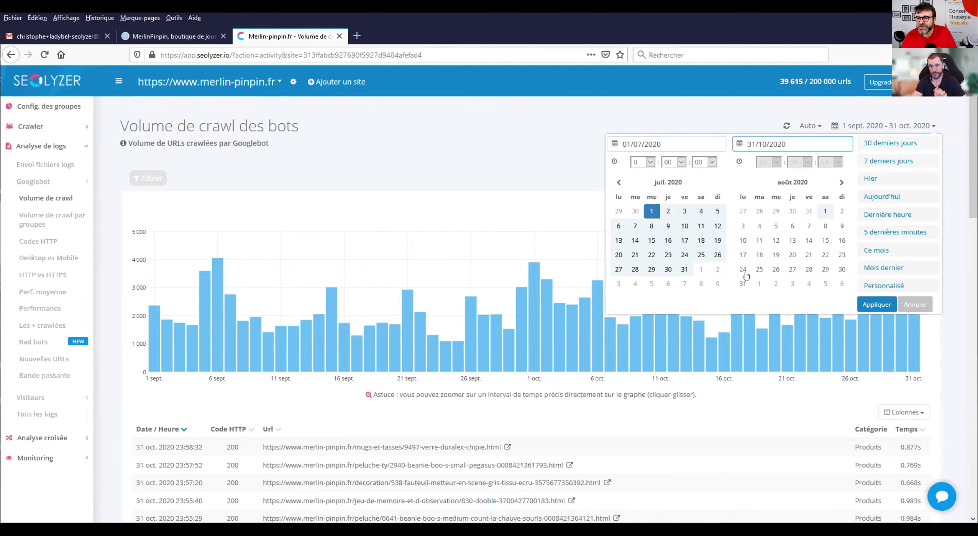
click(877, 304)
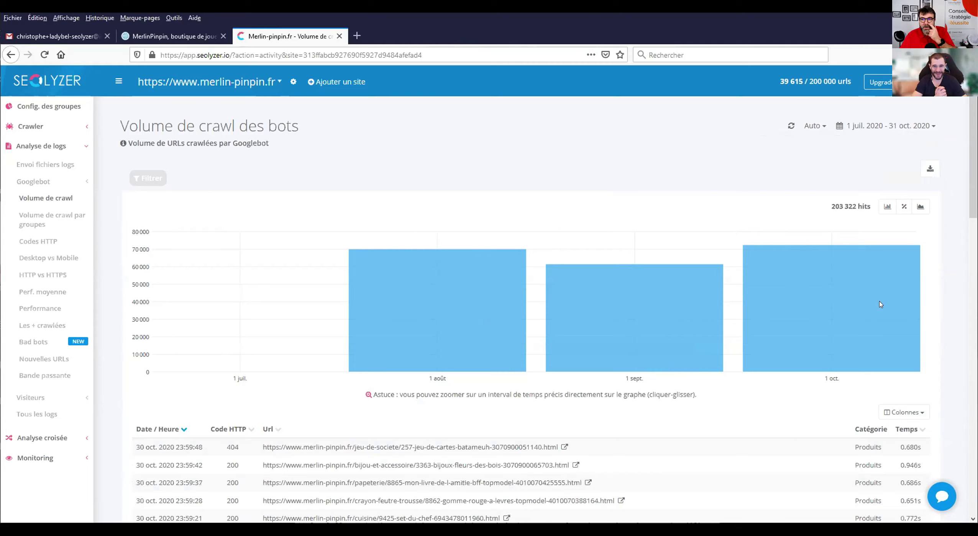
mouse_move(450, 286)
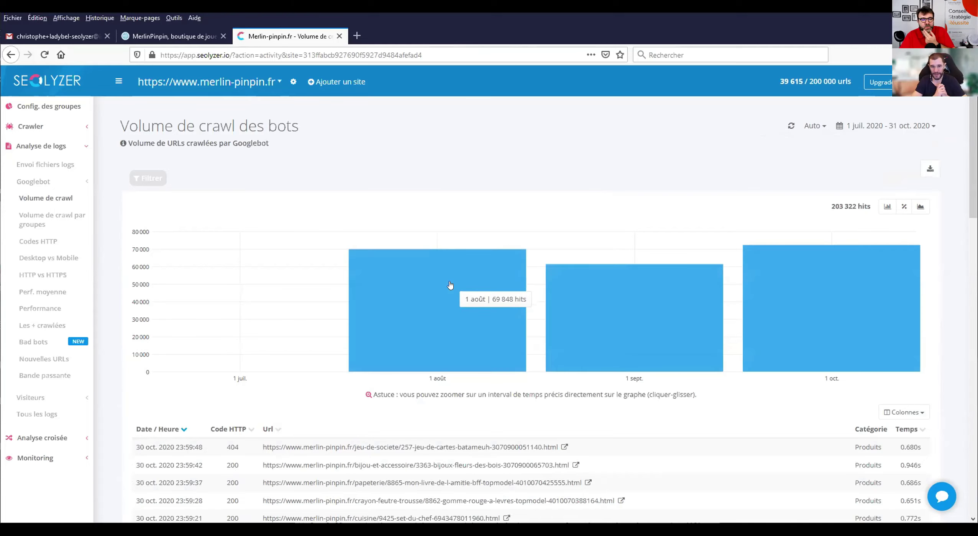
click(893, 127)
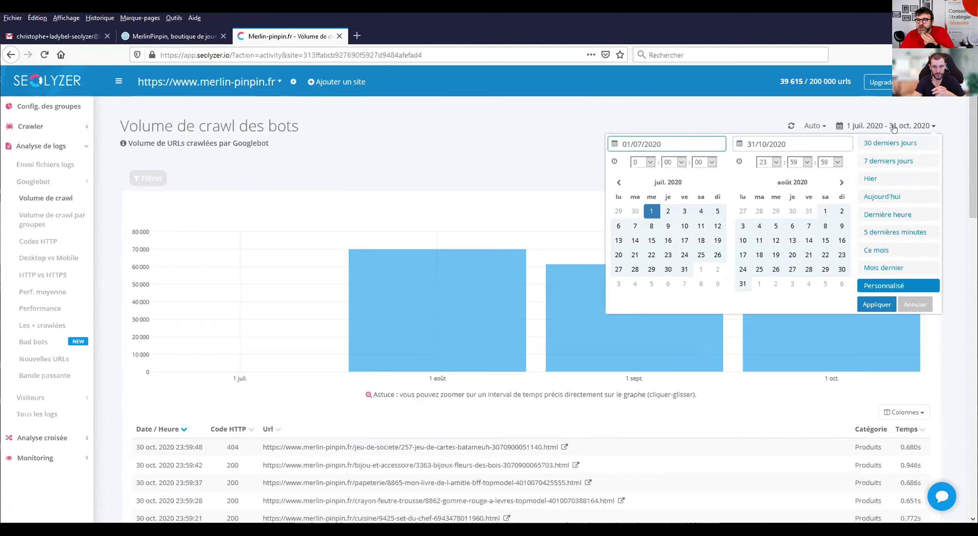
click(751, 119)
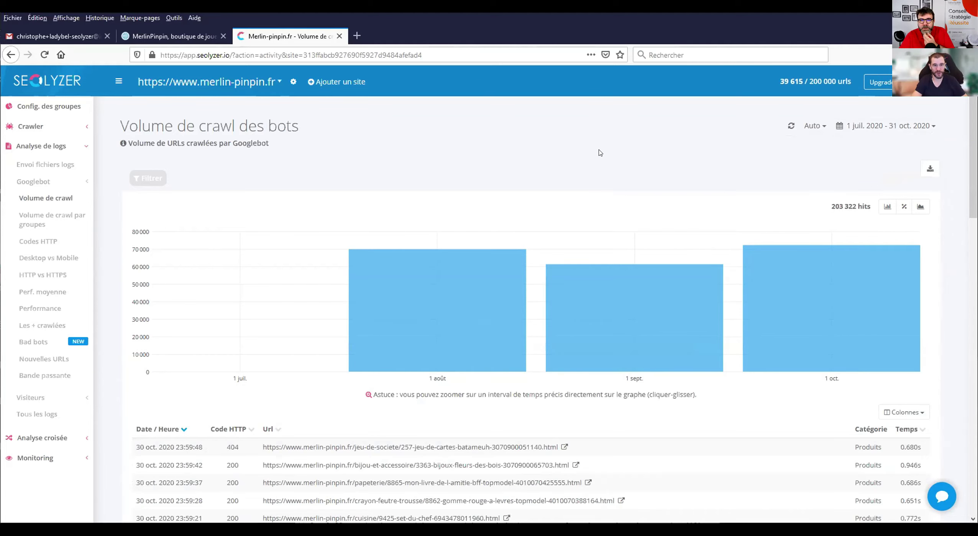
Step: Zoom the crawl volume chart to the interval from 1 August to 31 October 2020 and inspect the early August bars
drag(829, 379, 946, 387)
drag(410, 285, 950, 297)
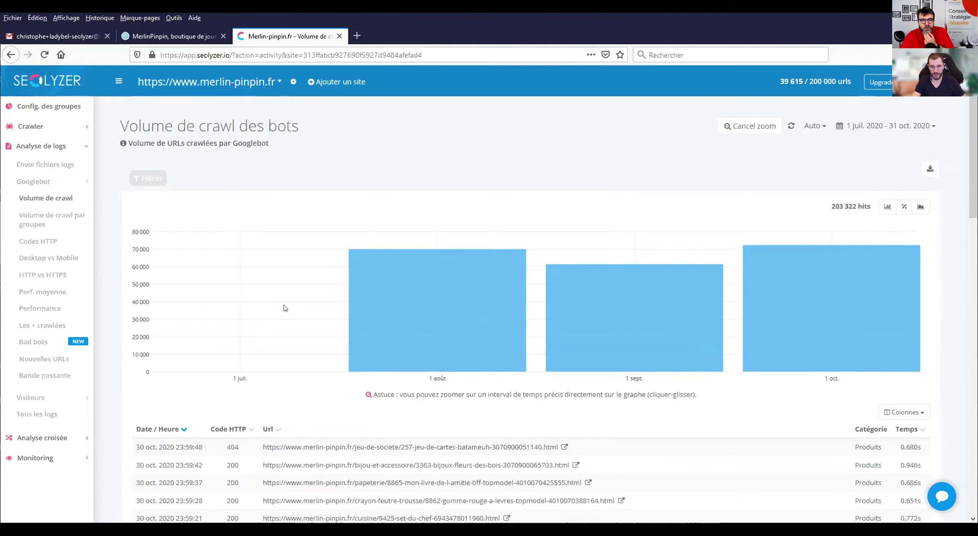
drag(324, 302, 954, 305)
drag(160, 289, 930, 313)
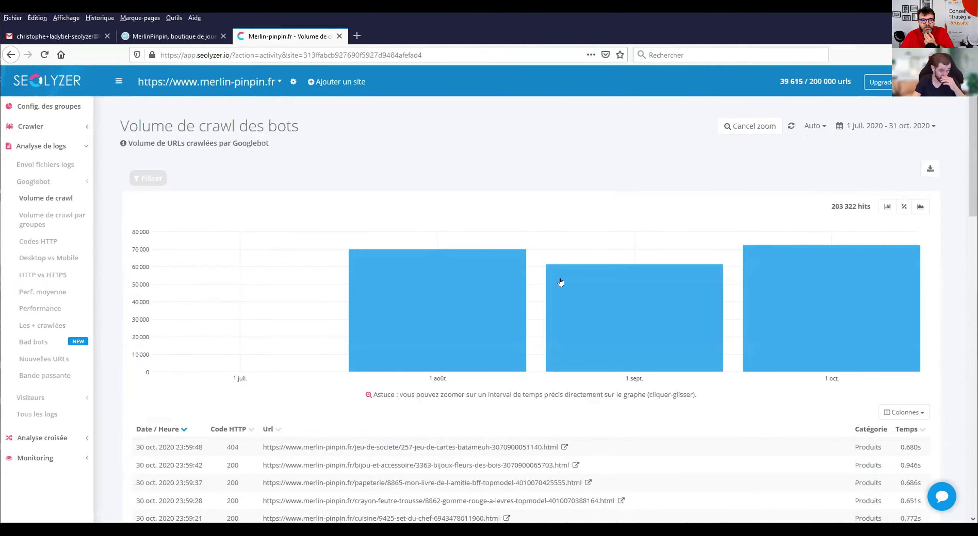
drag(349, 298, 915, 329)
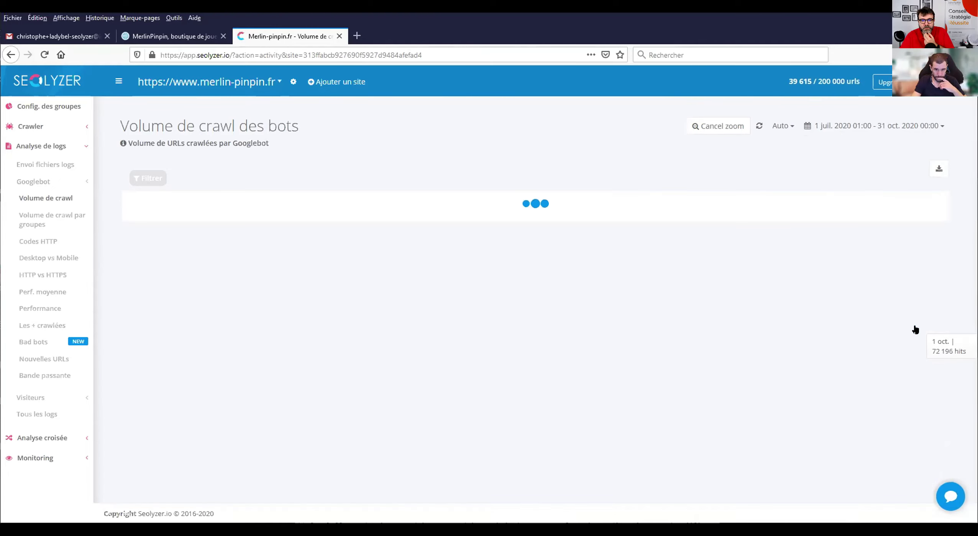
mouse_move(915, 330)
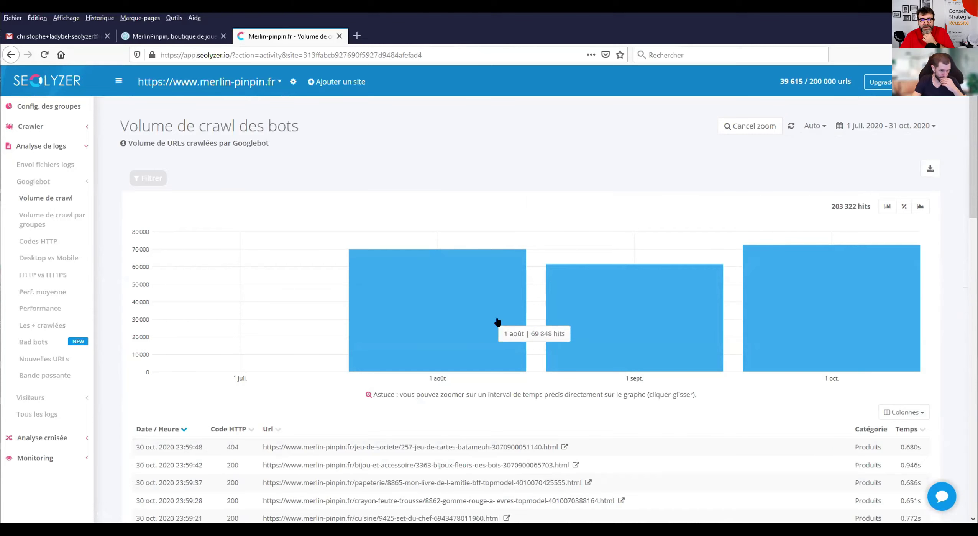
drag(558, 330, 908, 350)
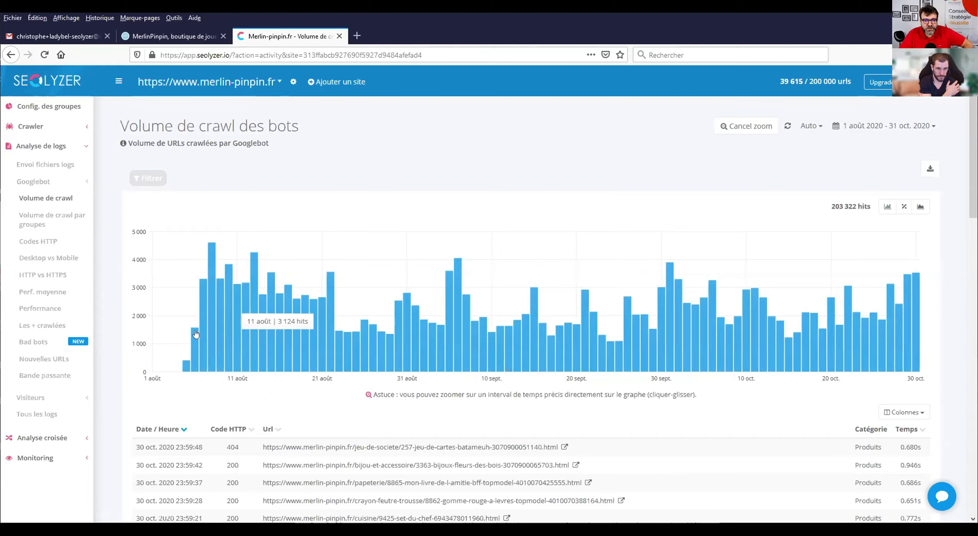
mouse_move(206, 255)
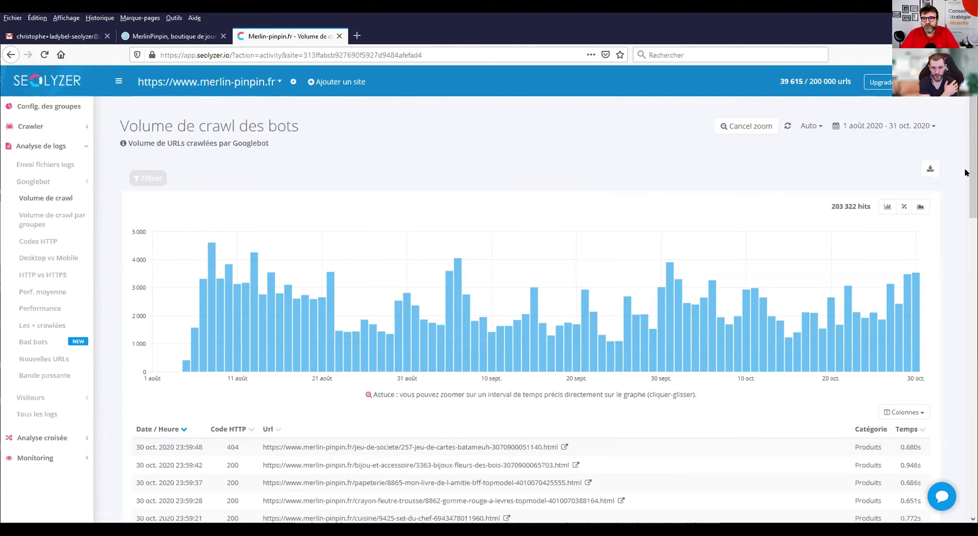
Step: Set the crawl volume report's period to the last 30 days
click(920, 126)
click(886, 141)
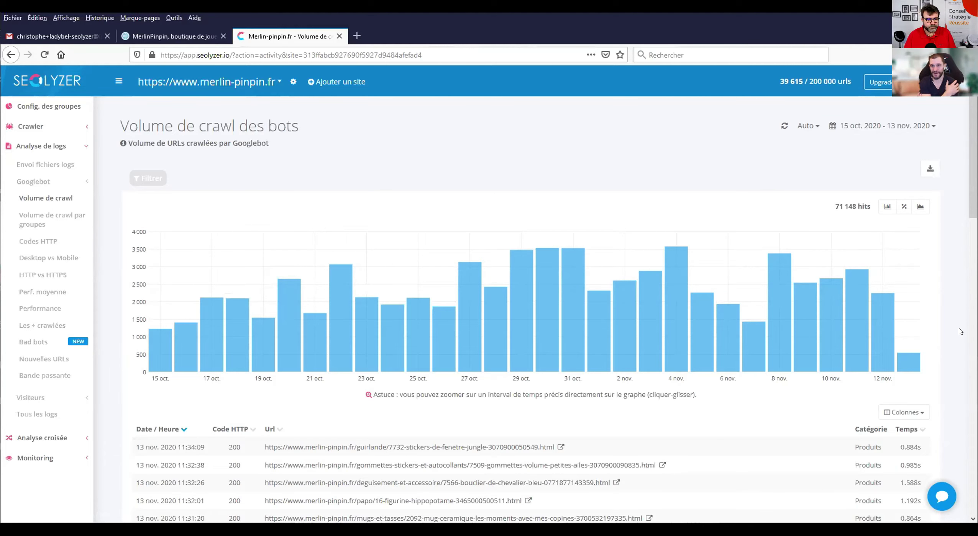
Step: Examine the list of URLs crawled by Googlebot below the chart, including dates, HTTP codes, categories and response times
scroll(334, 338, down, 3)
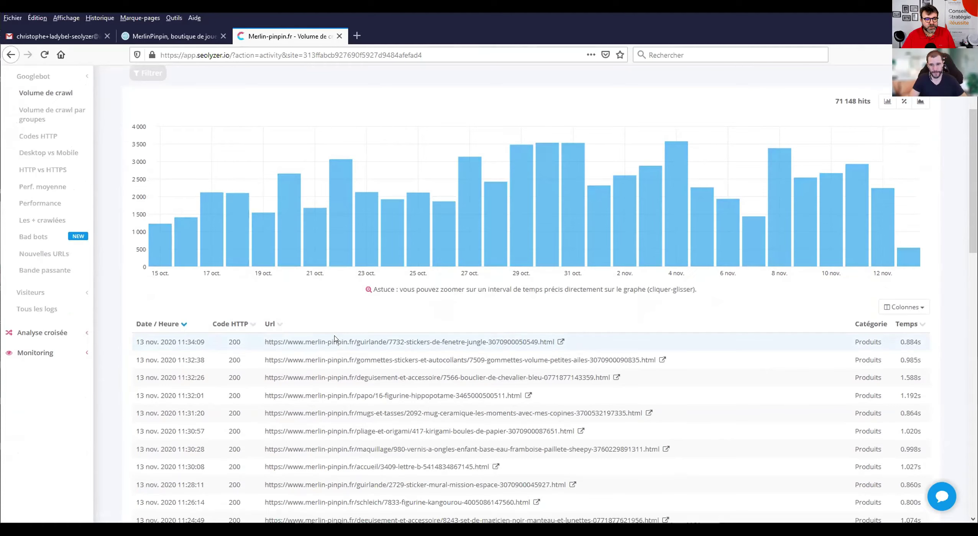
scroll(334, 339, down, 1)
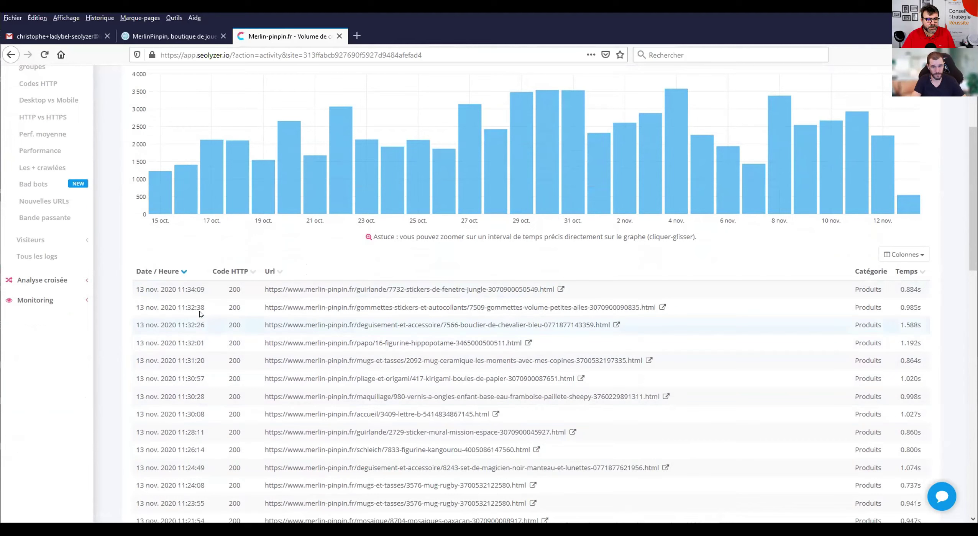
scroll(461, 309, down, 1)
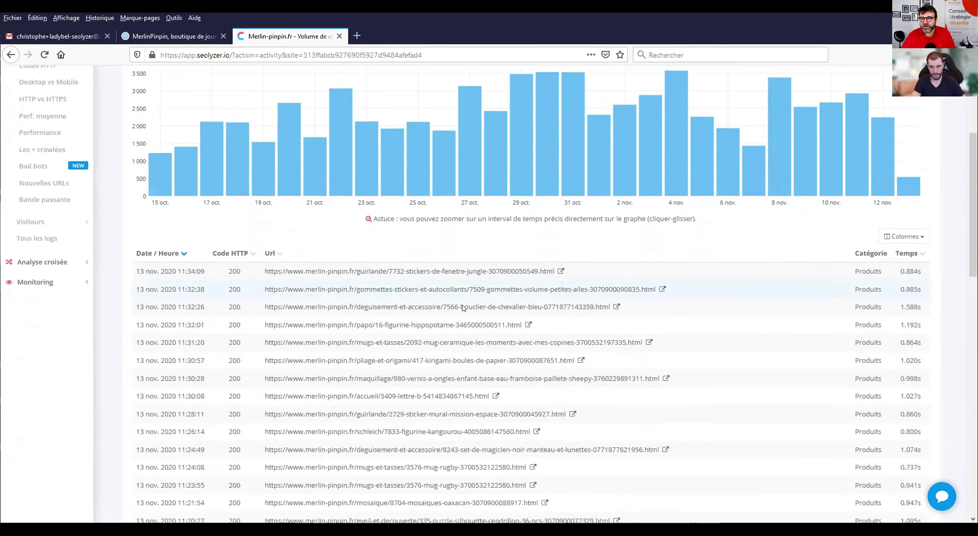
scroll(462, 310, down, 3)
scroll(461, 309, up, 9)
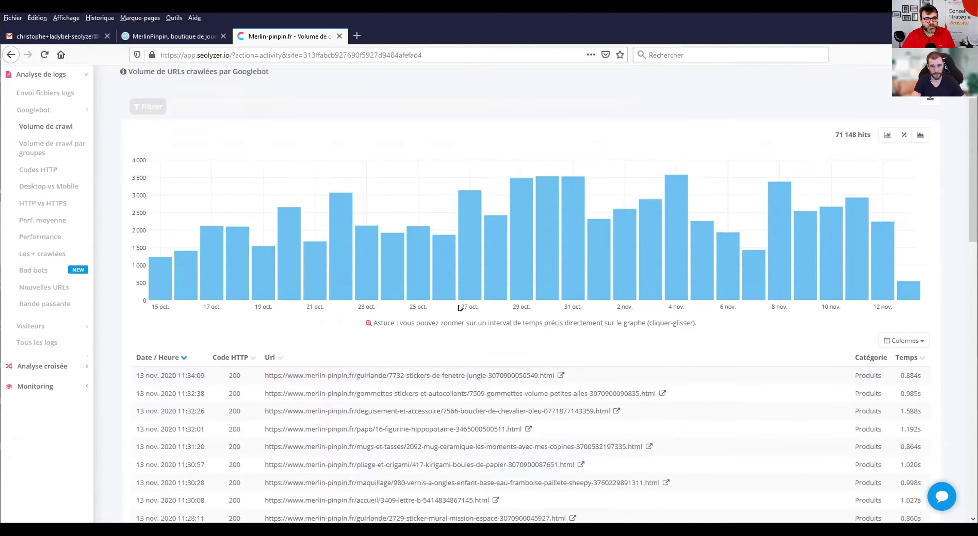
scroll(459, 308, up, 4)
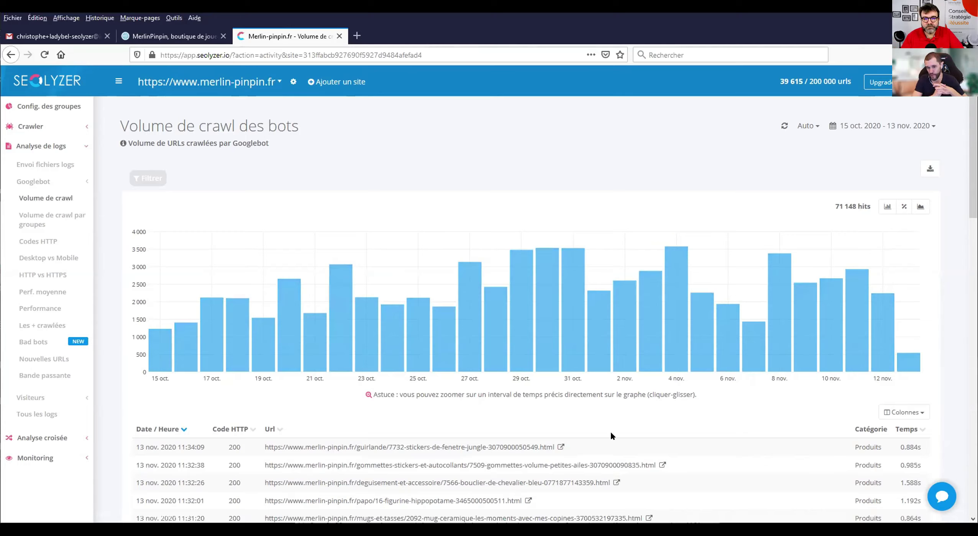
scroll(610, 431, down, 1)
scroll(610, 432, down, 7)
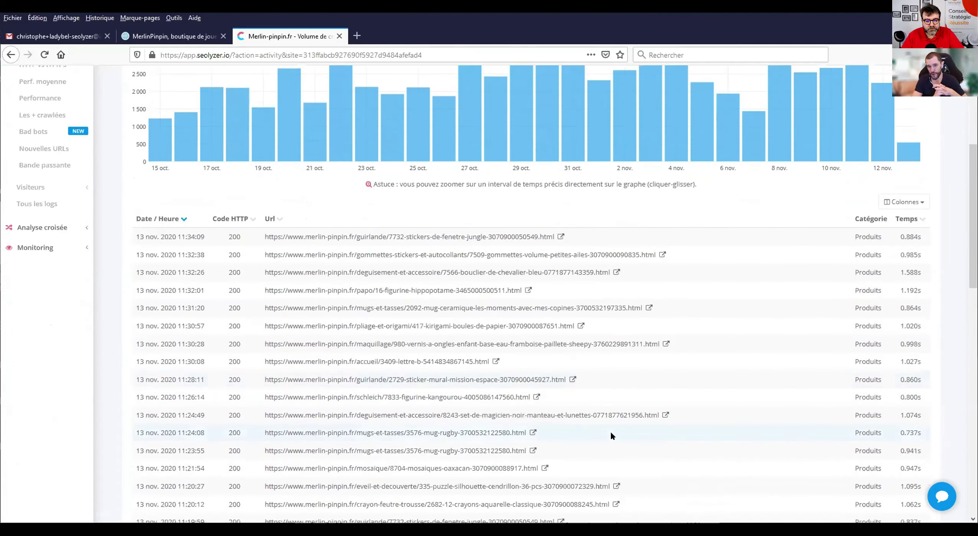
scroll(611, 432, down, 5)
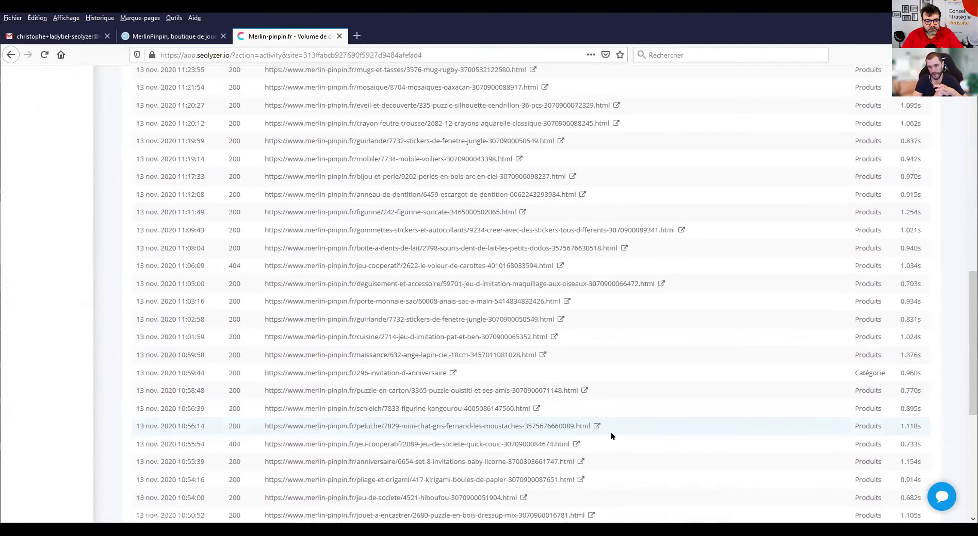
scroll(610, 436, down, 3)
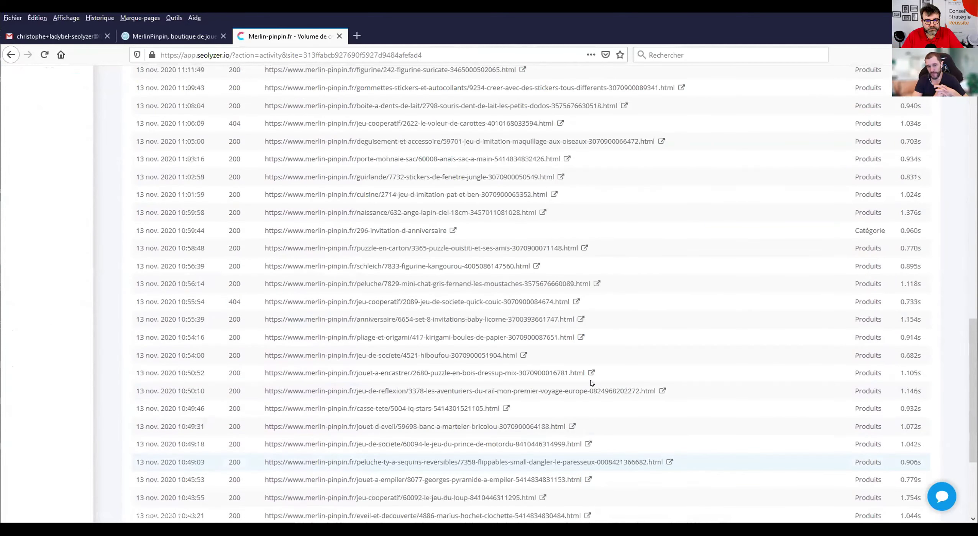
scroll(591, 383, up, 14)
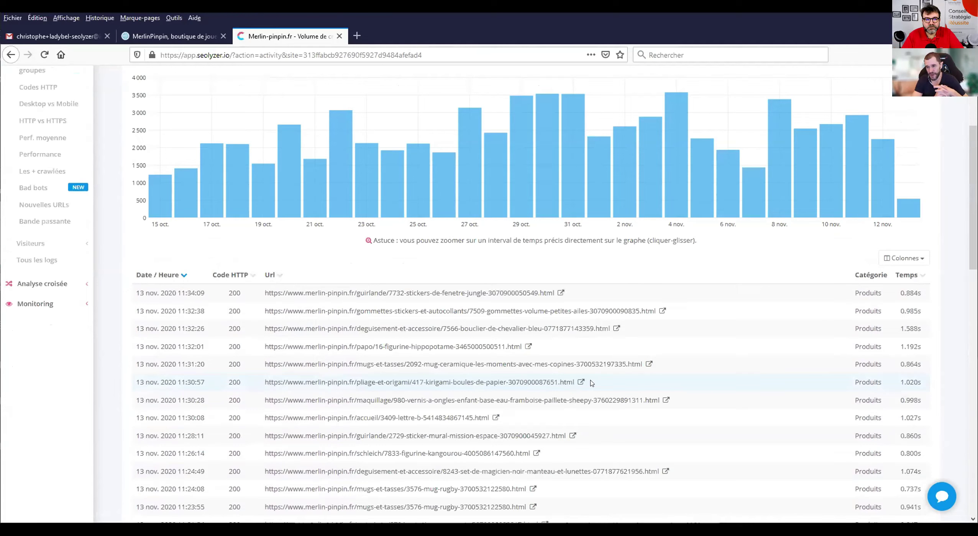
scroll(55, 229, down, 1)
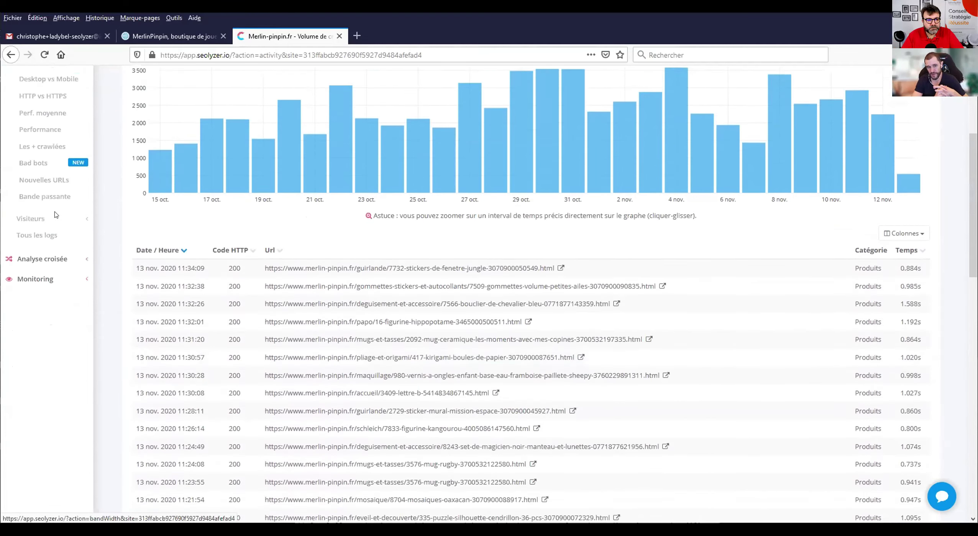
Step: Open the report of Googlebot's crawl volume by page group for the same period
scroll(55, 214, up, 4)
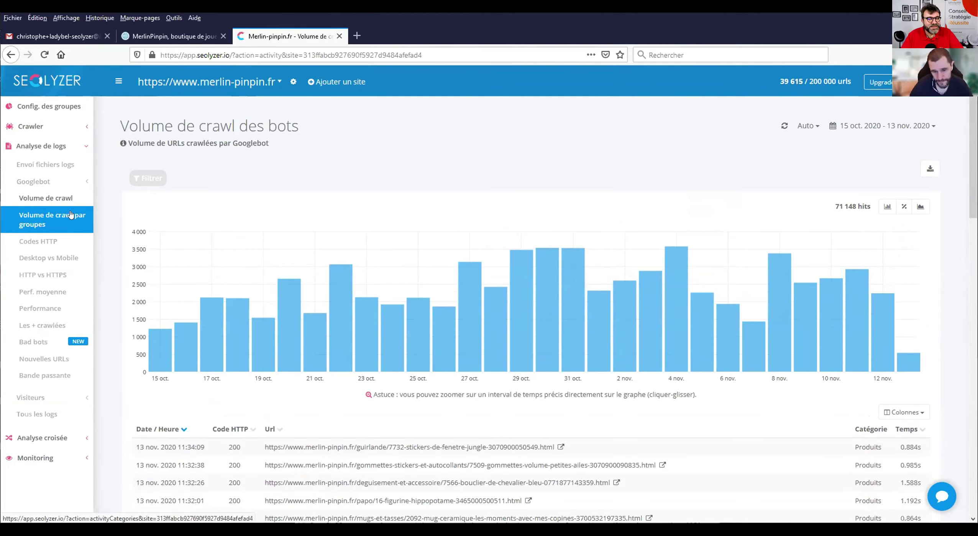
mouse_move(328, 310)
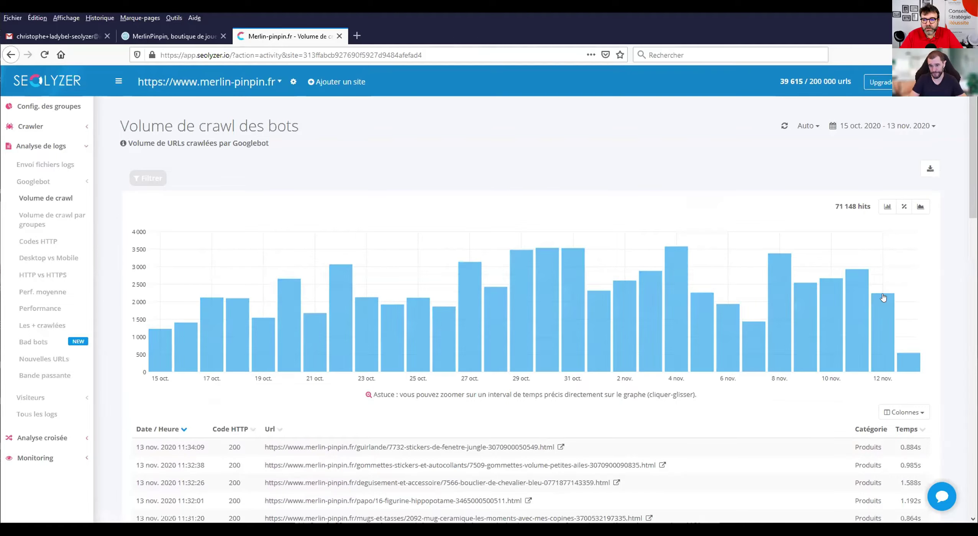
mouse_move(571, 264)
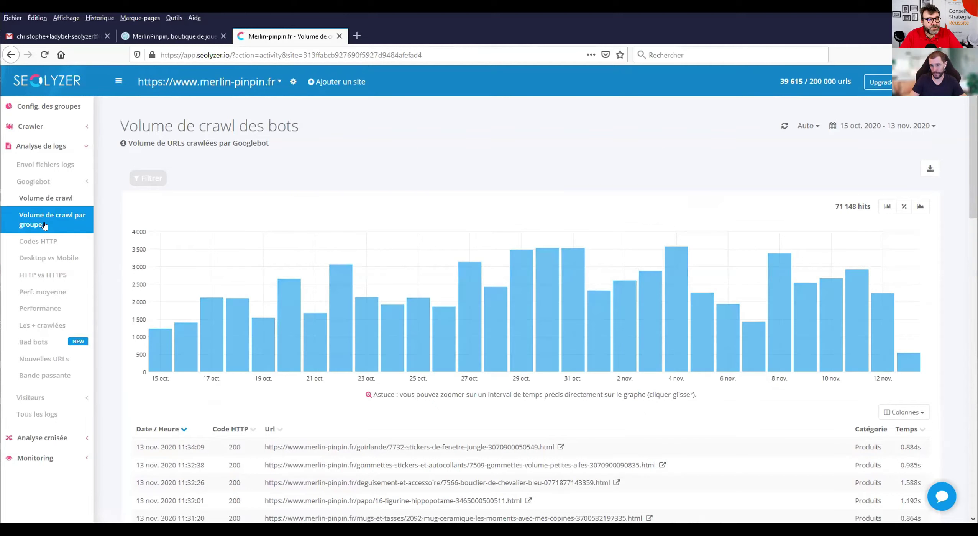
click(48, 218)
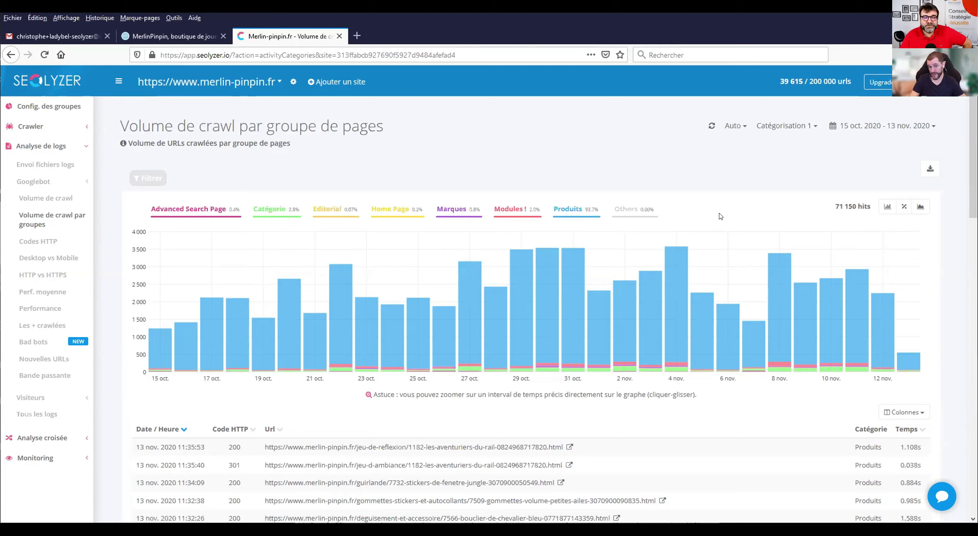
Step: Filter the page-group crawl chart to the "Modules !" category, examine its crawled URLs, and clear the filter
click(517, 215)
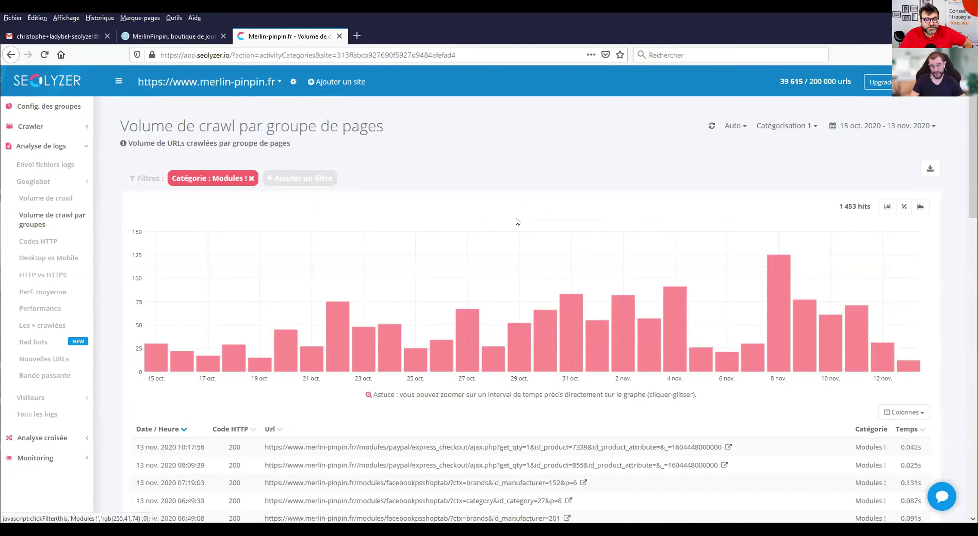
scroll(536, 298, down, 3)
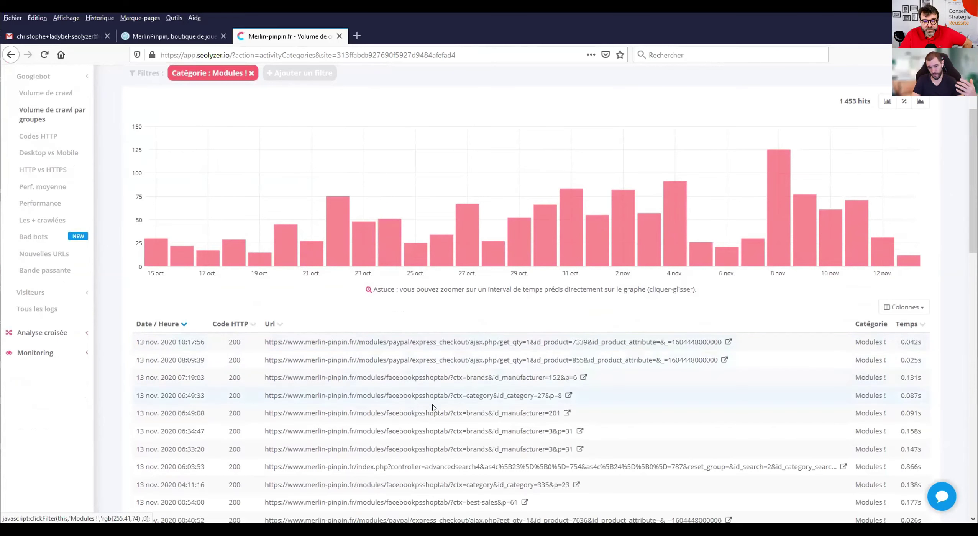
scroll(439, 406, down, 3)
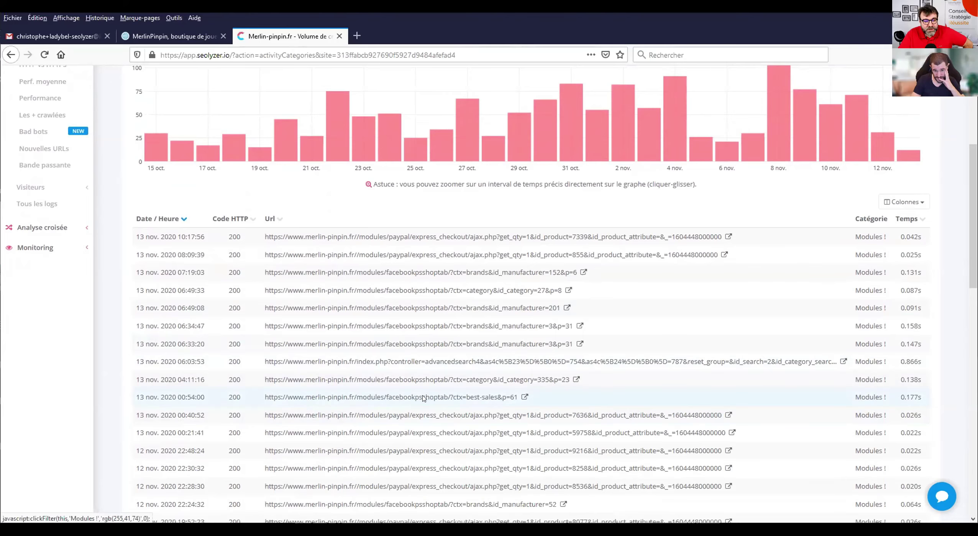
scroll(423, 398, up, 5)
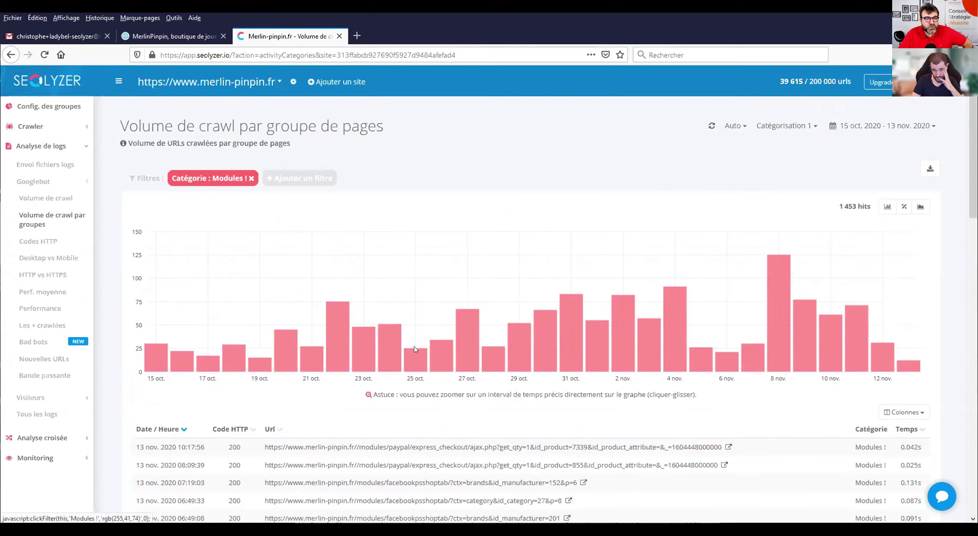
click(251, 179)
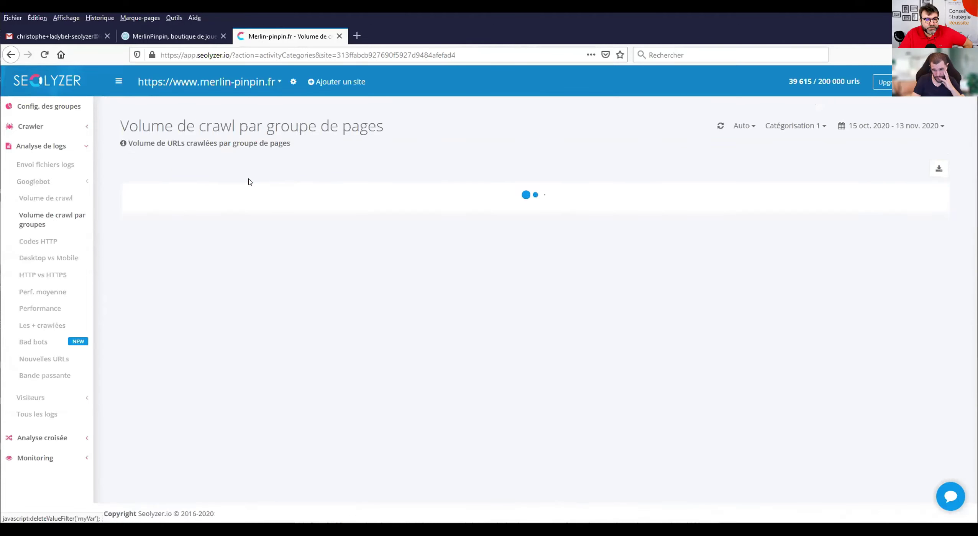
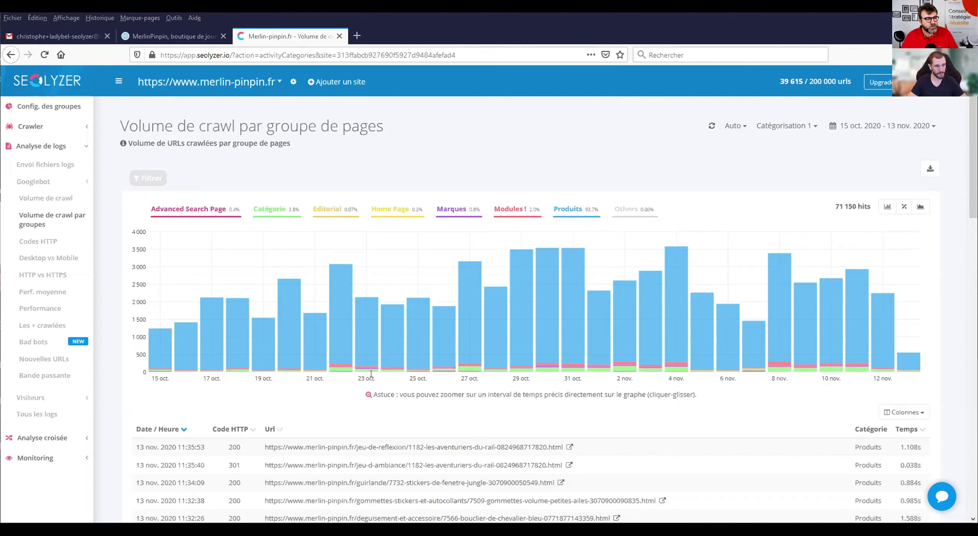
Step: View the URLs most crawled by Googlebot and open the report on the HTTP codes of crawled URLs
click(40, 327)
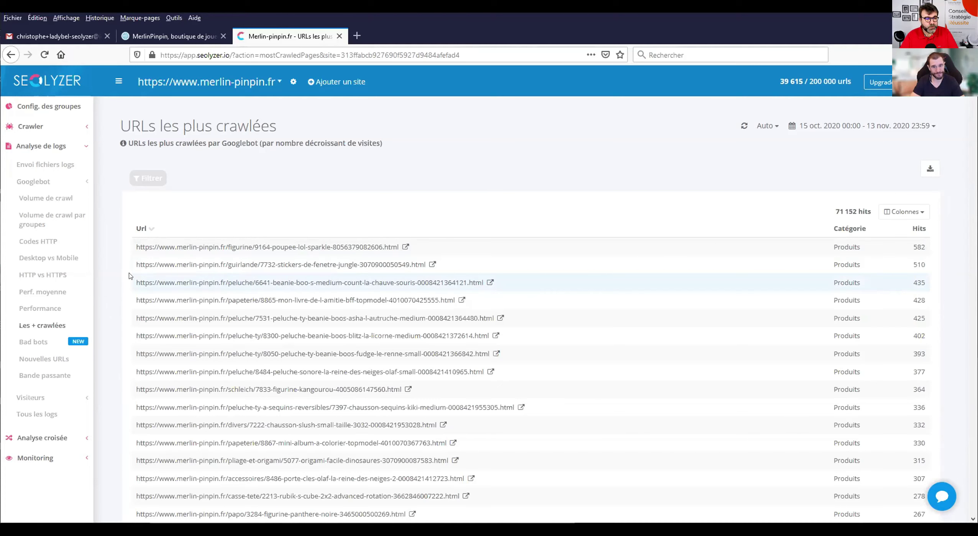
click(47, 242)
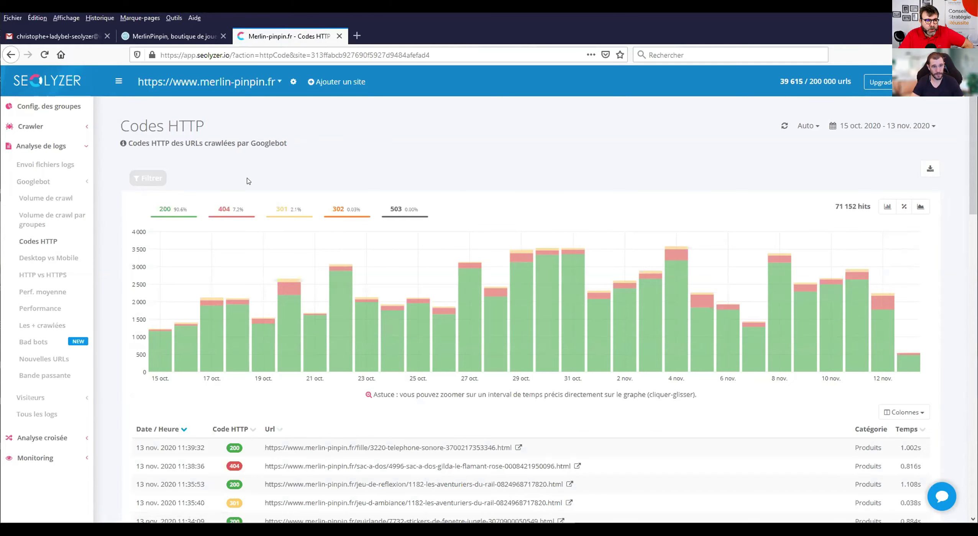
Step: Filter the HTTP codes report to 404 responses, look through the affected URLs, and remove the filter
click(238, 215)
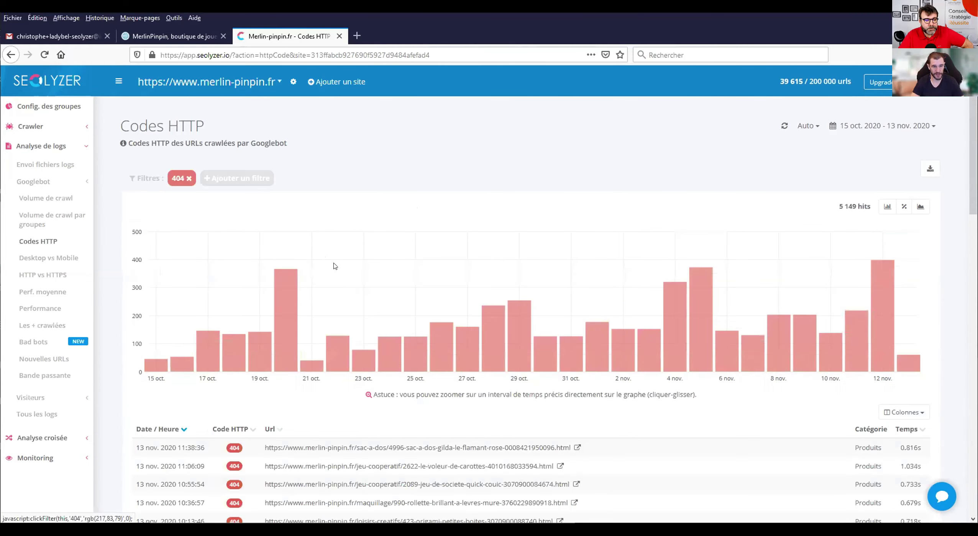
scroll(353, 290, down, 1)
scroll(353, 290, down, 10)
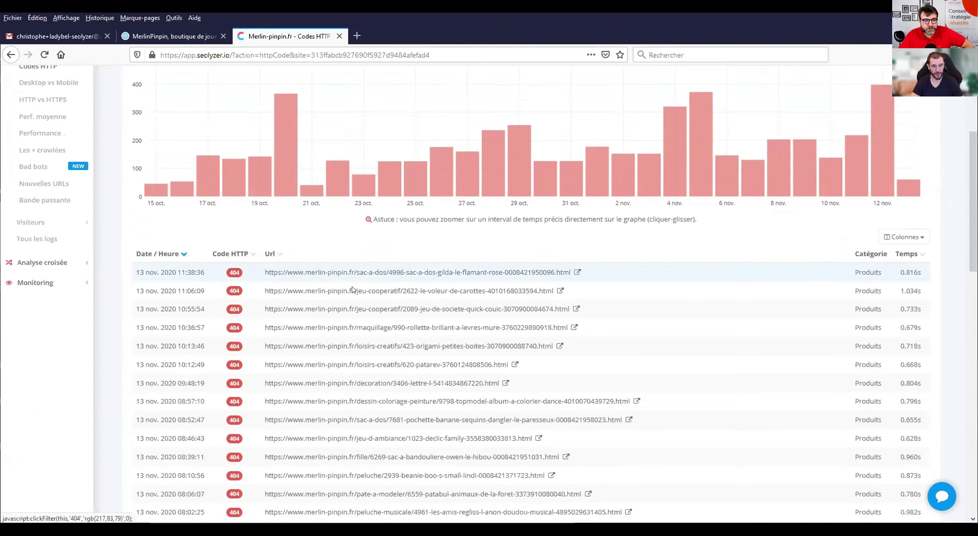
scroll(352, 290, down, 2)
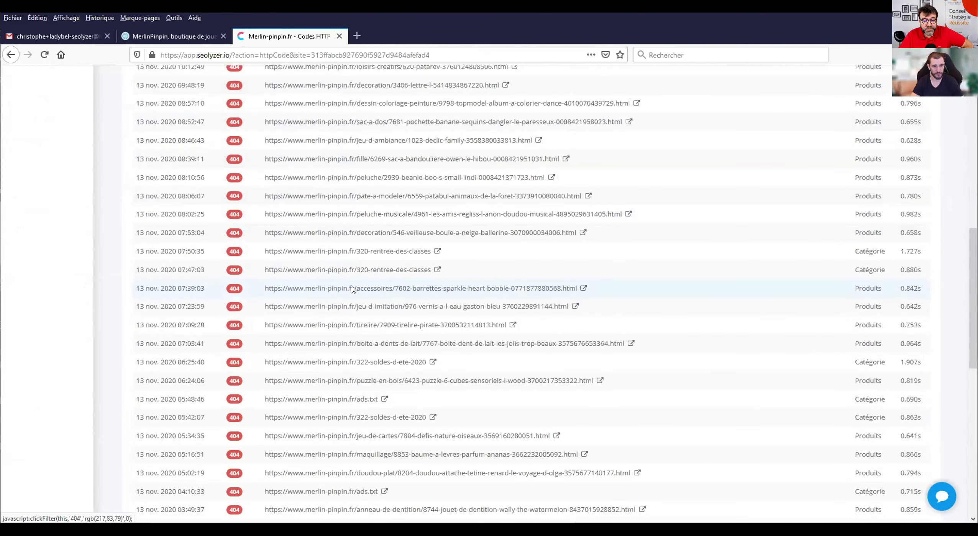
scroll(352, 290, down, 15)
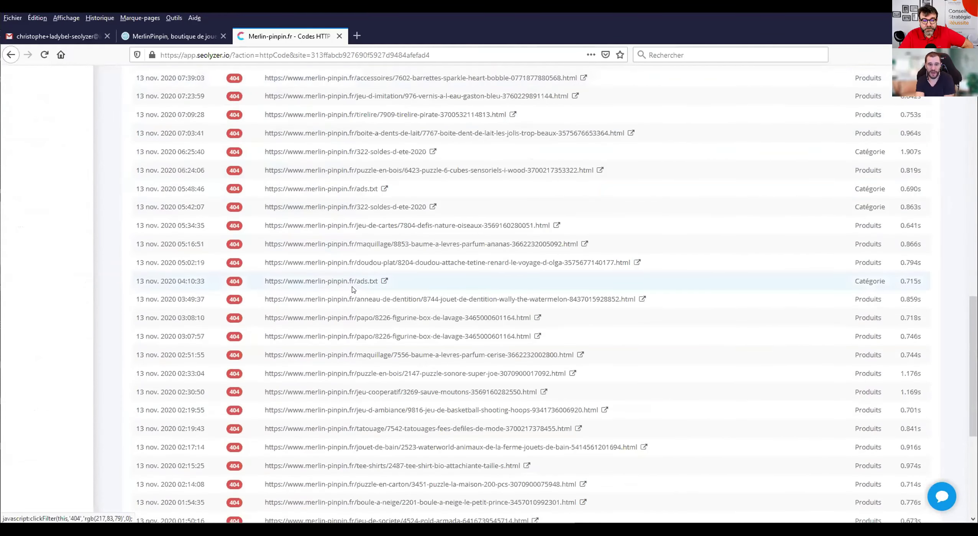
scroll(353, 290, up, 20)
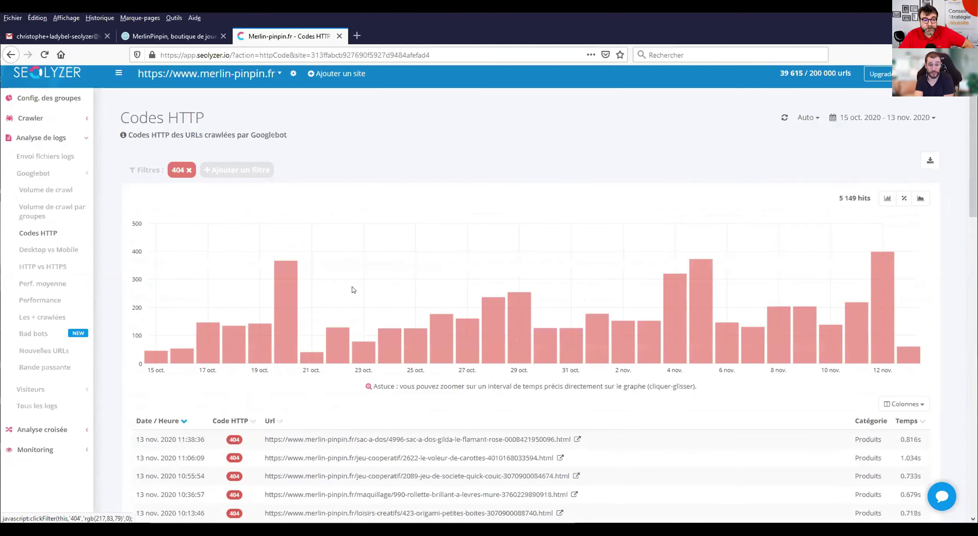
click(189, 178)
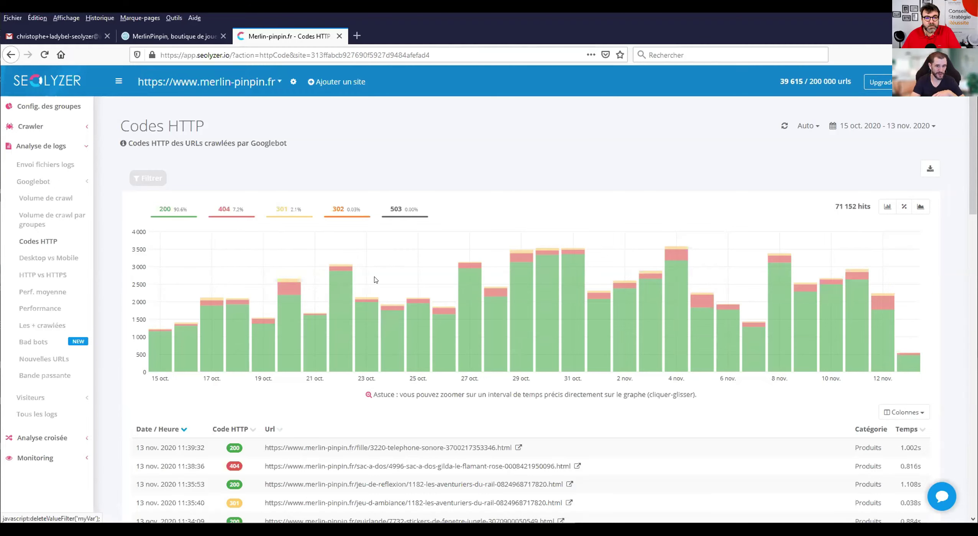
Step: Filter the HTTP codes to 503, check the affected URL's live page and crawl time, and clear the filter
click(401, 217)
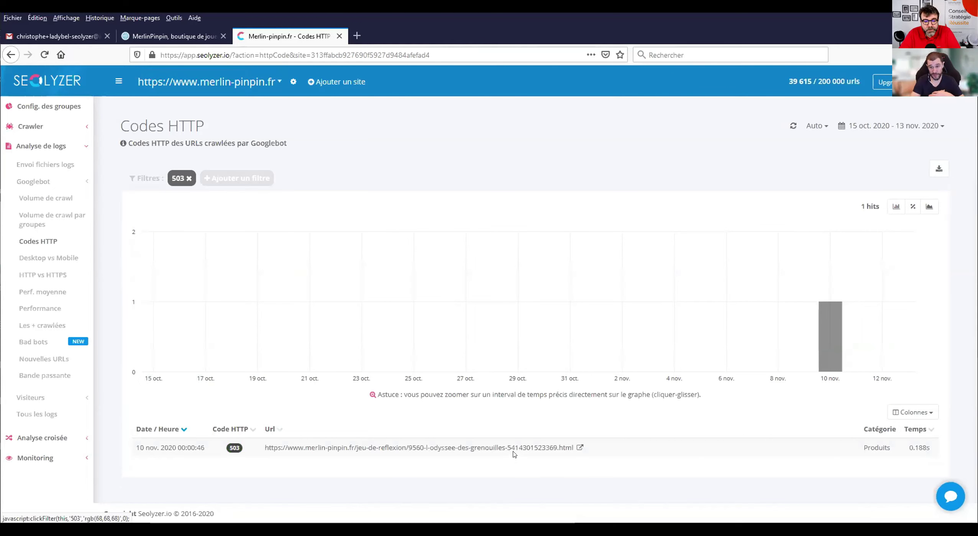
click(580, 448)
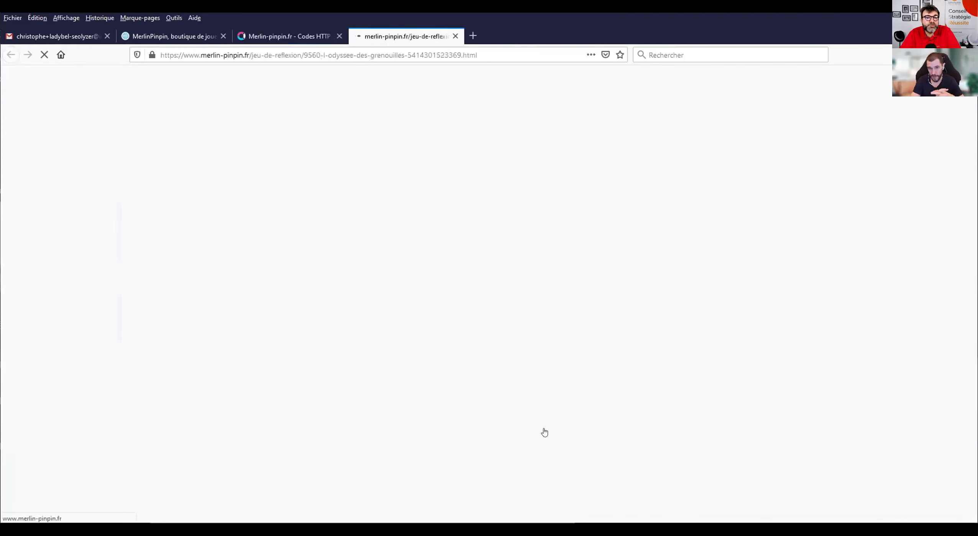
click(267, 38)
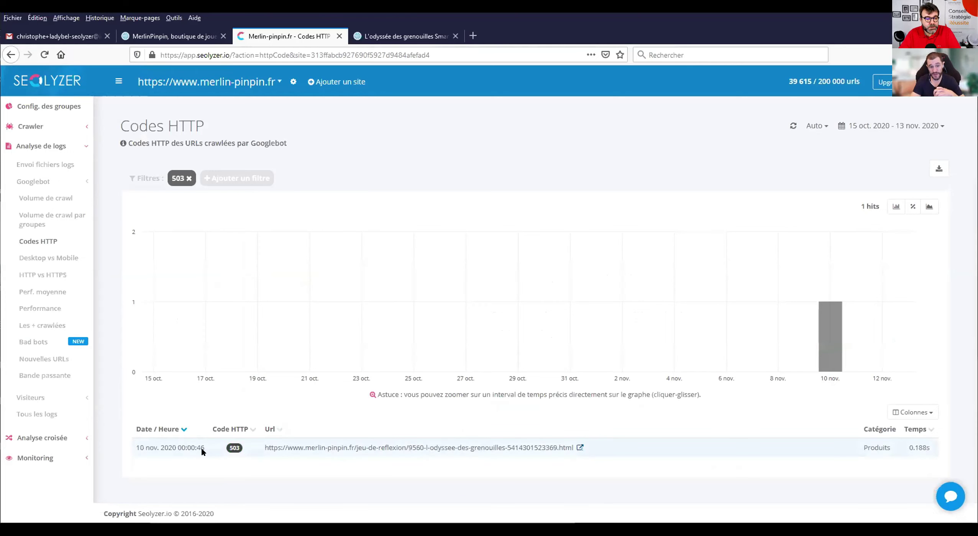
drag(203, 449, 145, 450)
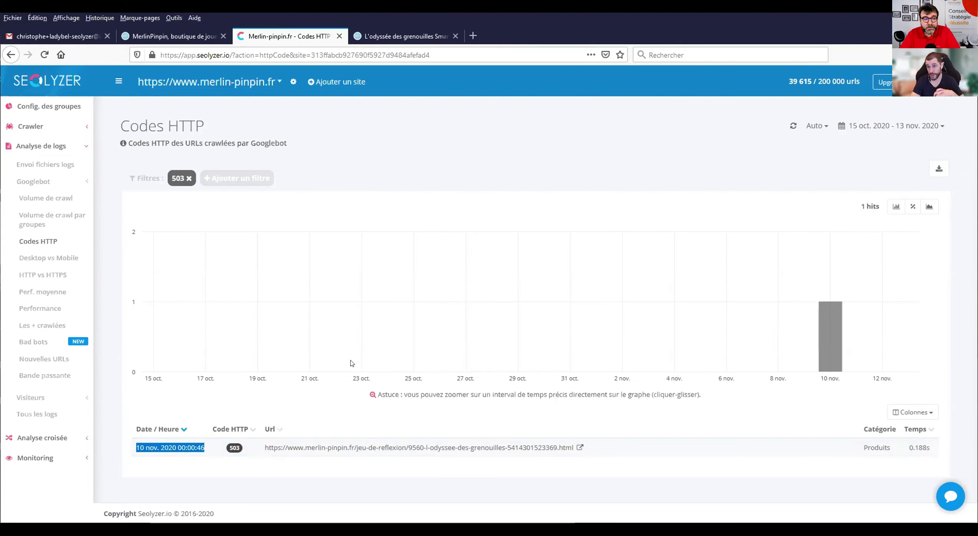
click(188, 179)
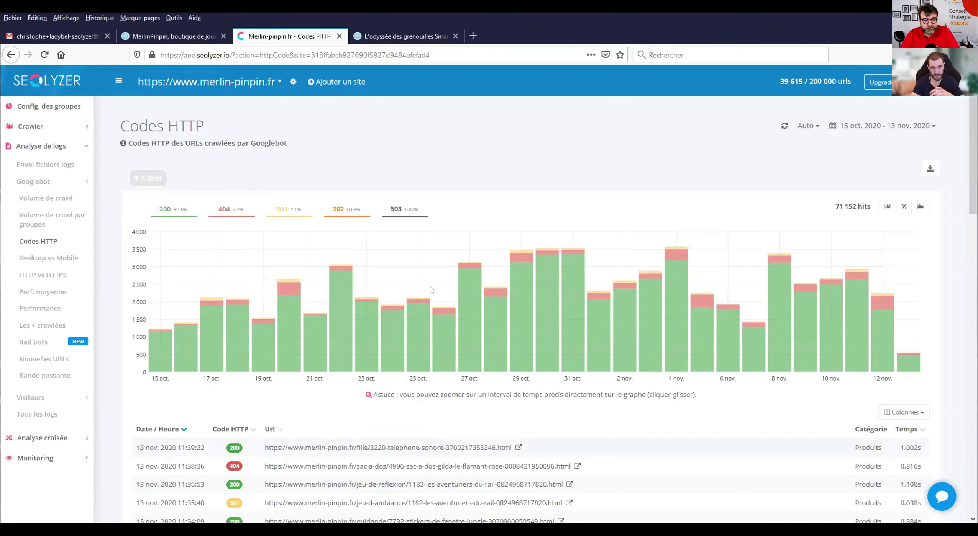
Step: Examine Googlebot's crawl volume split by Desktop vs Mobile and by HTTP vs HTTPS
scroll(432, 290, down, 2)
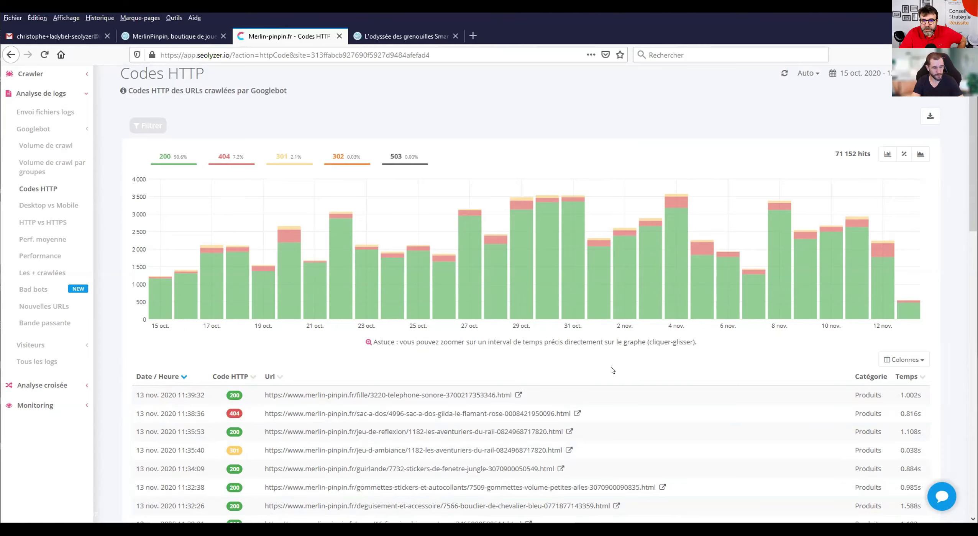
click(41, 208)
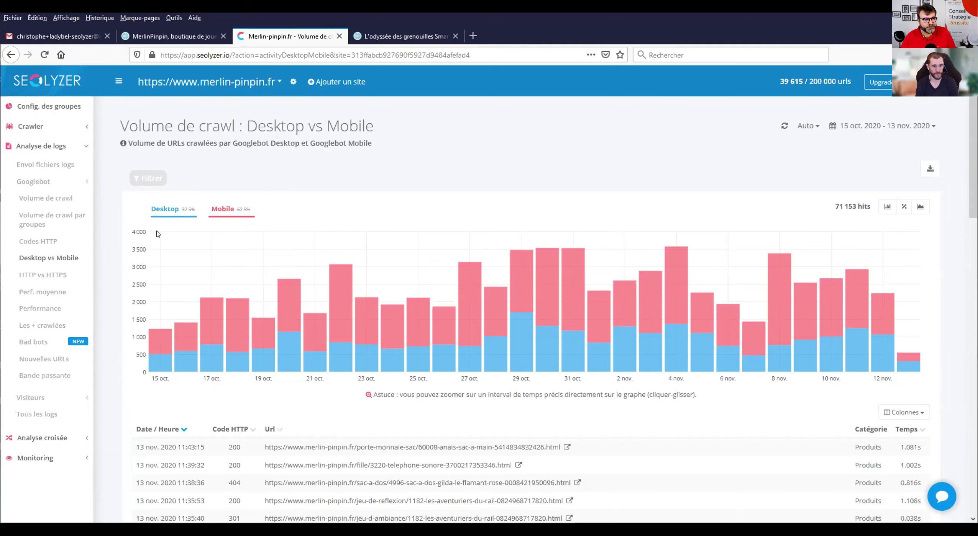
click(15, 279)
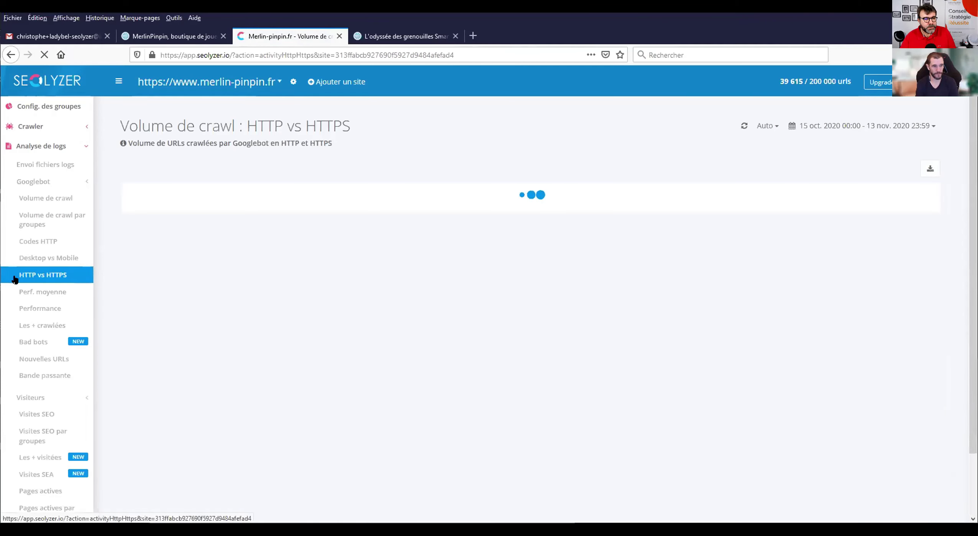
mouse_move(320, 367)
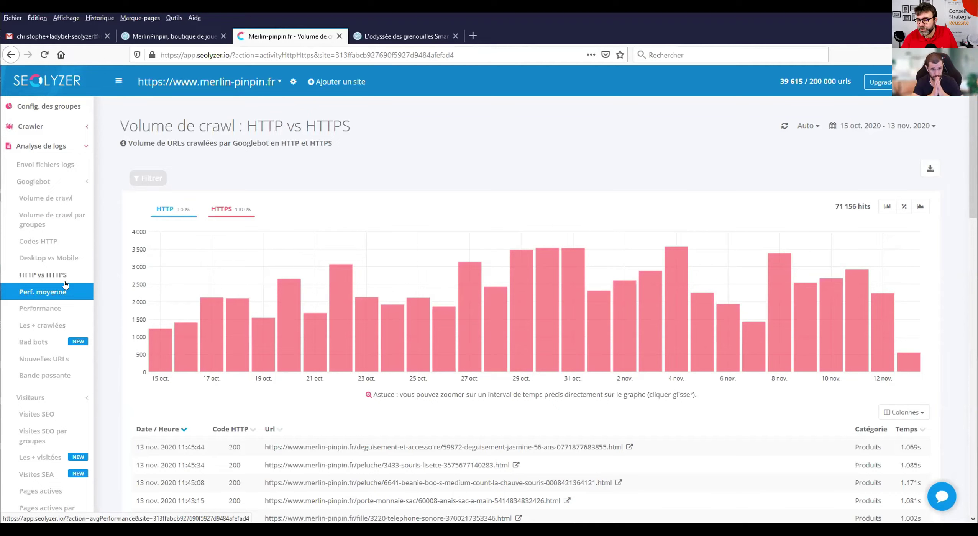
mouse_move(263, 330)
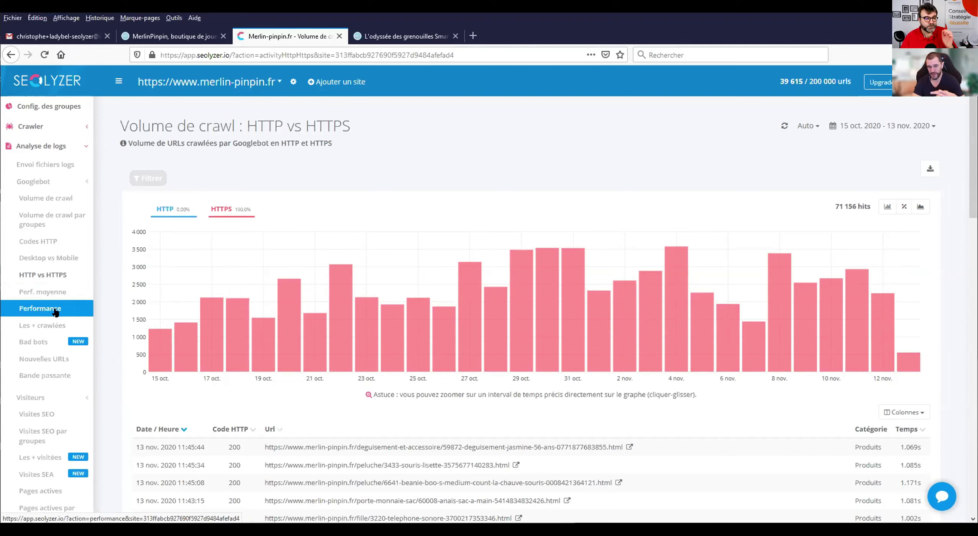
Step: View the Performance report of crawled pages grouped by response time and reopen the most crawled URLs report
click(56, 312)
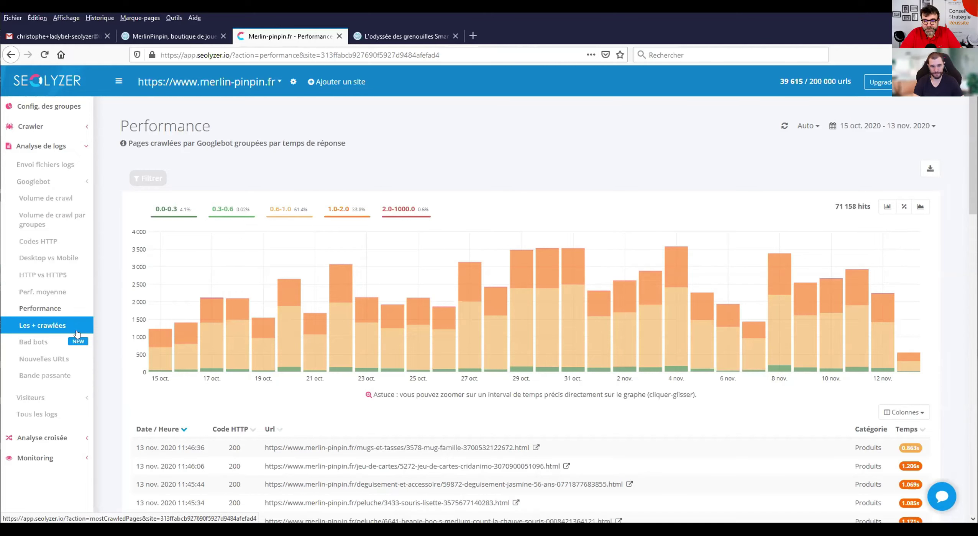
click(48, 331)
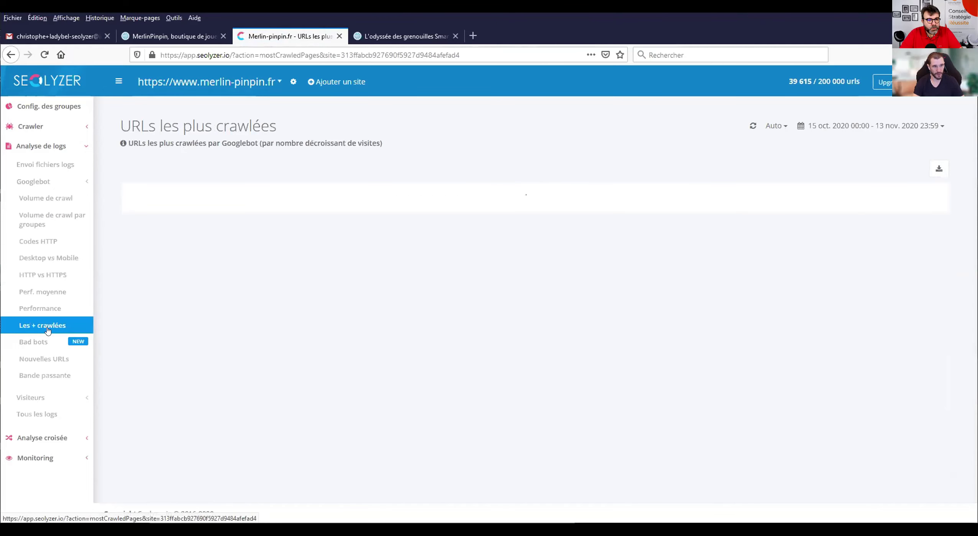
Step: Open the bad bots report and examine the unwanted robots by IP address and the URLs they requested
click(39, 345)
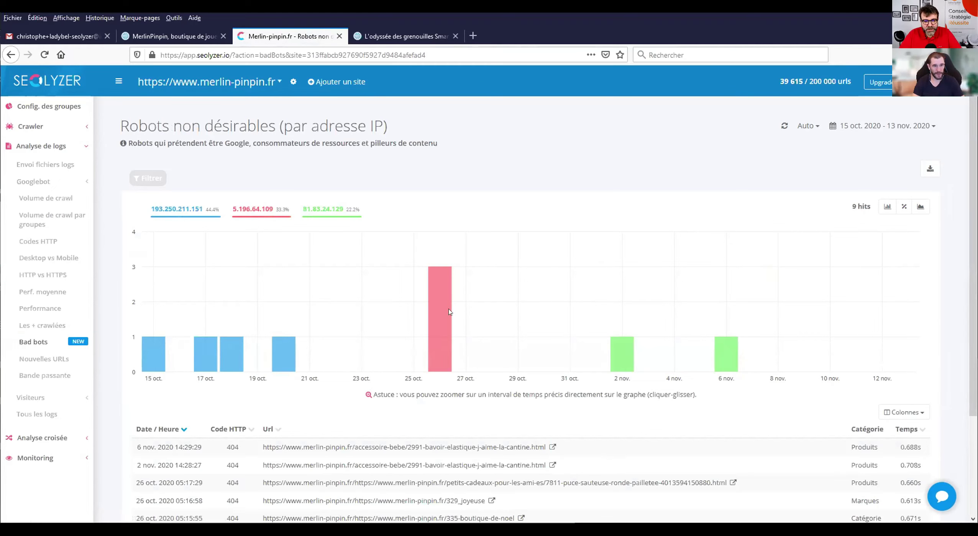
mouse_move(434, 314)
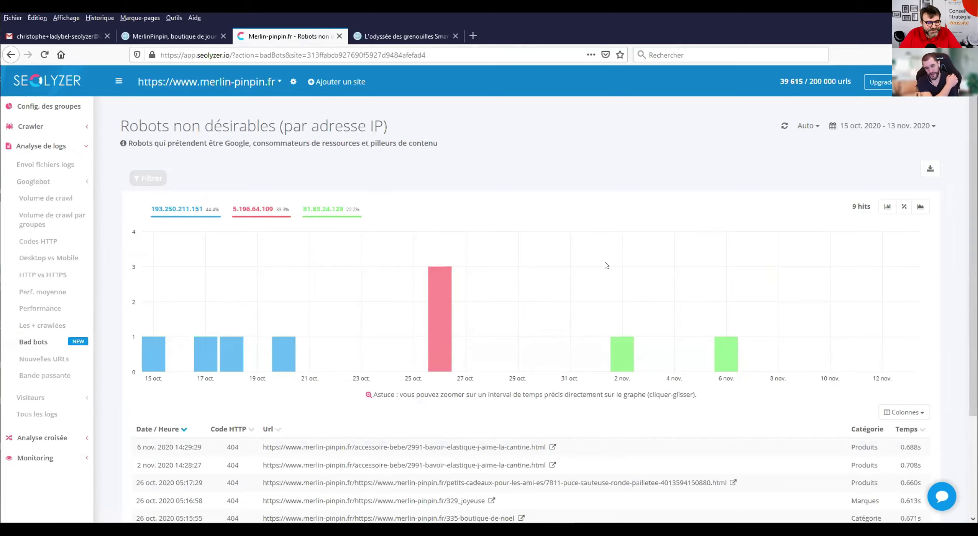
scroll(606, 265, down, 2)
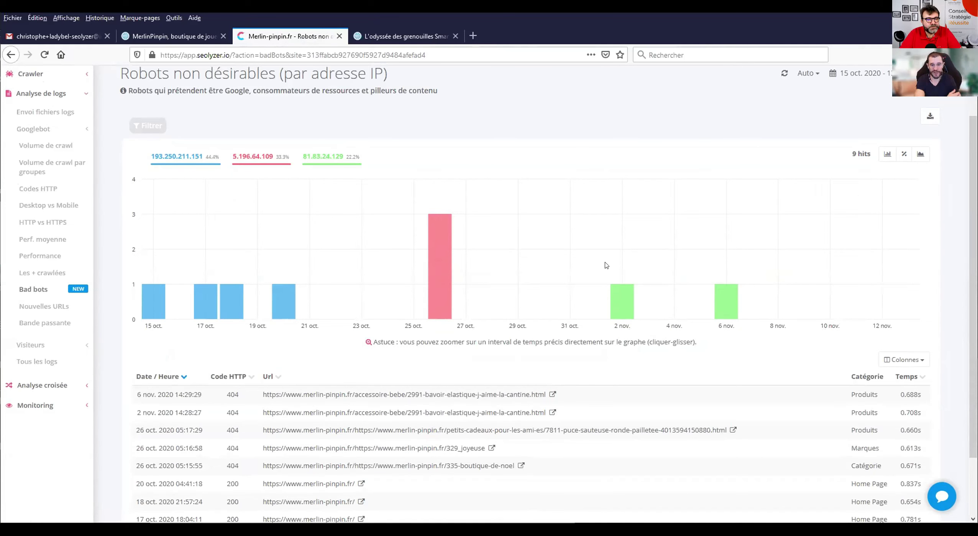
scroll(606, 265, up, 2)
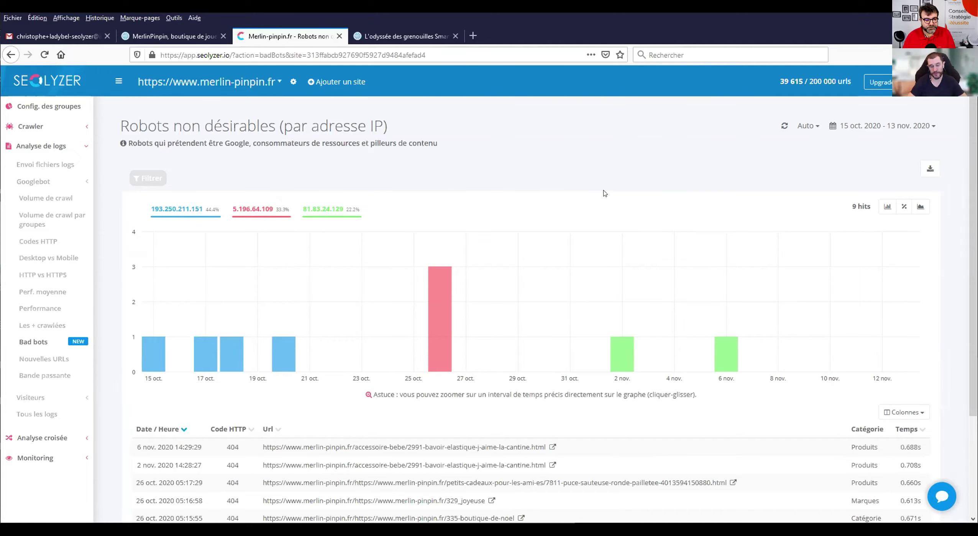
scroll(286, 432, down, 3)
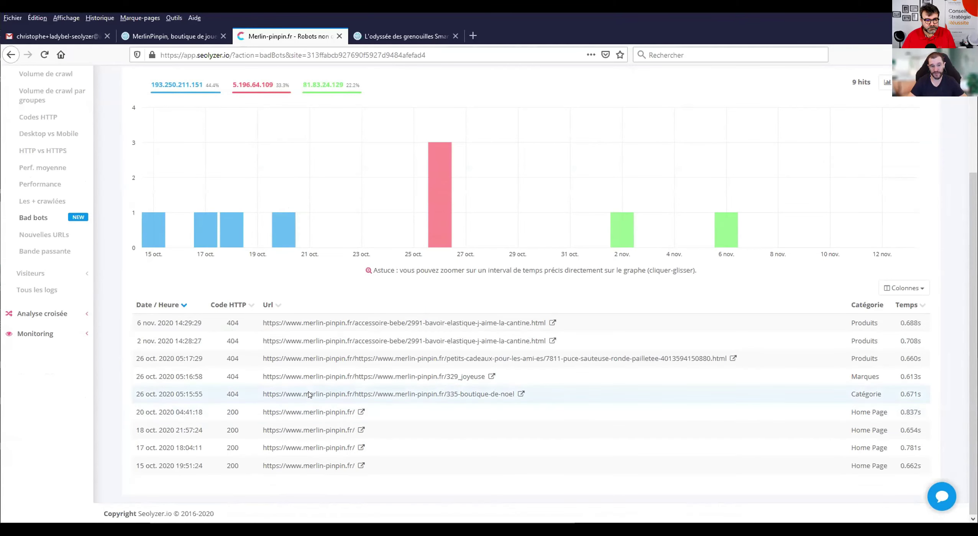
Step: Open the Nouvelles URLs report and examine the URLs crawled for the first time over the 30-day period
scroll(310, 395, up, 3)
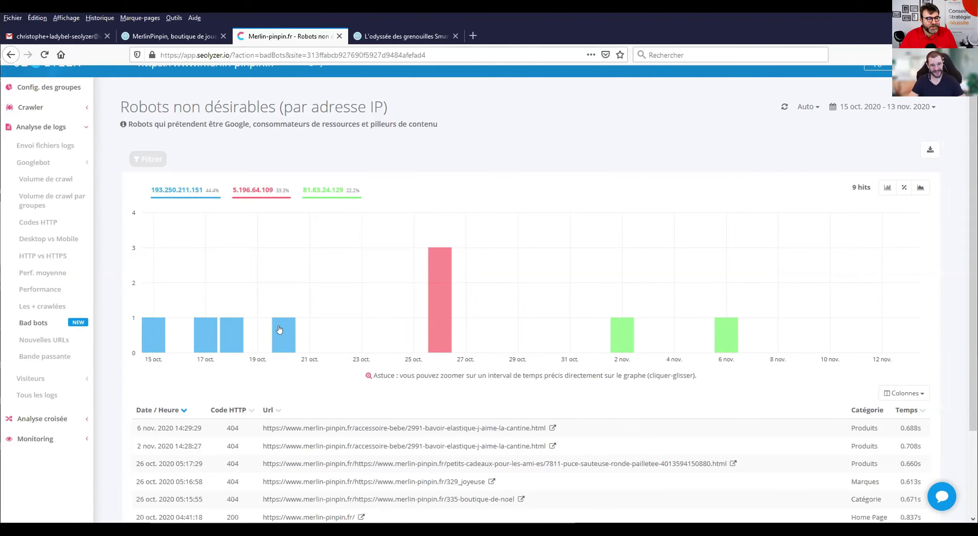
click(55, 341)
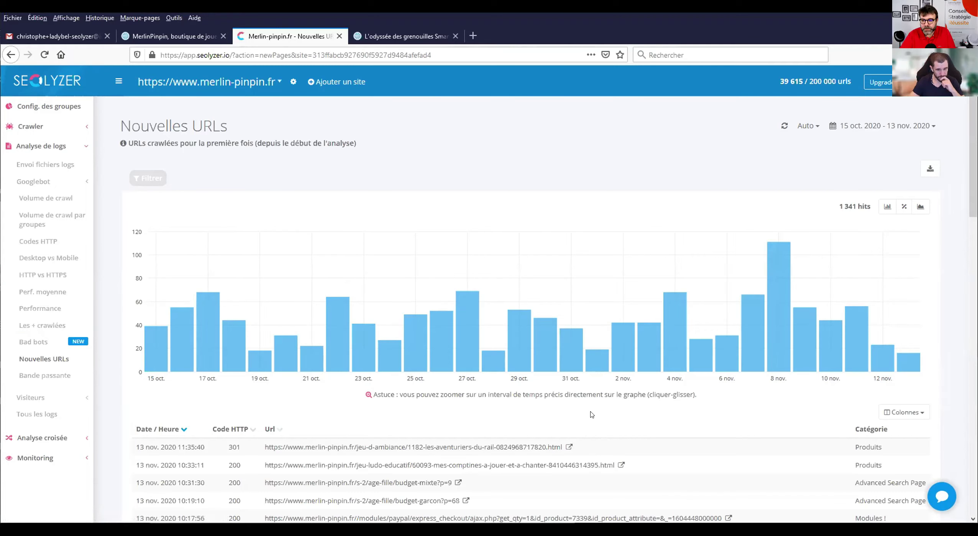
scroll(590, 412, down, 3)
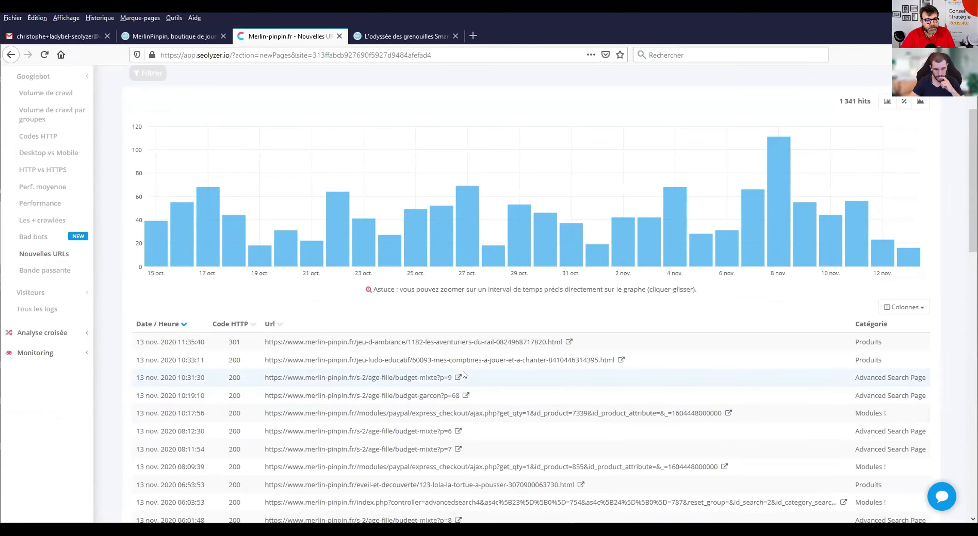
scroll(359, 311, up, 3)
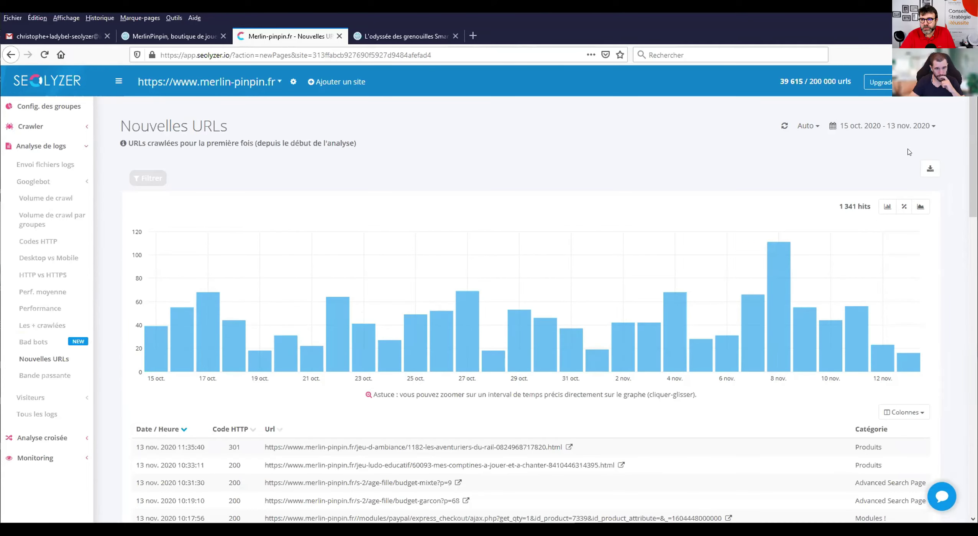
Step: Set the Nouvelles URLs report's period to Aujourd'hui and examine the newly crawled URLs by time and category
click(912, 126)
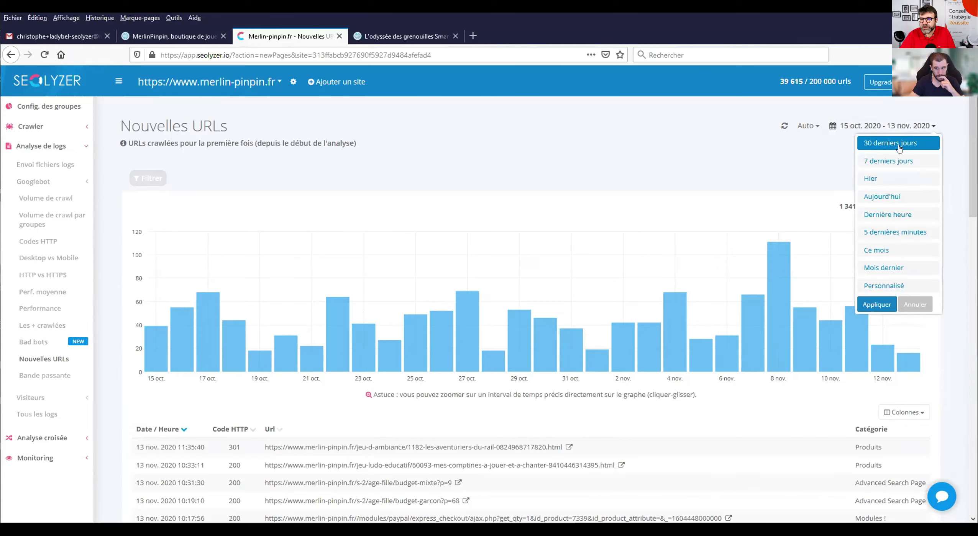
click(883, 196)
scroll(514, 356, down, 3)
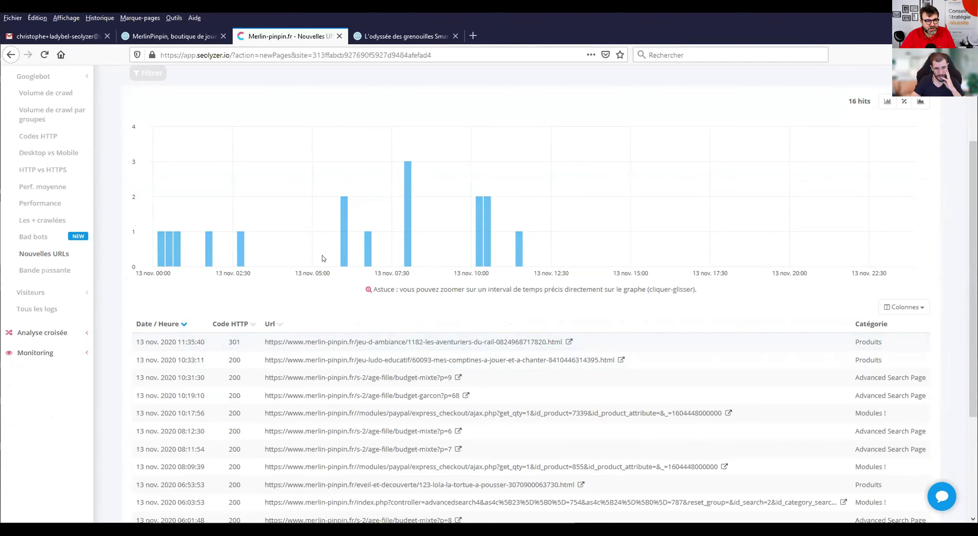
scroll(603, 289, up, 1)
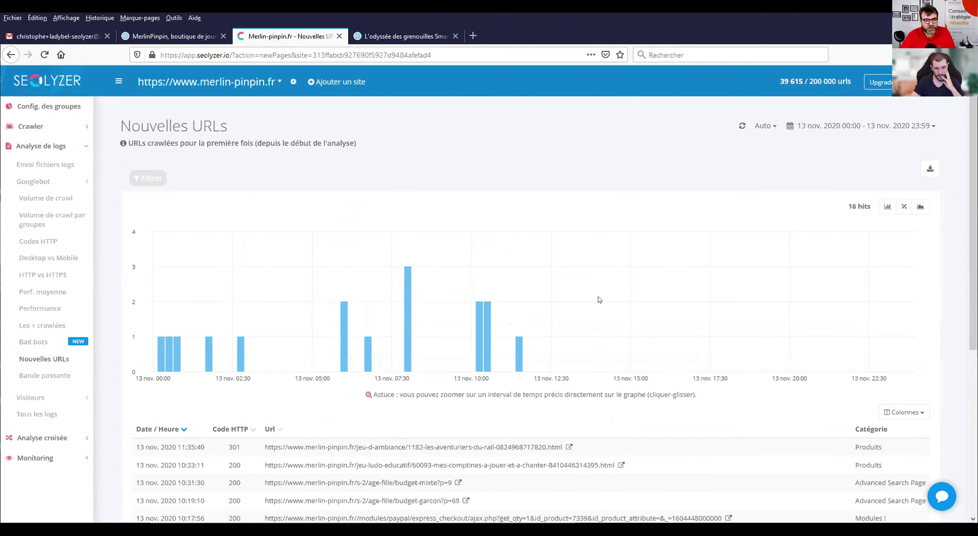
scroll(594, 308, down, 2)
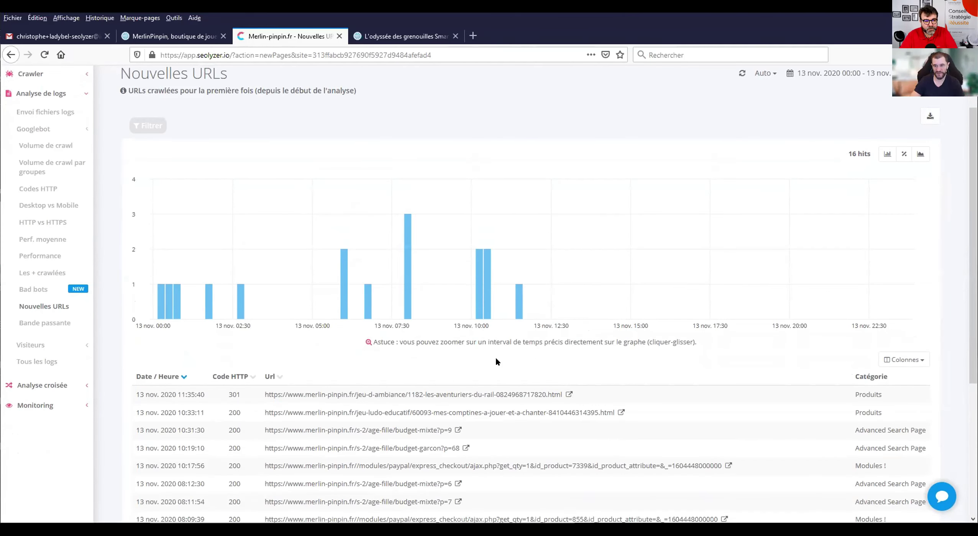
scroll(496, 358, down, 5)
scroll(468, 362, up, 3)
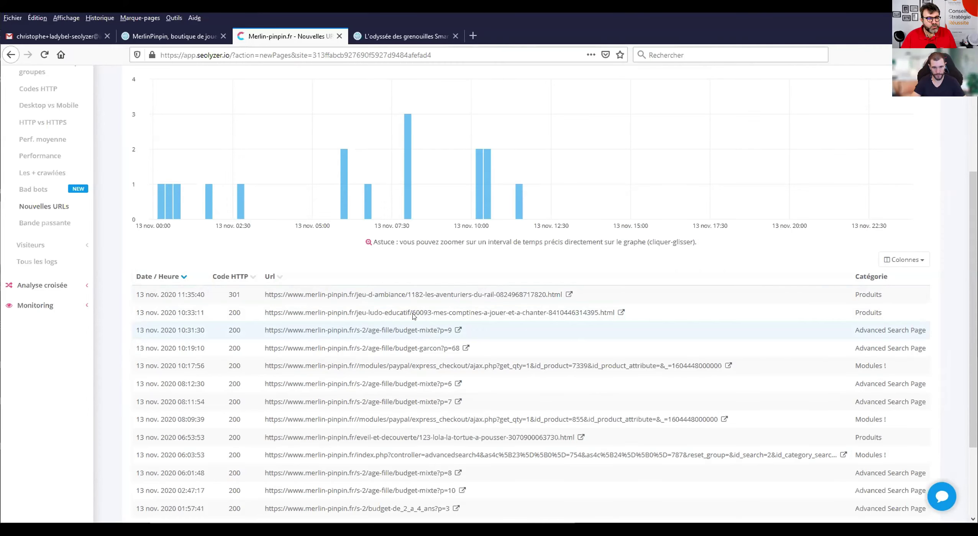
scroll(383, 272, up, 3)
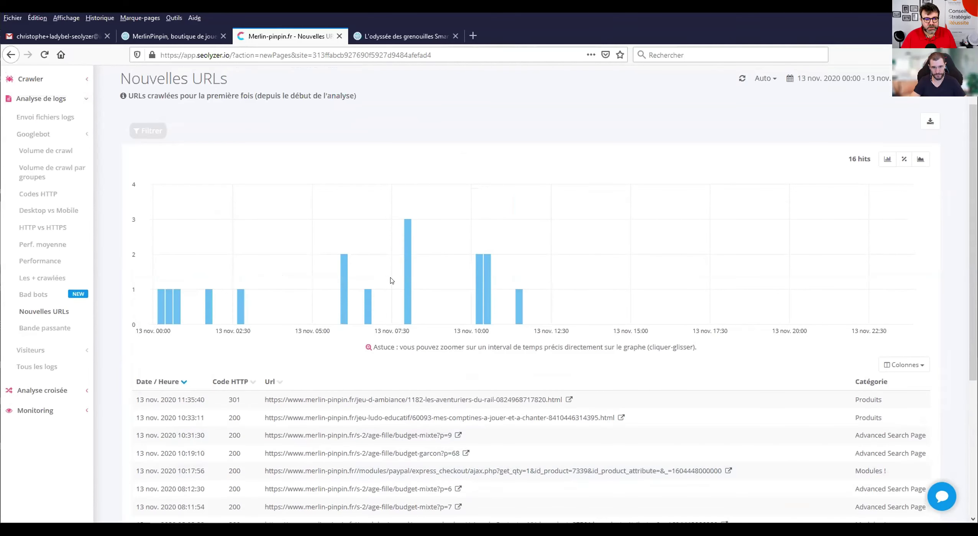
scroll(391, 280, down, 2)
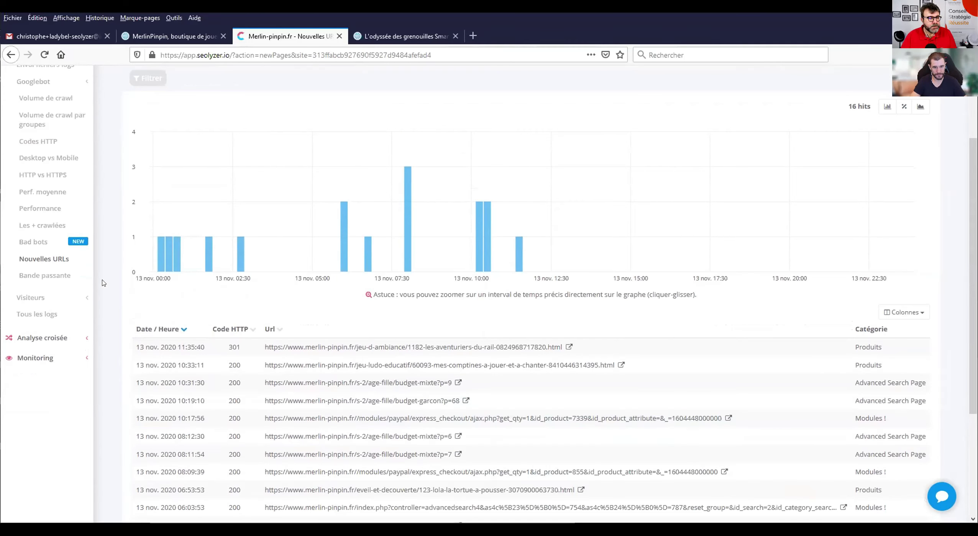
Step: View Googlebot's Bande passante report and open the visitors' Visites SEO report
click(56, 276)
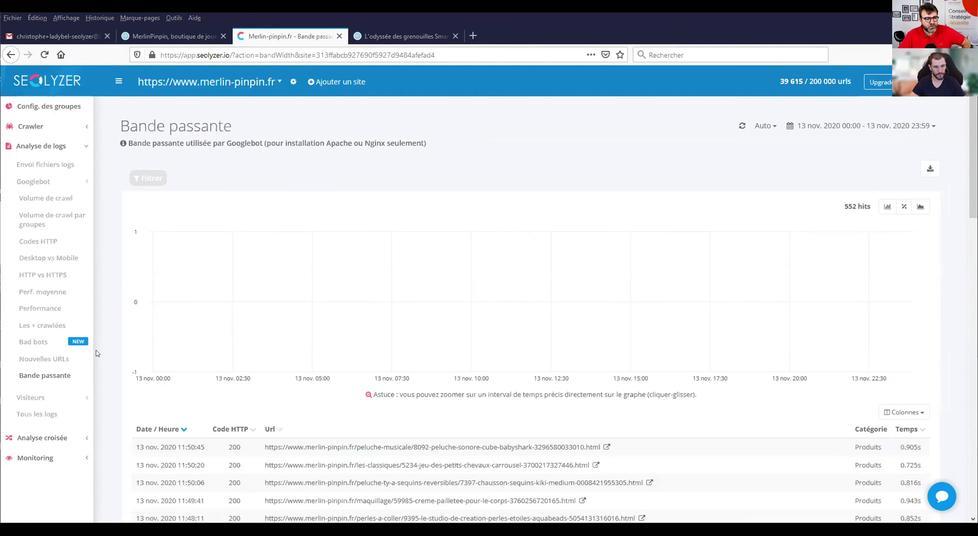
click(30, 398)
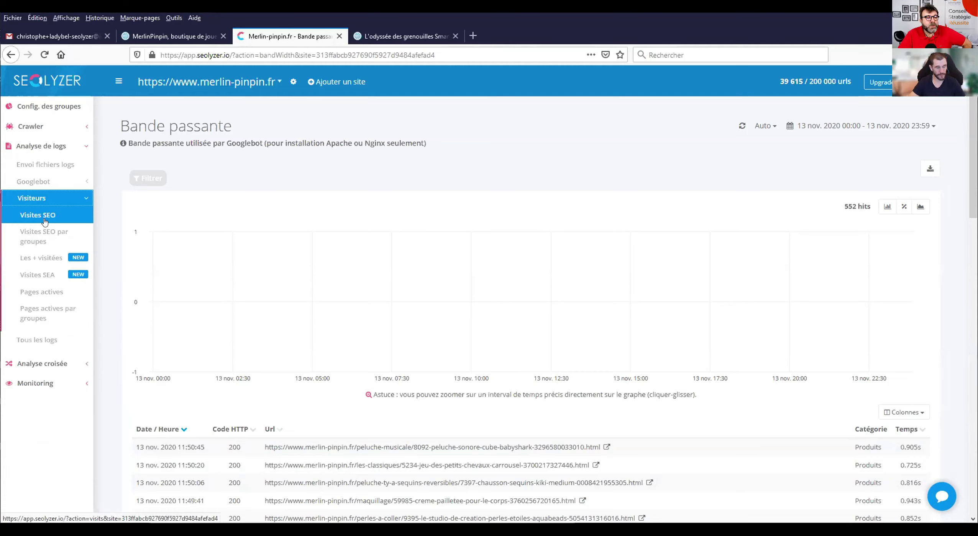
click(43, 217)
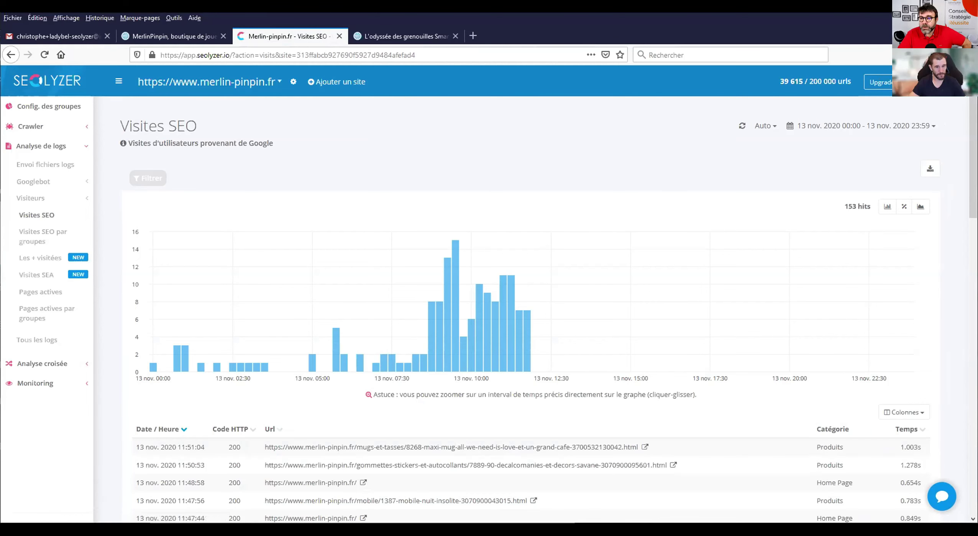
Step: Set the Visites SEO period to 30 derniers jours and examine the daily visits from Google and the visited URLs
click(912, 126)
click(888, 144)
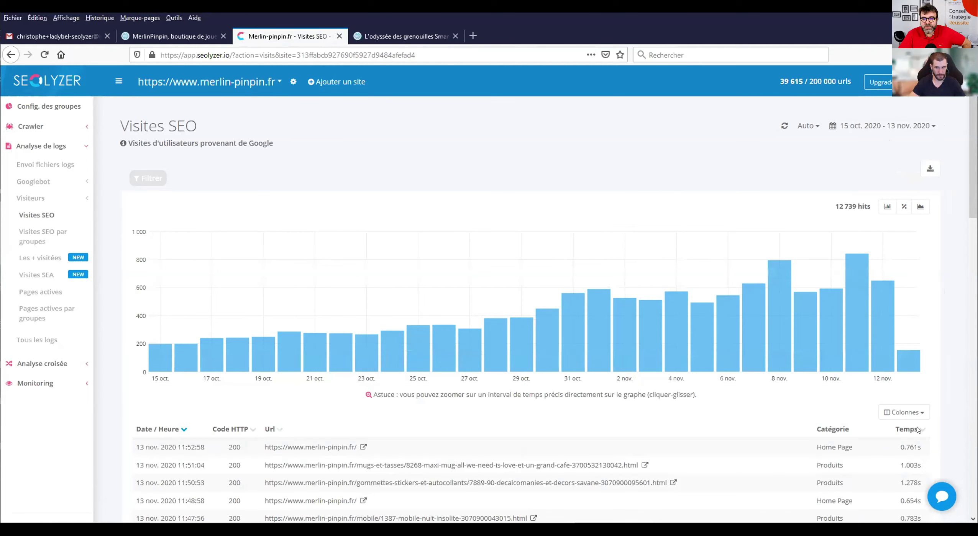
scroll(942, 423, down, 1)
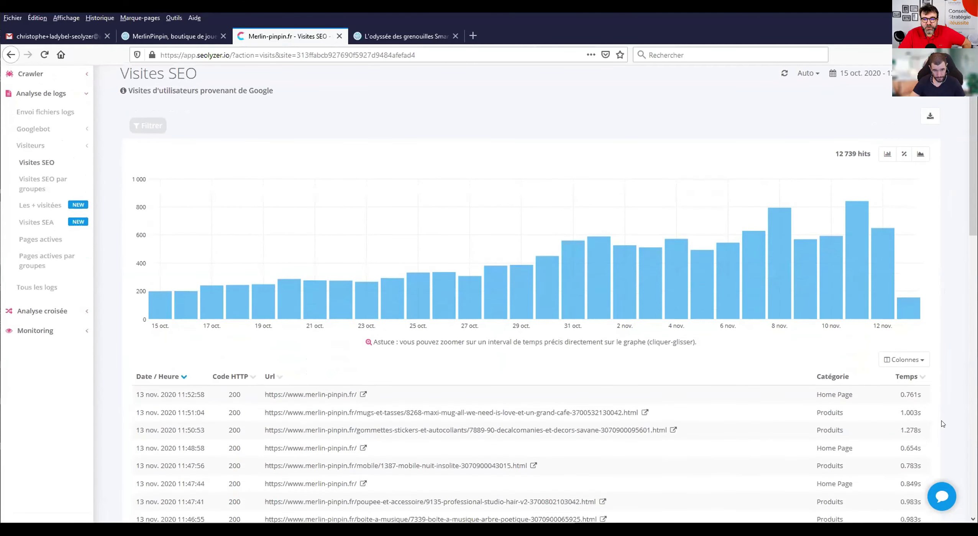
scroll(943, 423, up, 1)
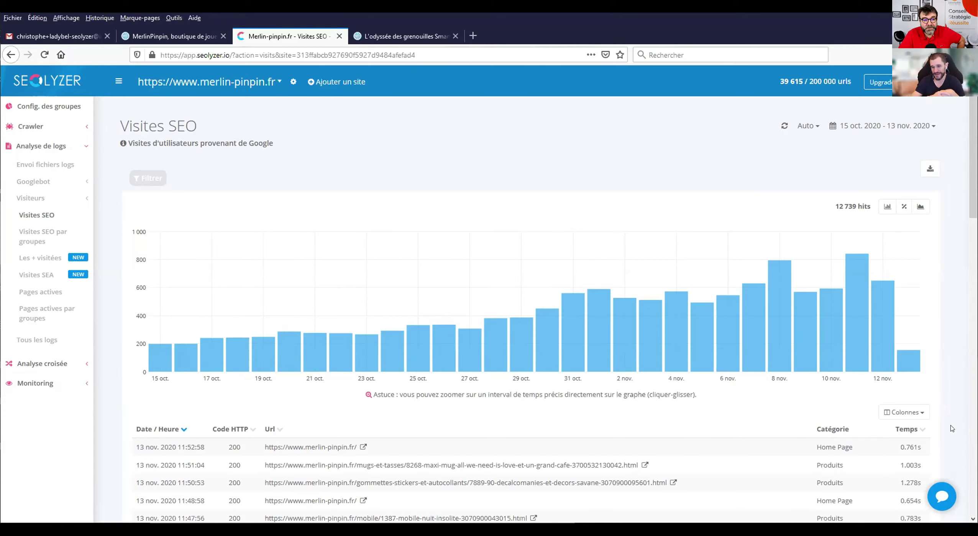
mouse_move(591, 377)
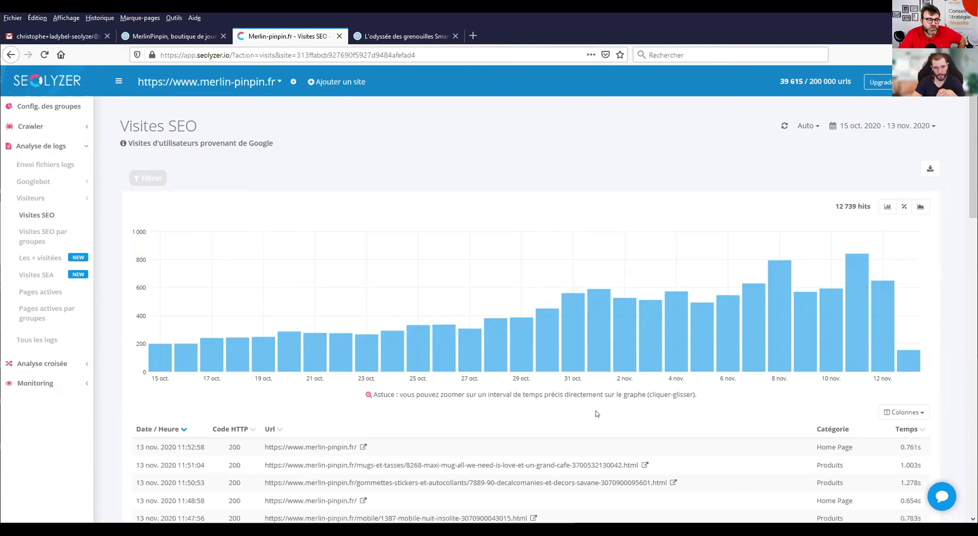
mouse_move(160, 362)
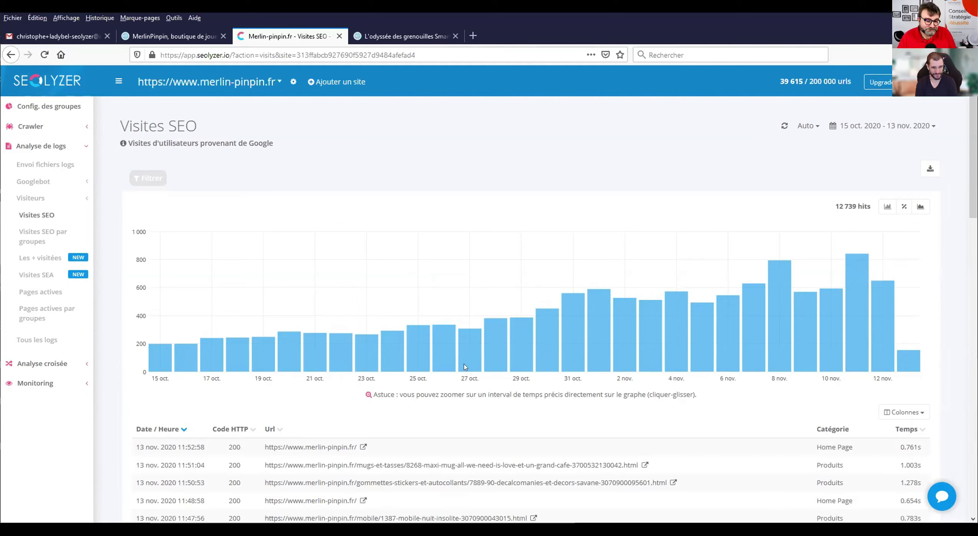
scroll(436, 350, down, 5)
scroll(412, 337, up, 4)
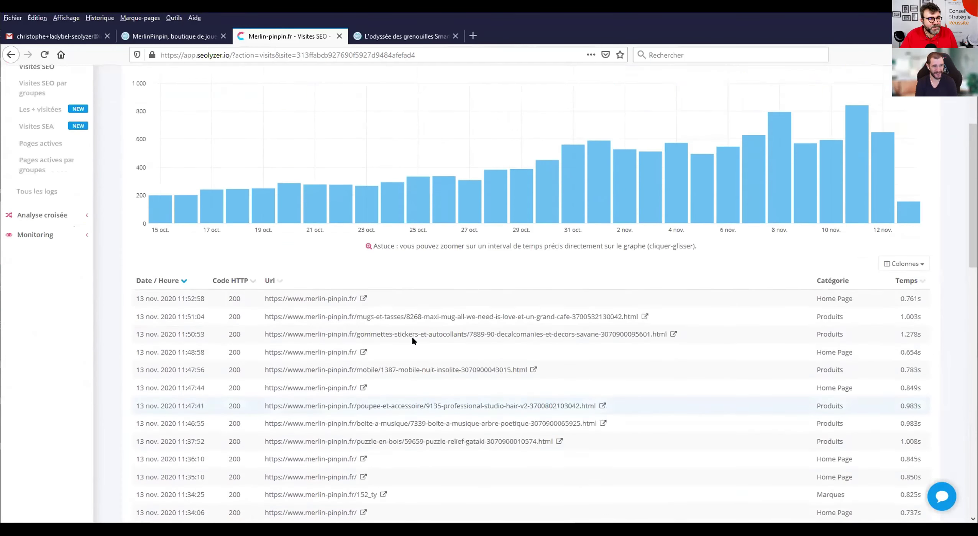
Step: Open the Visites SEO par groupes report and examine how the visits are split across page groups
click(54, 185)
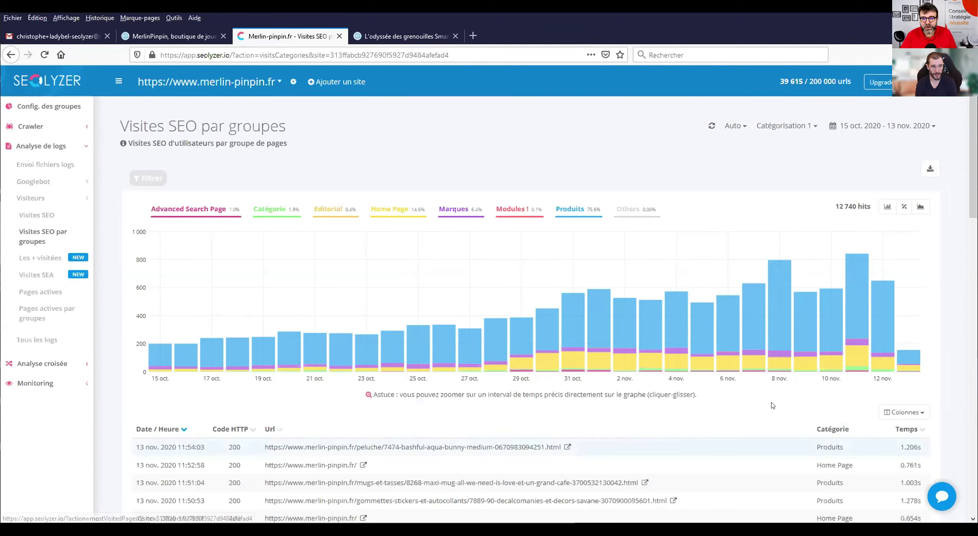
mouse_move(880, 366)
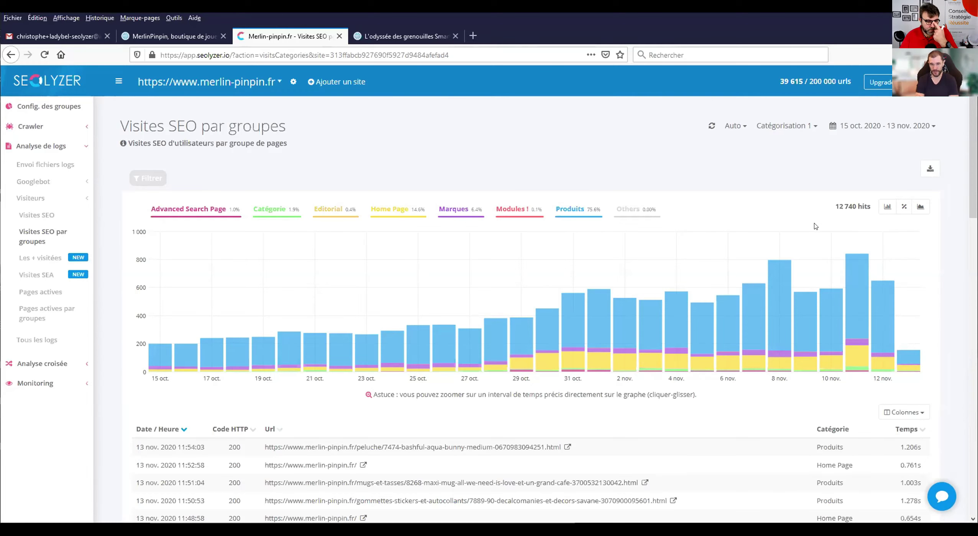
mouse_move(517, 365)
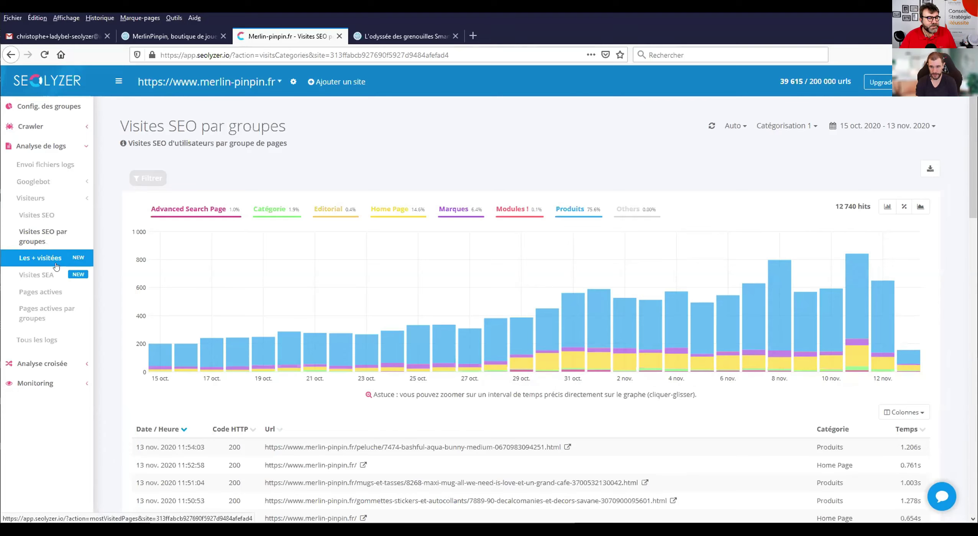
Step: Open the most visited URLs report, check the live main-hydraulique product page and return to the report
click(37, 260)
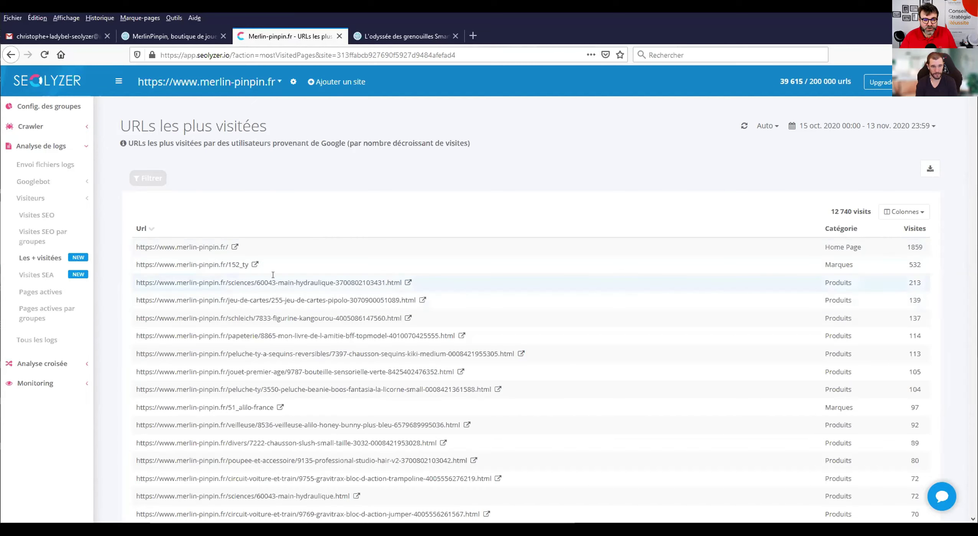
drag(278, 282, 328, 282)
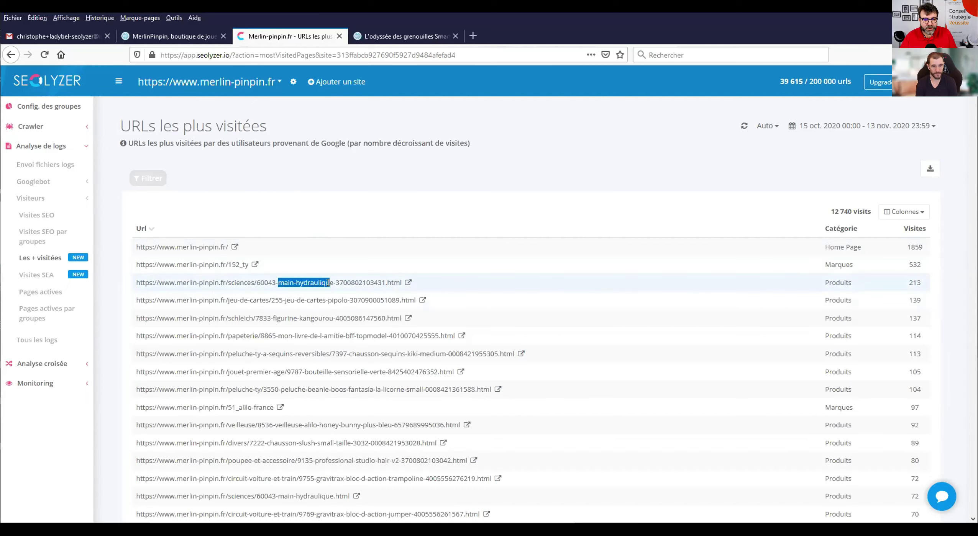
click(327, 207)
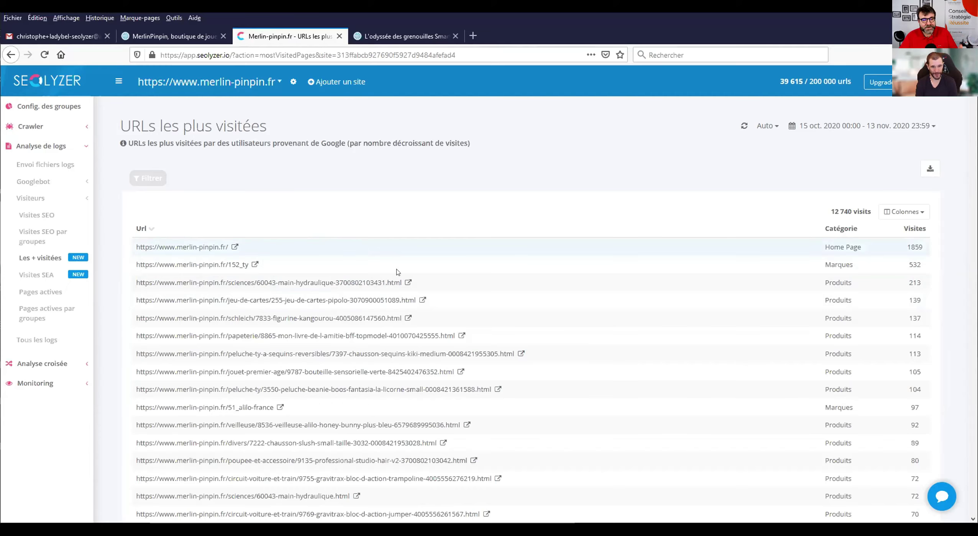
click(404, 283)
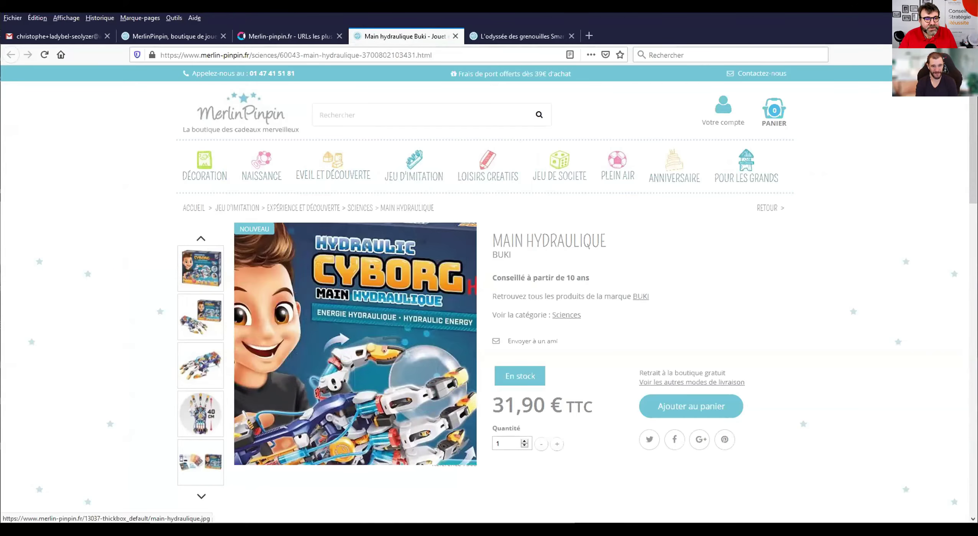
click(236, 38)
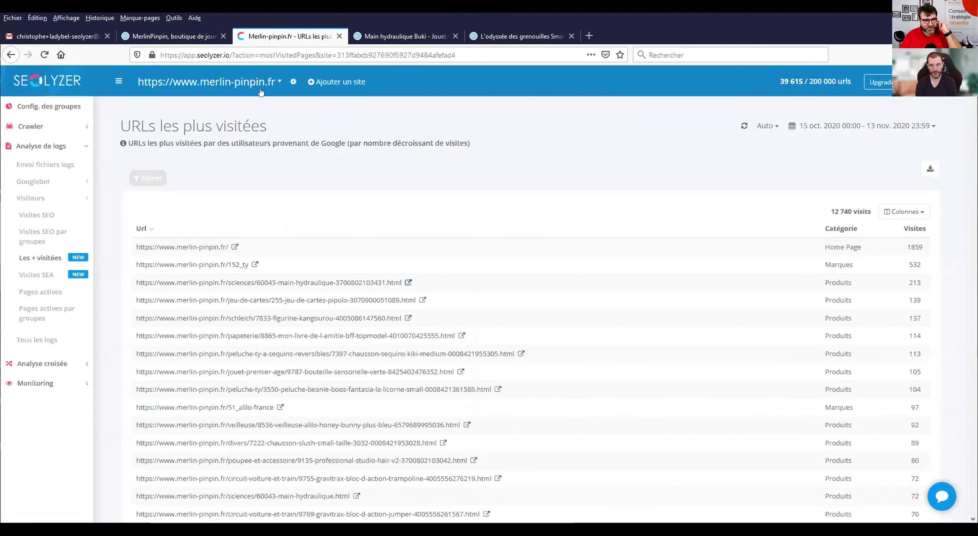
Step: Open the Visites SEA report and examine the daily Google Adwords visits and their landing URLs
click(37, 275)
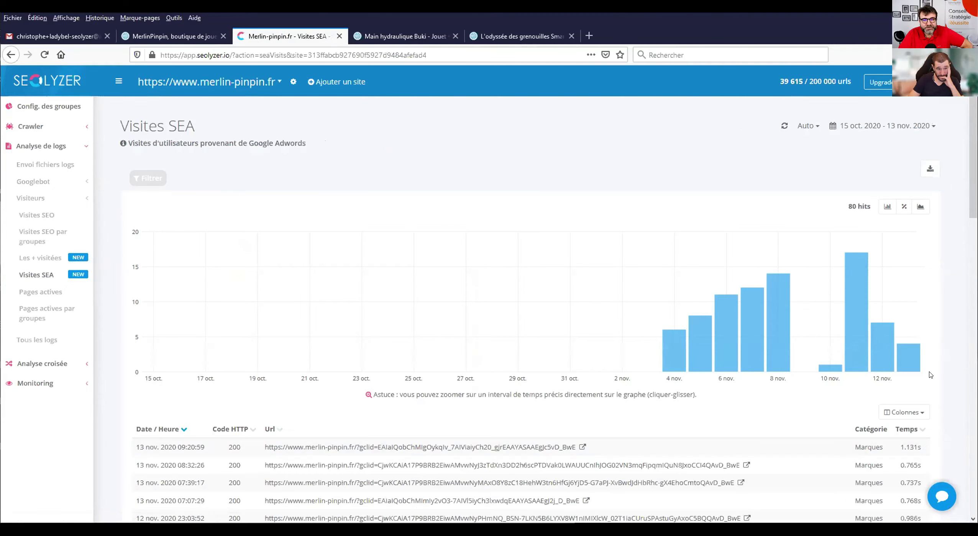
scroll(929, 374, down, 4)
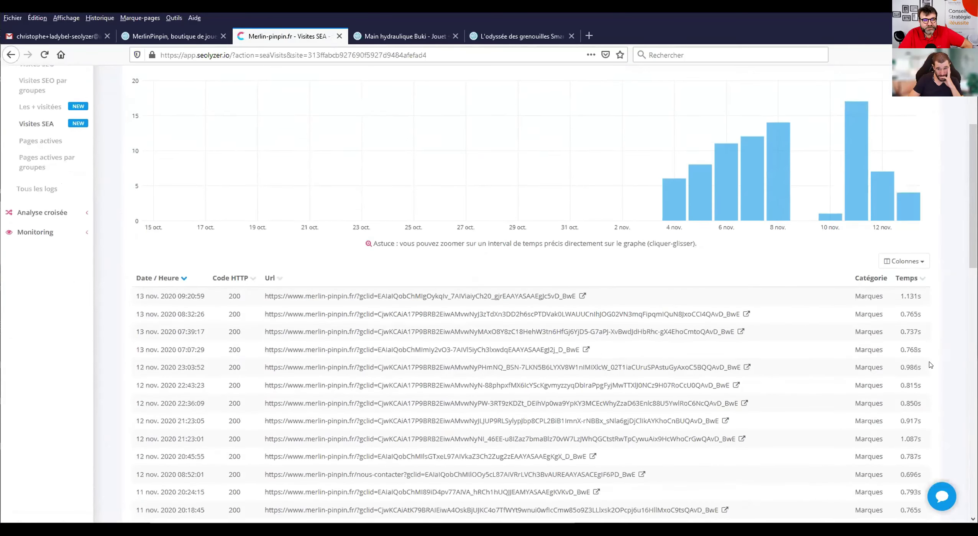
scroll(928, 364, up, 3)
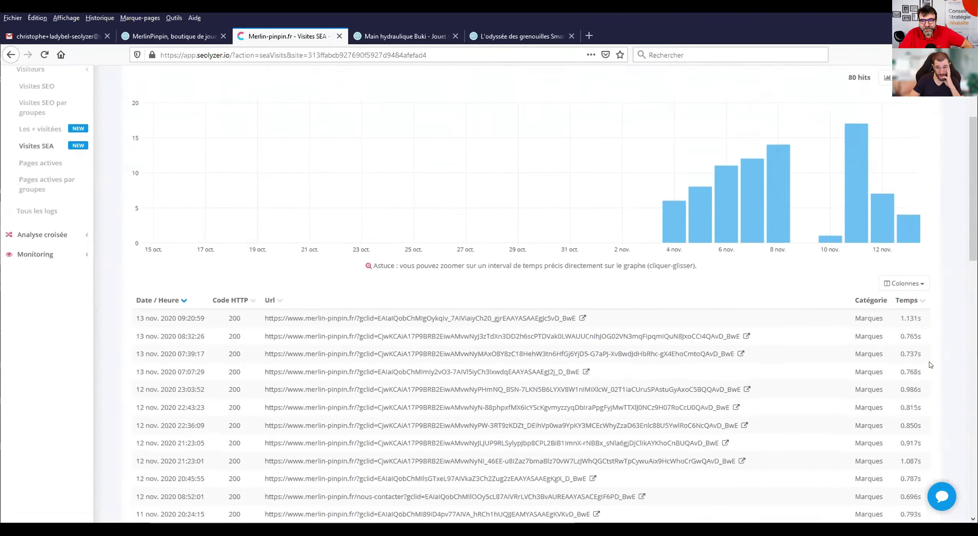
mouse_move(671, 305)
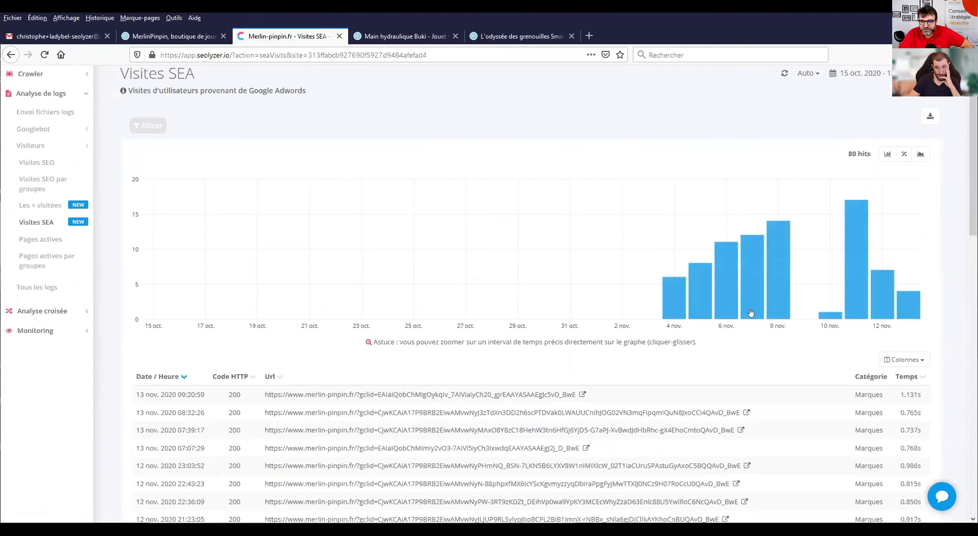
mouse_move(912, 310)
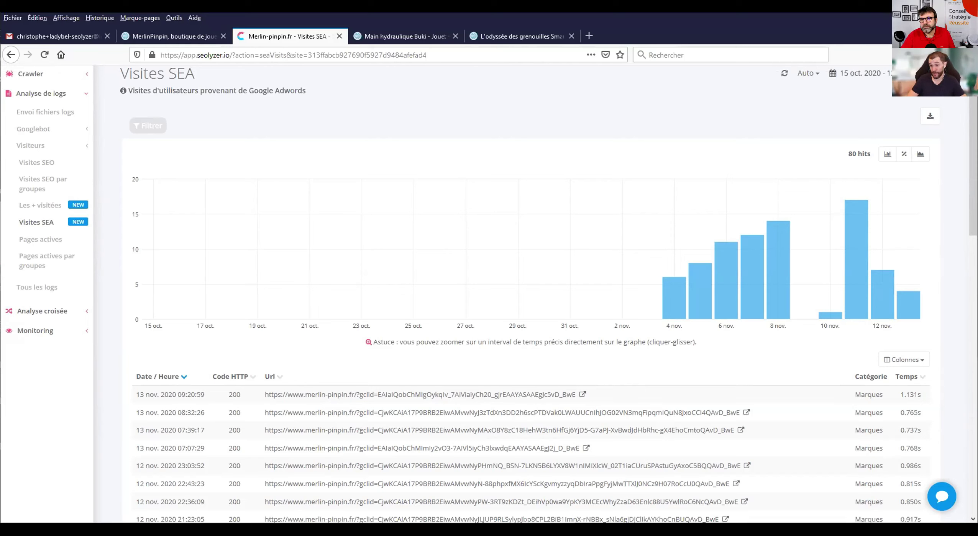
click(855, 73)
click(891, 92)
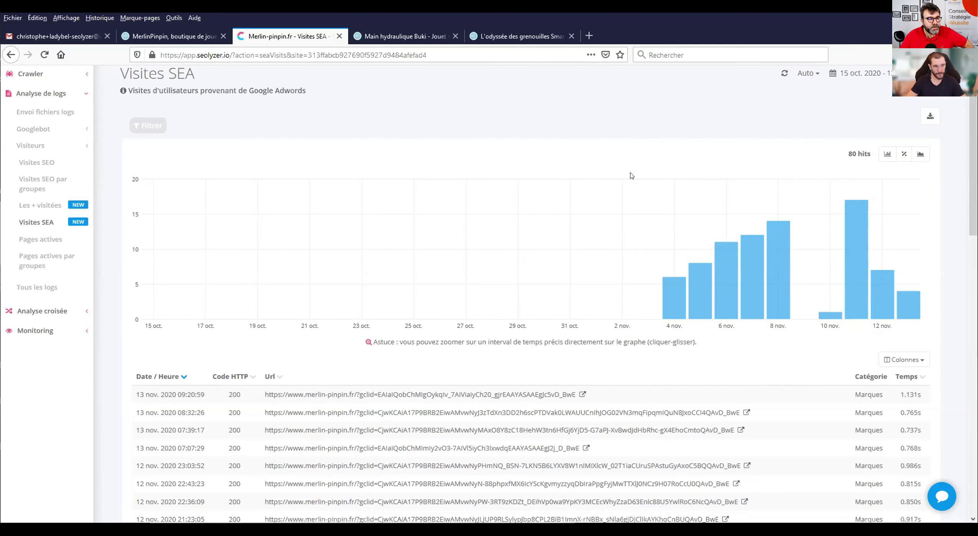
Step: Open the Pages actives report of unique pages that generated at least one SEO visit per day
click(46, 238)
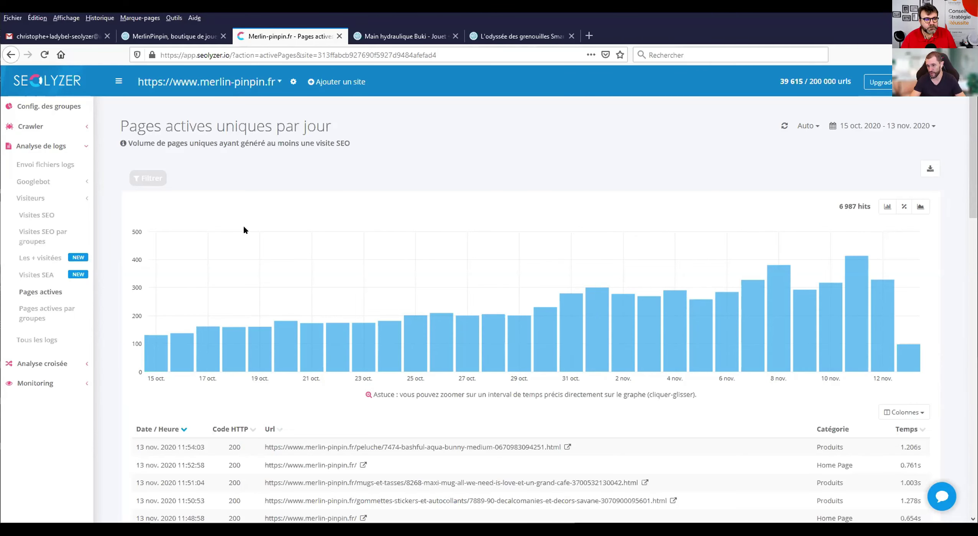
Step: Open the Pages actives par groupes report, glance at the Tous les logs report and return to the grouped active pages
click(32, 315)
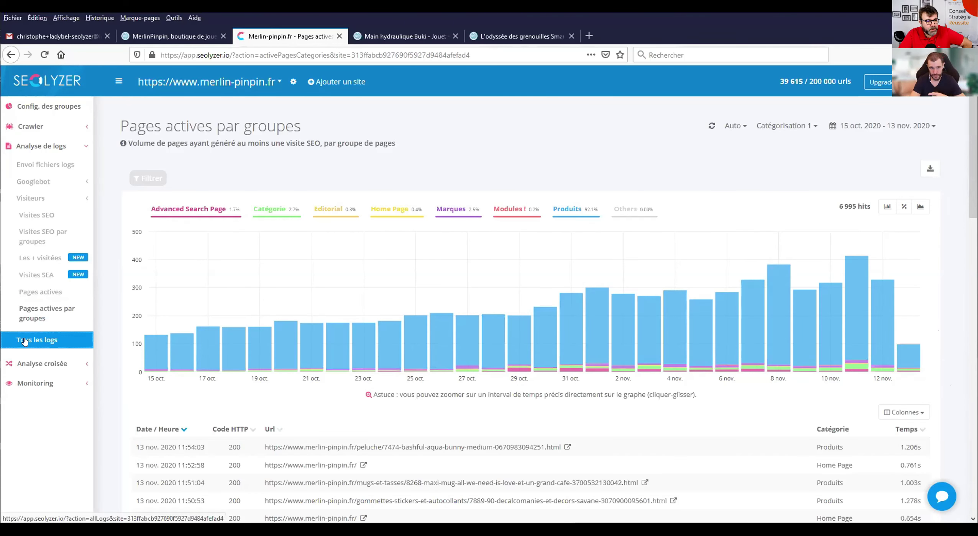
click(24, 341)
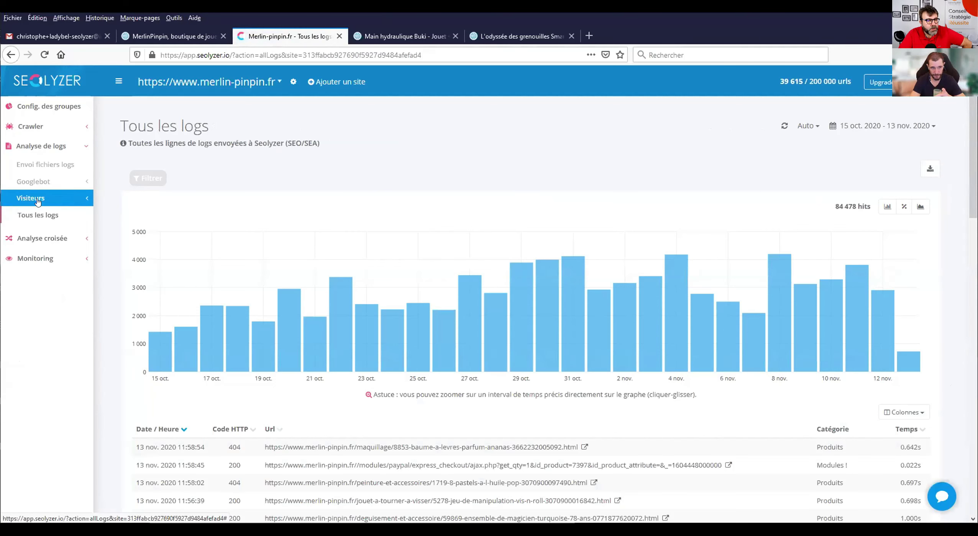
click(37, 199)
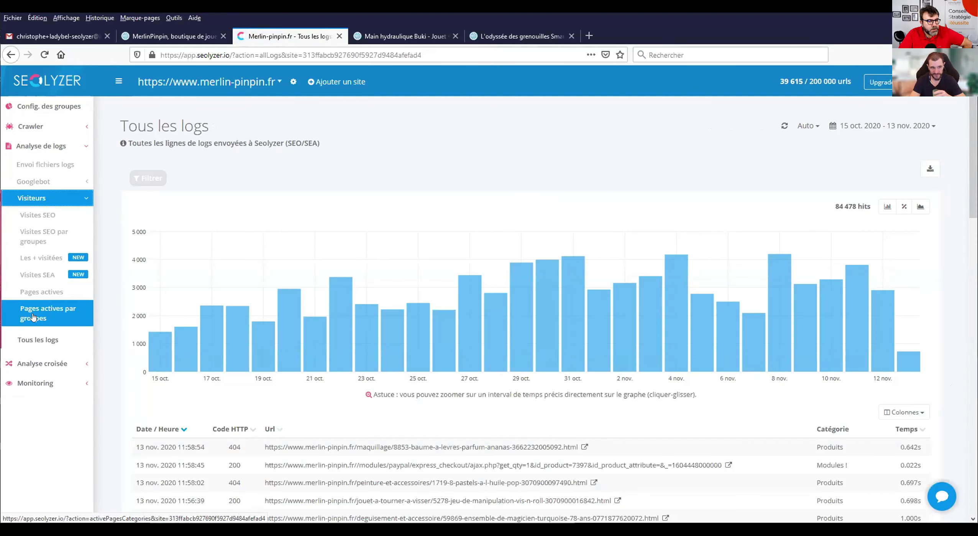
click(33, 317)
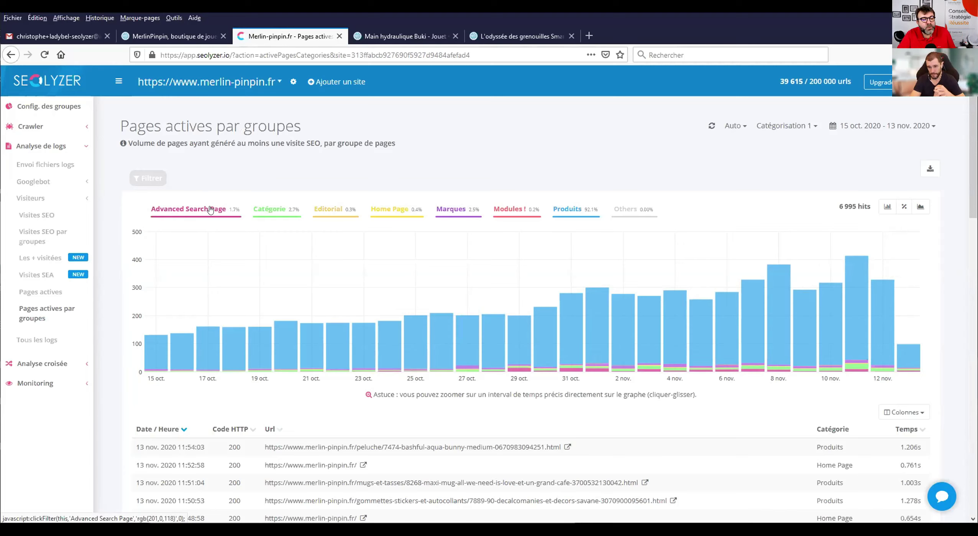
Step: Filter the grouped active pages to Advanced Search Page, look through the listed URLs and remove the filter
click(209, 210)
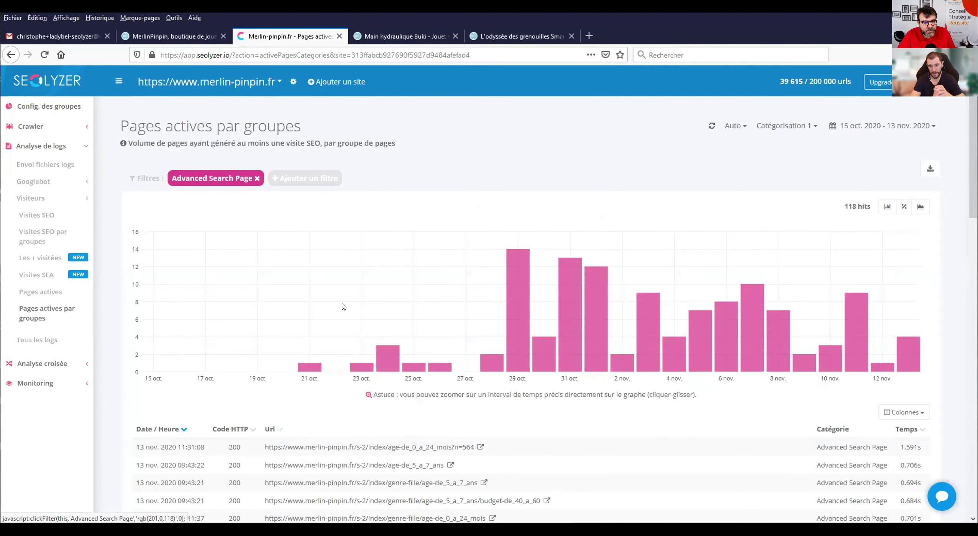
scroll(380, 386, down, 3)
scroll(381, 386, down, 6)
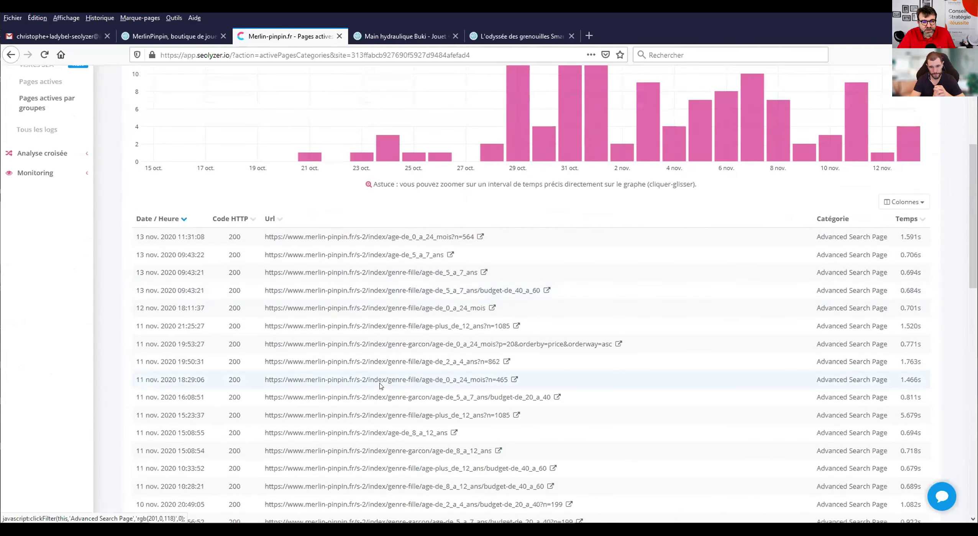
scroll(381, 386, down, 2)
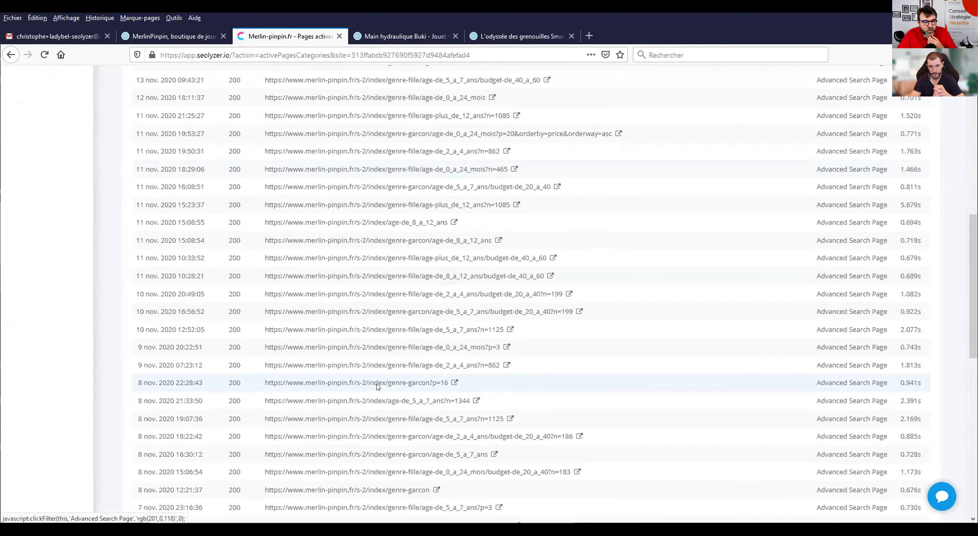
scroll(375, 387, up, 11)
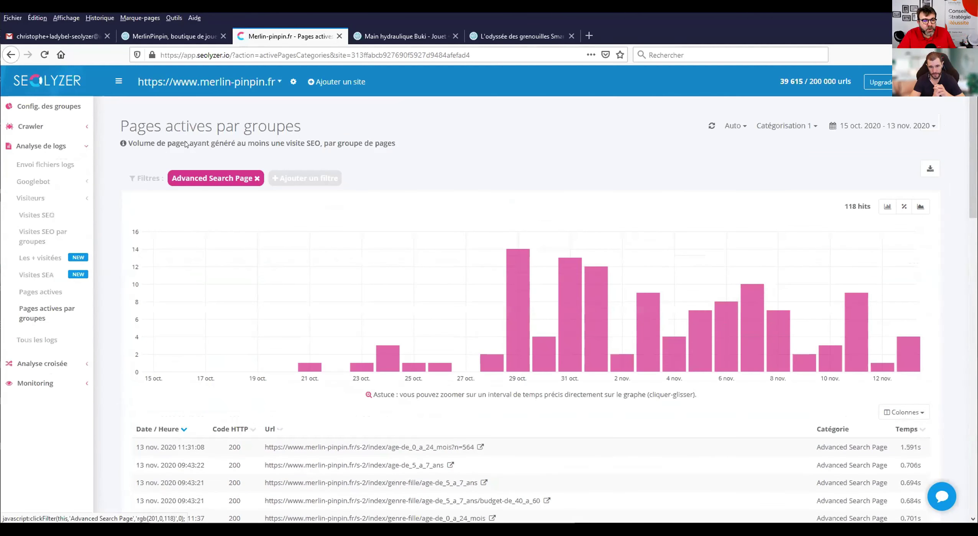
click(257, 178)
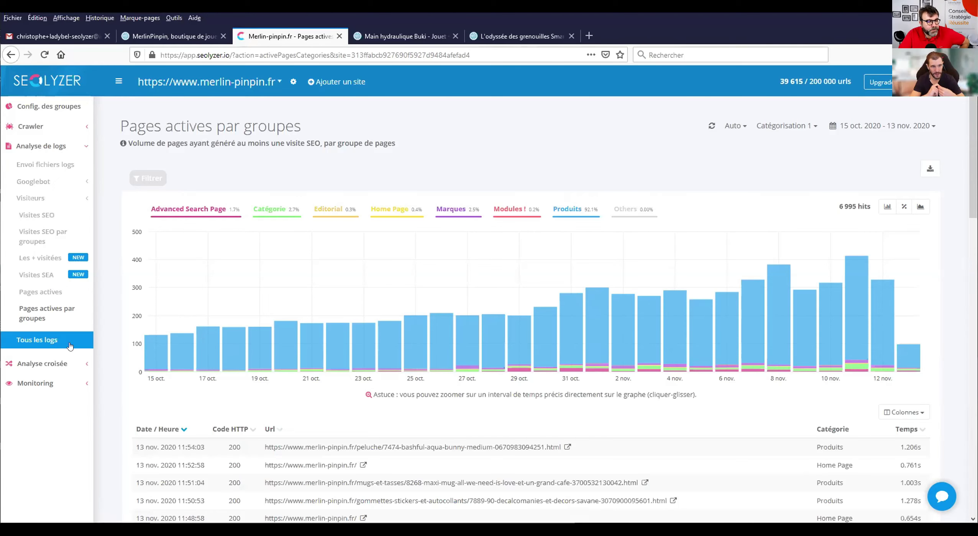
Step: Open the Tous les logs report and look through the log lines below the daily hits chart
click(36, 339)
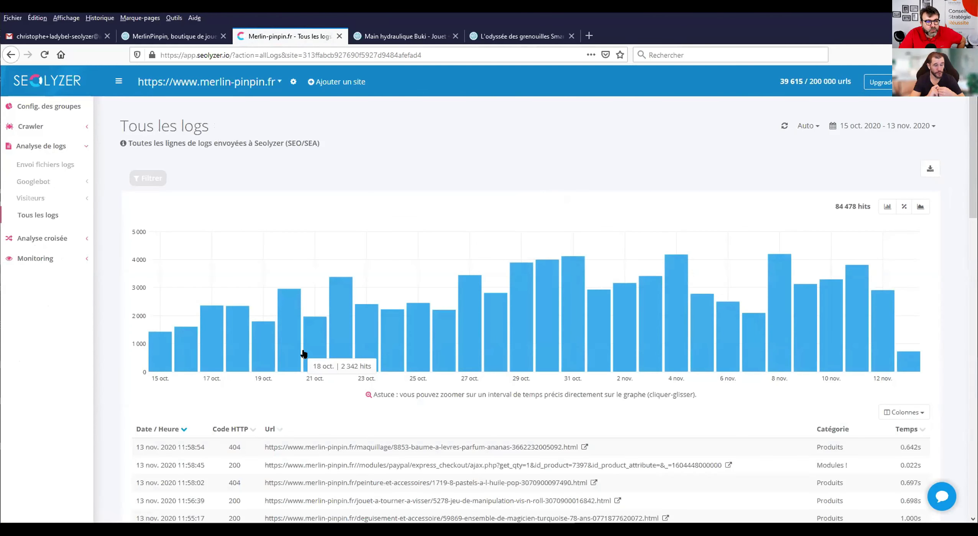
scroll(305, 349, down, 5)
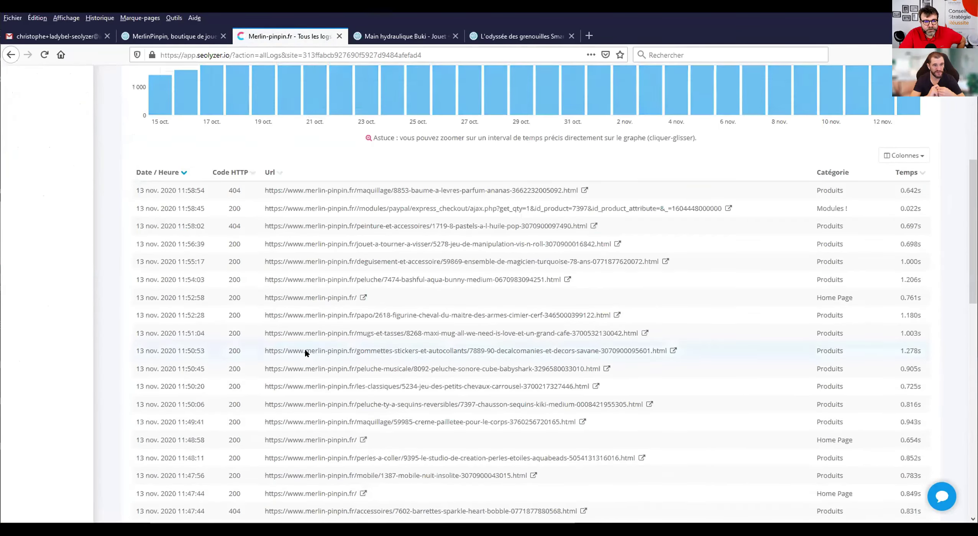
scroll(305, 349, up, 5)
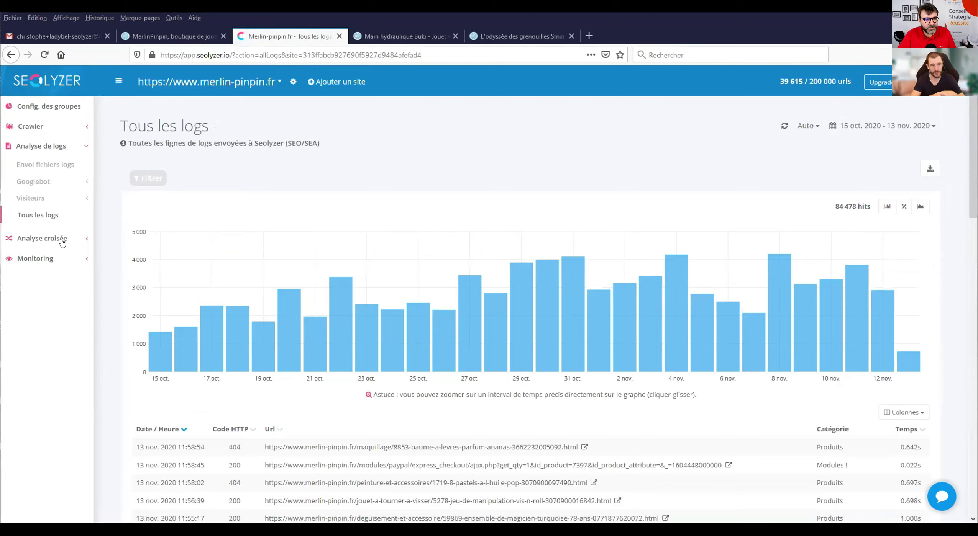
Step: Open the Vue générale of Analyse croisée and examine the overlap between pages crawled by Googlebot and by Seolyzer
click(41, 239)
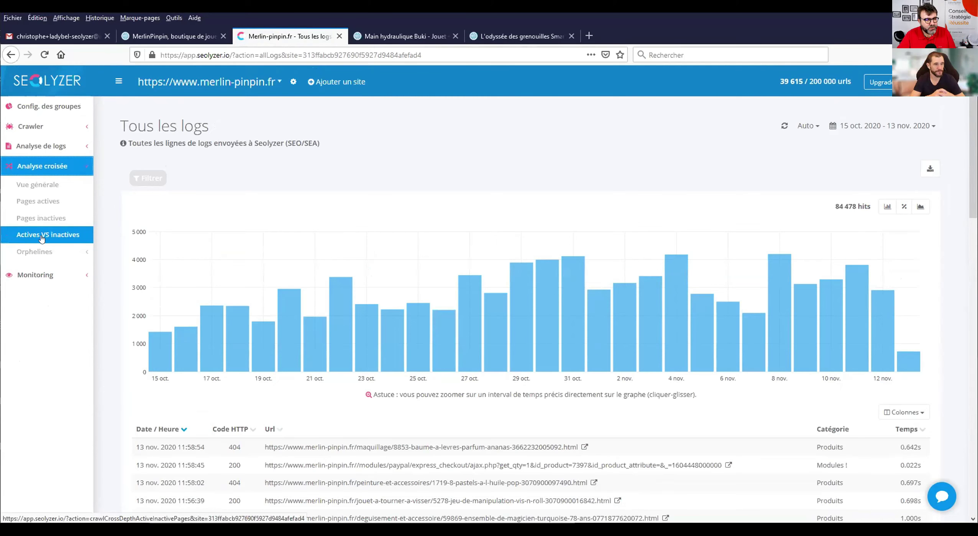
click(54, 185)
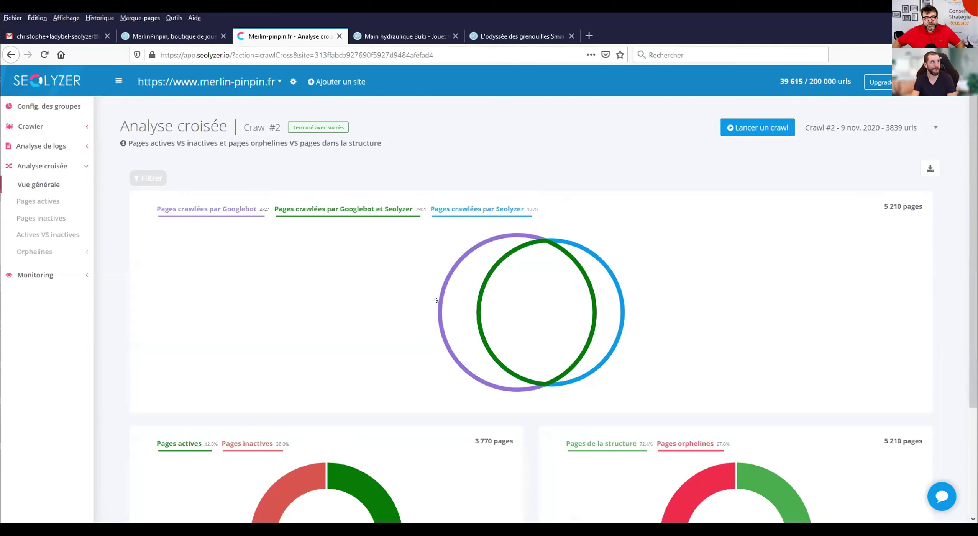
mouse_move(556, 324)
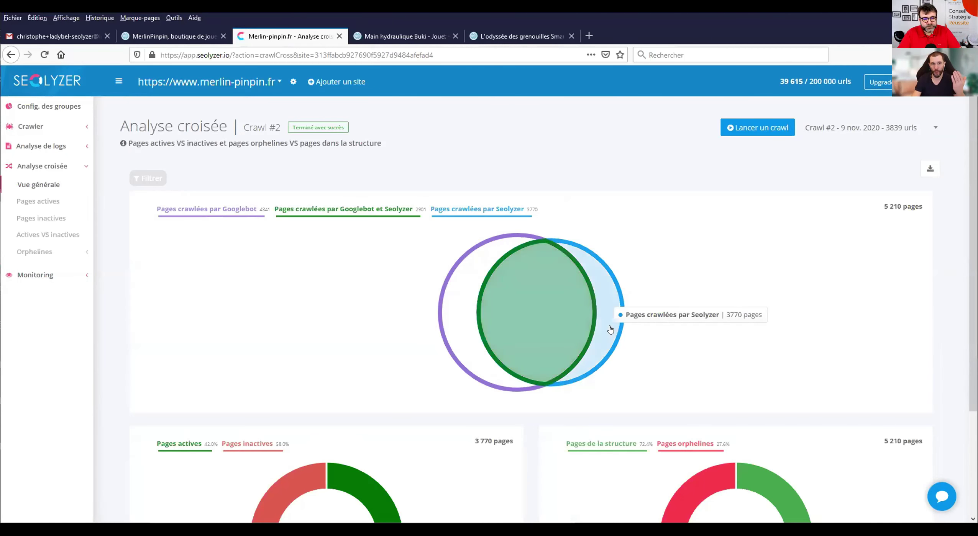
scroll(651, 312, down, 3)
scroll(645, 308, up, 3)
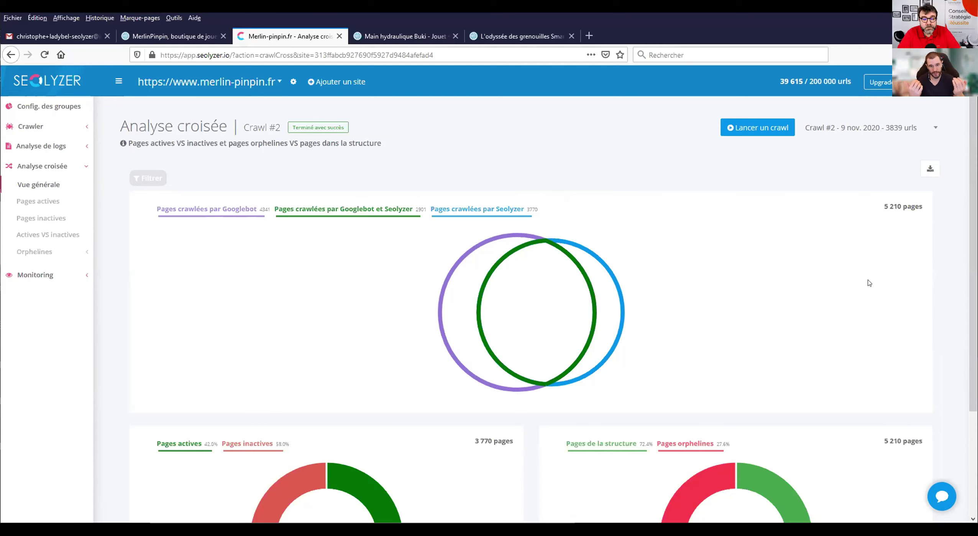
scroll(869, 283, down, 2)
scroll(869, 283, down, 3)
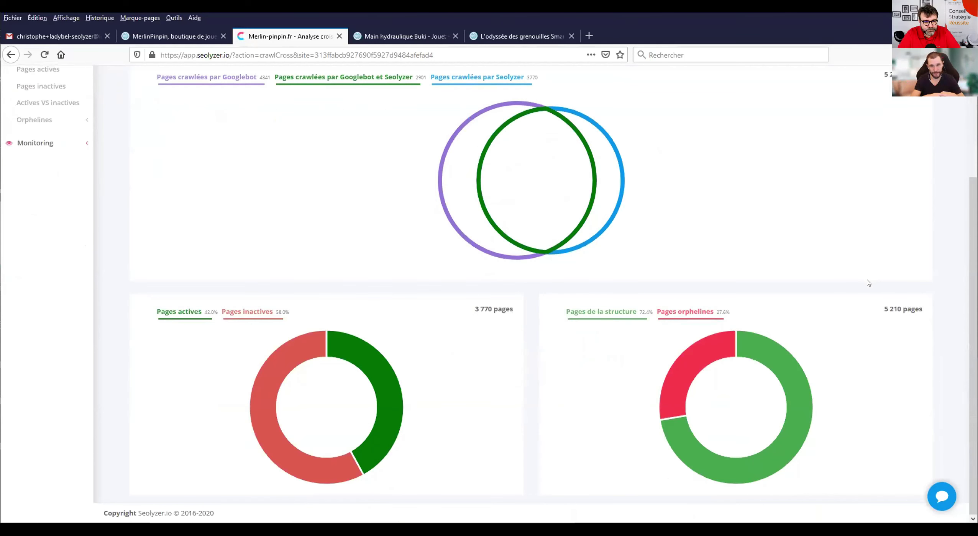
scroll(868, 282, up, 5)
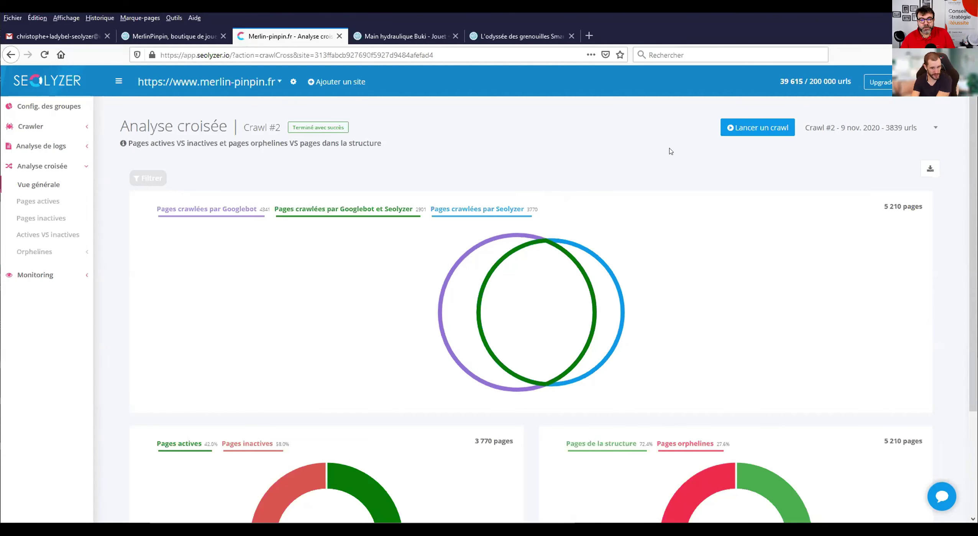
mouse_move(465, 339)
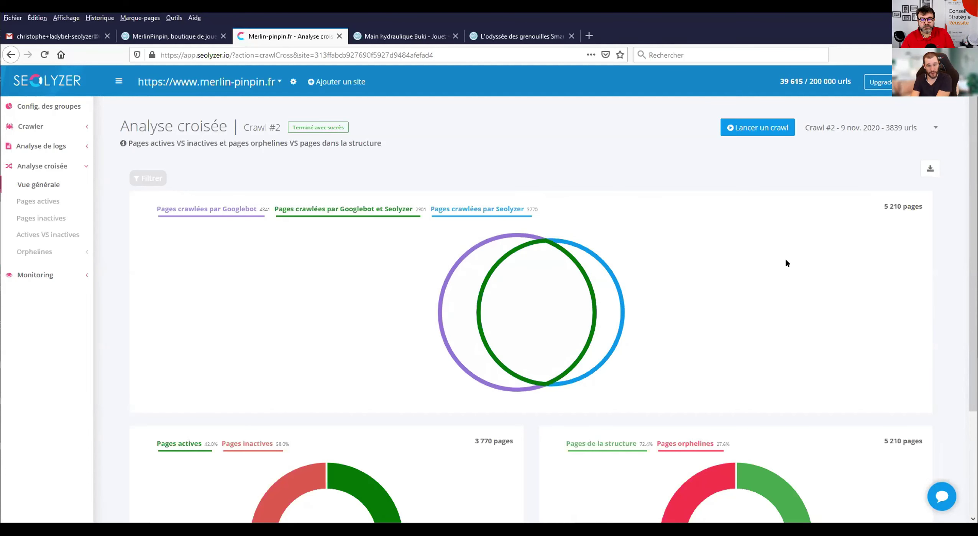
mouse_move(567, 331)
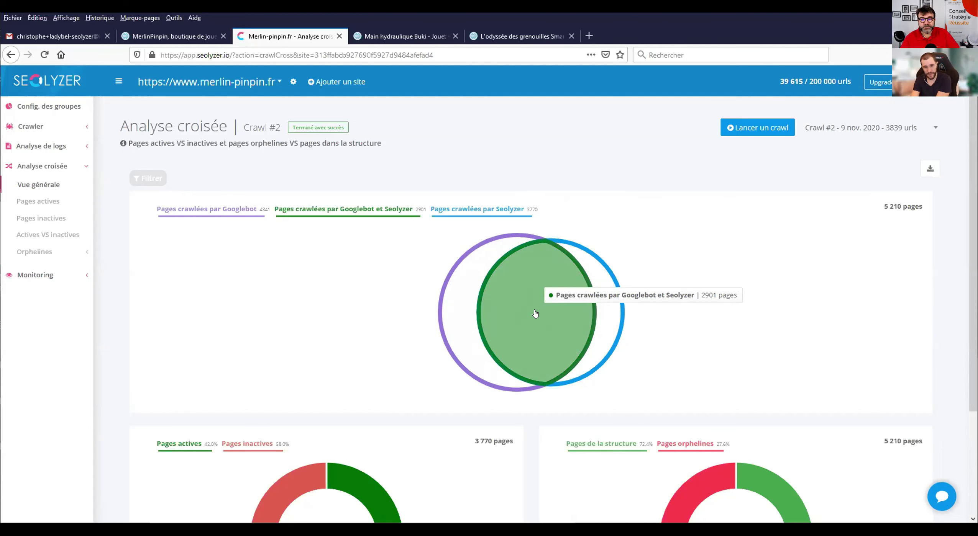
mouse_move(600, 297)
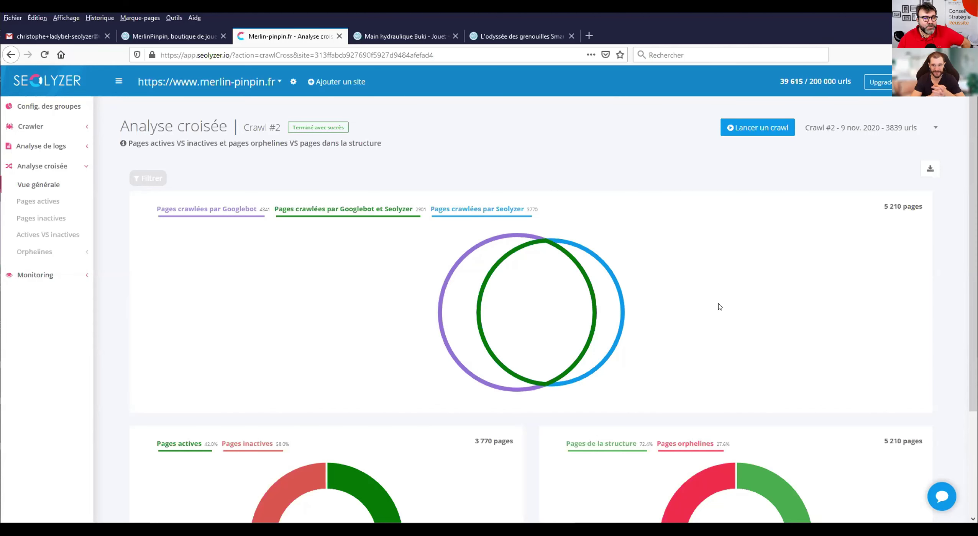
Step: Examine the chart comparing active and inactive pages in the cross-analysis overview
scroll(674, 299, down, 4)
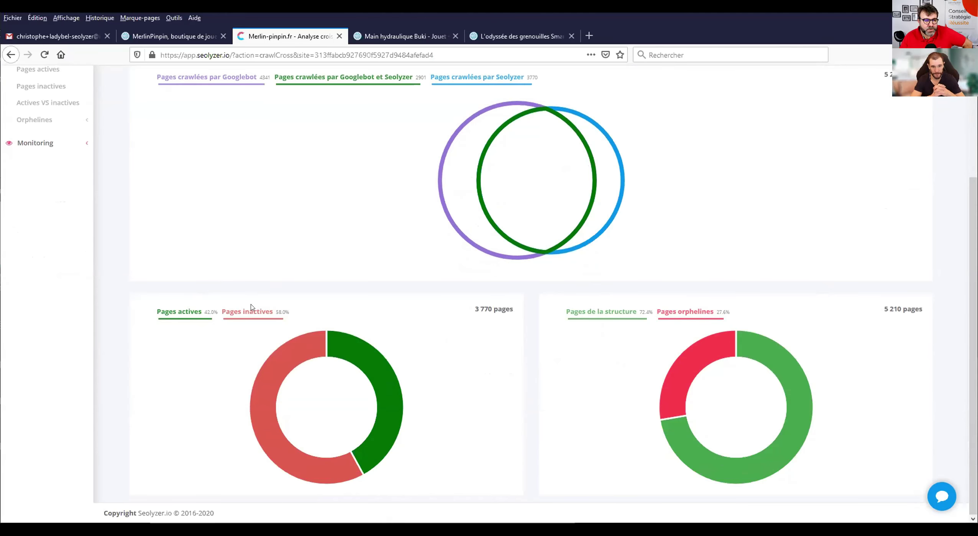
scroll(261, 230, up, 3)
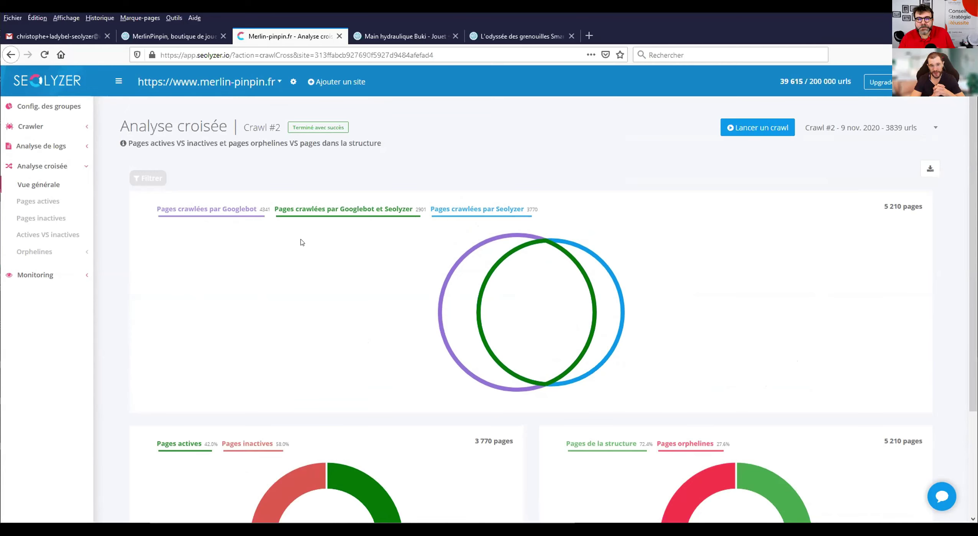
scroll(302, 242, down, 3)
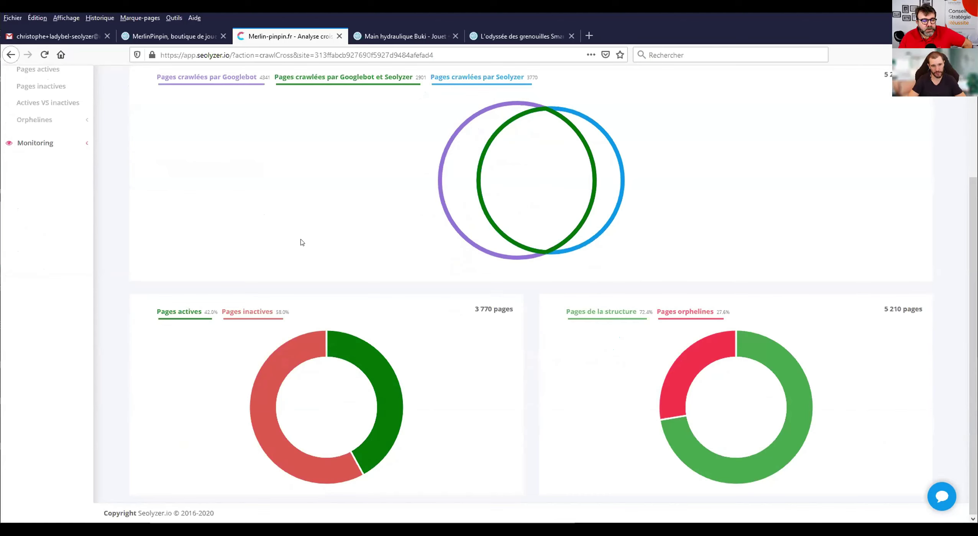
mouse_move(302, 364)
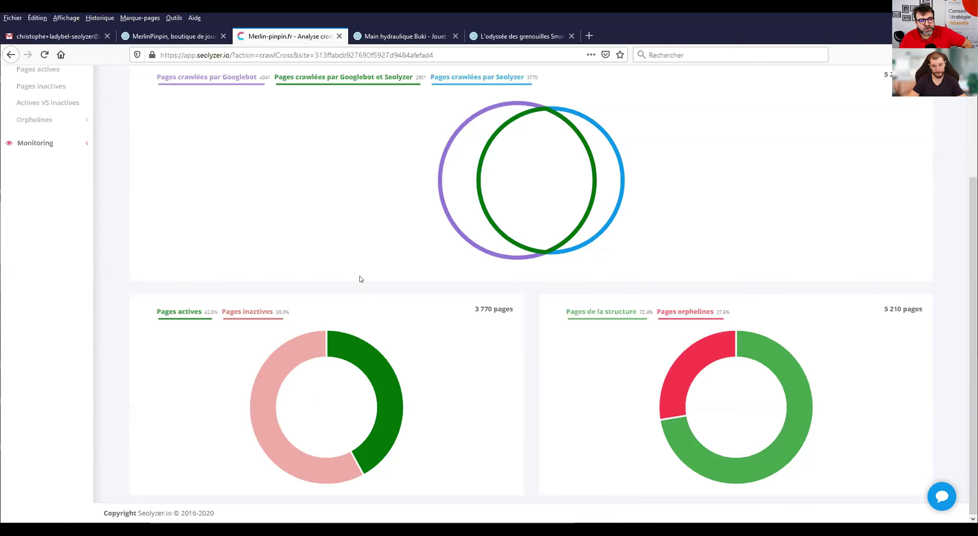
mouse_move(351, 354)
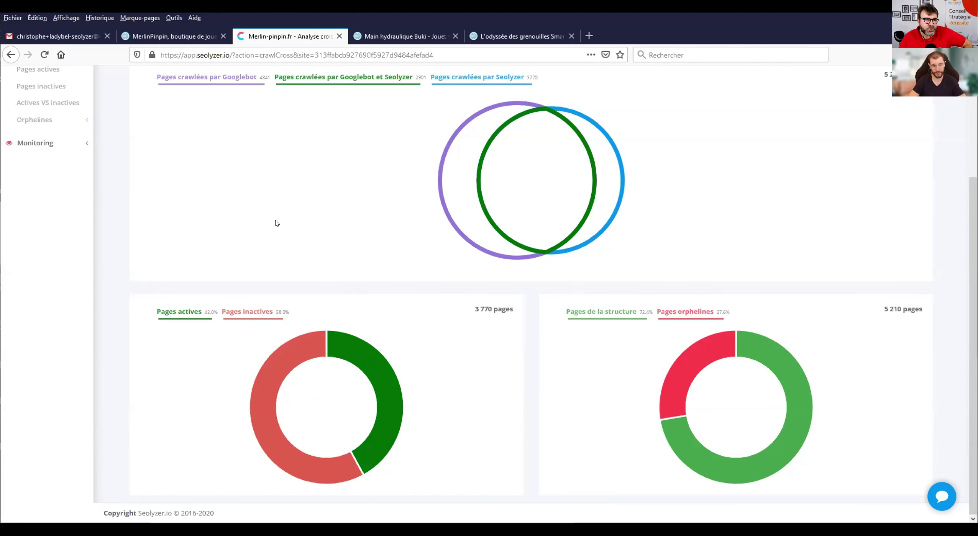
Step: Open the list of inactive pages from the overview chart, look through its URLs and return to the overview
click(294, 355)
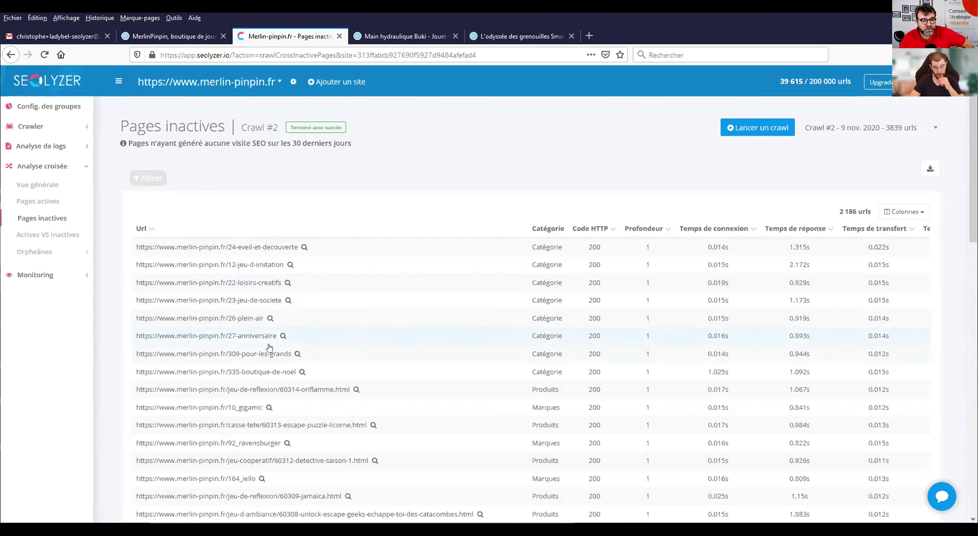
scroll(276, 346, down, 2)
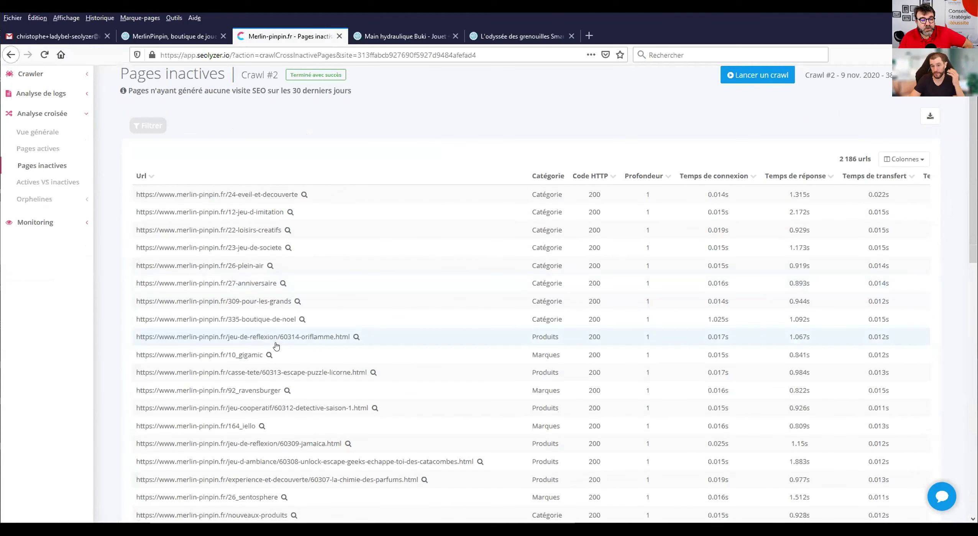
scroll(276, 346, down, 2)
scroll(276, 346, down, 4)
scroll(275, 346, up, 4)
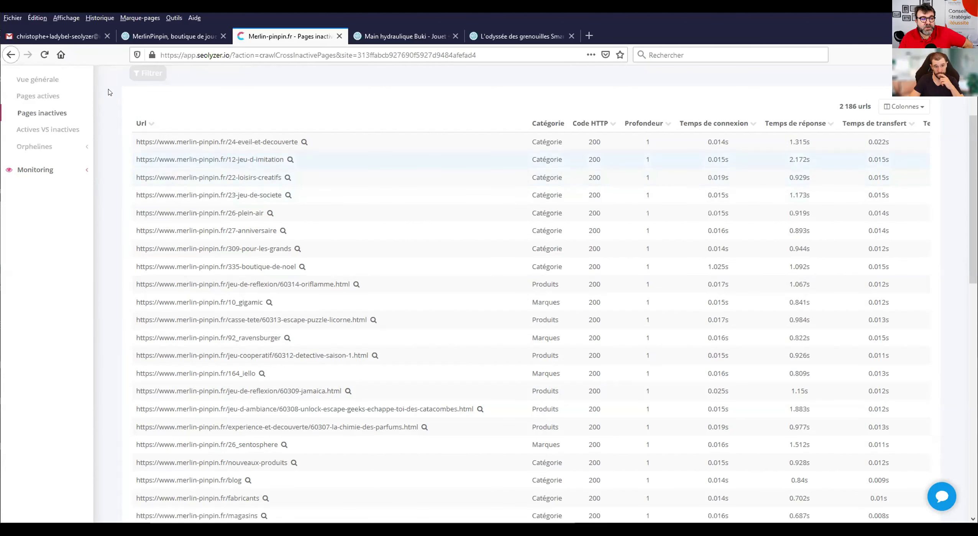
click(10, 55)
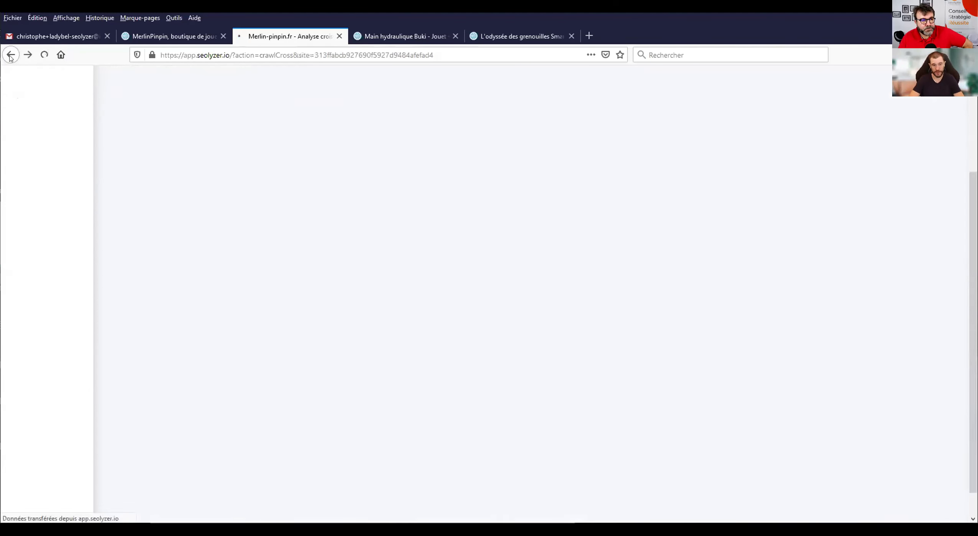
Step: Open the list of orphan pages from the structure chart and highlight part of a PayPal express_checkout module URL
scroll(728, 364, down, 1)
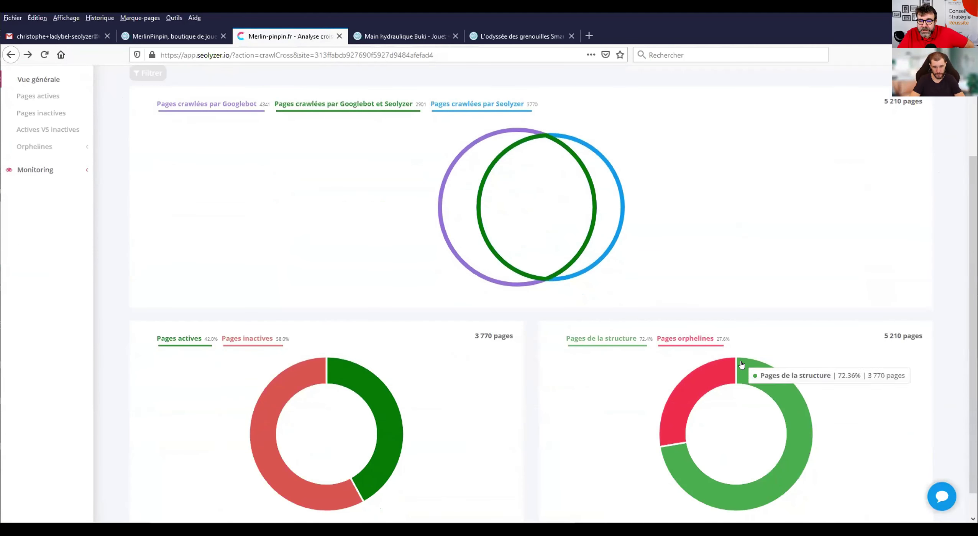
scroll(865, 400, down, 1)
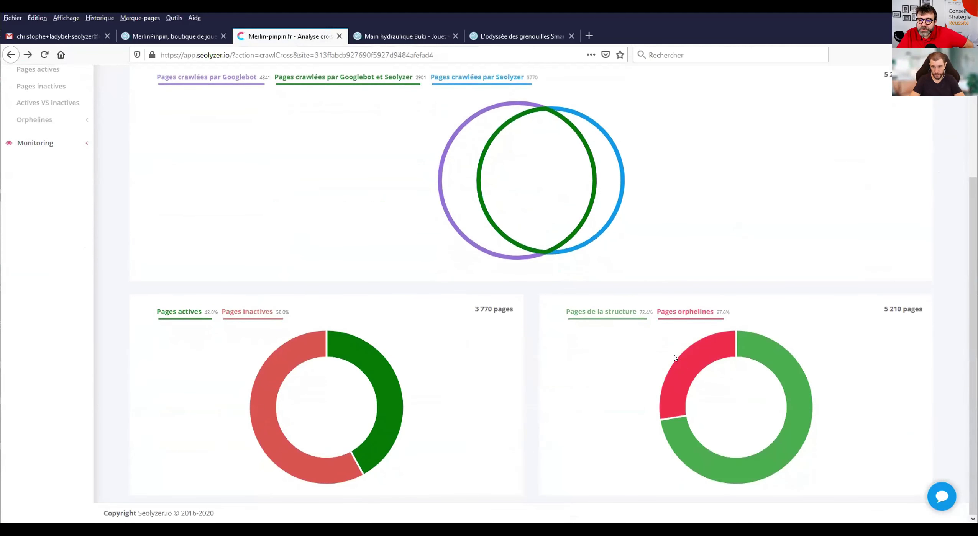
mouse_move(690, 364)
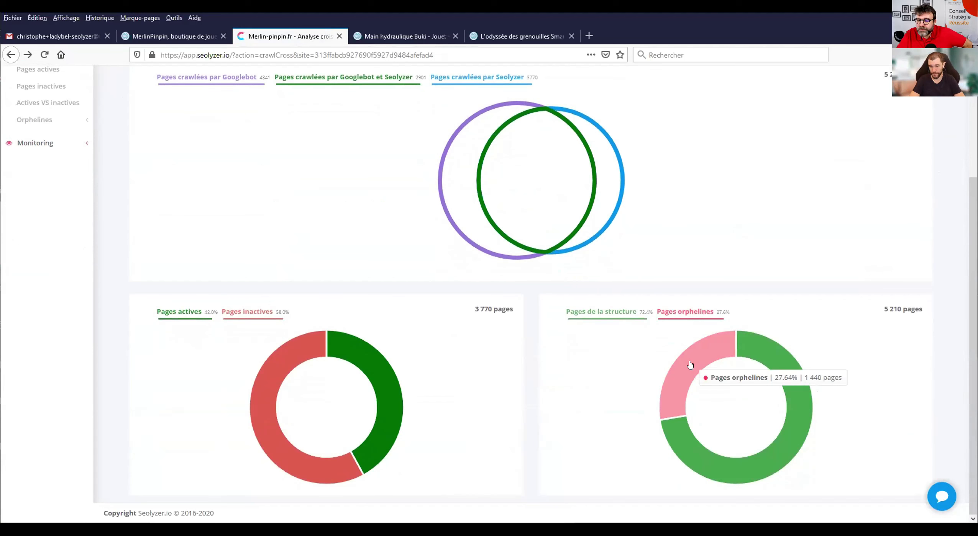
click(690, 365)
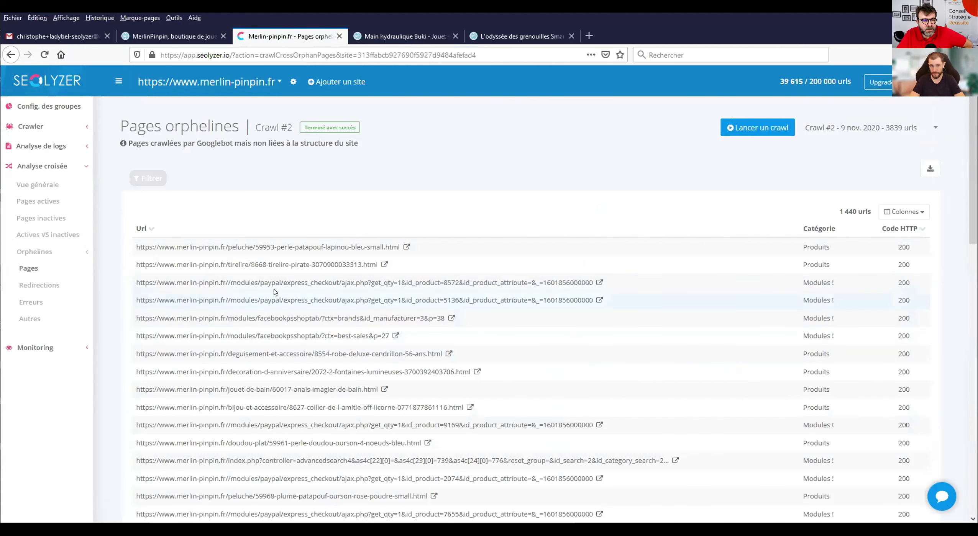
drag(213, 283, 361, 284)
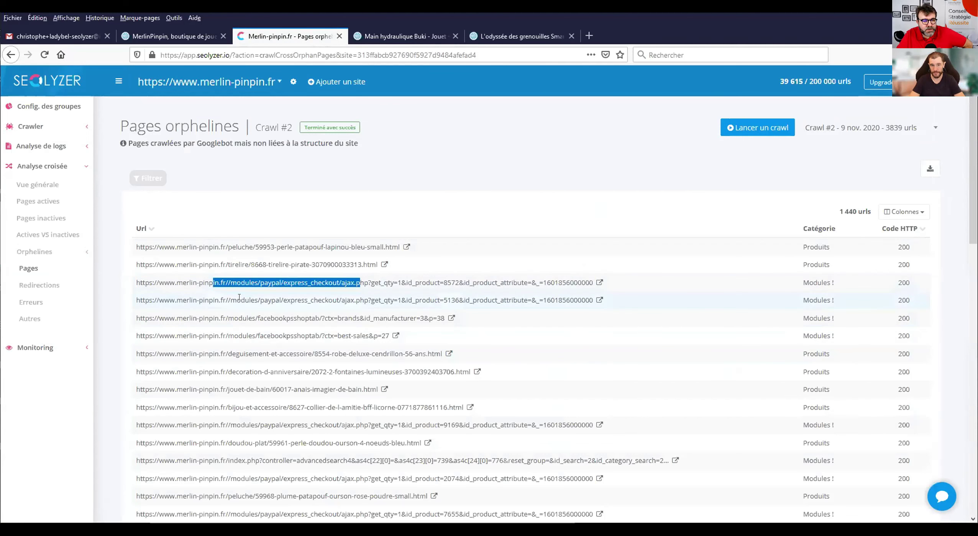
Step: Highlight part of the second PayPal express_checkout URL and part of the robe-deluxe-cendrillon costume URL in the orphan pages list
drag(240, 300, 368, 300)
drag(213, 300, 375, 301)
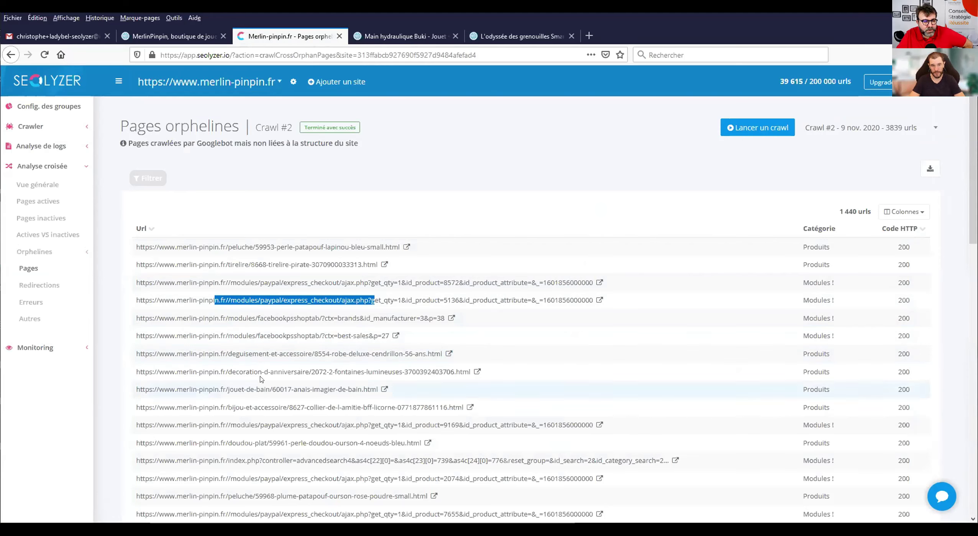
drag(245, 354, 347, 353)
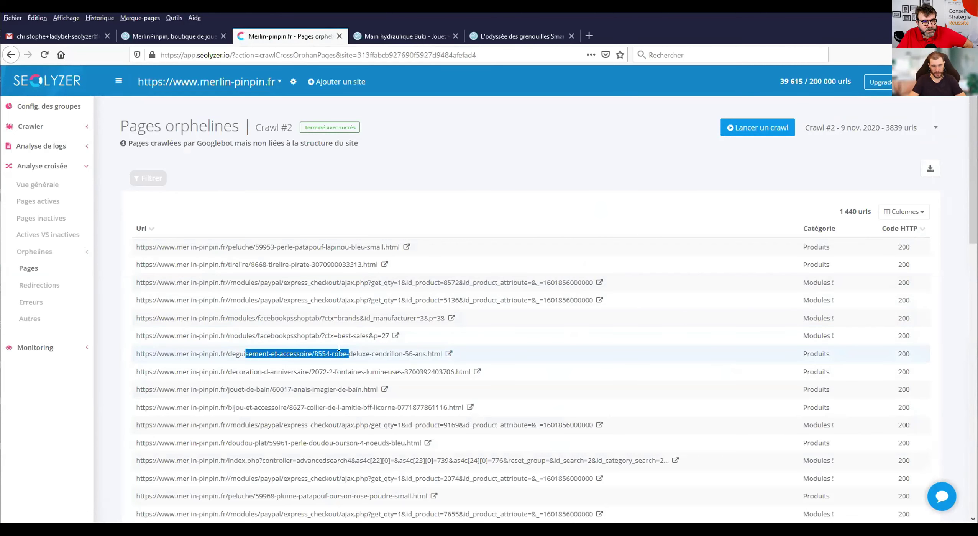
Step: Look through the URLs and categories on the first page of the orphan pages list
scroll(294, 298, down, 3)
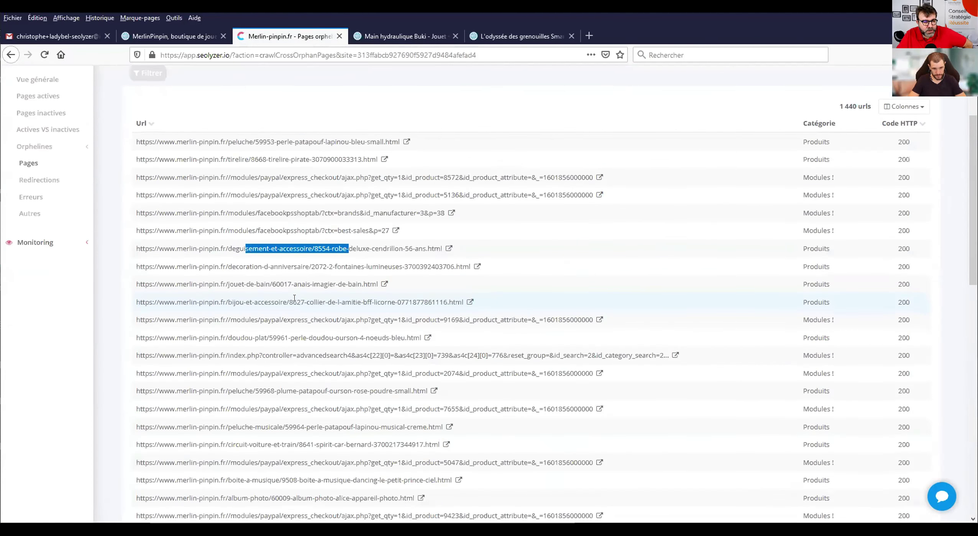
scroll(294, 298, down, 5)
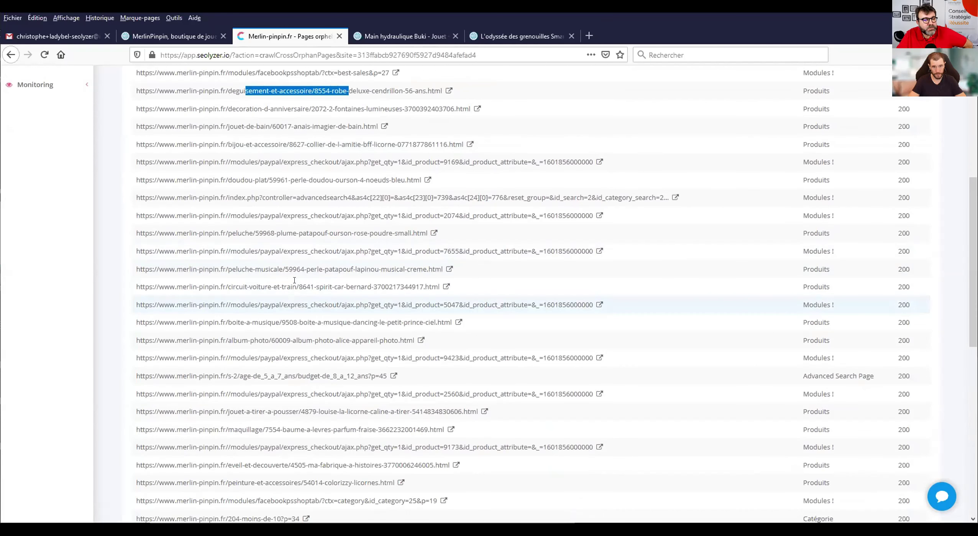
scroll(310, 300, down, 2)
scroll(310, 300, down, 10)
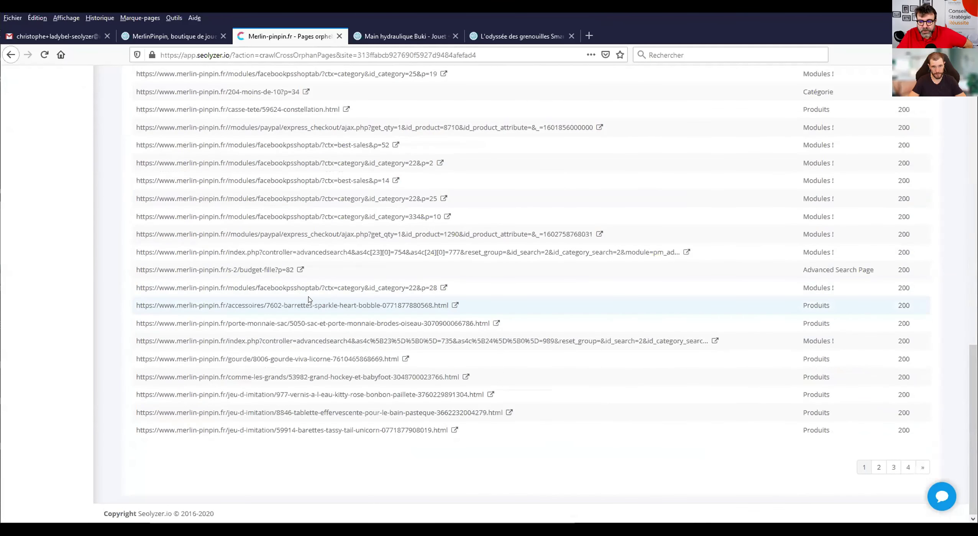
scroll(310, 299, up, 15)
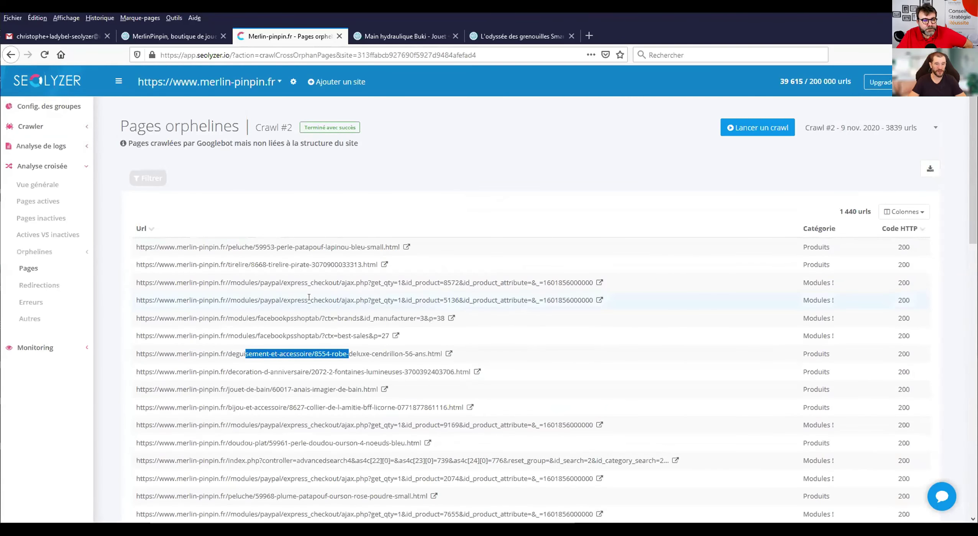
scroll(370, 317, down, 3)
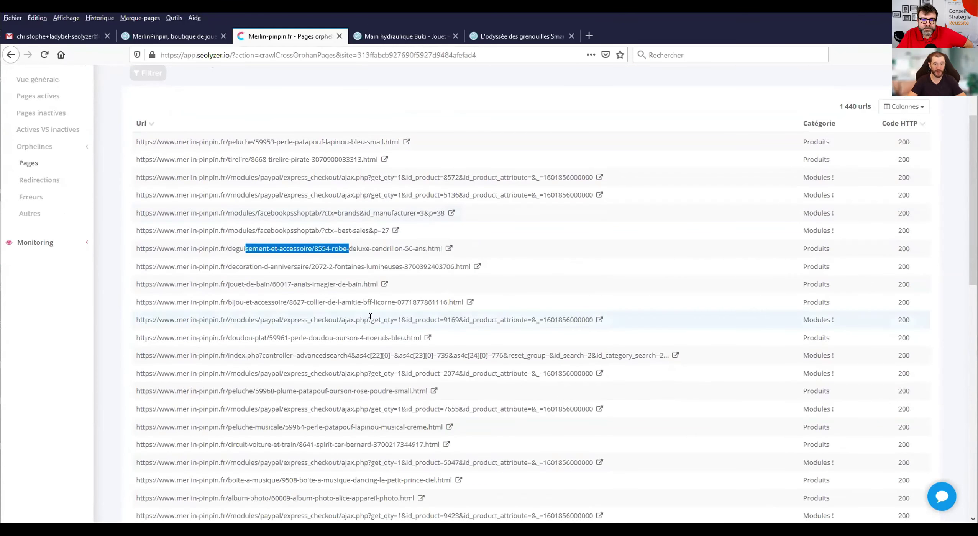
Step: Open the orphan product page 60017-anais-imagier-de-bain from the list, inspect it and return to the Seolyzer report
click(328, 282)
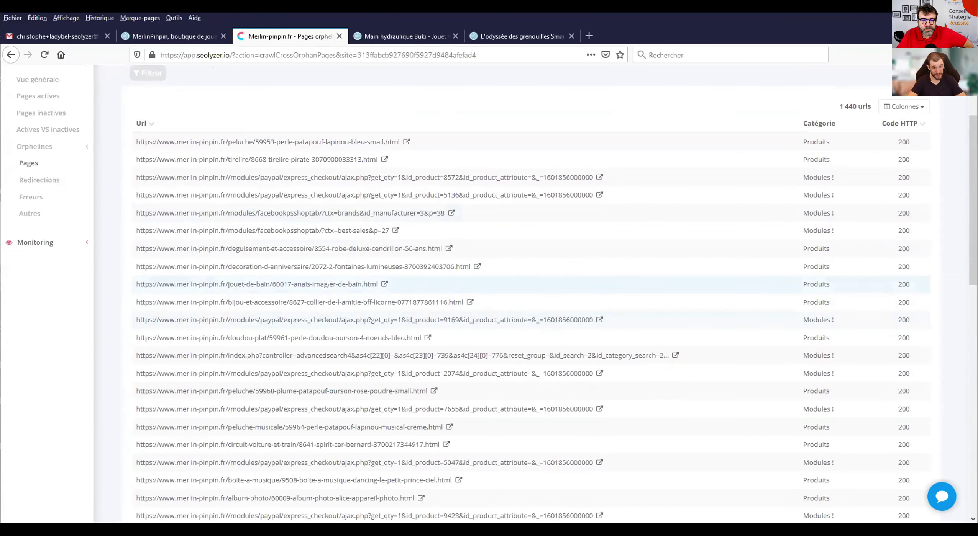
click(384, 288)
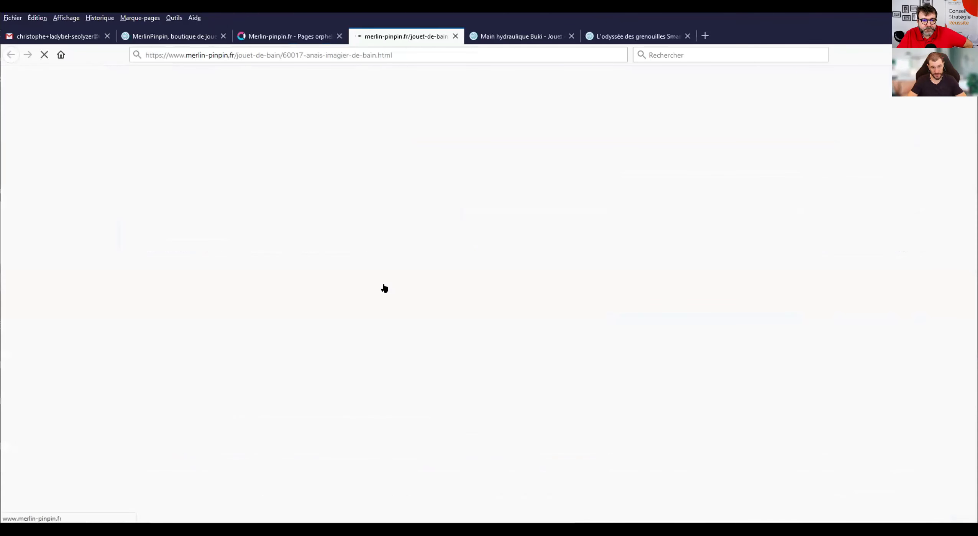
click(289, 36)
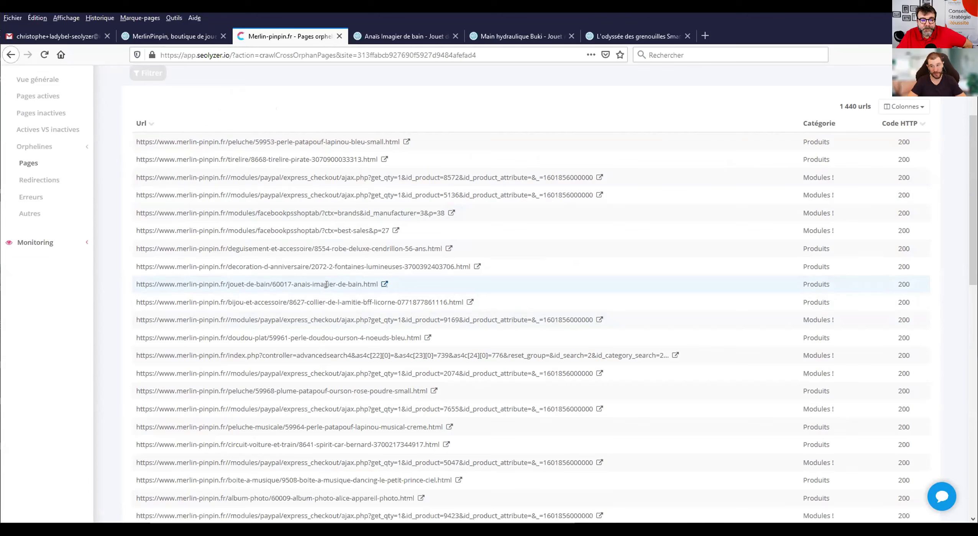
click(409, 36)
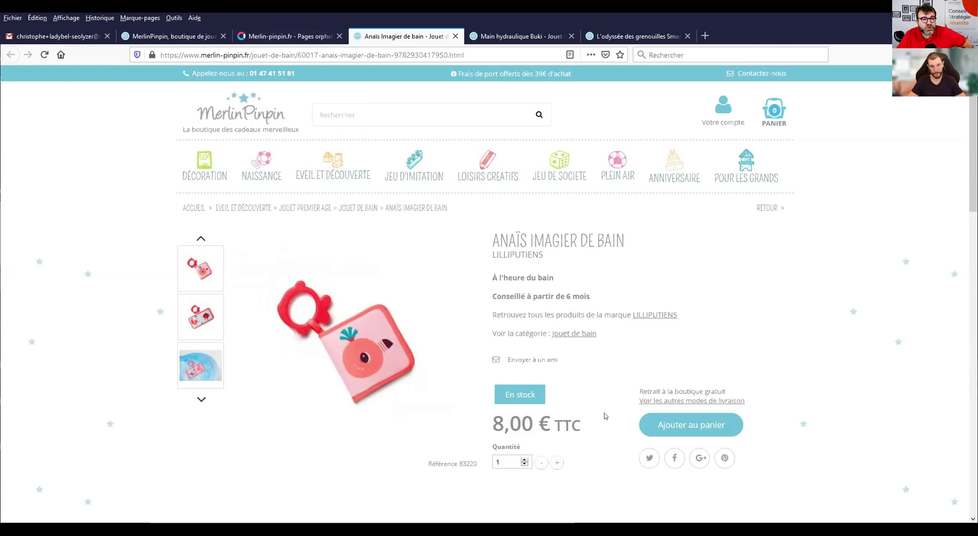
key(ctrl+Page_Up)
Step: Open the Actives VS inactives report of Analyse croisée and examine active and inactive pages by depth with their URL table
click(33, 235)
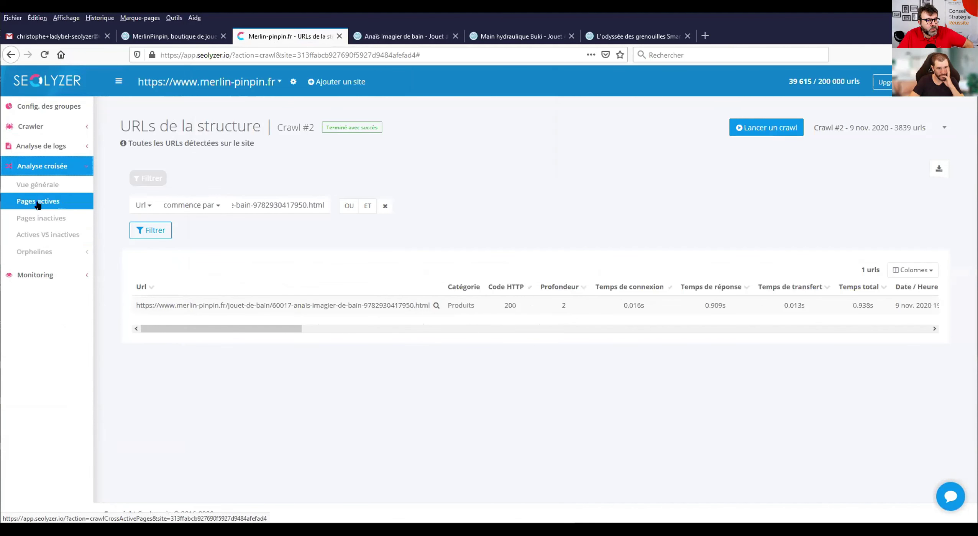
click(31, 236)
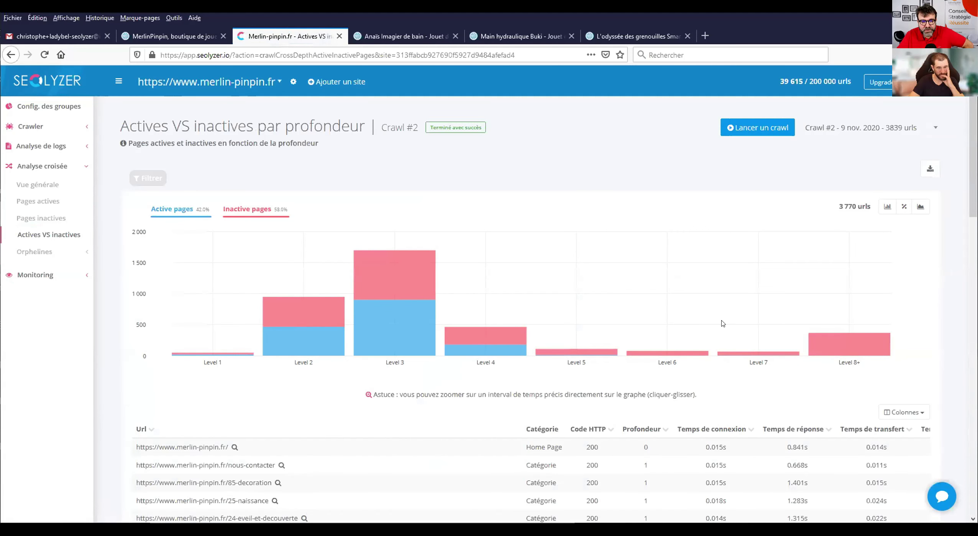
scroll(721, 324, down, 4)
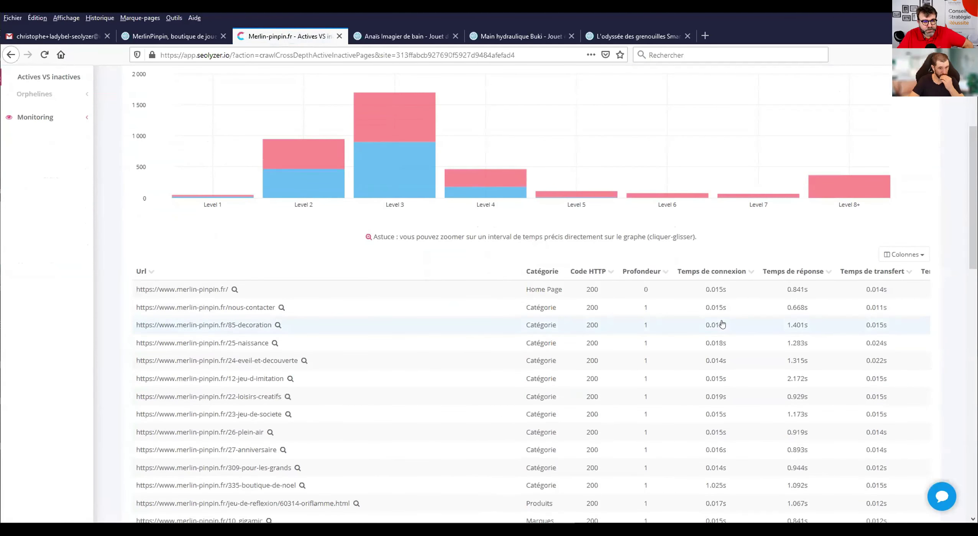
scroll(624, 309, up, 4)
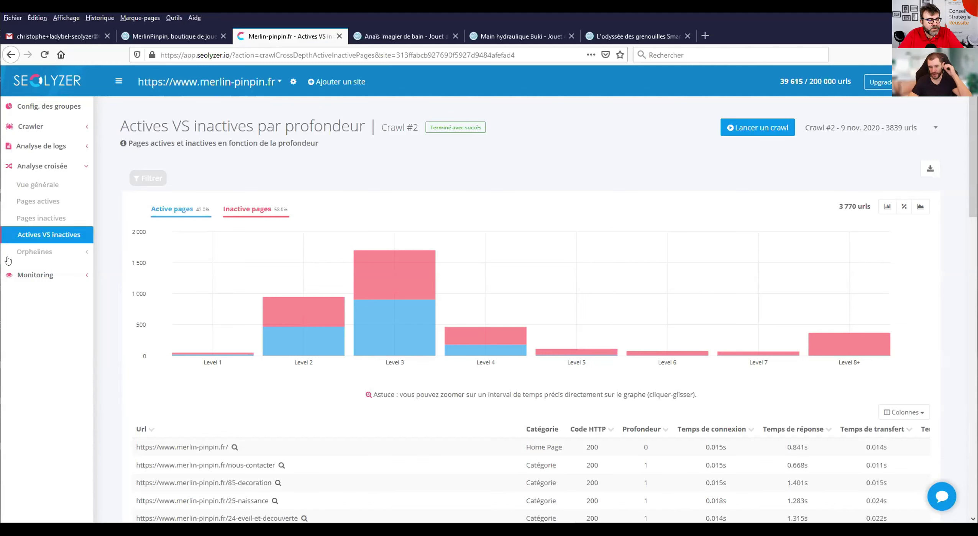
Step: Show the orphan pages report and the Redirections orphelines report under Orphelines
click(40, 255)
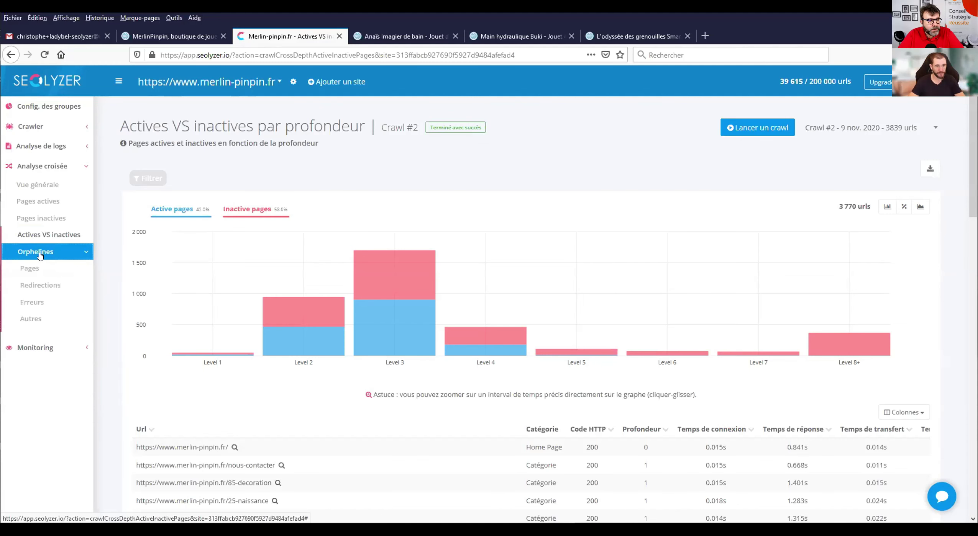
click(43, 269)
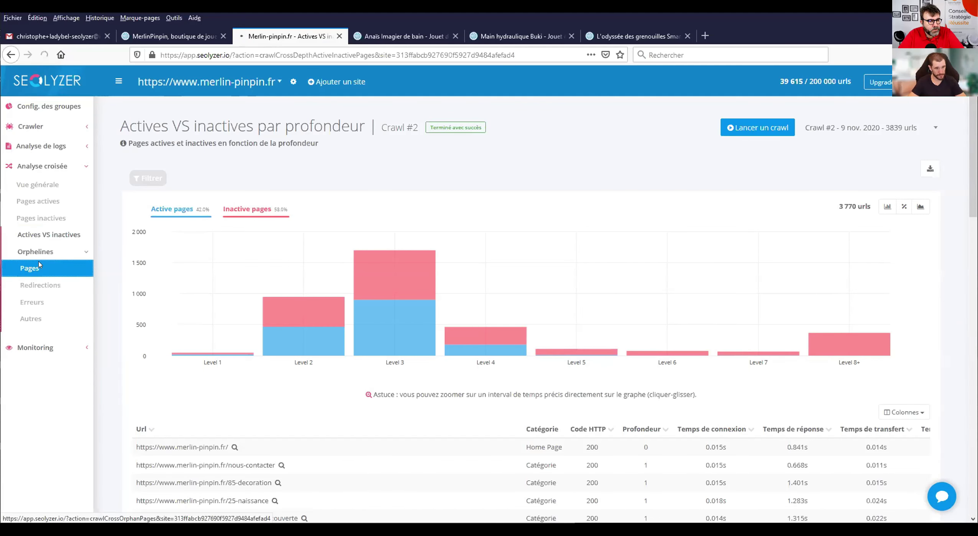
click(42, 288)
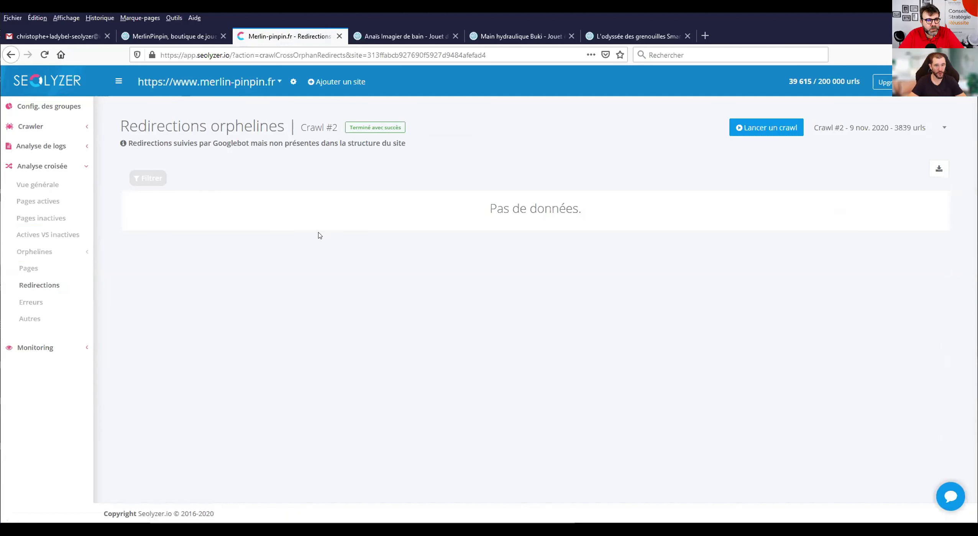
Step: Open the Erreurs orphelines report and look through its list of URLs
click(37, 302)
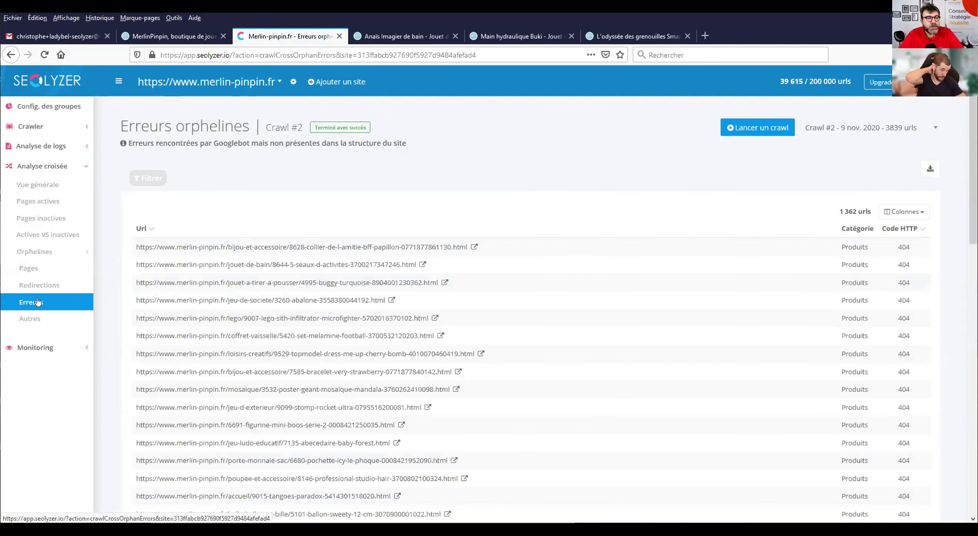
scroll(270, 315, down, 4)
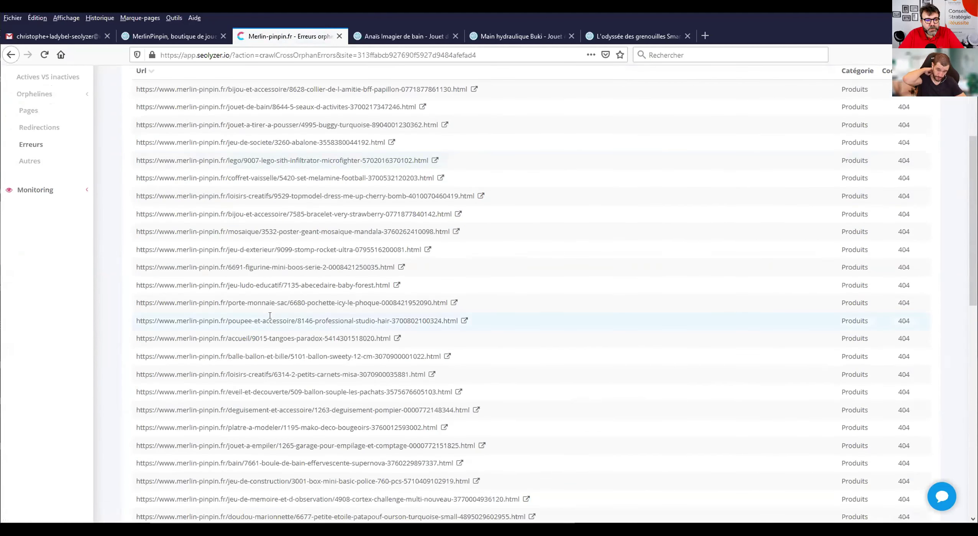
scroll(270, 315, down, 12)
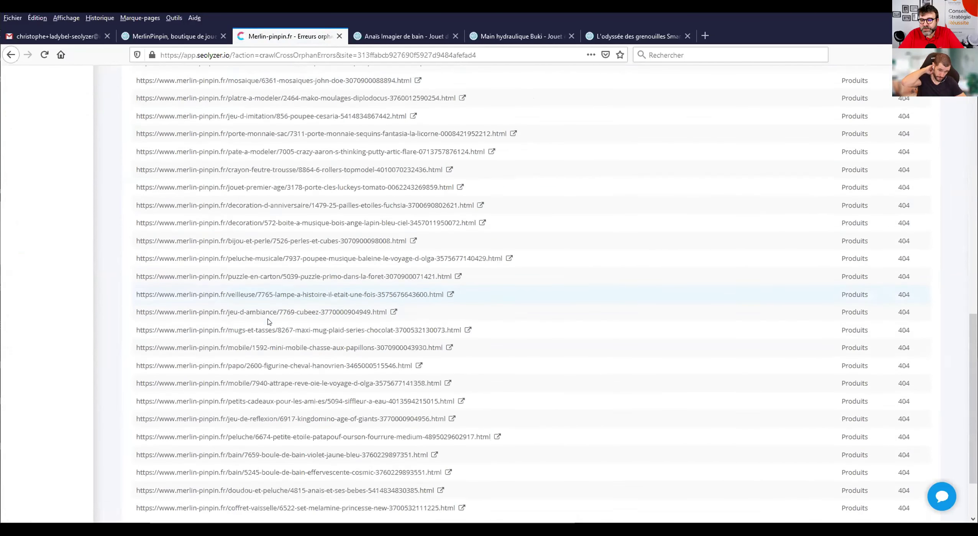
scroll(269, 322, down, 3)
scroll(226, 316, up, 15)
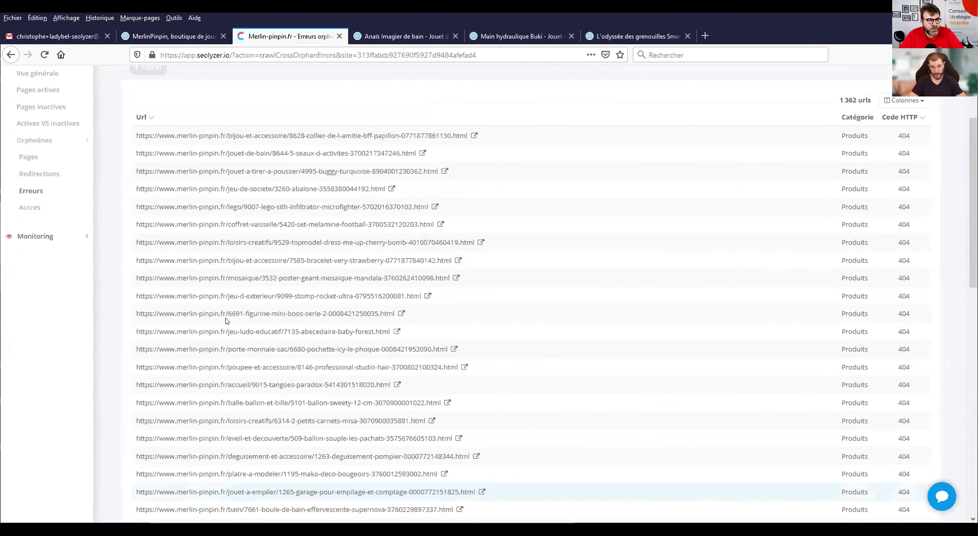
scroll(226, 316, up, 3)
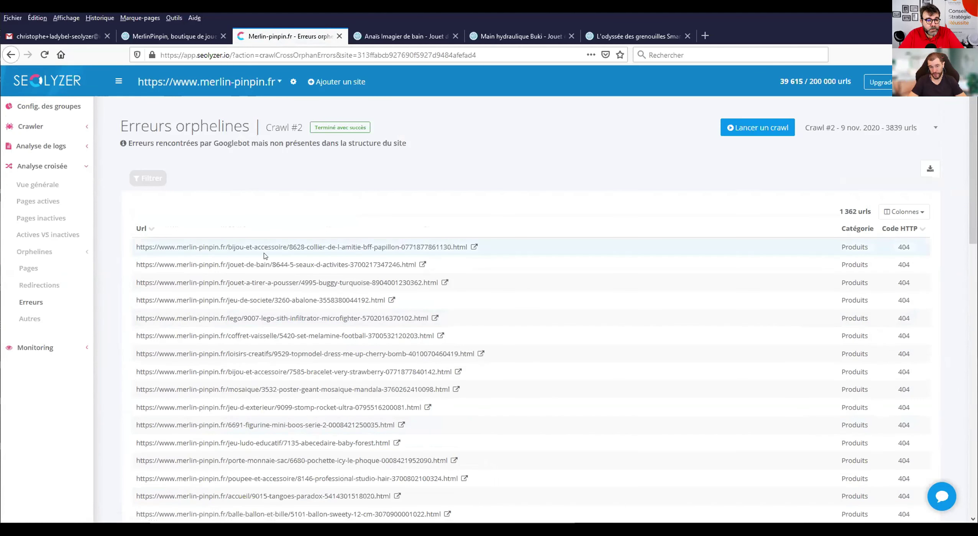
Step: Open the collier-de-l-amitie-bff-papillon product page from the orphan errors, inspect it on the shop site and return to the report
click(468, 247)
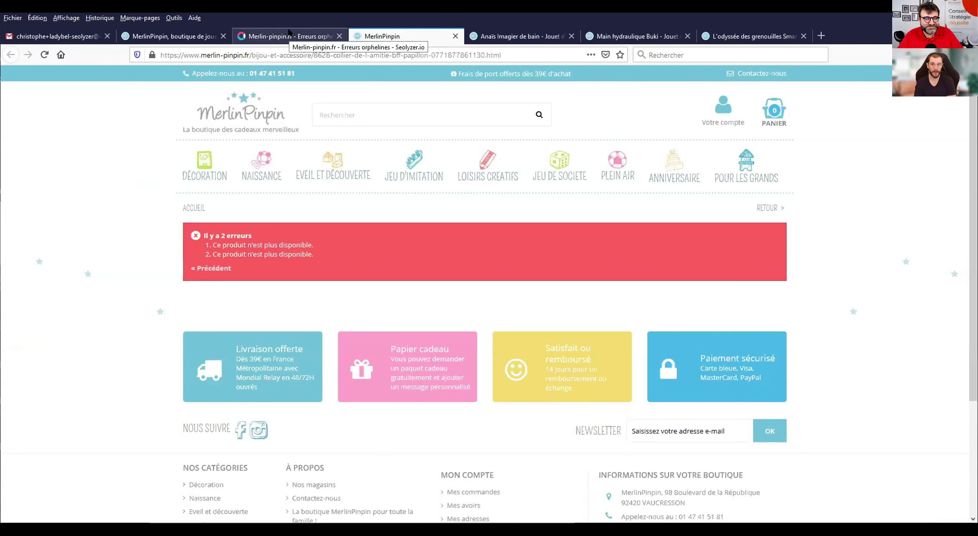
click(289, 33)
click(406, 37)
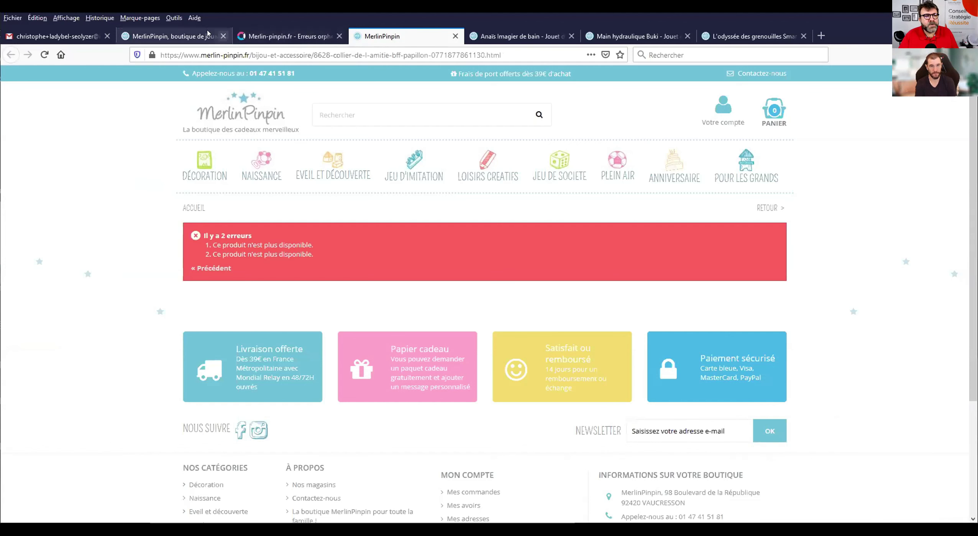
click(284, 36)
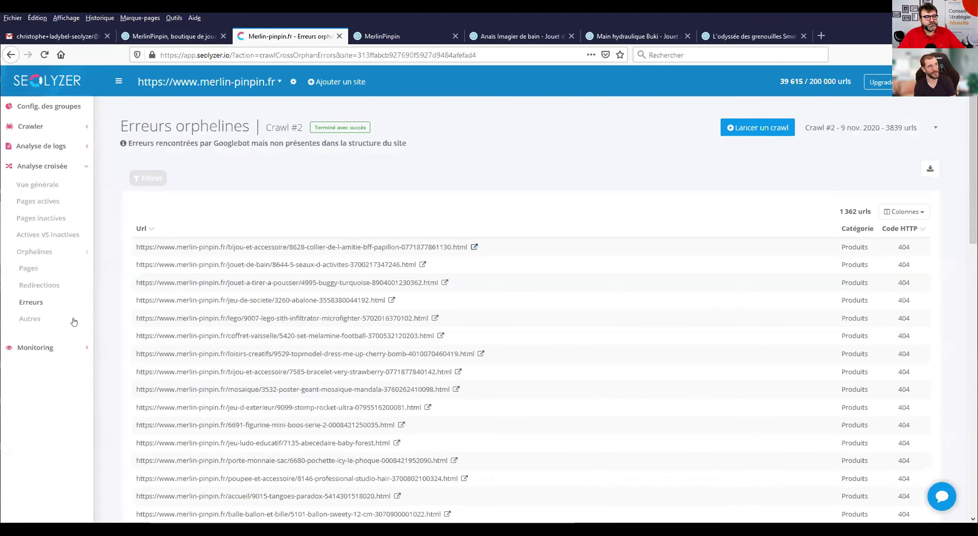
Step: Revisit the unavailable product page on the shop site, and open the Autres report under Orphelines
click(46, 319)
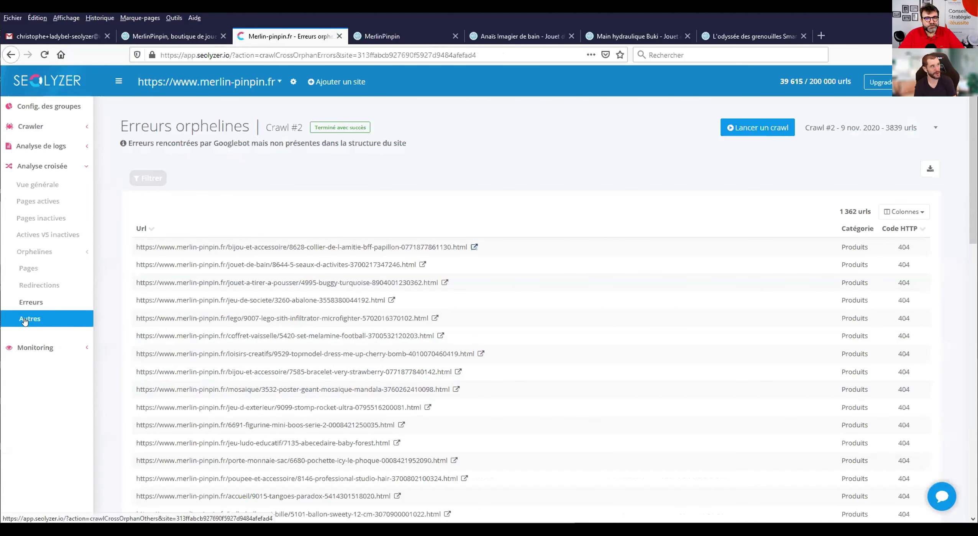
click(424, 40)
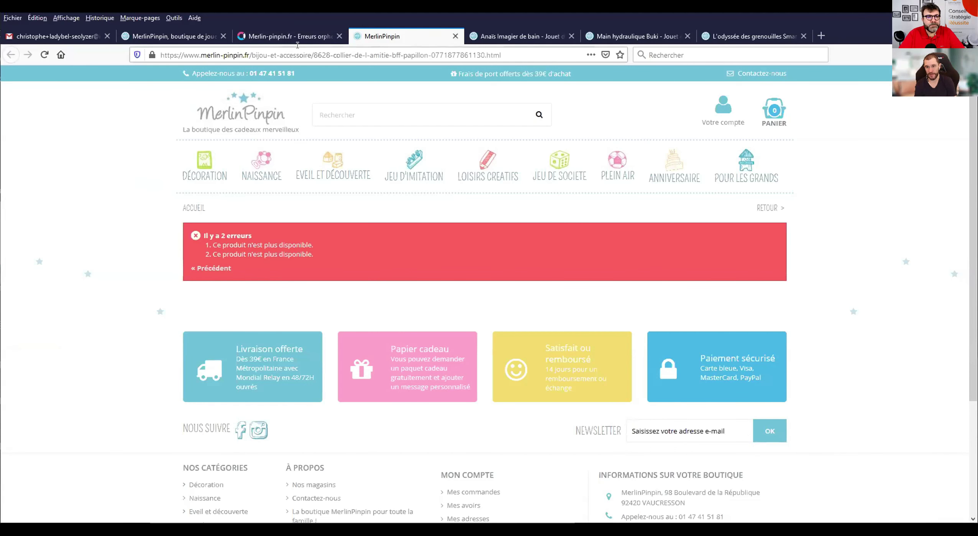
click(278, 39)
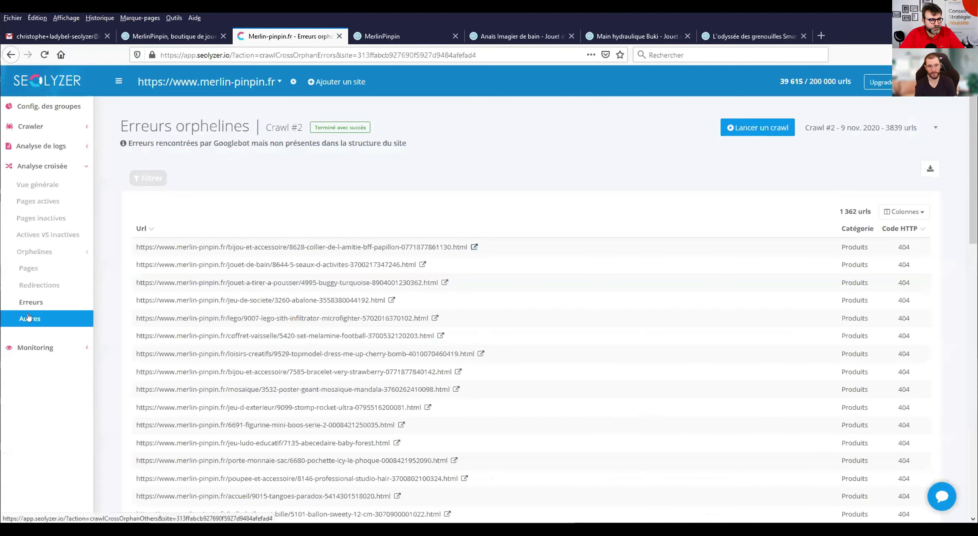
click(30, 321)
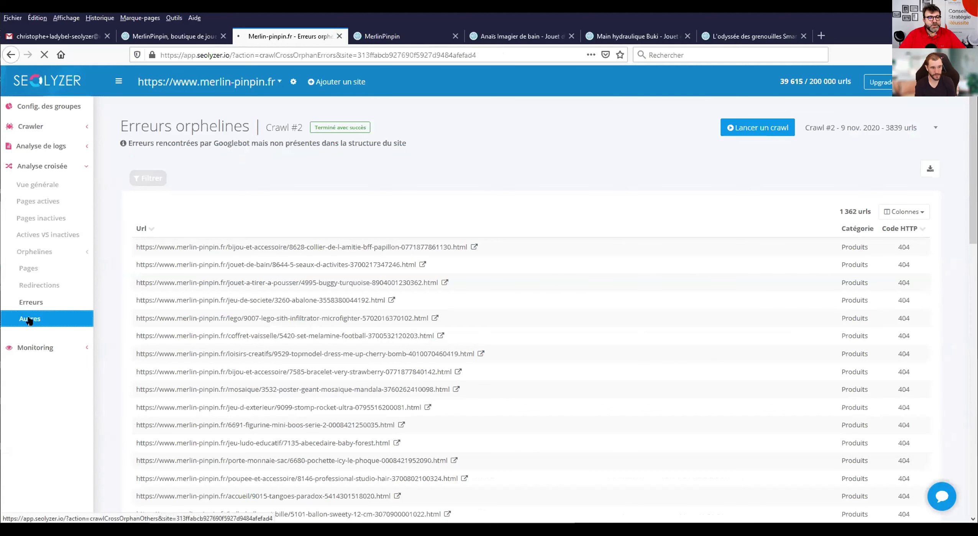